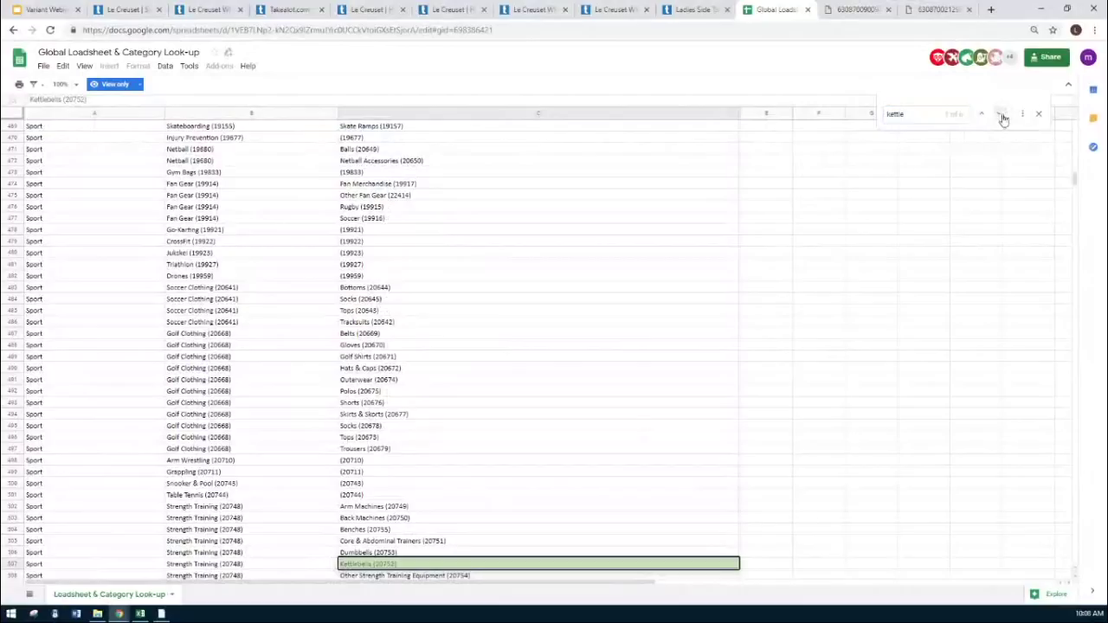
Step: Find the cookware match for "kettle" in the category look-up sheet and examine its department, main category and lowest category cells
{"action": "left_click", "coordinate": [1002, 118]}
{"action": "key", "text": "Return"}
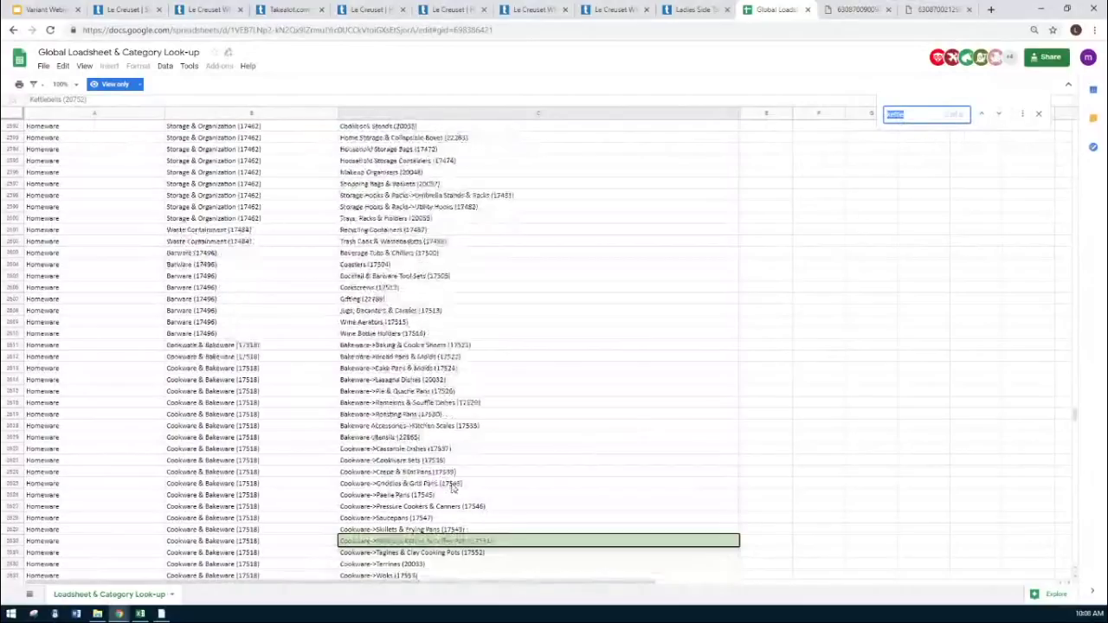
{"action": "left_click", "coordinate": [443, 541]}
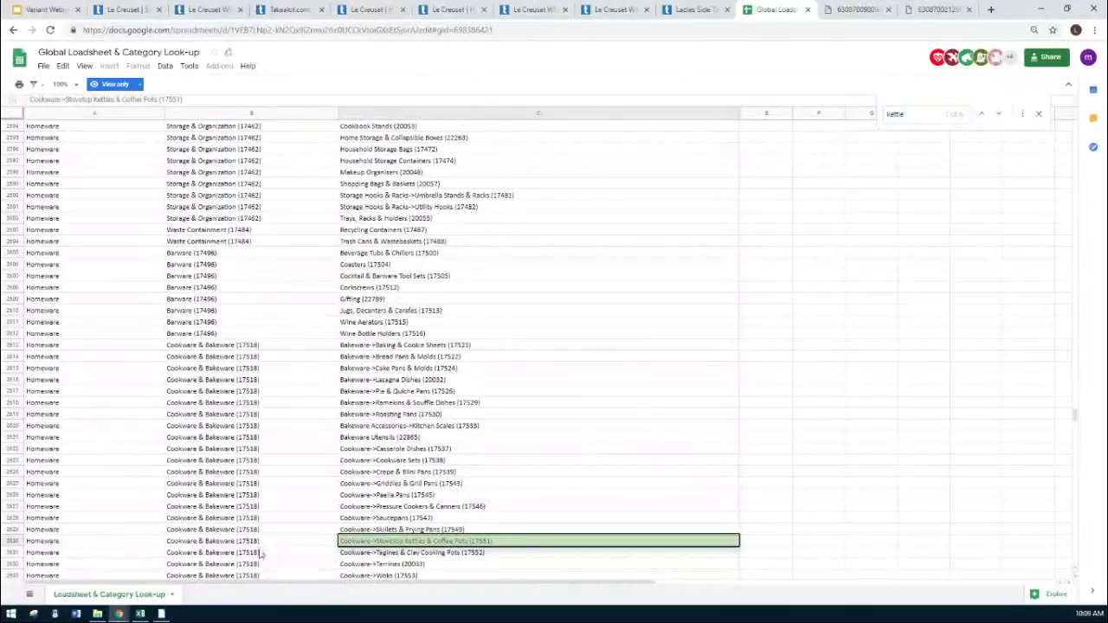
{"action": "left_click", "coordinate": [185, 542]}
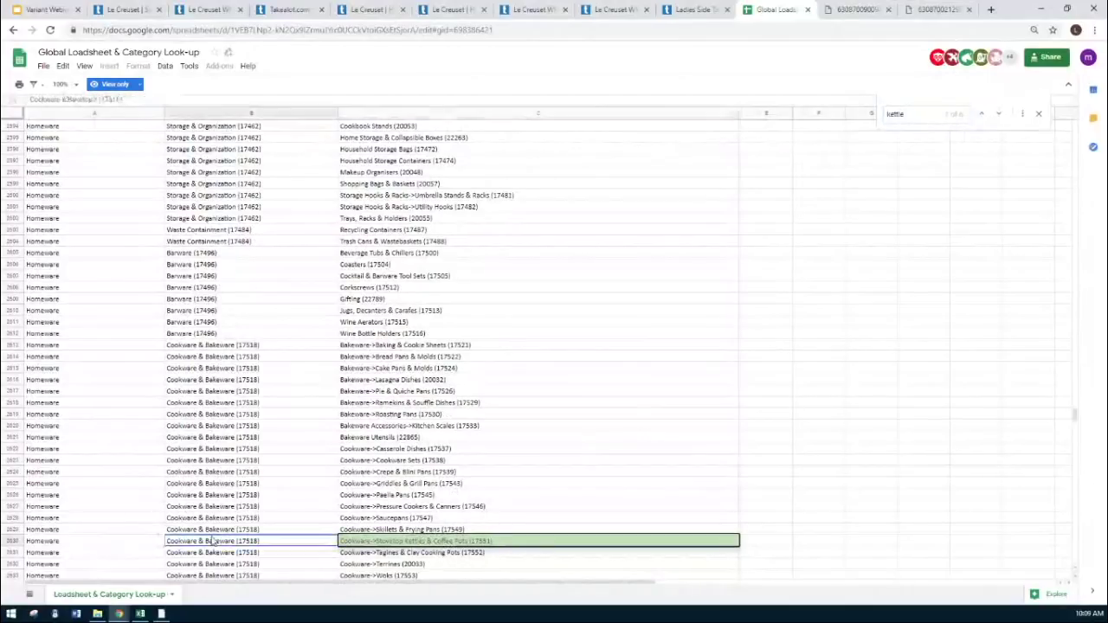
{"action": "left_click", "coordinate": [132, 544]}
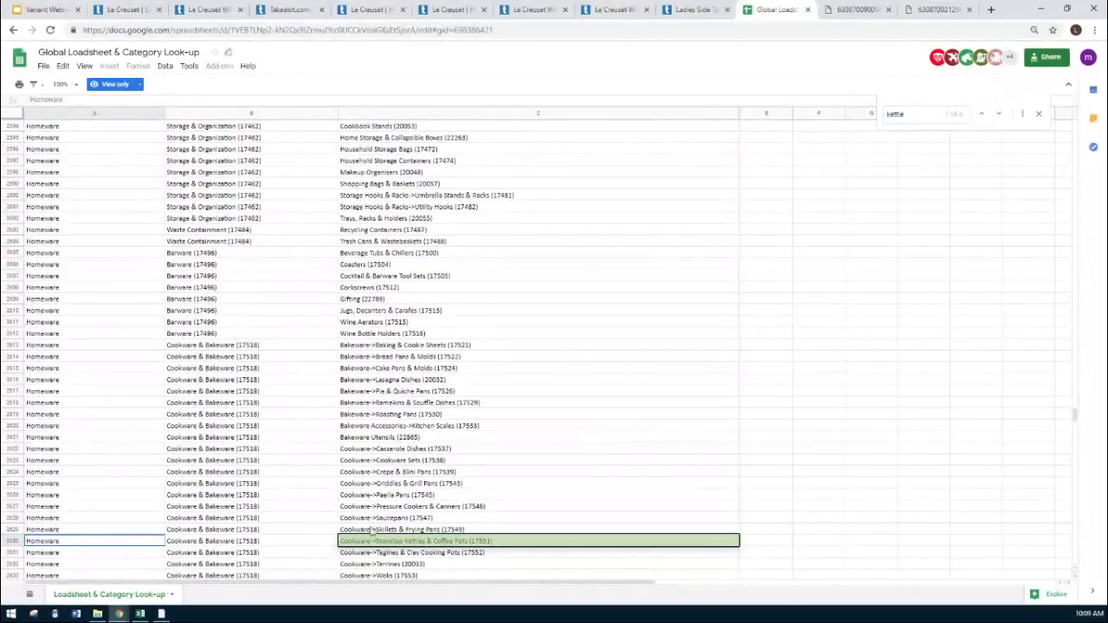
{"action": "left_click", "coordinate": [318, 544]}
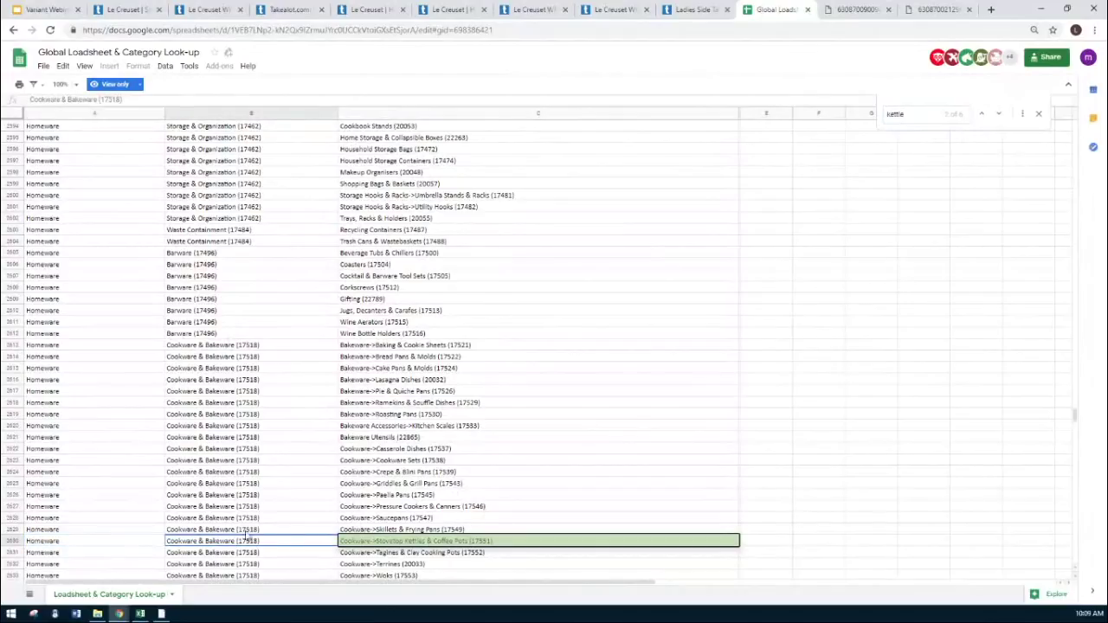
{"action": "left_click", "coordinate": [104, 547]}
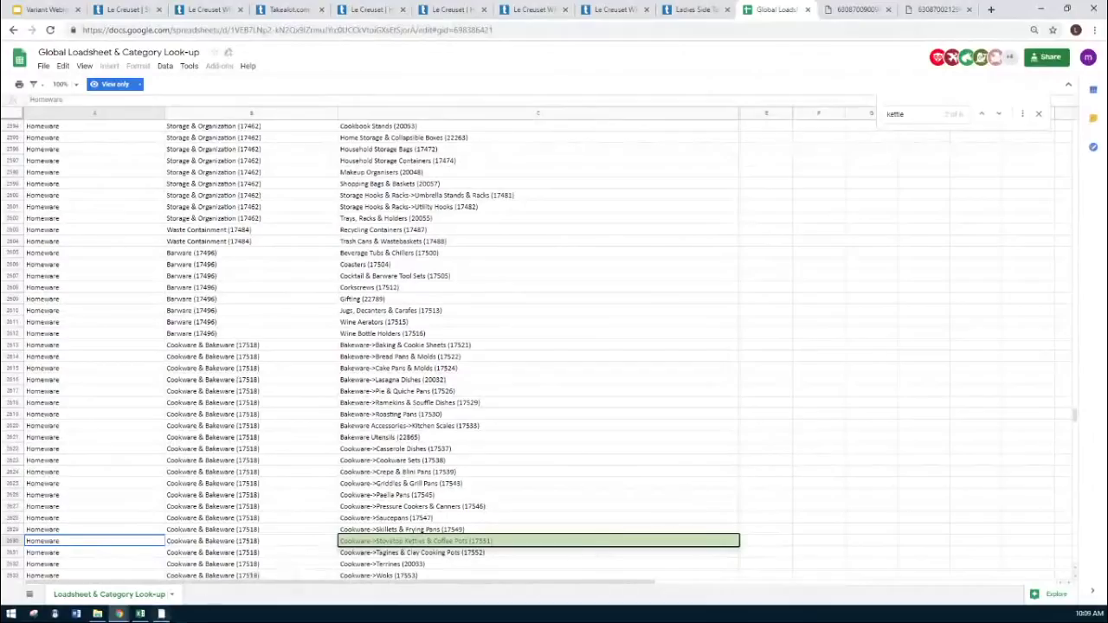
Step: Switch to the Excel loadsheet and review its columns from Product or Variant across to Linen Size for Variant
{"action": "left_click", "coordinate": [140, 614]}
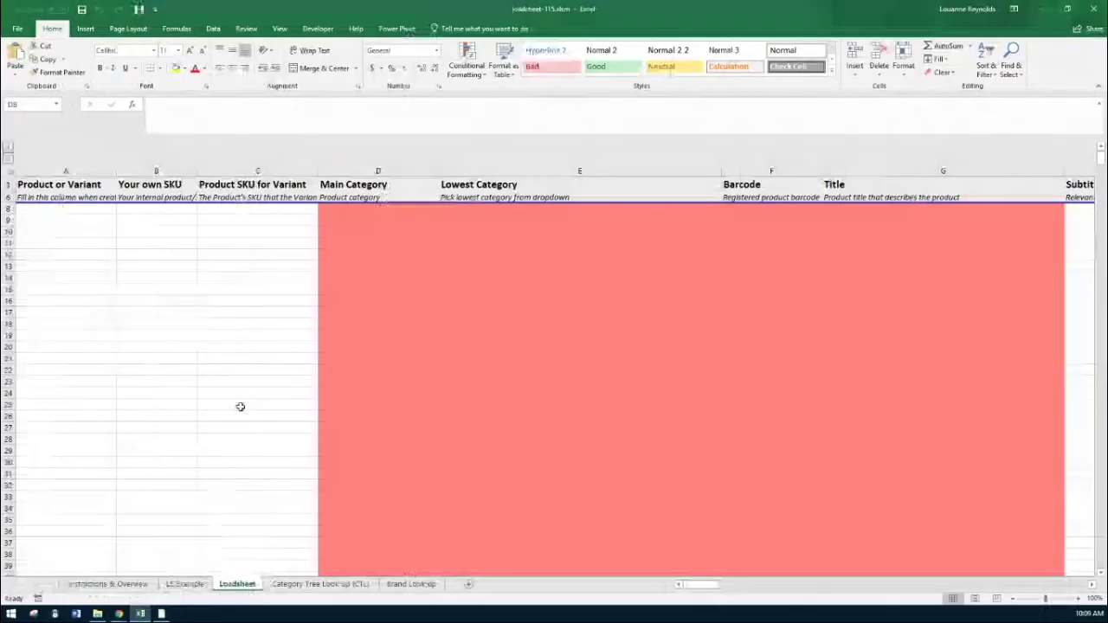
{"action": "left_click", "coordinate": [83, 232]}
{"action": "left_click", "coordinate": [76, 171]}
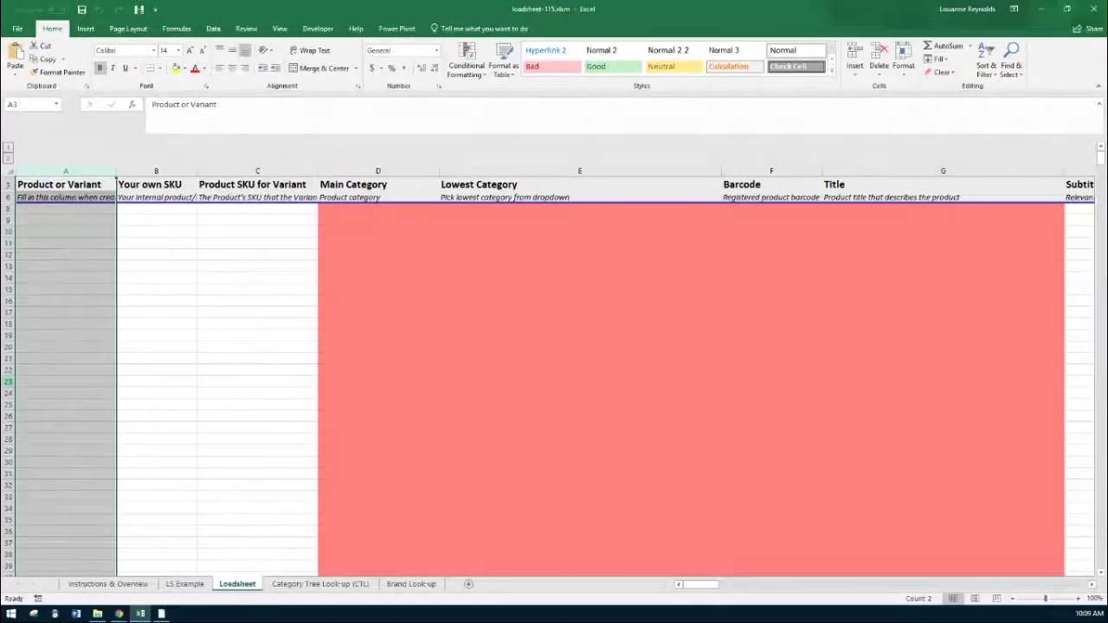
{"action": "left_click", "coordinate": [107, 204]}
{"action": "left_click", "coordinate": [108, 208]}
{"action": "left_click_drag", "start_coordinate": [695, 585], "coordinate": [767, 586]}
{"action": "left_click", "coordinate": [467, 184]}
{"action": "left_click", "coordinate": [645, 185]}
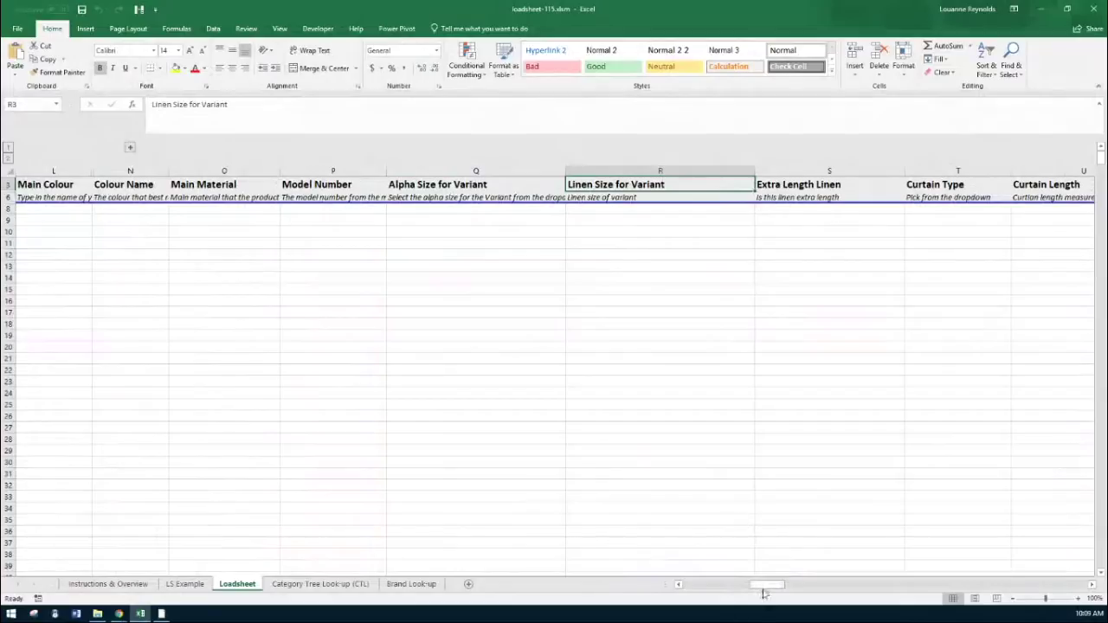
{"action": "key", "text": "ctrl+Home"}
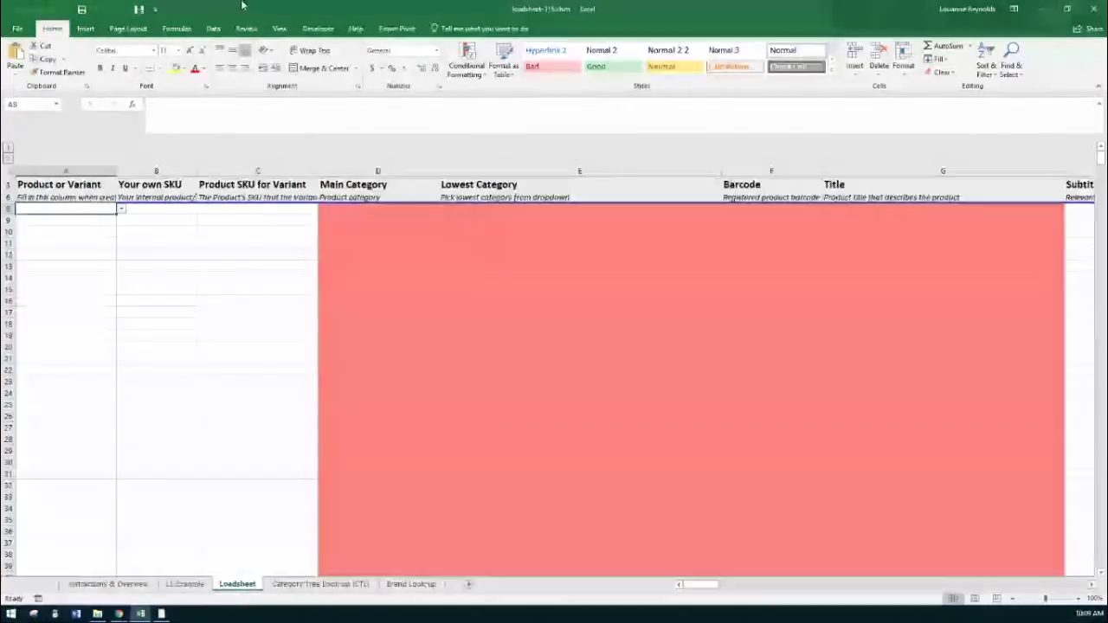
Step: Switch to the browser's Le Creuset search results, open the Whistling Tea Kettle listing and examine its price range
{"action": "left_click", "coordinate": [1043, 8]}
{"action": "left_click", "coordinate": [383, 6]}
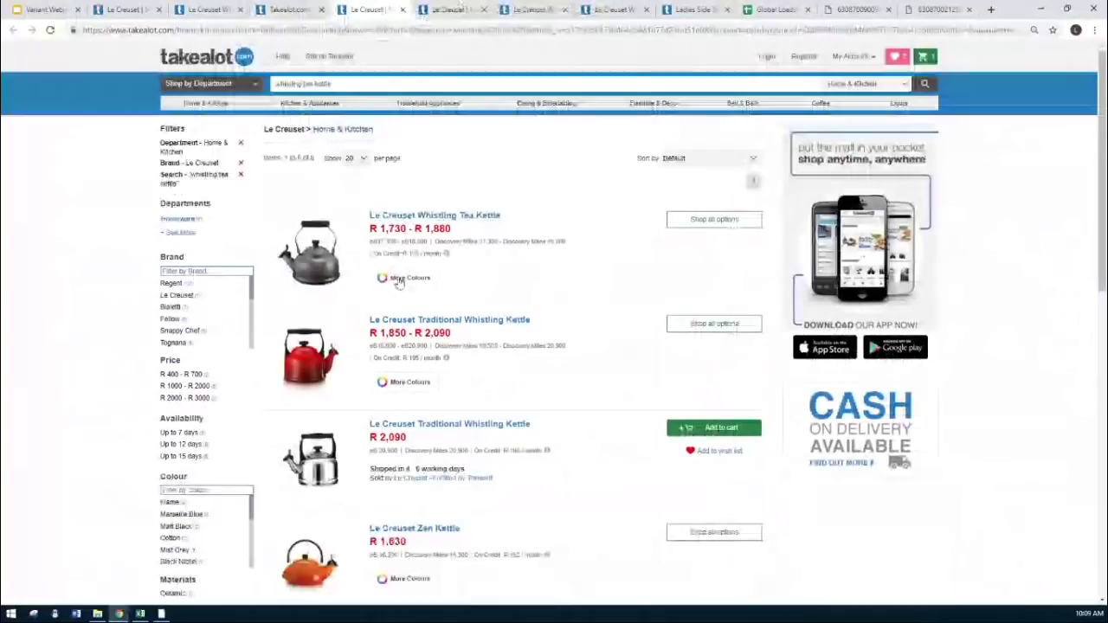
{"action": "left_click", "coordinate": [398, 281]}
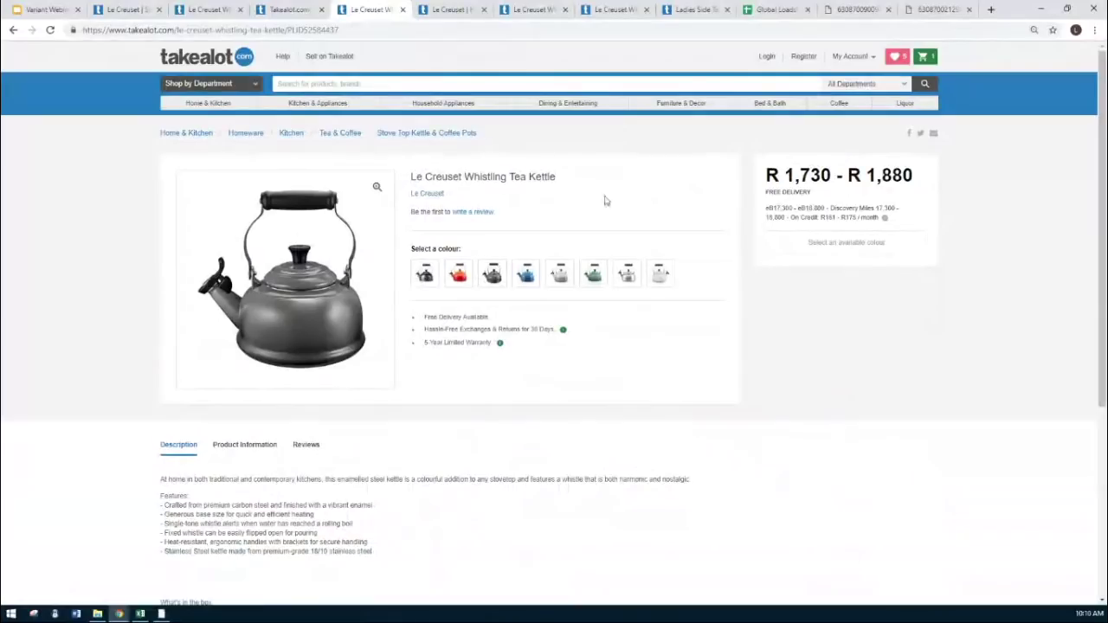
{"action": "left_click_drag", "start_coordinate": [785, 175], "coordinate": [918, 179]}
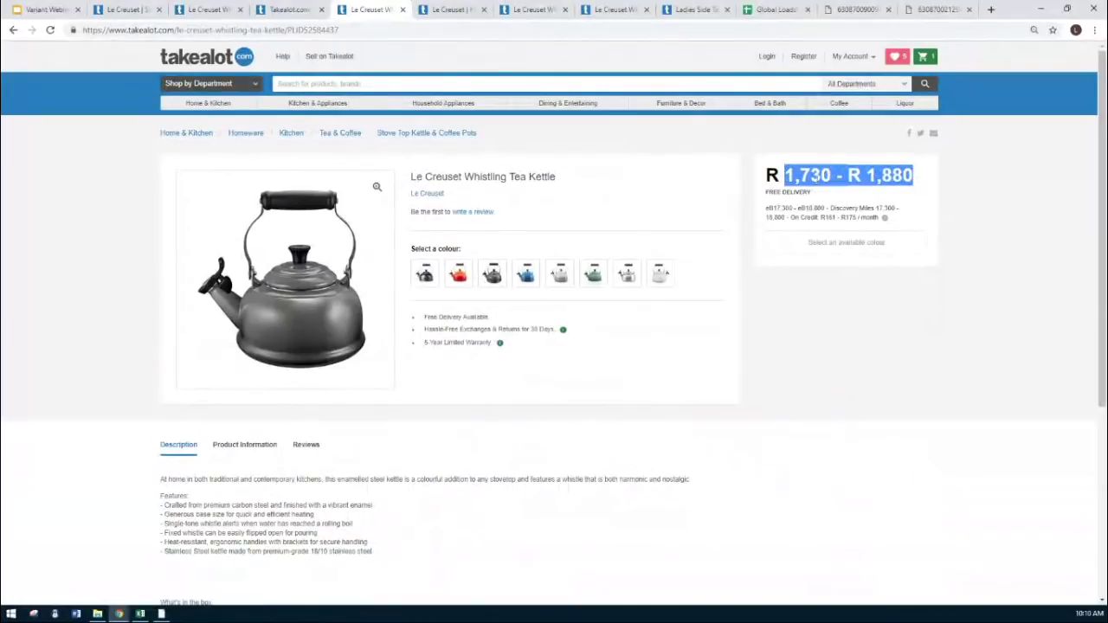
{"action": "left_click", "coordinate": [815, 176]}
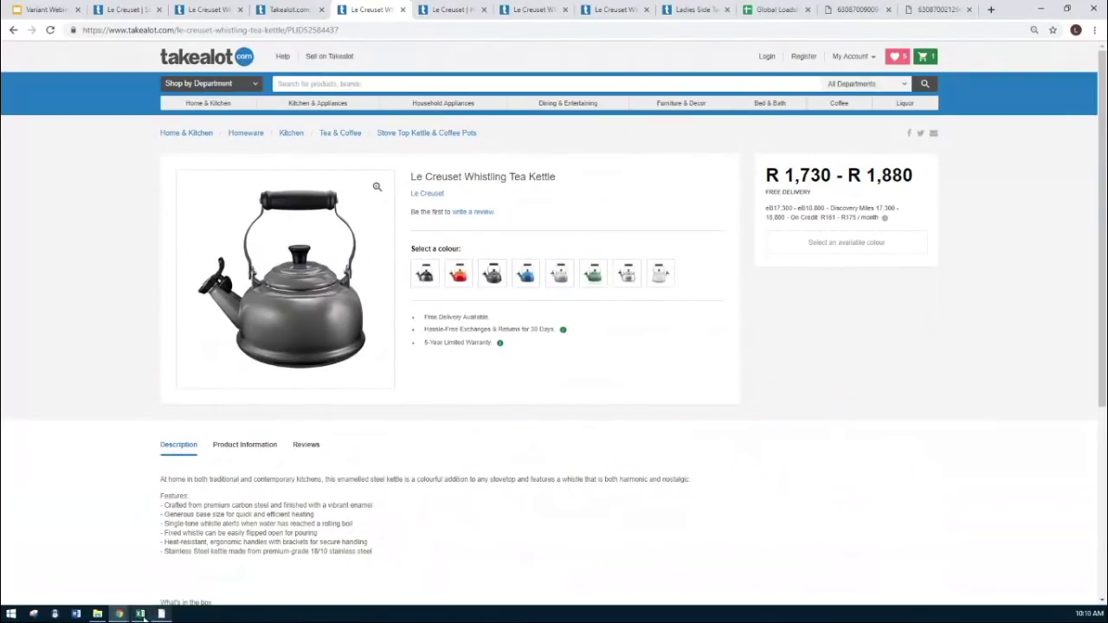
Step: In the Excel loadsheet, set Product or Variant in row 8 to Product with Variants and review the row's required category and title cells
{"action": "left_click", "coordinate": [141, 615]}
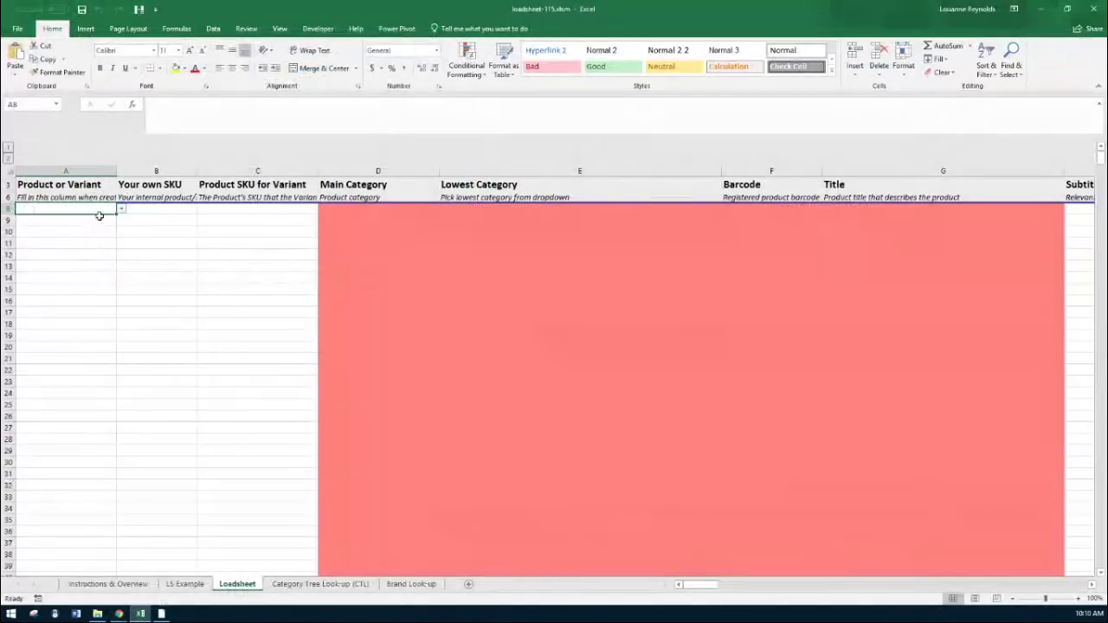
{"action": "left_click", "coordinate": [121, 209]}
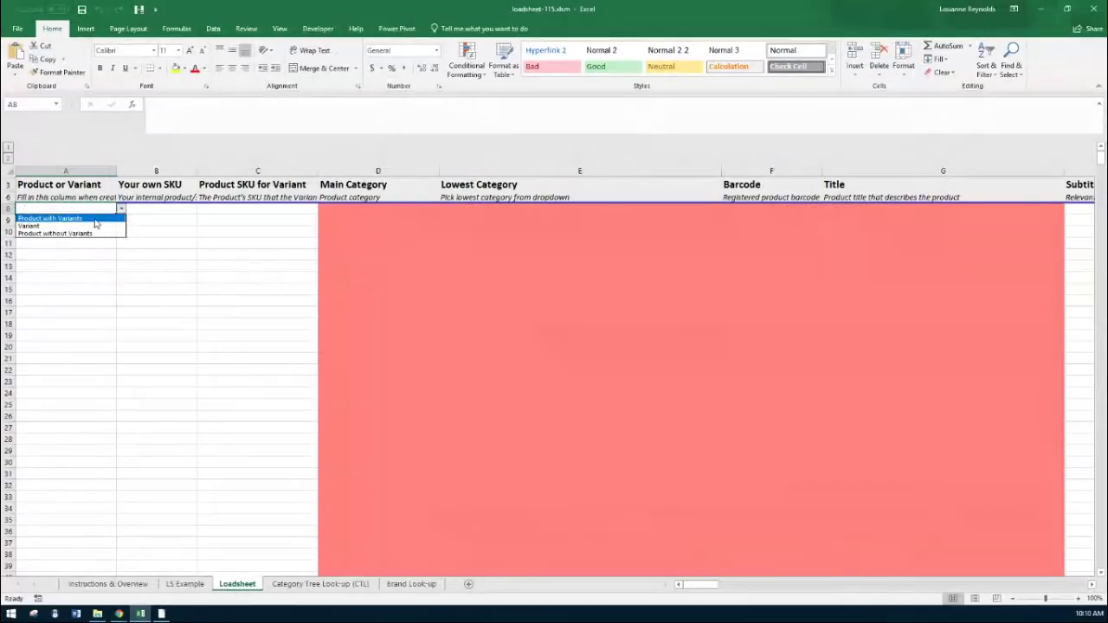
{"action": "left_click", "coordinate": [95, 223]}
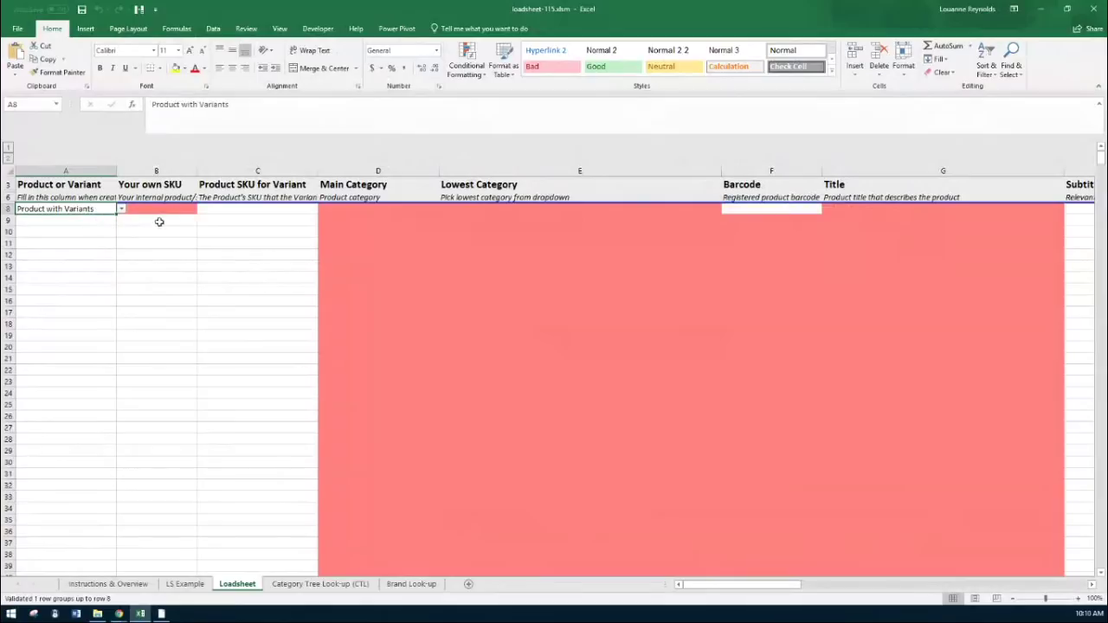
{"action": "left_click", "coordinate": [370, 208]}
{"action": "left_click", "coordinate": [606, 209]}
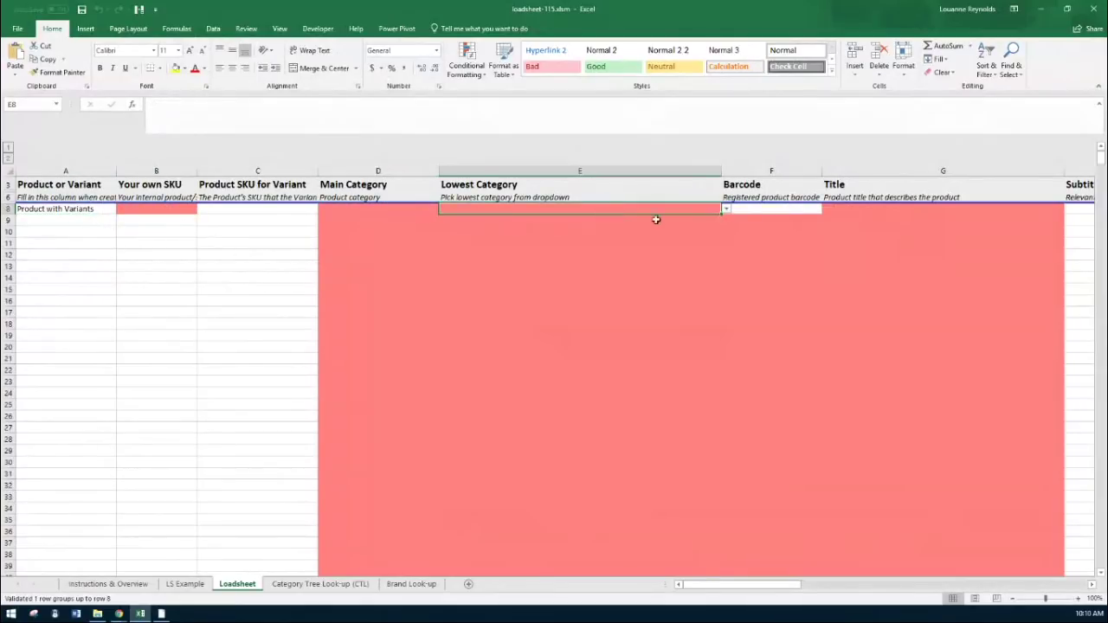
{"action": "left_click", "coordinate": [865, 211]}
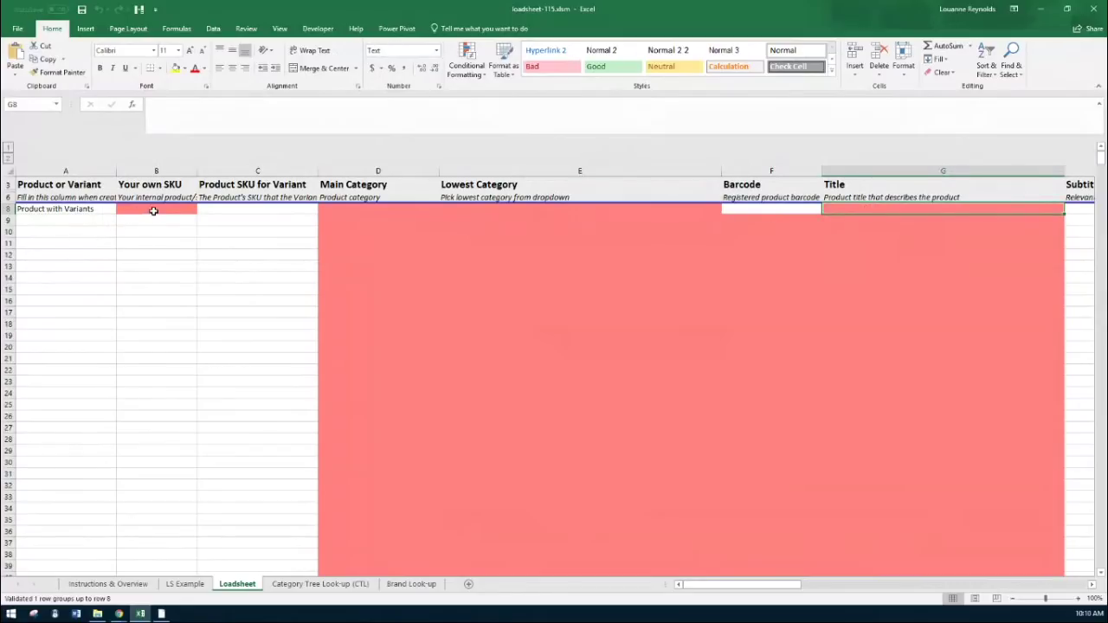
Step: Enter 123-abc as Your own SKU for the product in row 8
{"action": "left_click", "coordinate": [153, 211]}
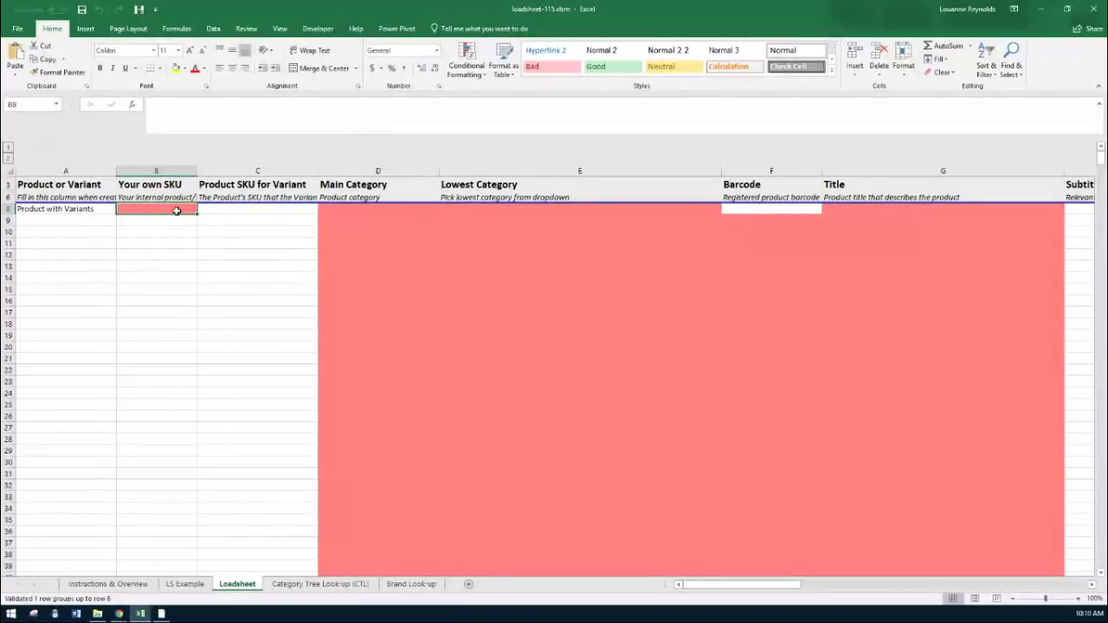
{"action": "type", "text": "123-ab"}
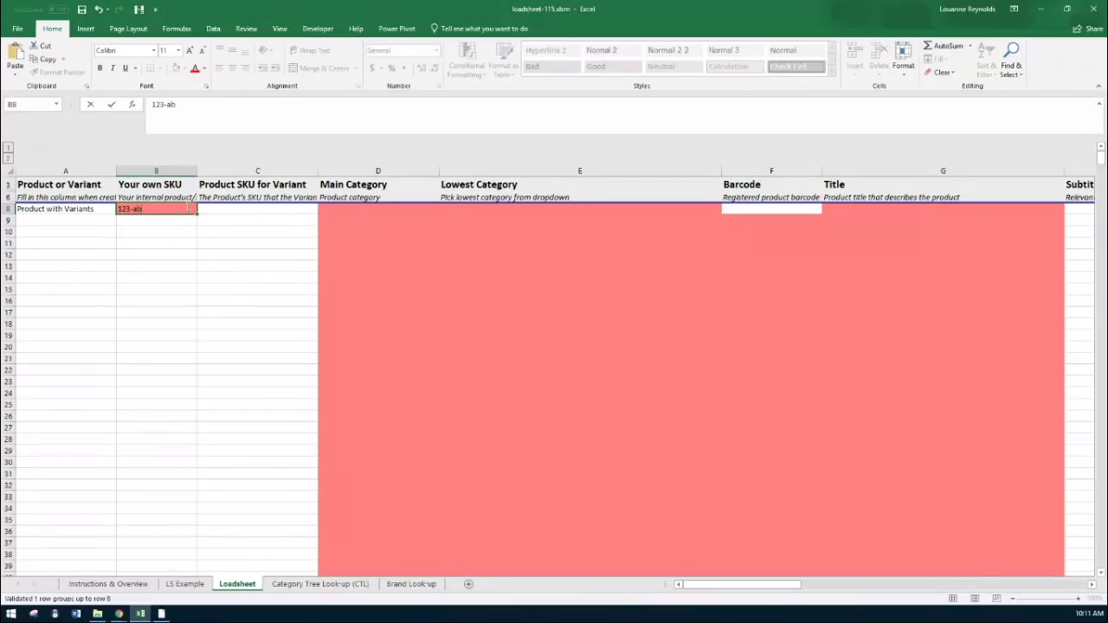
{"action": "type", "text": "c"}
{"action": "left_click", "coordinate": [265, 217]}
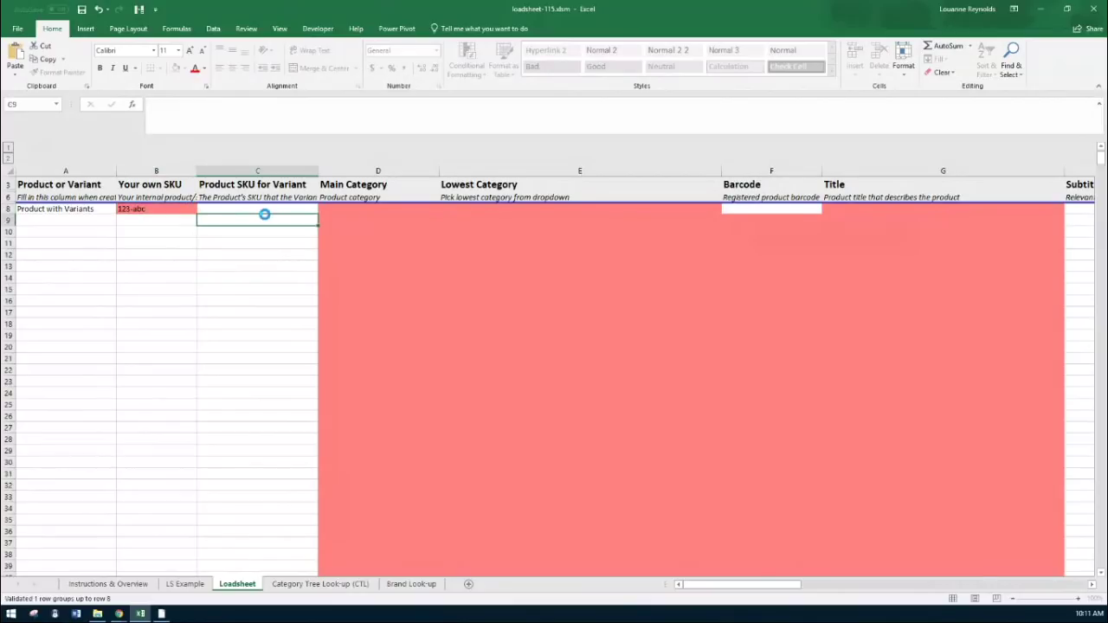
Step: Find "kettle" in the Category Tree Look-up sheet and copy the Main Category cell of the Stovetop Kettles & Coffee Pots row
{"action": "left_click", "coordinate": [347, 206]}
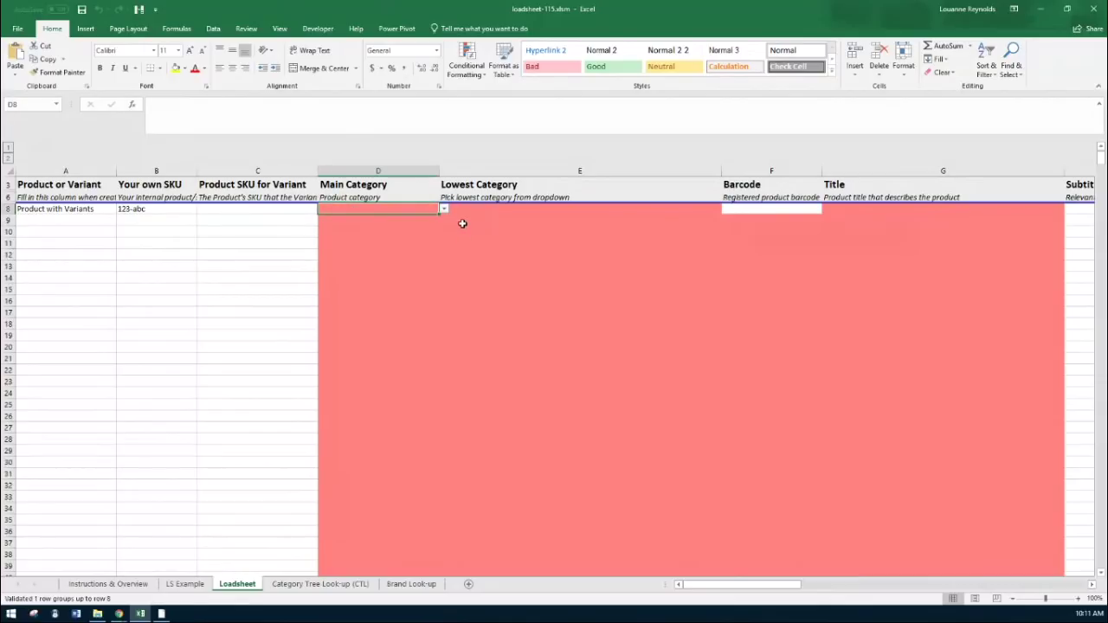
{"action": "left_click", "coordinate": [348, 585]}
{"action": "left_click", "coordinate": [365, 270]}
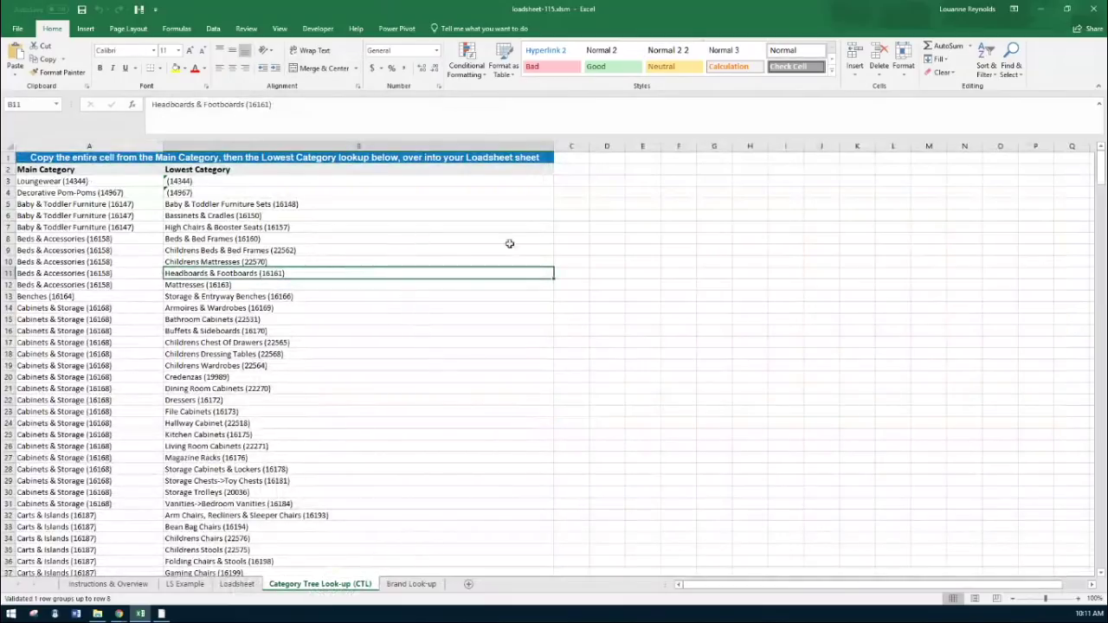
{"action": "key", "text": "ctrl+f"}
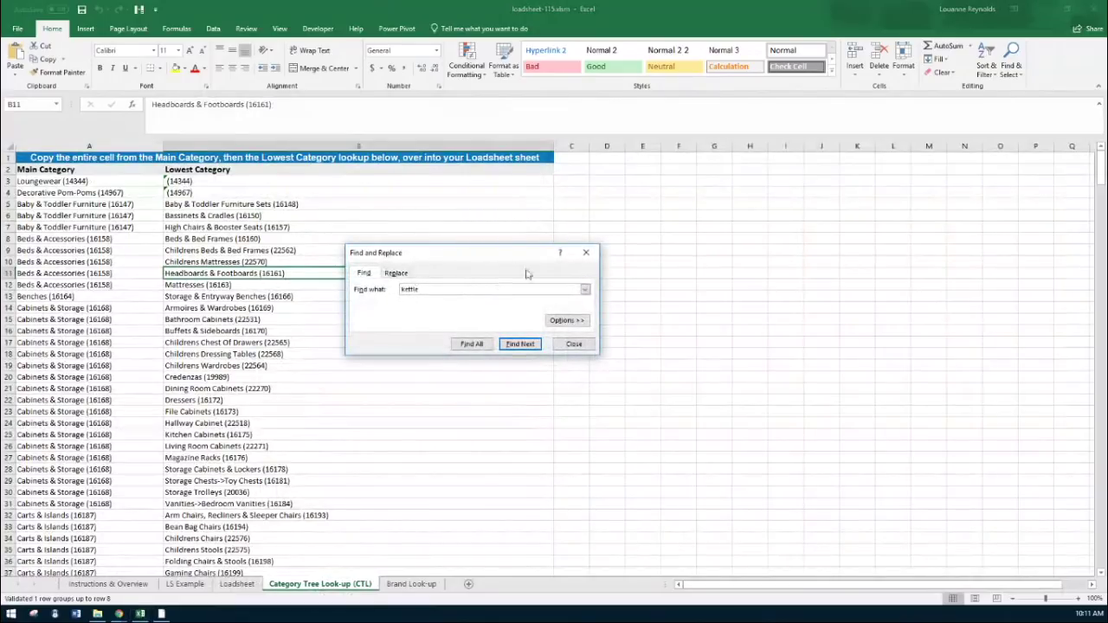
{"action": "left_click", "coordinate": [531, 344]}
{"action": "left_click", "coordinate": [532, 345]}
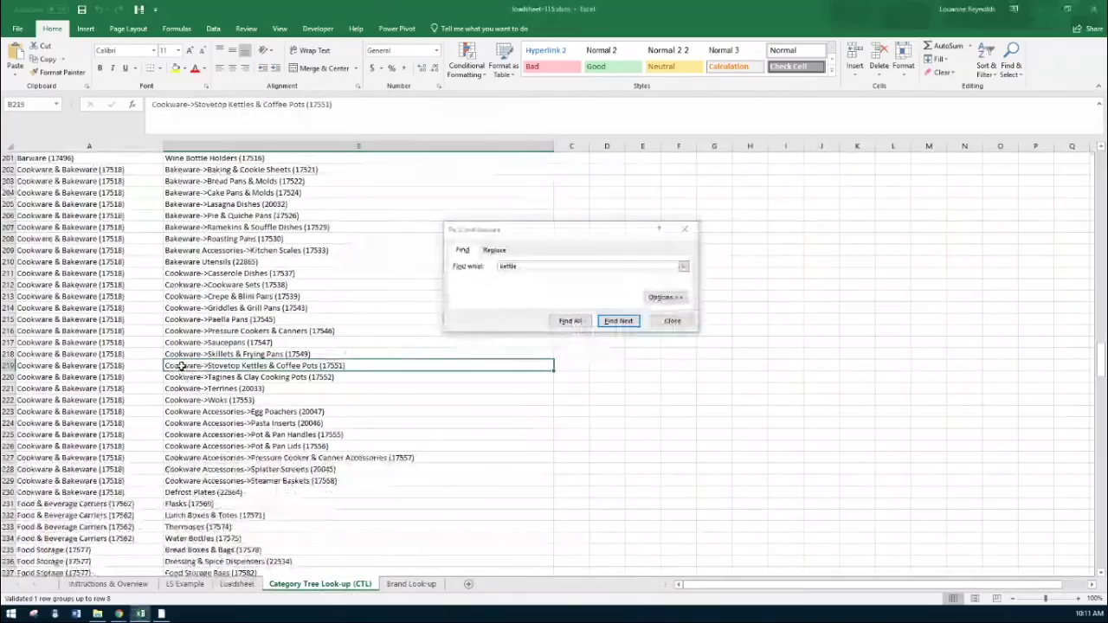
{"action": "left_click", "coordinate": [149, 365]}
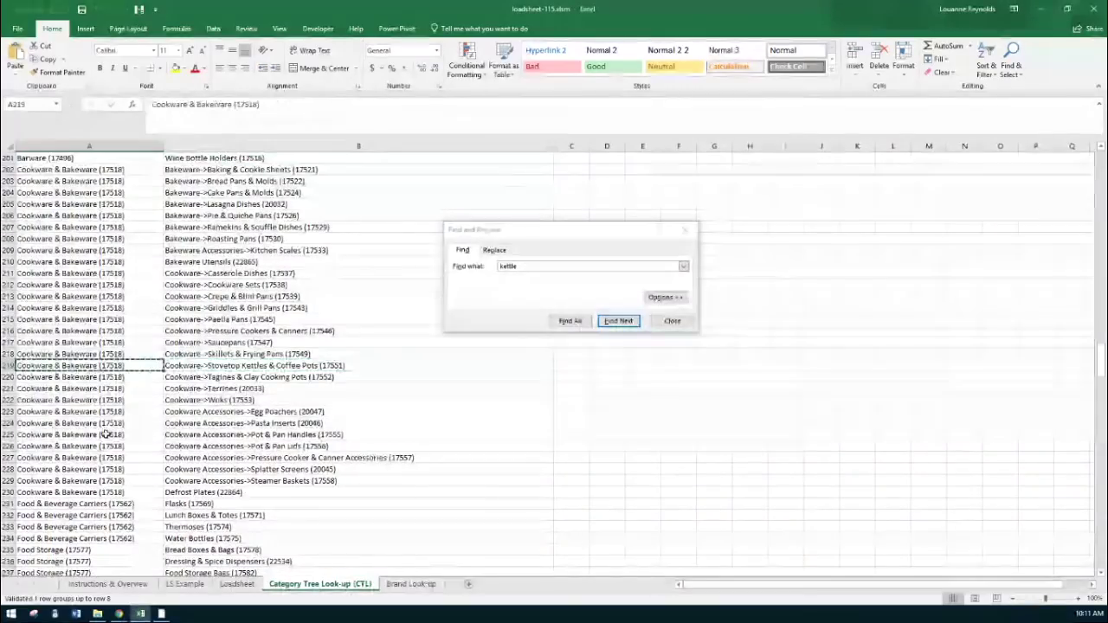
Step: Fill the Main Category in row 8 of the Loadsheet with Cookware & Bakeware (17518)
{"action": "left_click", "coordinate": [236, 584]}
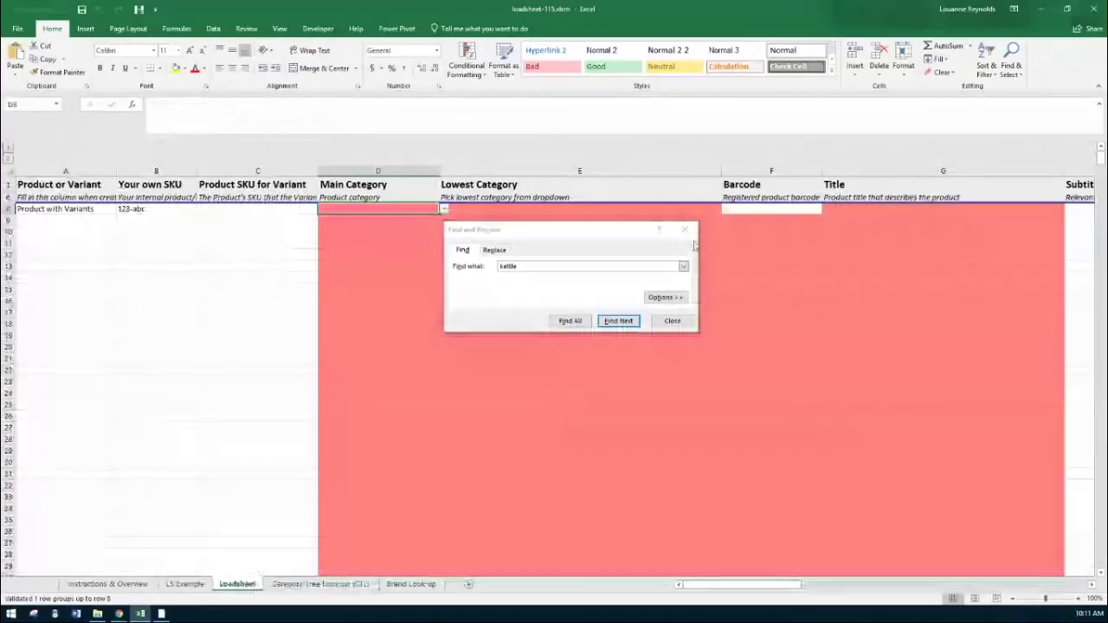
{"action": "key", "text": "Escape"}
{"action": "type", "text": "Cookware & Bakeware (17518)"}
Step: Set the Lowest Category in row 8 to Cookware->Stovetop Kettles & Coffee Pots (17551)
{"action": "left_click", "coordinate": [483, 208]}
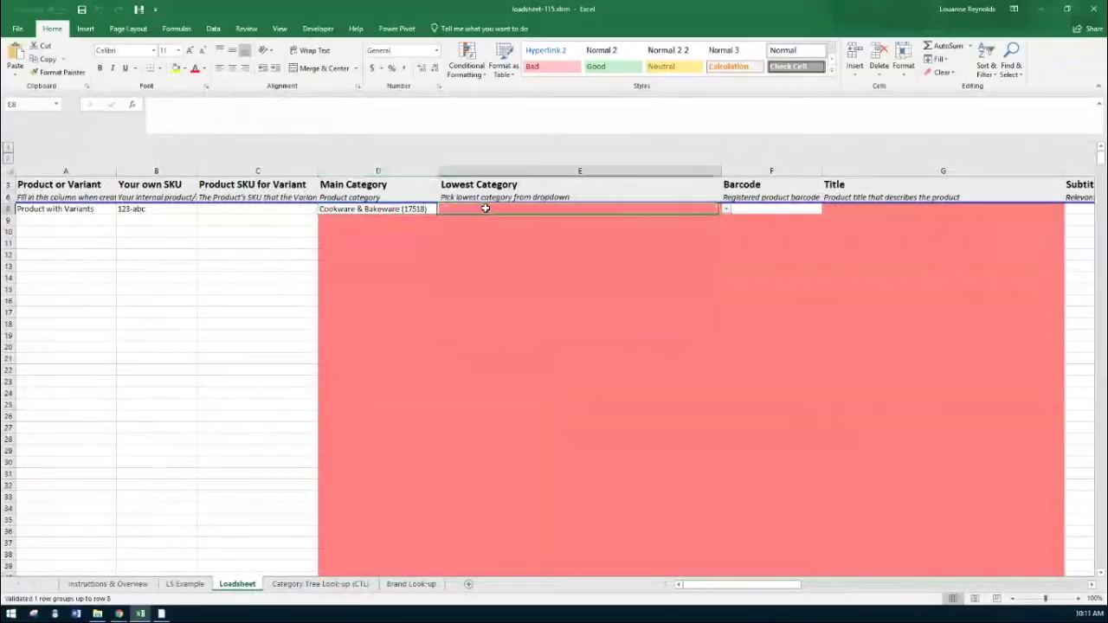
{"action": "left_click", "coordinate": [726, 209]}
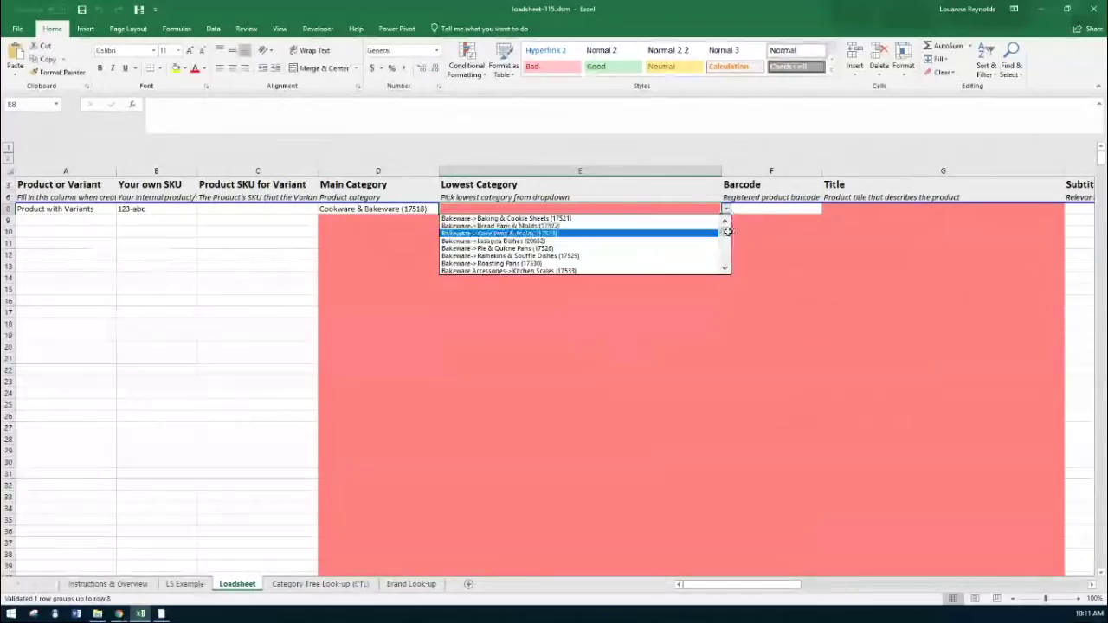
{"action": "scroll", "coordinate": [730, 234], "scroll_direction": "down", "scroll_amount": 1}
{"action": "scroll", "coordinate": [730, 234], "scroll_direction": "down", "scroll_amount": 1}
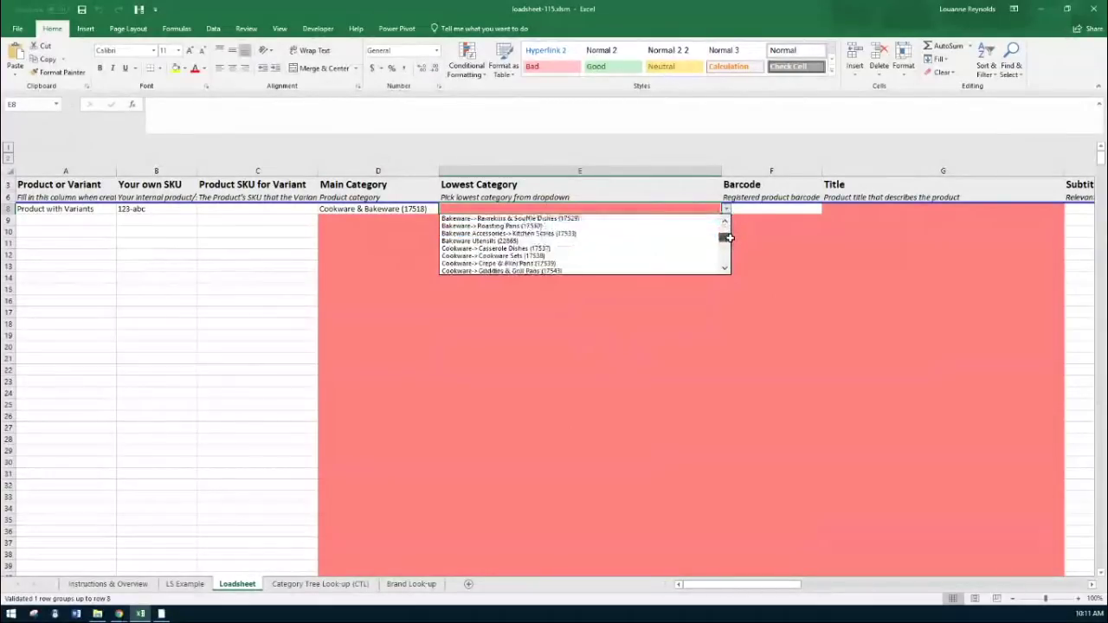
{"action": "left_click_drag", "start_coordinate": [730, 236], "coordinate": [727, 246]}
{"action": "left_click", "coordinate": [725, 270]}
{"action": "left_click", "coordinate": [725, 269]}
{"action": "left_click", "coordinate": [616, 264]}
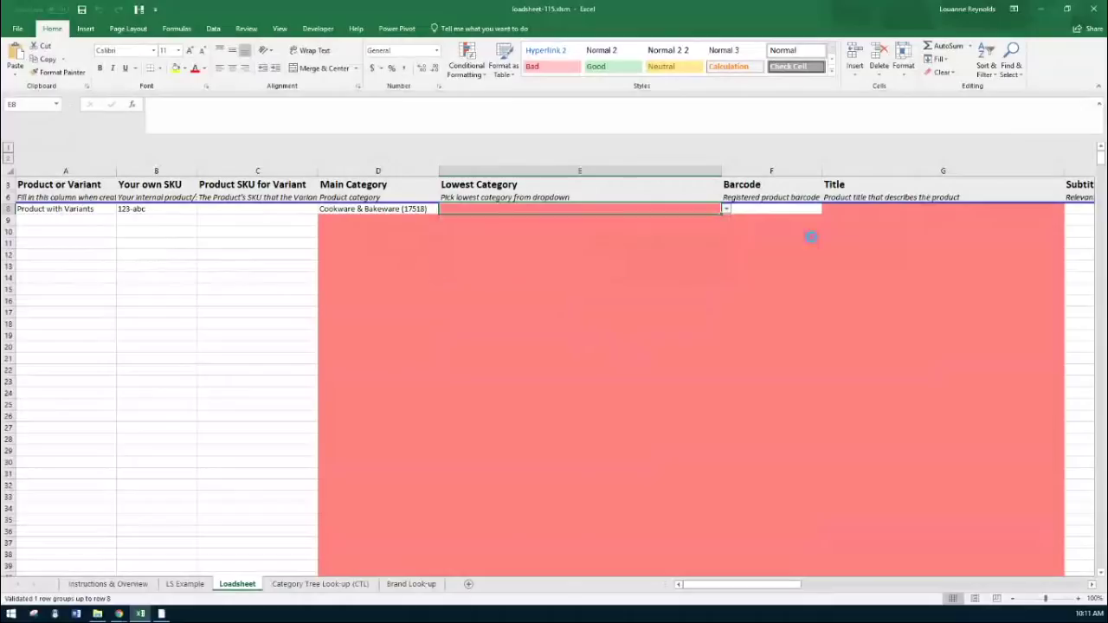
Step: Select the Title cell in row 8, switch to the browser and copy the product title from the Takealot kettle page
{"action": "mouse_move", "coordinate": [729, 591]}
{"action": "left_mouse_down"}
{"action": "mouse_move", "coordinate": [769, 586]}
{"action": "mouse_move", "coordinate": [750, 586]}
{"action": "left_mouse_up"}
{"action": "left_click", "coordinate": [368, 208]}
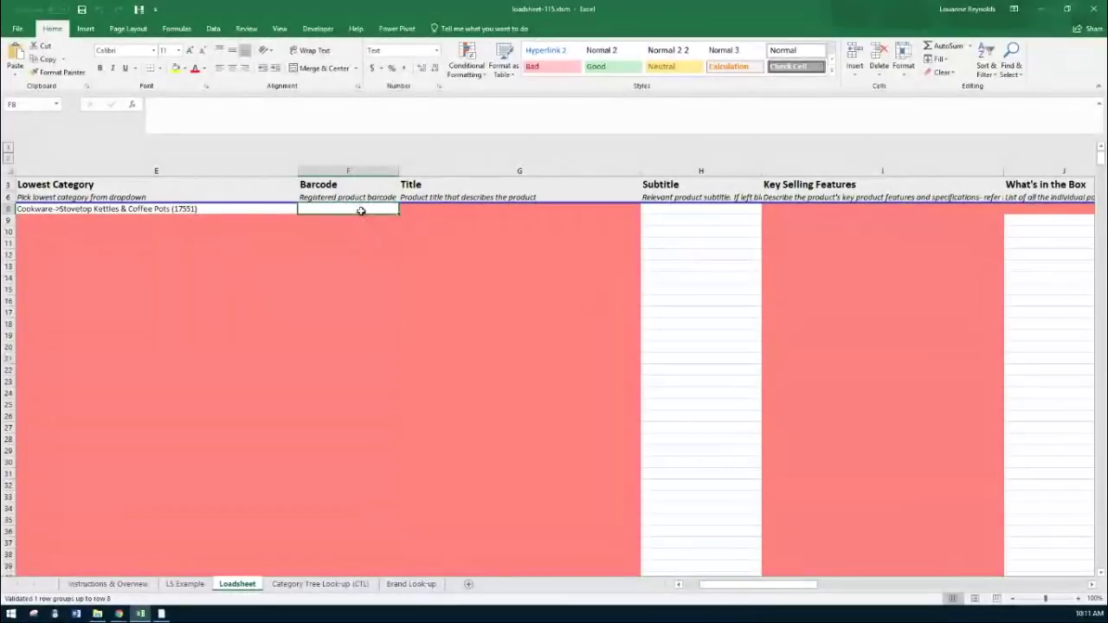
{"action": "left_click", "coordinate": [515, 208]}
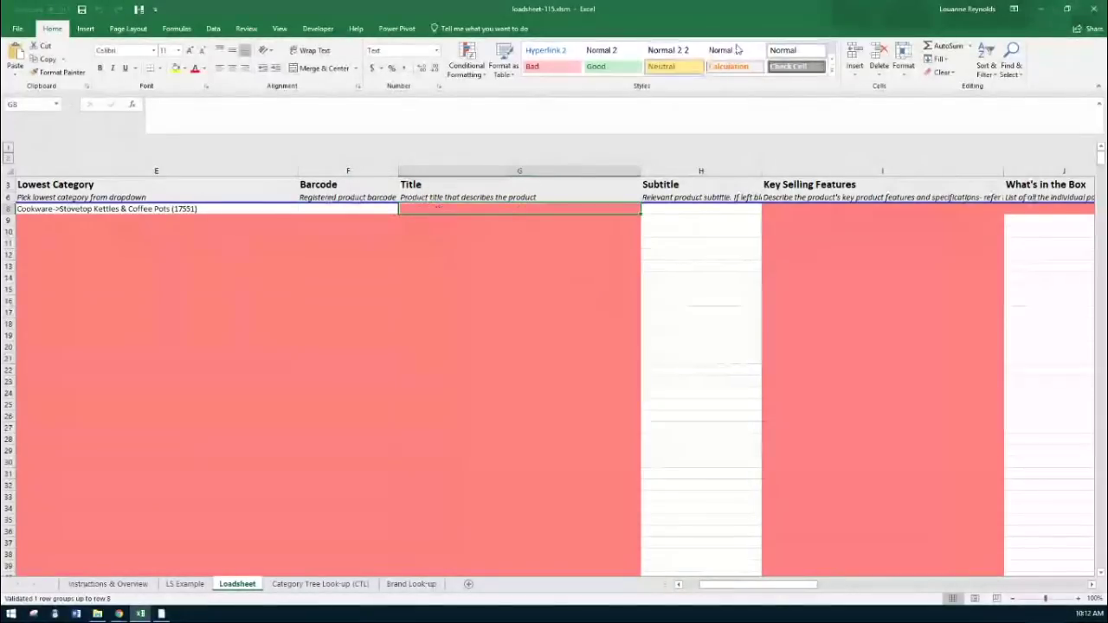
{"action": "left_click", "coordinate": [1041, 9]}
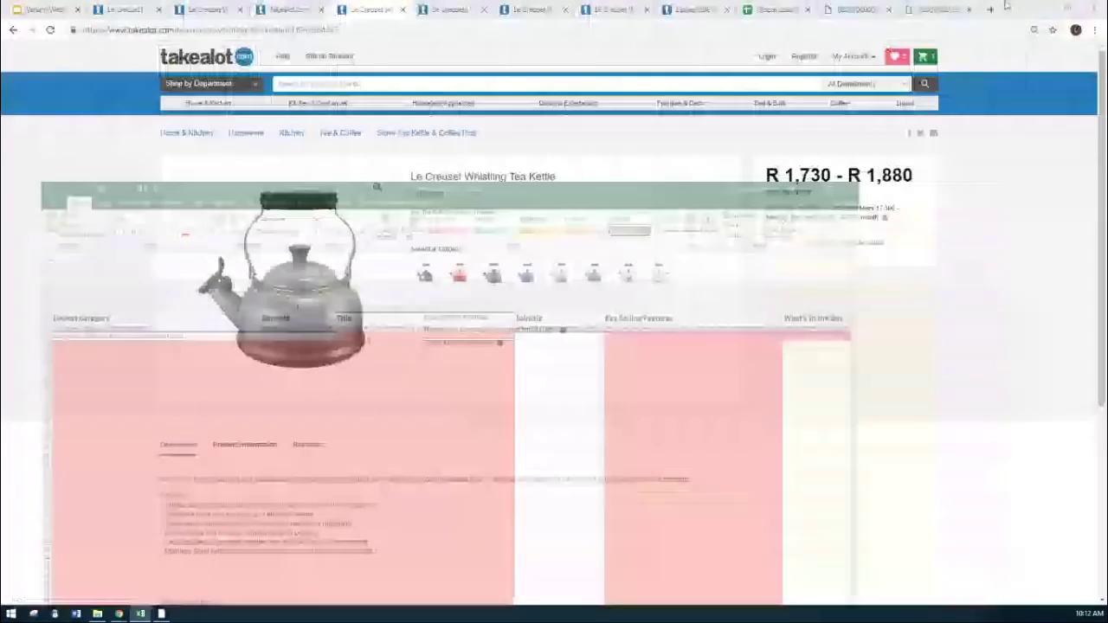
{"action": "left_click_drag", "start_coordinate": [406, 182], "coordinate": [559, 176]}
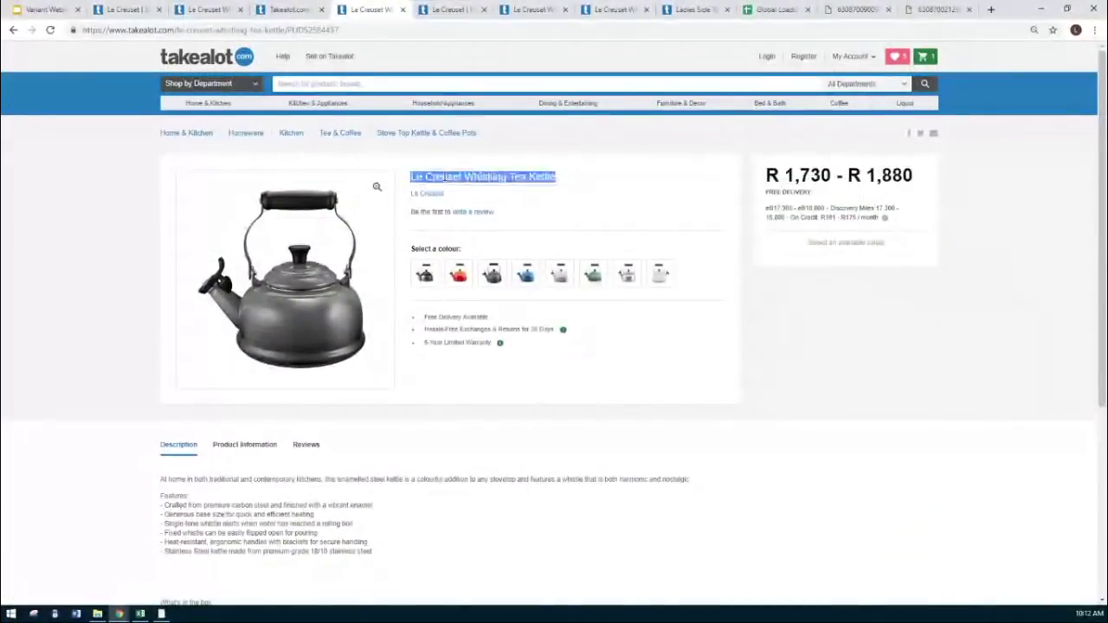
{"action": "right_click", "coordinate": [435, 177]}
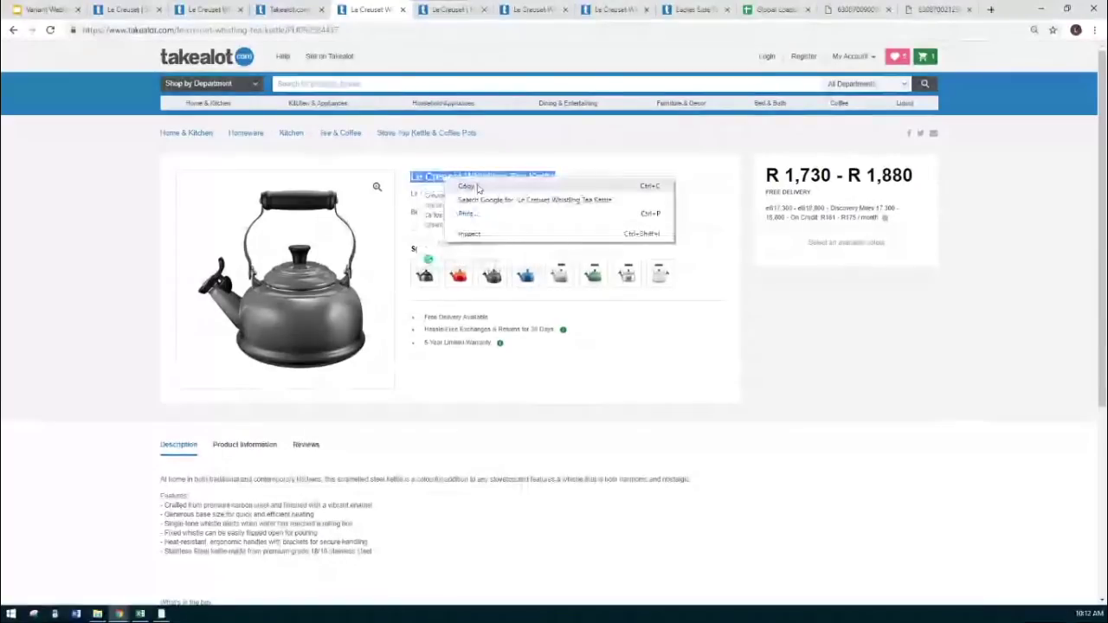
{"action": "left_click", "coordinate": [450, 185]}
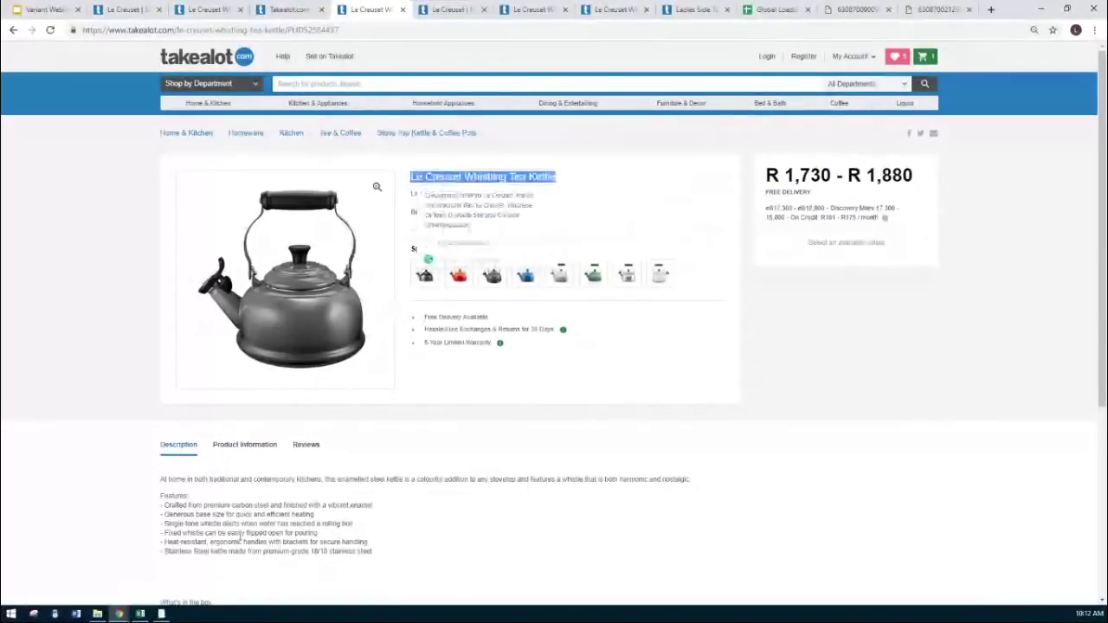
Step: Switch back to Excel and enter Le Creuset Whistling Tea Kettle as the Title in row 8 of the Loadsheet
{"action": "left_click", "coordinate": [140, 613]}
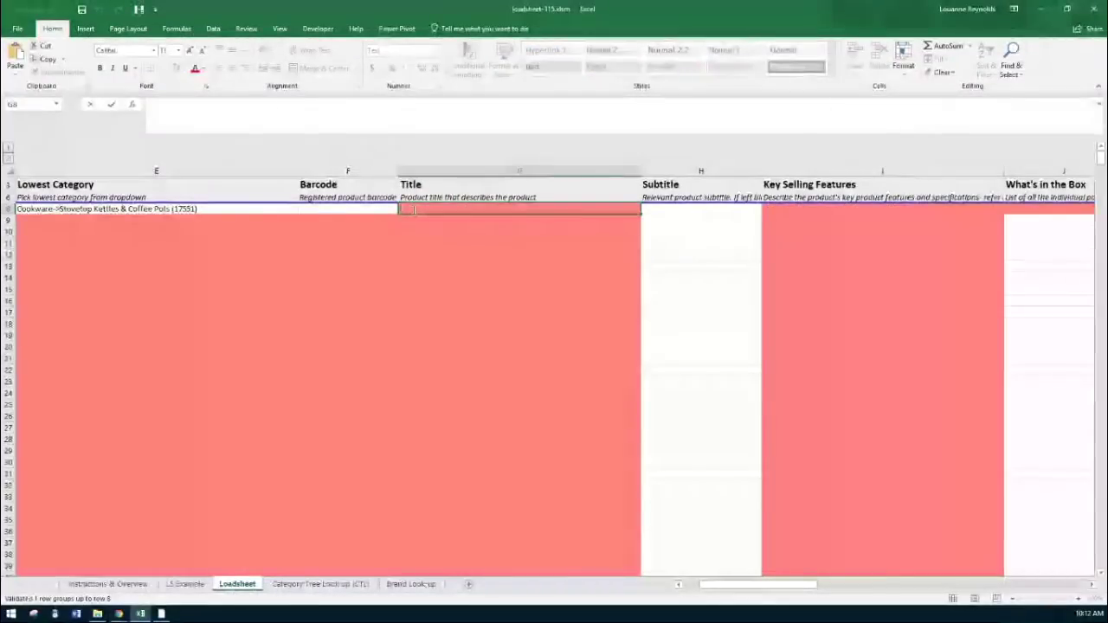
{"action": "key", "text": "ctrl+v"}
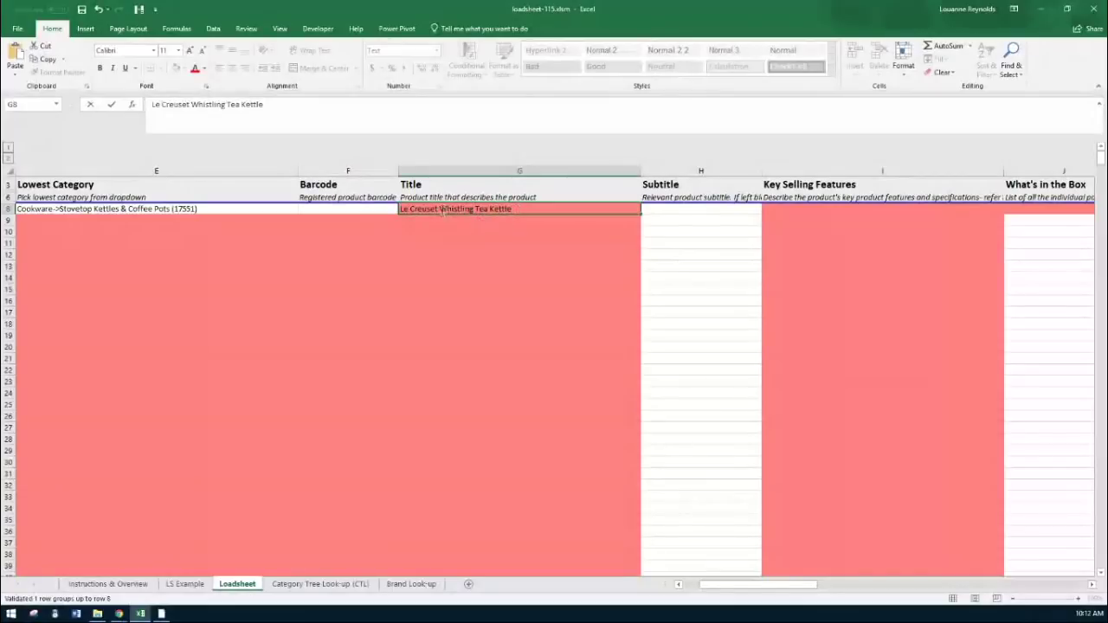
{"action": "left_click_drag", "start_coordinate": [442, 209], "coordinate": [400, 209]}
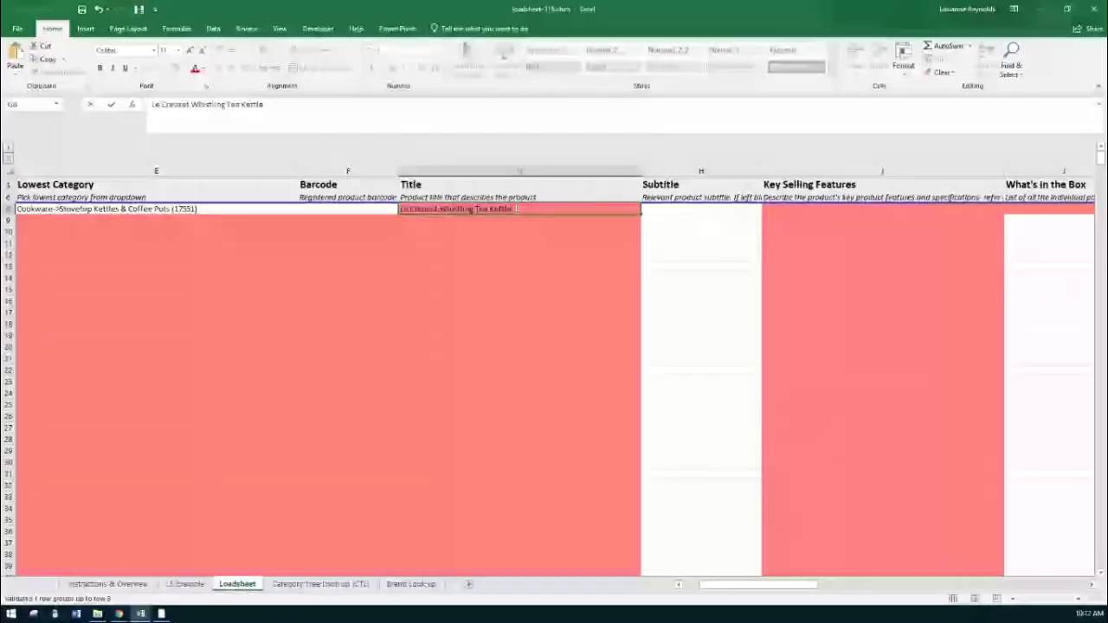
{"action": "left_click", "coordinate": [680, 211]}
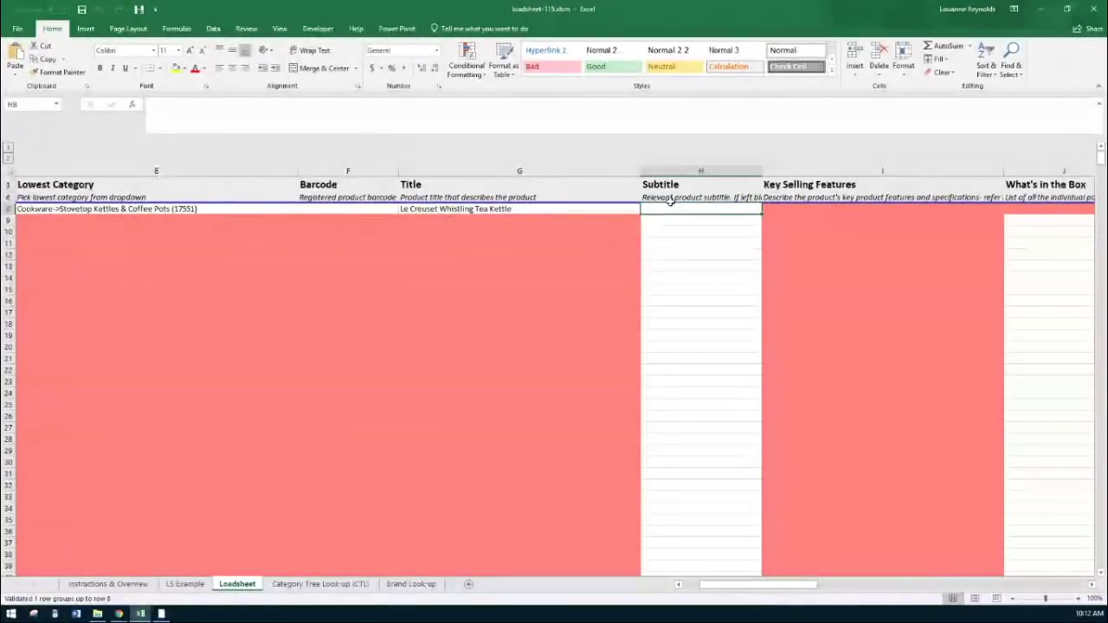
Step: Switch to the browser and copy the kettle's description paragraph and features list from the Takealot product page
{"action": "left_click_drag", "start_coordinate": [711, 588], "coordinate": [717, 587]}
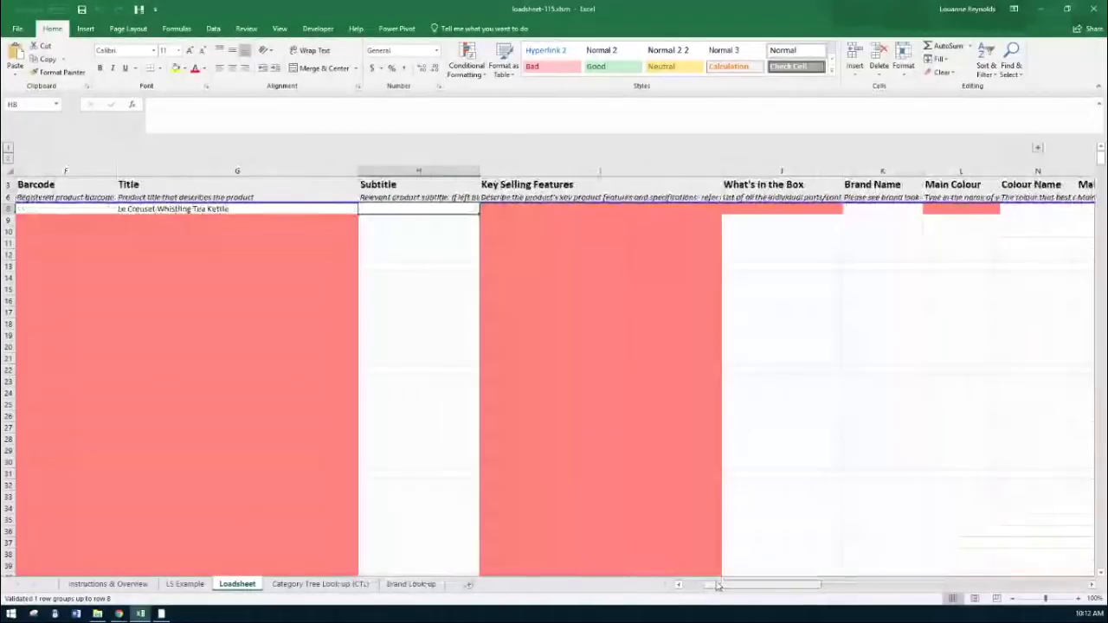
{"action": "left_click", "coordinate": [895, 209]}
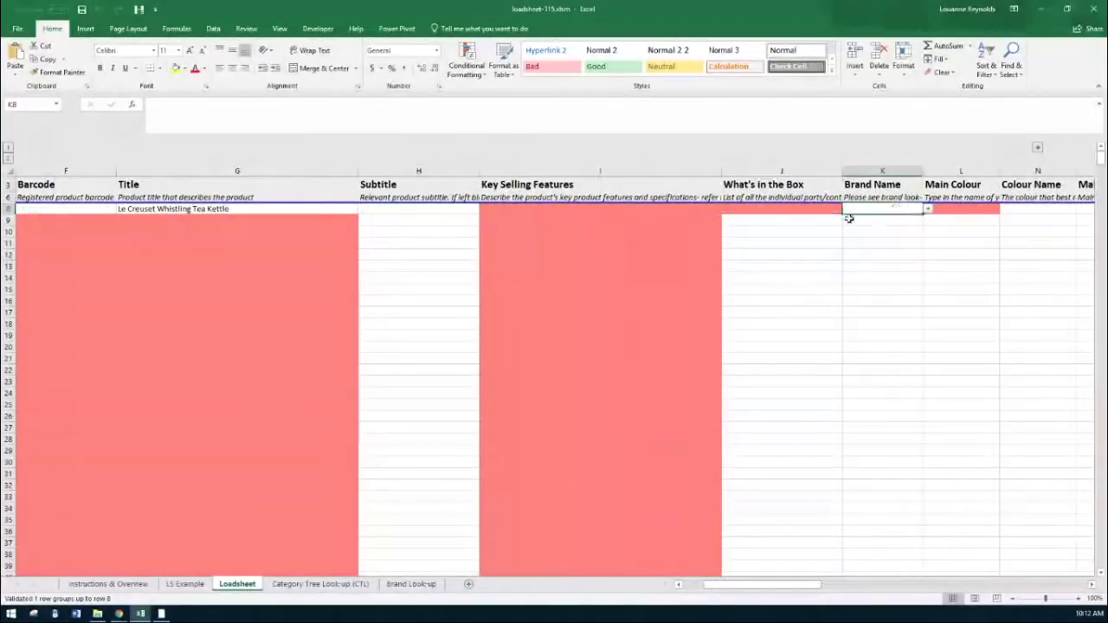
{"action": "left_click", "coordinate": [451, 210]}
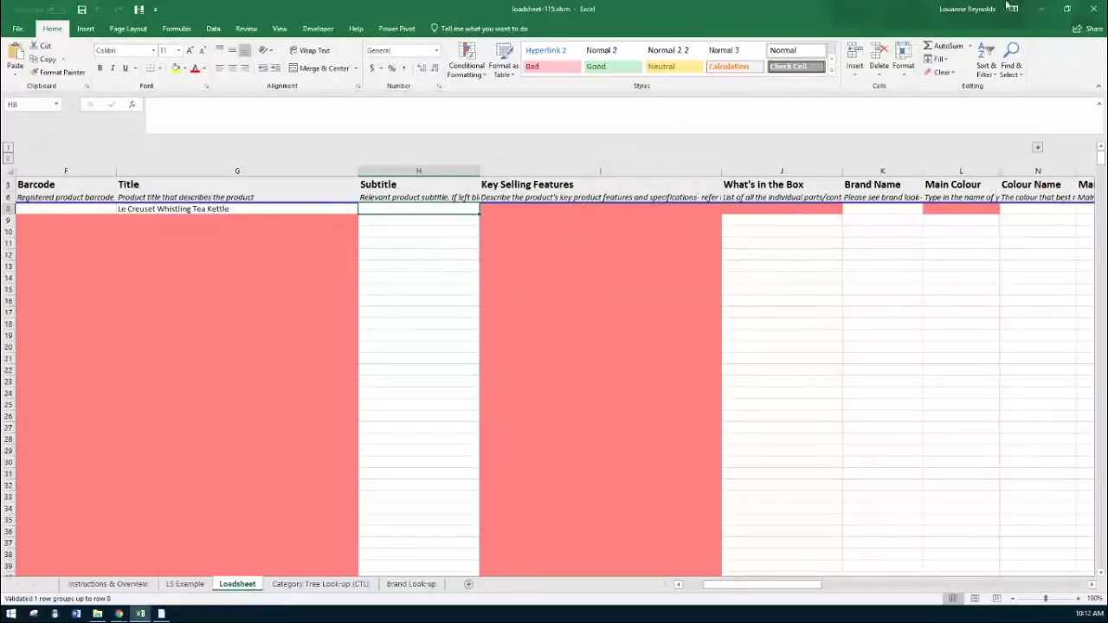
{"action": "left_click", "coordinate": [1041, 9]}
{"action": "left_click_drag", "start_coordinate": [162, 479], "coordinate": [372, 552]}
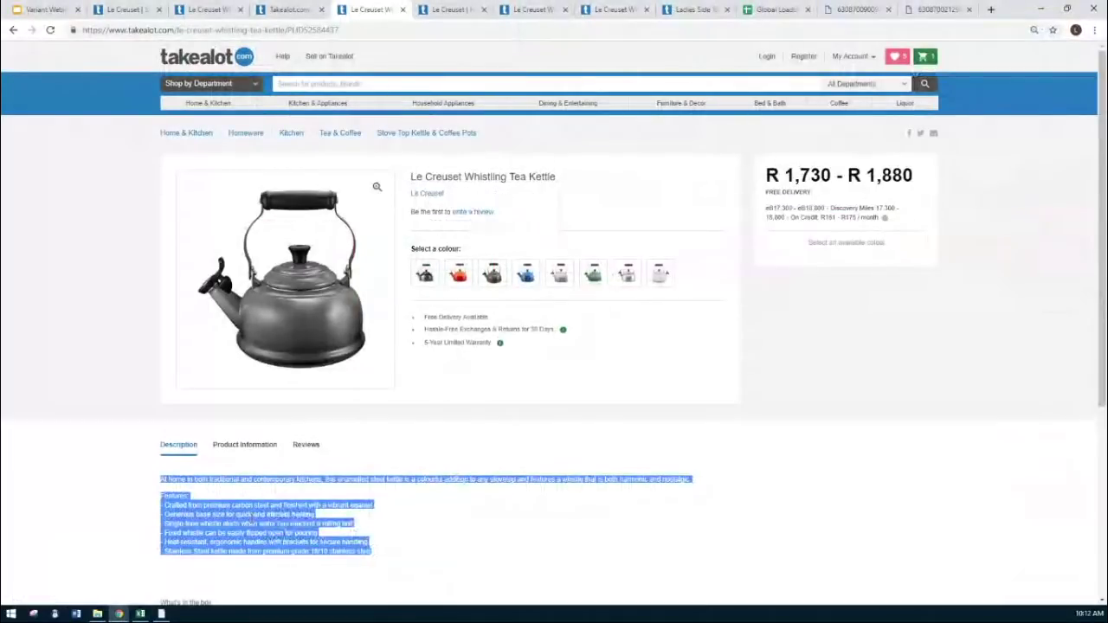
{"action": "right_click", "coordinate": [254, 521]}
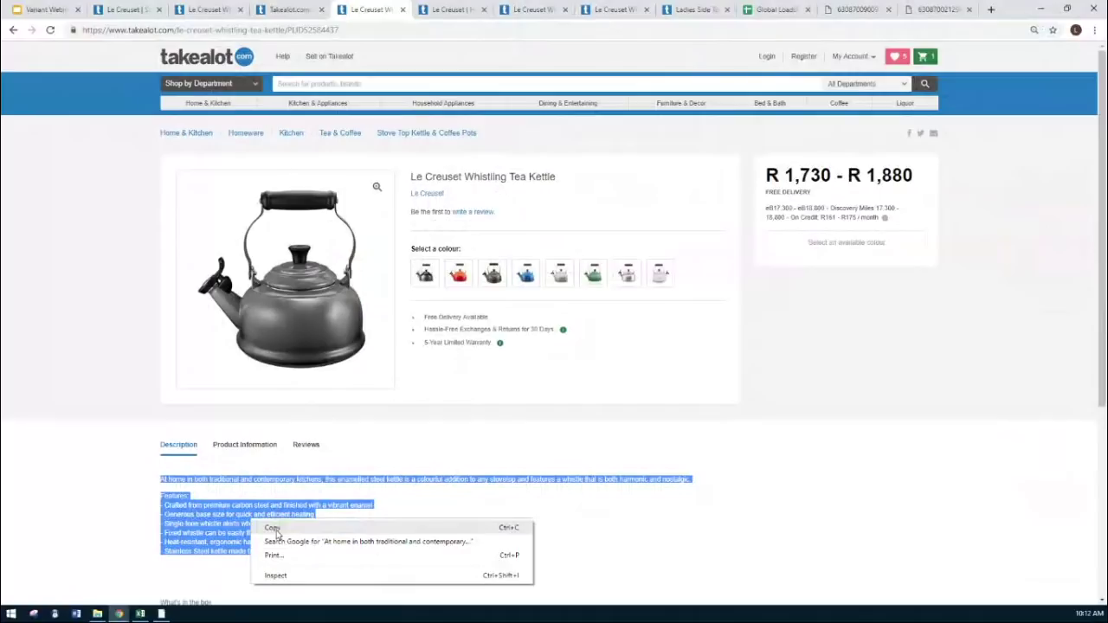
{"action": "left_click", "coordinate": [275, 530]}
Step: Switch back to Excel and paste the copied kettle description and features into Key Selling Features in row 8
{"action": "key", "text": "alt+Tab"}
{"action": "left_click", "coordinate": [491, 210]}
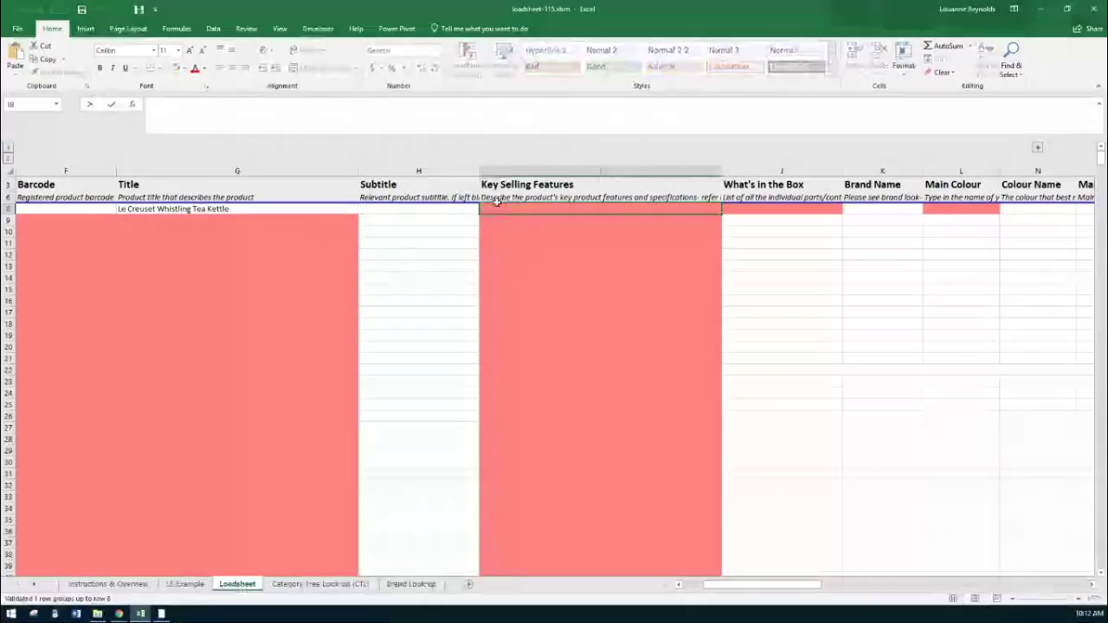
{"action": "key", "text": "ctrl+v"}
{"action": "left_click", "coordinate": [494, 369]}
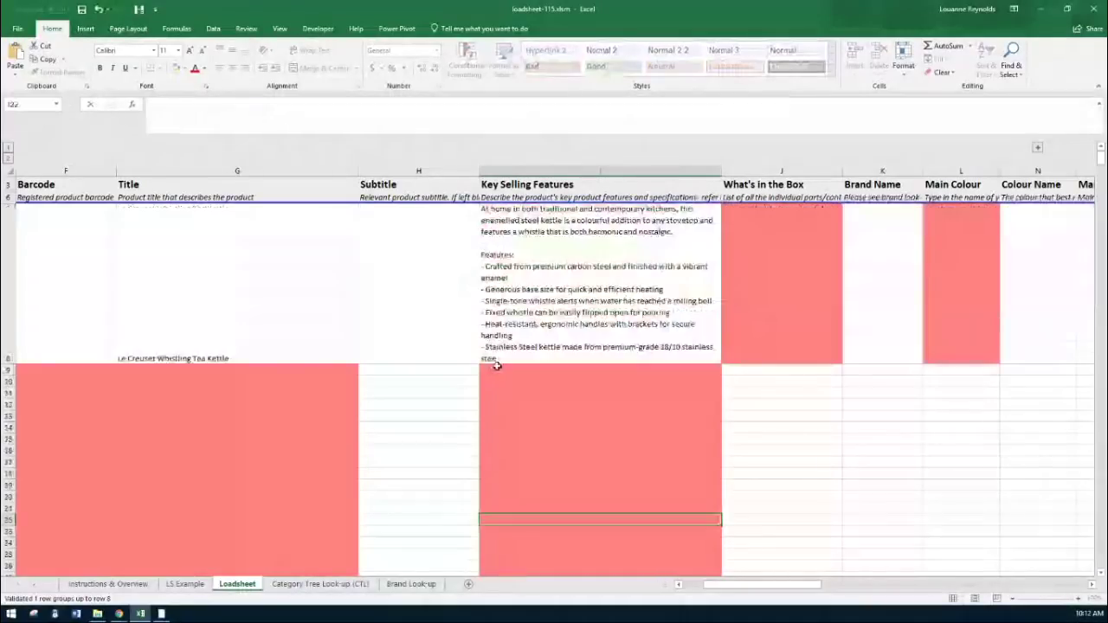
Step: Enter "1 x Le Creuset Whistling Tea Kettle" as What's in the Box for the product in row 8
{"action": "left_click", "coordinate": [728, 341]}
{"action": "double_click", "coordinate": [765, 294]}
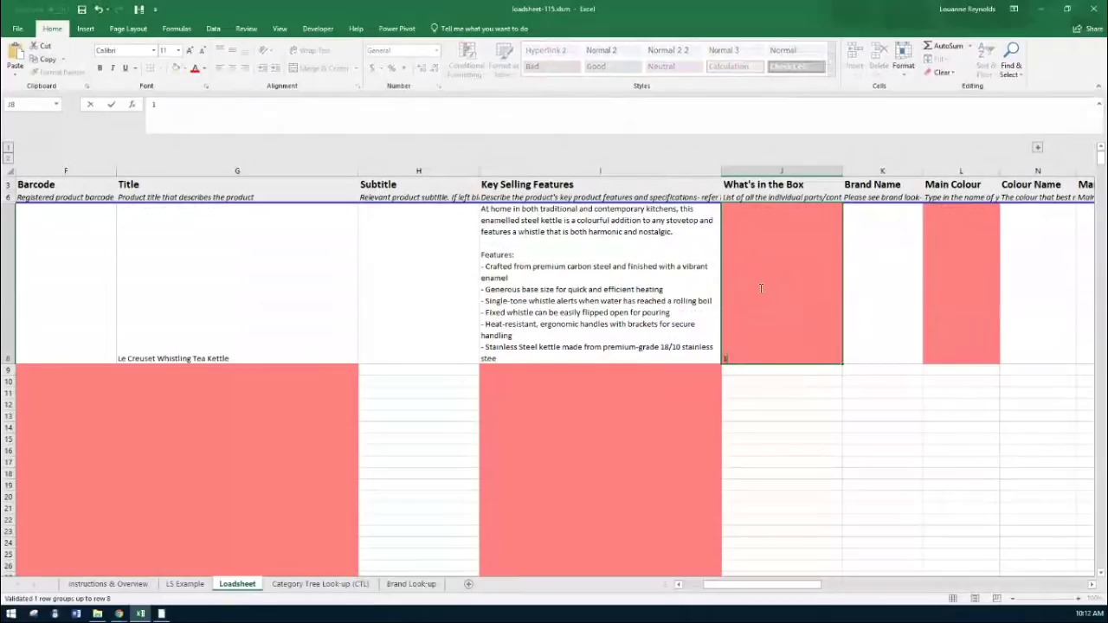
{"action": "type", "text": "1 x Le C"}
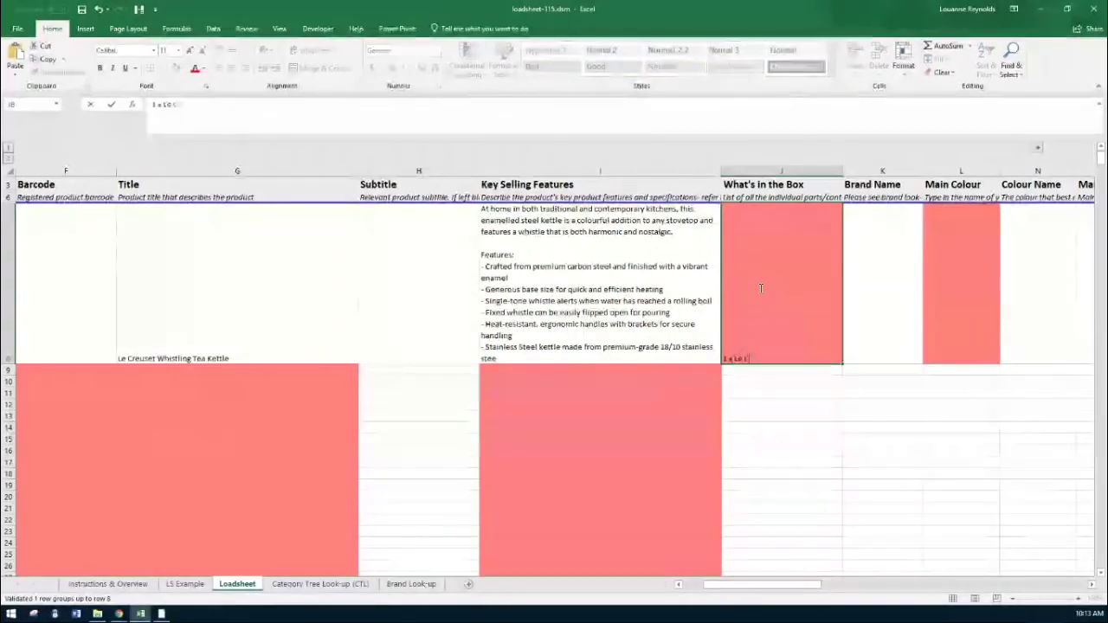
{"action": "type", "text": "reuset"}
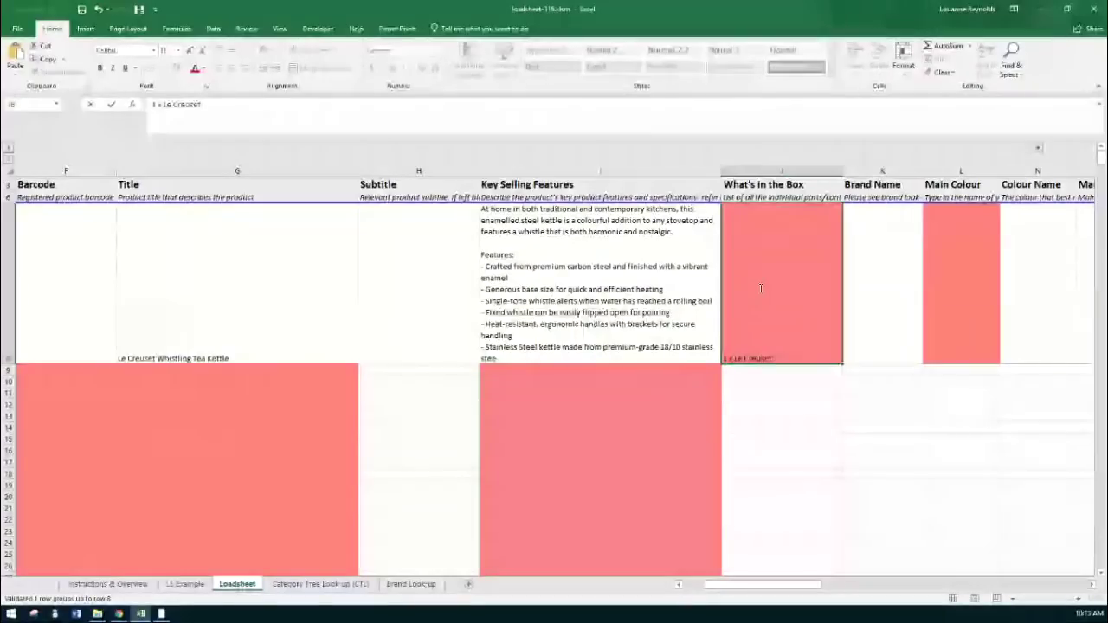
{"action": "type", "text": " Whist"}
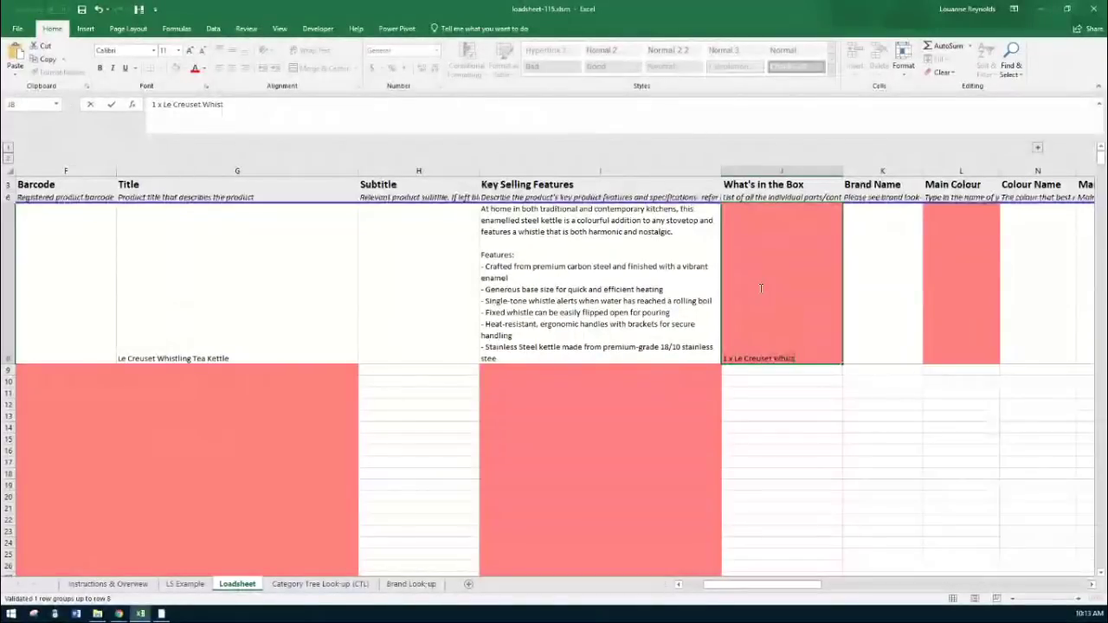
{"action": "type", "text": "ling Tea Kettle"}
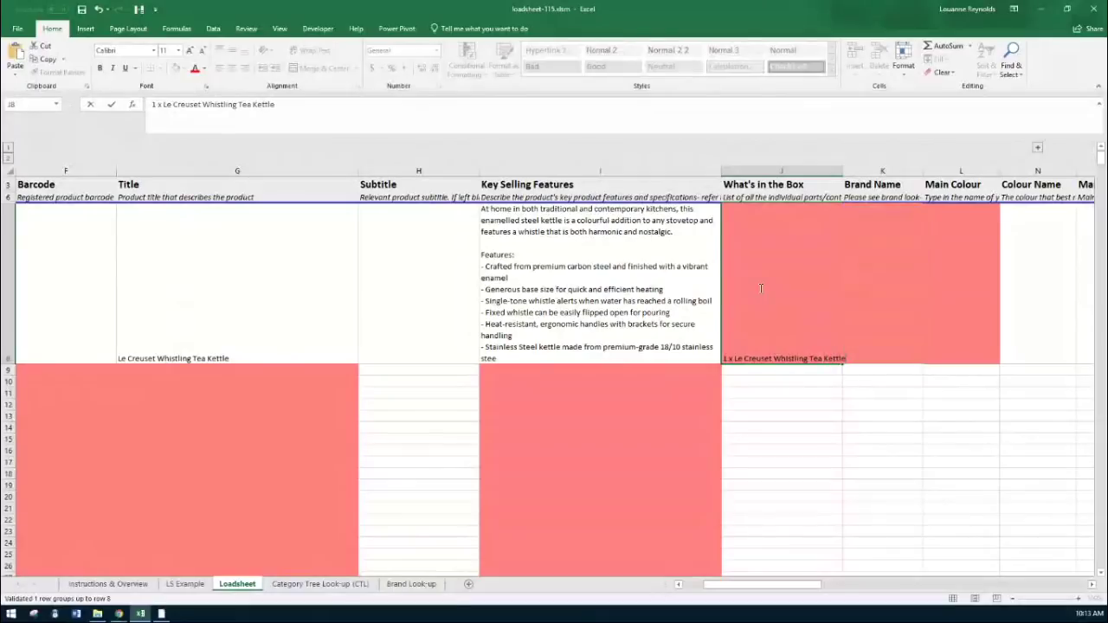
{"action": "left_click", "coordinate": [899, 391]}
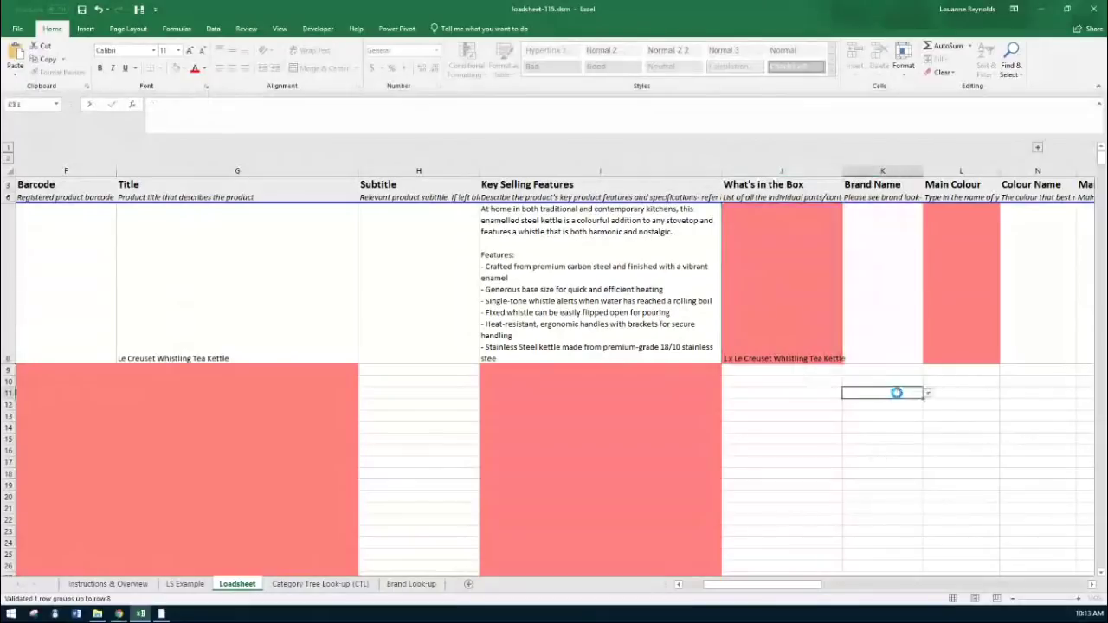
{"action": "left_click", "coordinate": [813, 334]}
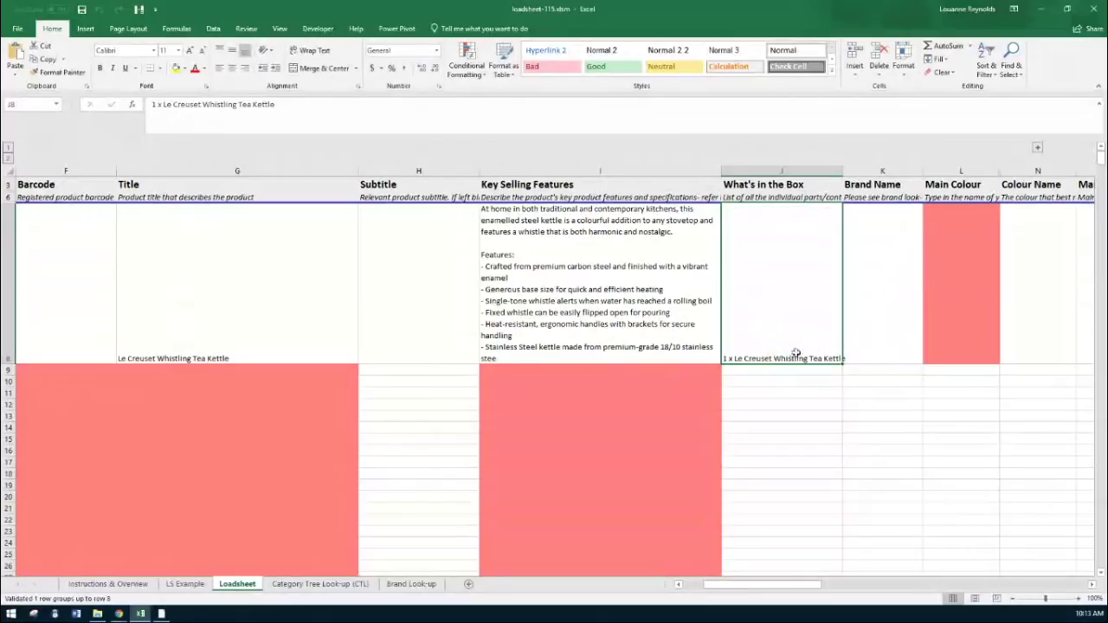
Step: Examine the Brand Name, Main Colour, Colour Name and variant size columns for the product in row 8
{"action": "left_click_drag", "start_coordinate": [806, 591], "coordinate": [823, 589]}
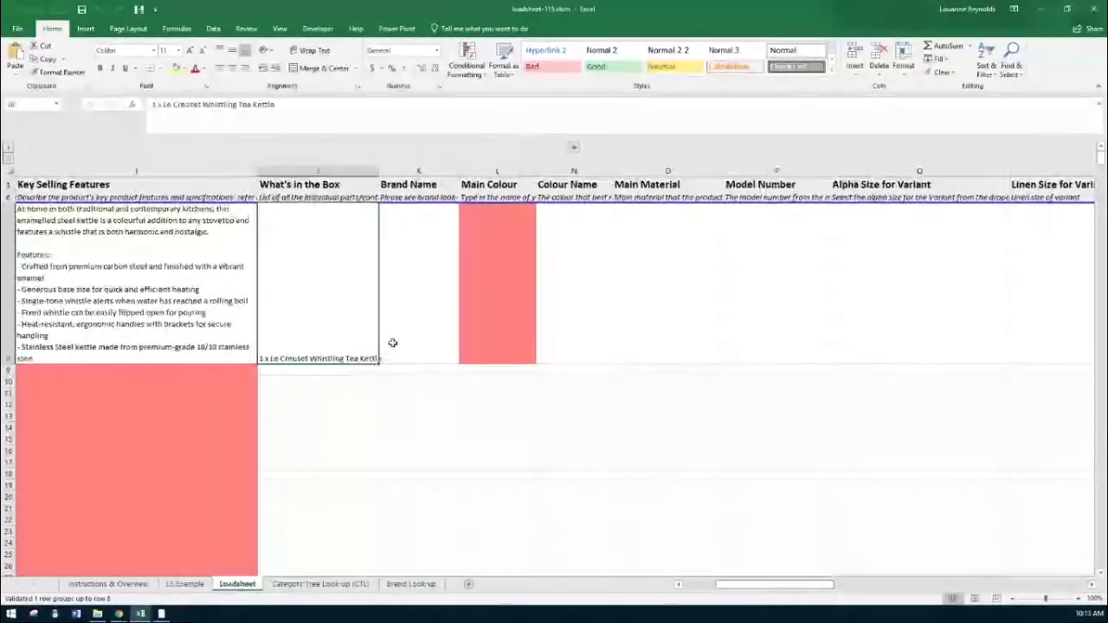
{"action": "left_click", "coordinate": [441, 277]}
{"action": "left_click", "coordinate": [493, 269]}
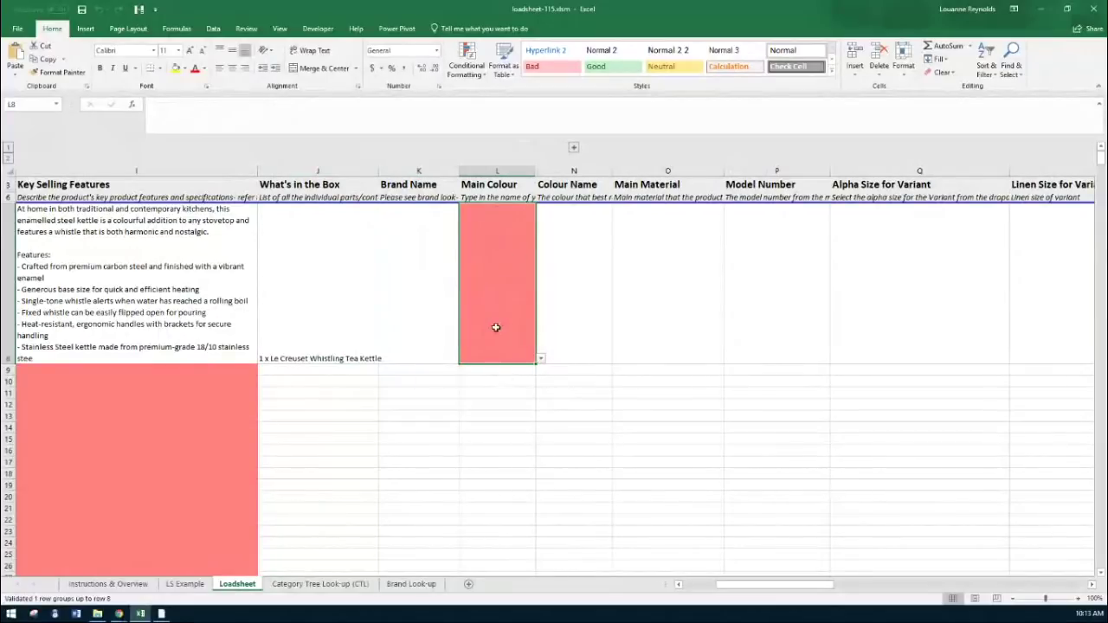
{"action": "left_click", "coordinate": [560, 302]}
{"action": "left_click", "coordinate": [499, 286]}
{"action": "left_click", "coordinate": [907, 291]}
{"action": "left_click", "coordinate": [1052, 308]}
{"action": "left_click", "coordinate": [986, 300]}
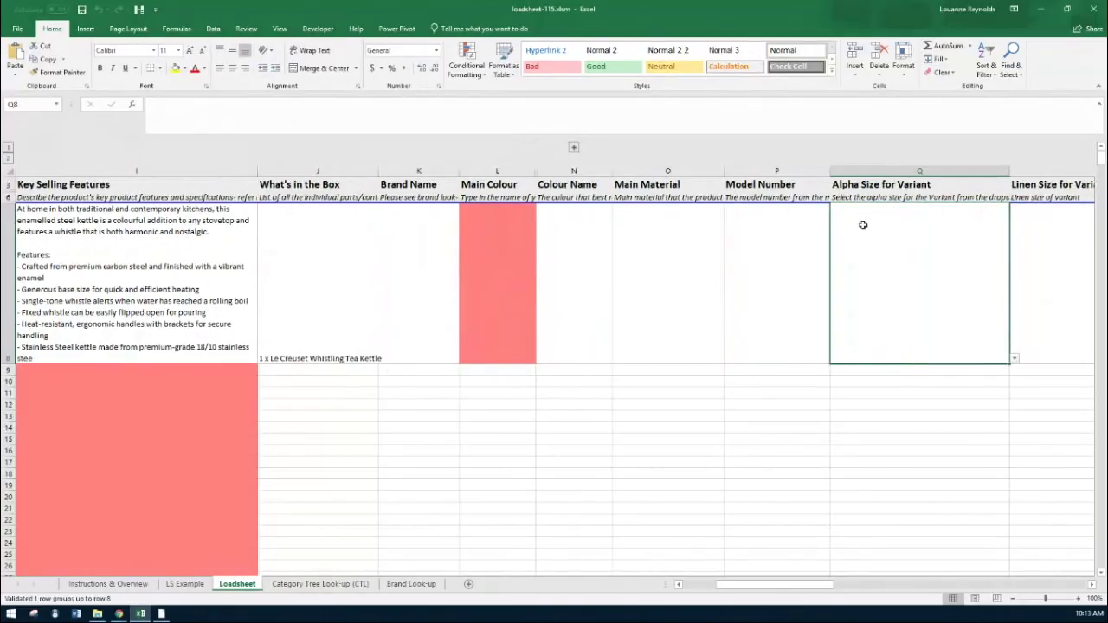
{"action": "left_click", "coordinate": [487, 266]}
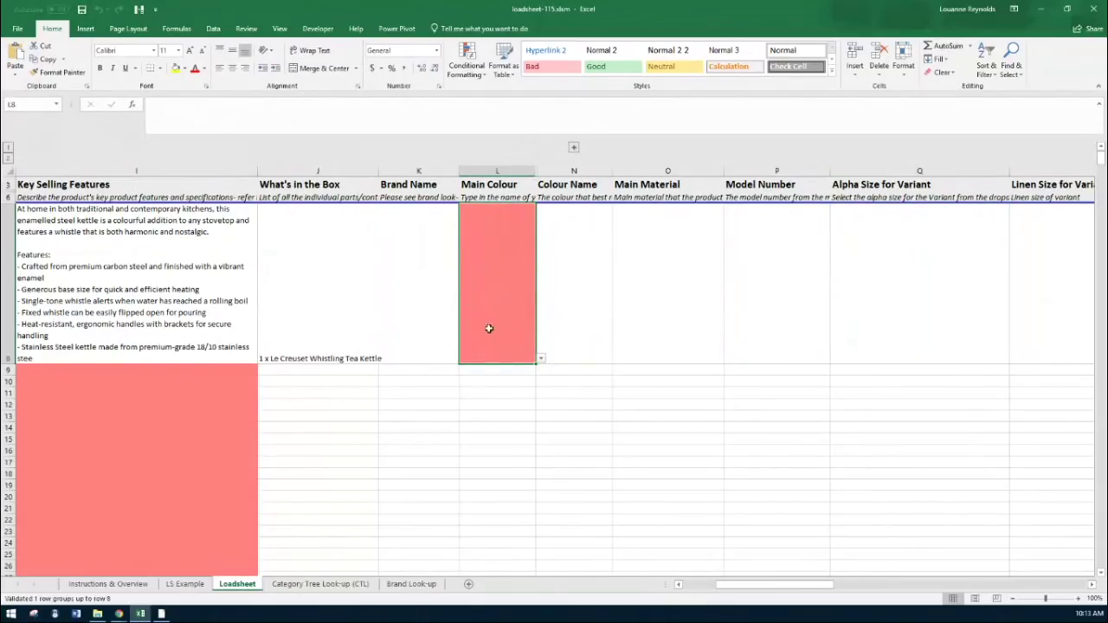
{"action": "left_click", "coordinate": [894, 370]}
{"action": "left_click", "coordinate": [898, 381]}
{"action": "left_click", "coordinate": [898, 390]}
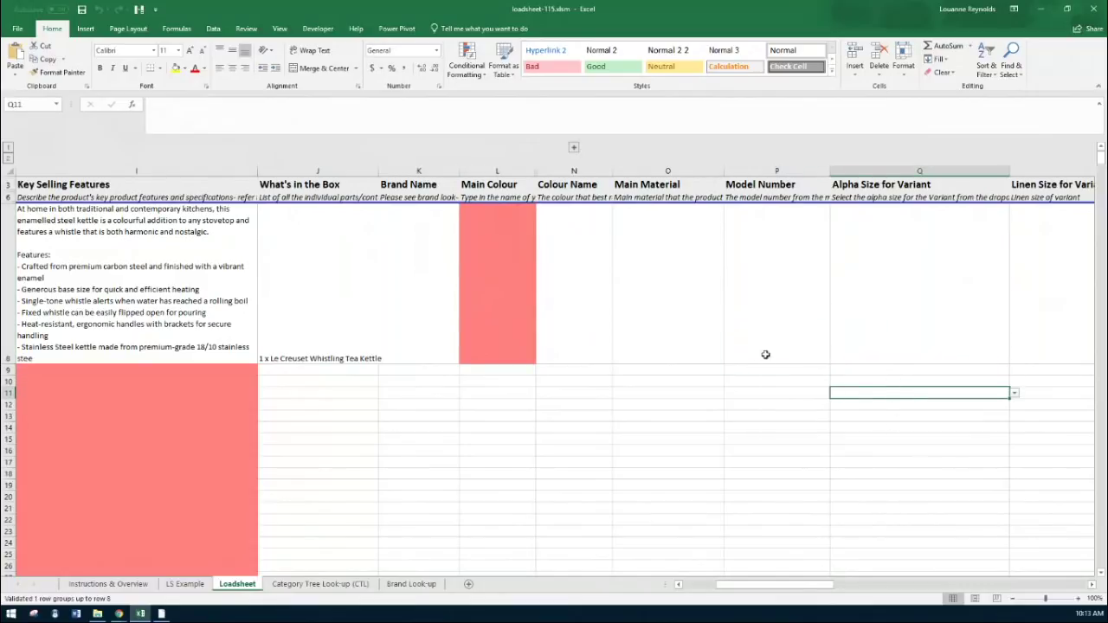
{"action": "left_click", "coordinate": [482, 282]}
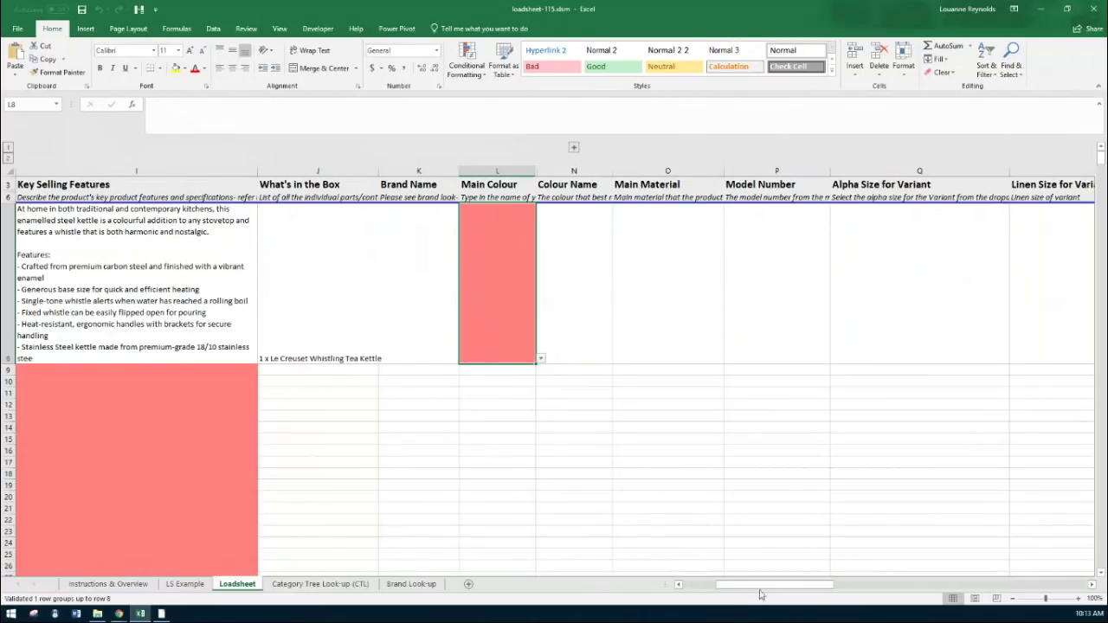
Step: Set Oven Safe to No for the product in row 8
{"action": "left_click_drag", "start_coordinate": [760, 594], "coordinate": [836, 589]}
{"action": "left_click", "coordinate": [616, 355]}
{"action": "left_click", "coordinate": [636, 357]}
{"action": "left_click", "coordinate": [532, 373]}
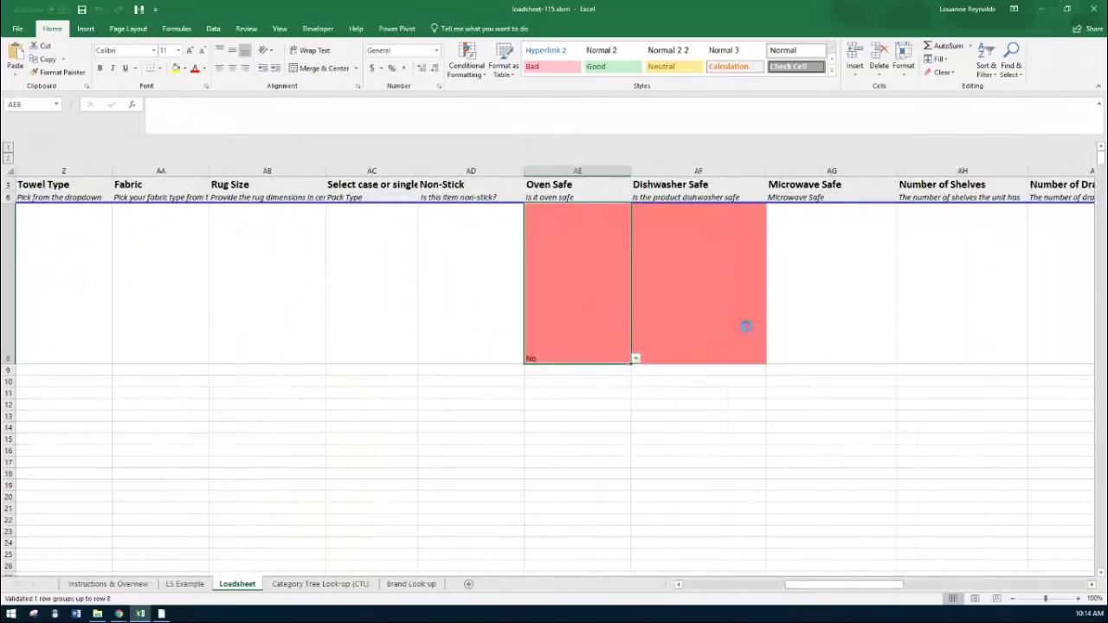
Step: Set Dishwasher Safe to No for the product in row 8
{"action": "left_click", "coordinate": [746, 325]}
{"action": "left_click", "coordinate": [772, 358]}
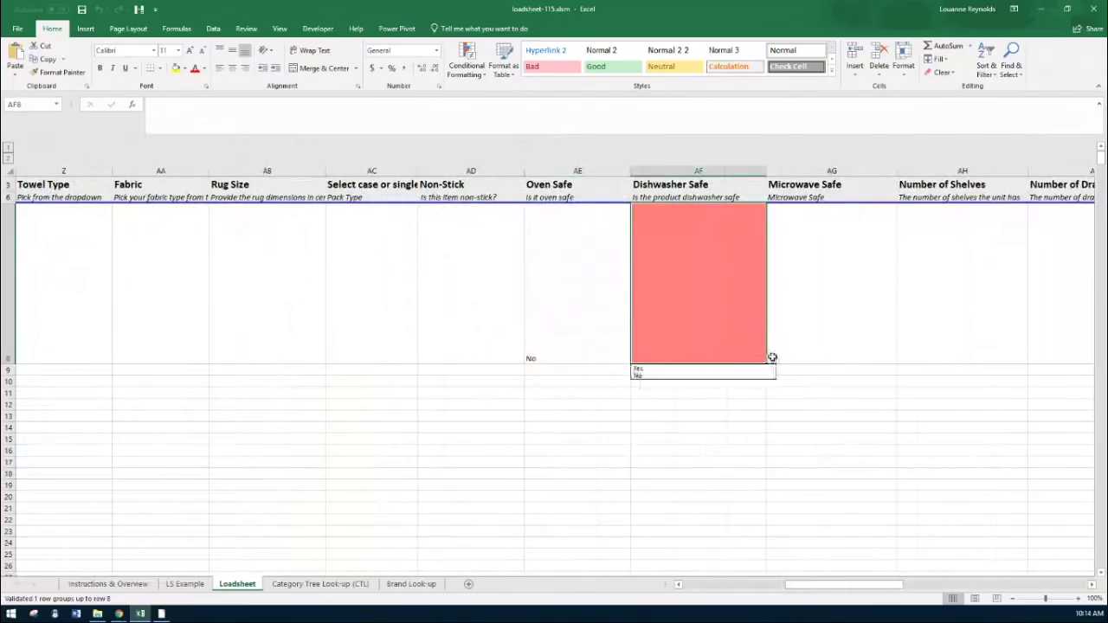
{"action": "left_click", "coordinate": [675, 374]}
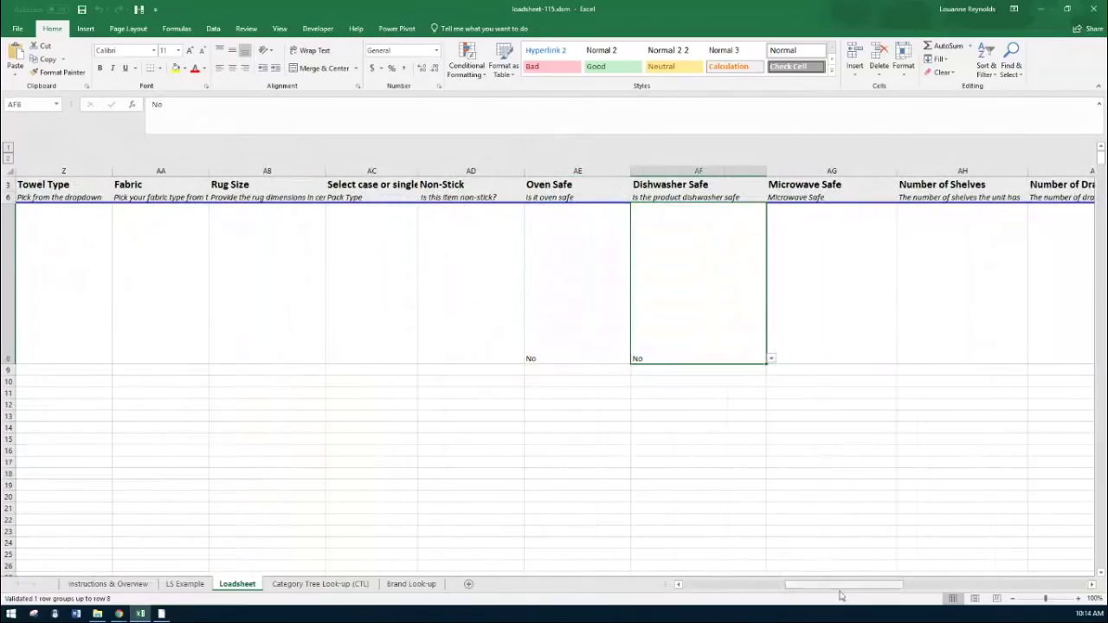
Step: Set the Warranty Type for row 8 to Limited (2) and its Warranty Period to 60 months
{"action": "left_click_drag", "start_coordinate": [836, 591], "coordinate": [948, 591]}
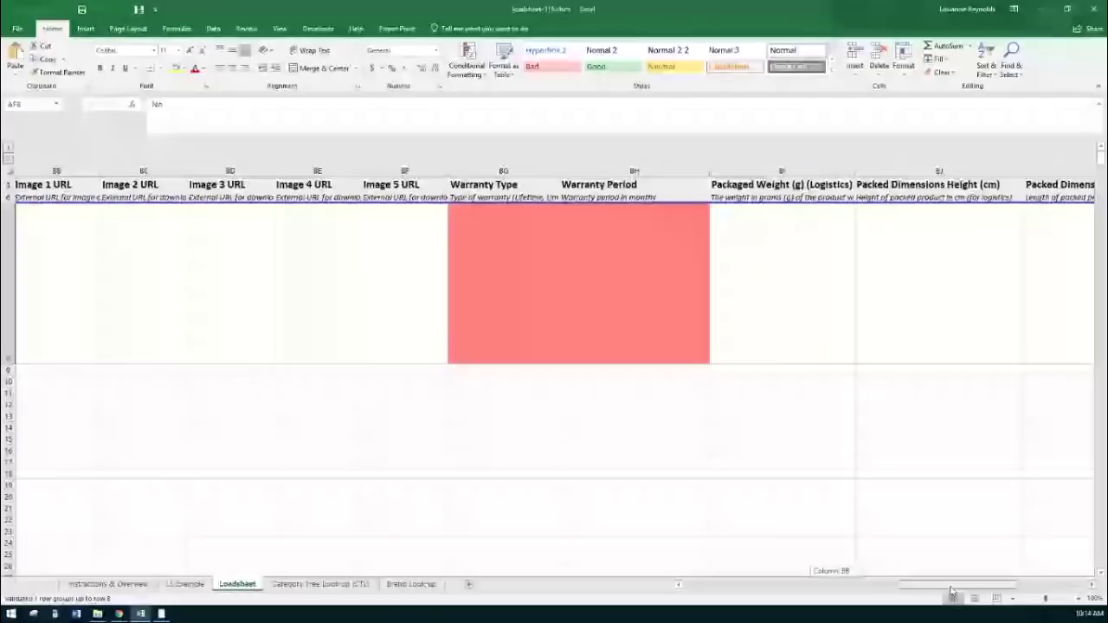
{"action": "left_click", "coordinate": [561, 346]}
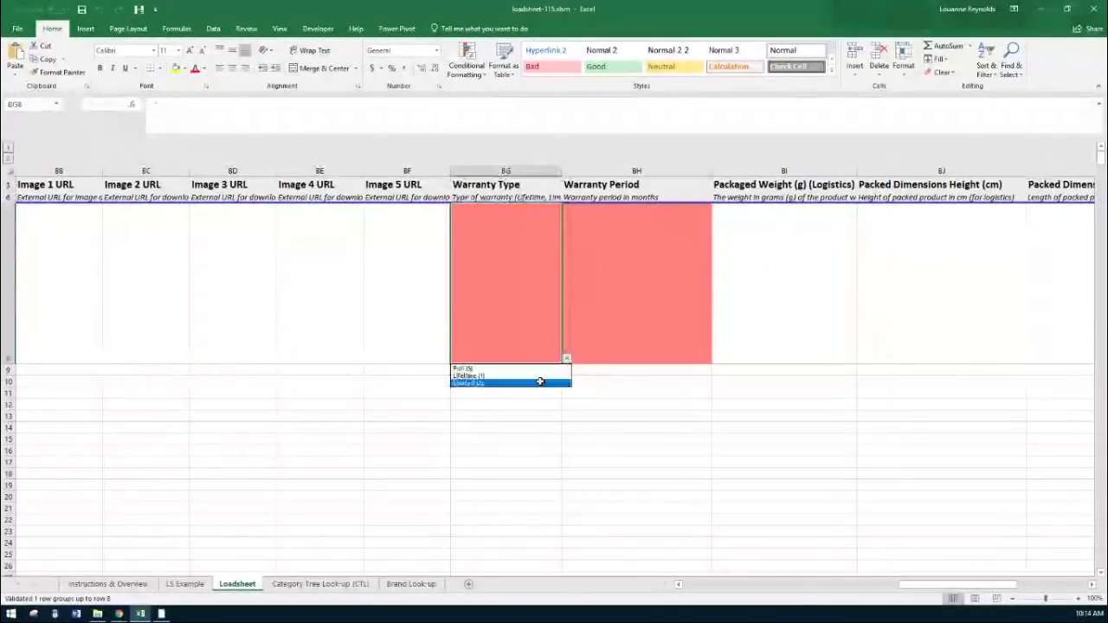
{"action": "left_click", "coordinate": [540, 384]}
{"action": "left_click", "coordinate": [657, 337]}
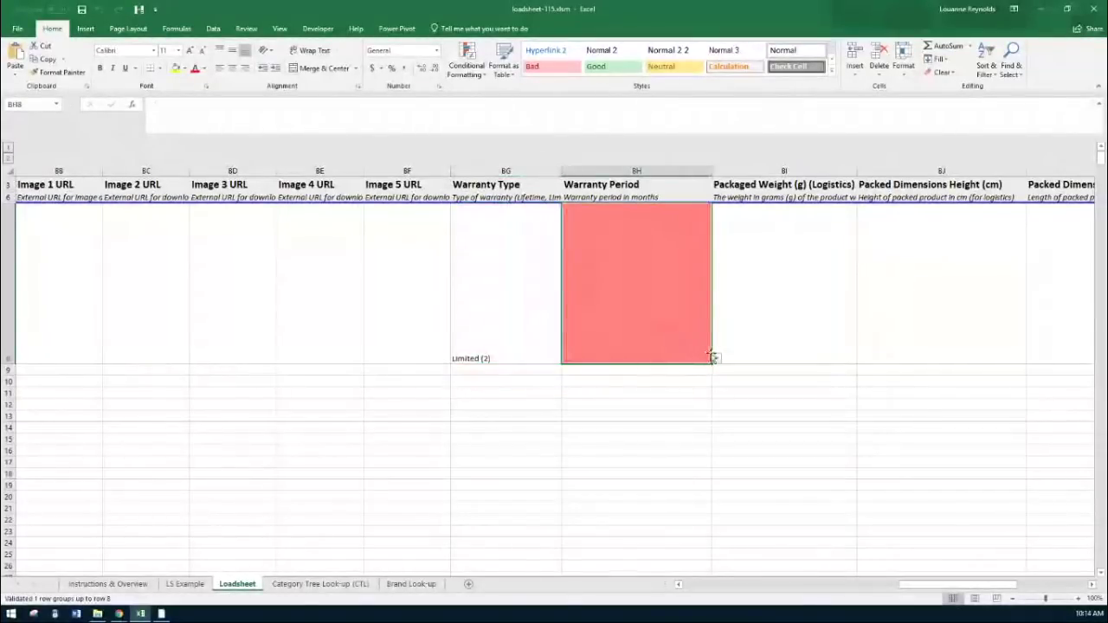
{"action": "left_click", "coordinate": [716, 357]}
{"action": "left_click", "coordinate": [692, 412]}
Step: Set Product or Variant in row 9 to Variant
{"action": "left_click_drag", "start_coordinate": [924, 592], "coordinate": [681, 594]}
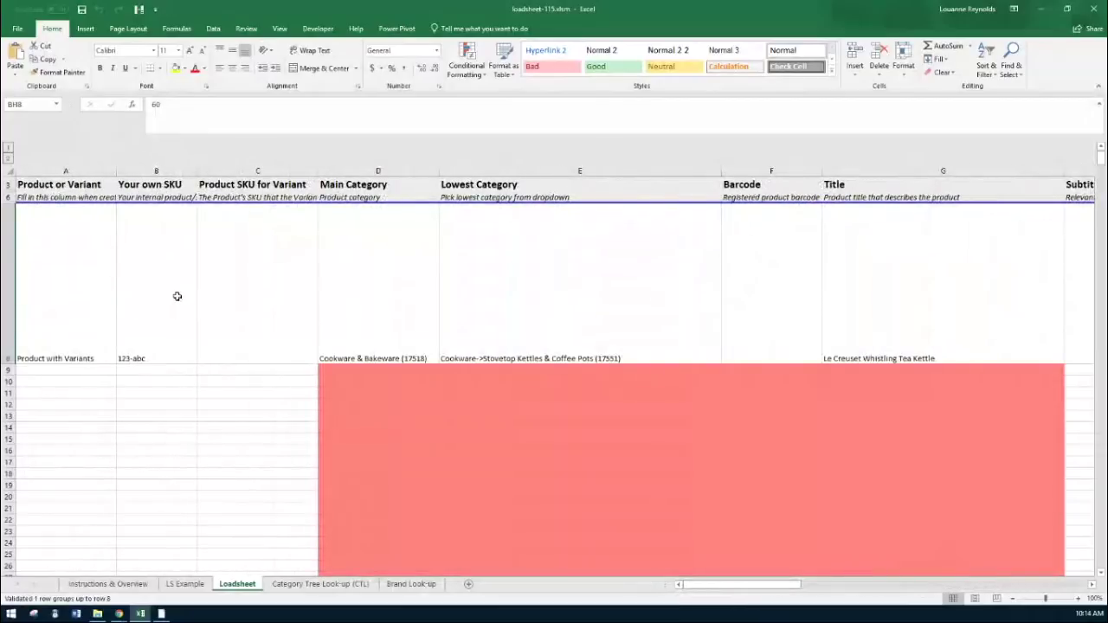
{"action": "left_click", "coordinate": [95, 373]}
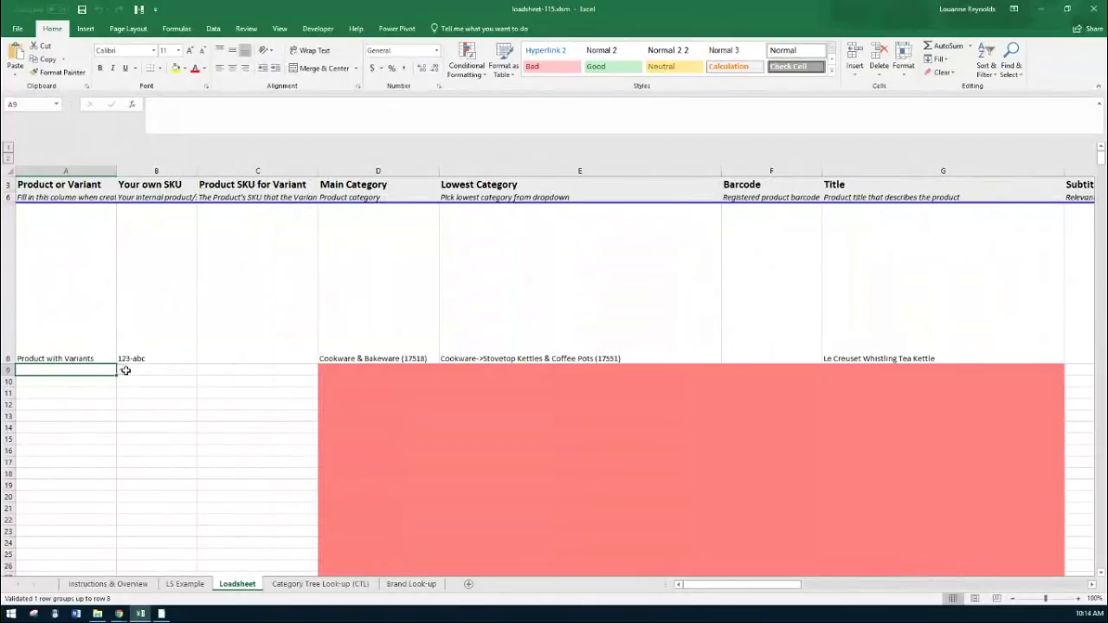
{"action": "left_click", "coordinate": [8, 371]}
{"action": "left_click", "coordinate": [78, 382]}
{"action": "left_click", "coordinate": [75, 370]}
{"action": "left_click", "coordinate": [122, 371]}
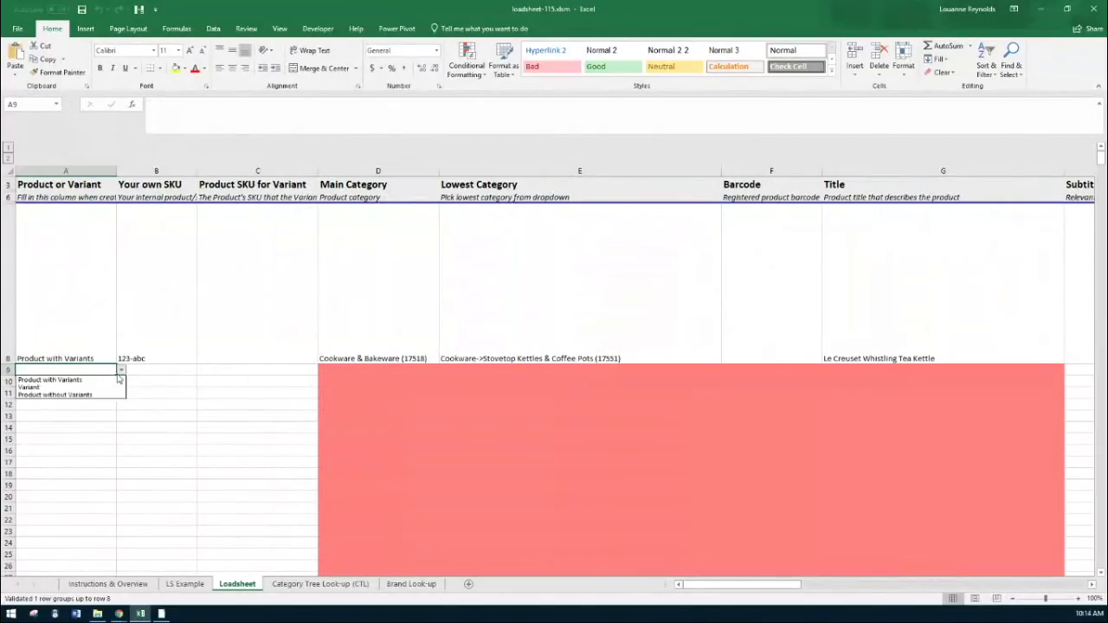
{"action": "left_click", "coordinate": [102, 386]}
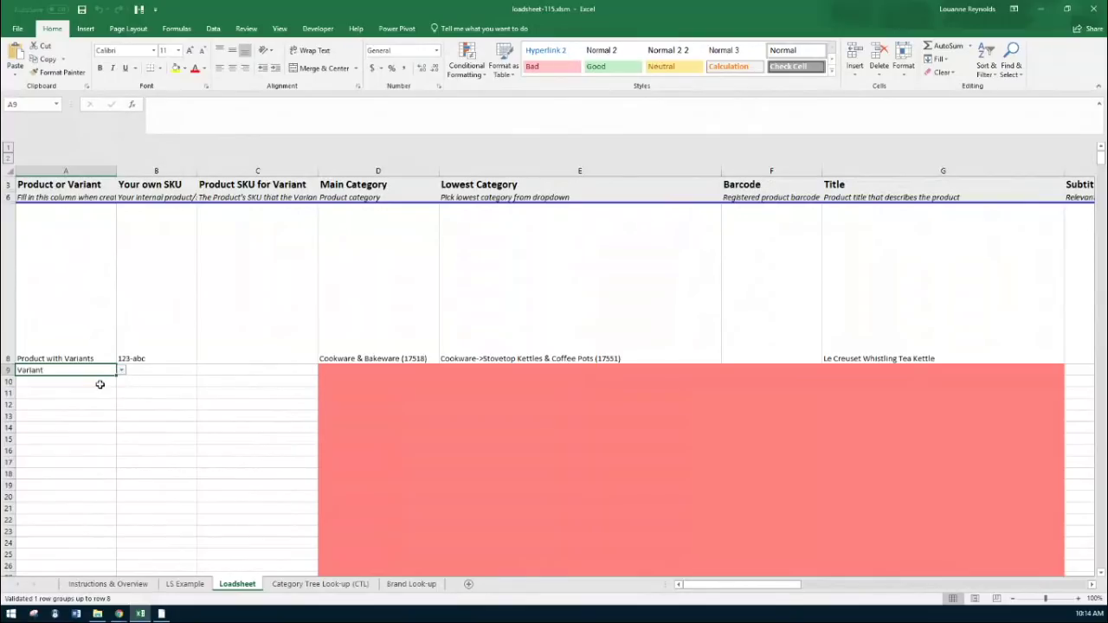
Step: Examine the required SKU, Barcode and Title cells of the variant in row 9 against the parent product in row 8
{"action": "left_click", "coordinate": [236, 372]}
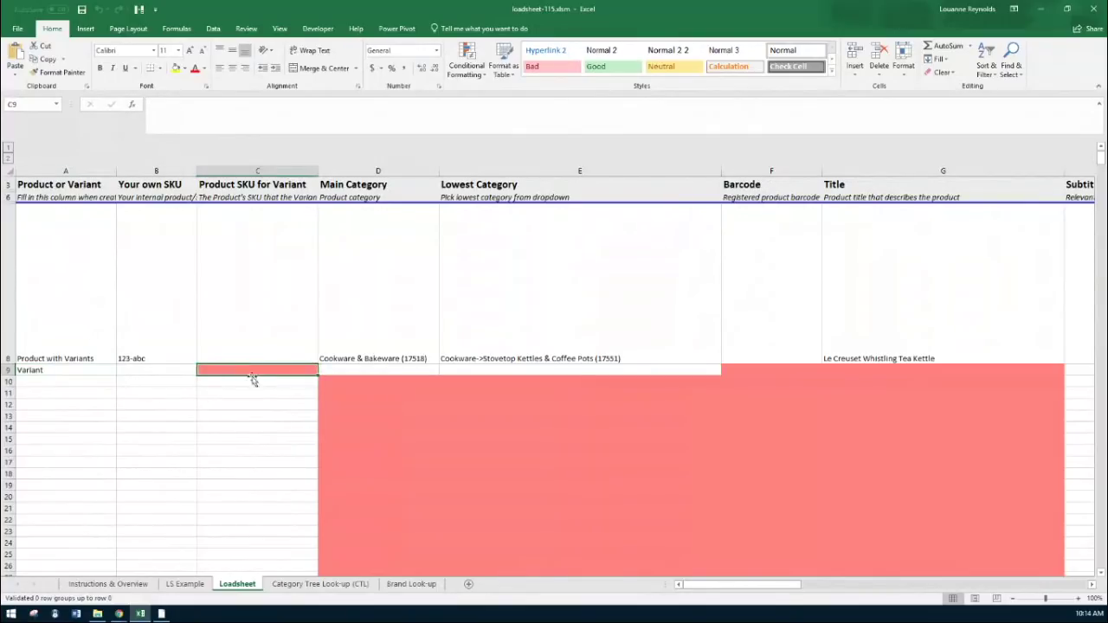
{"action": "left_click", "coordinate": [753, 371]}
{"action": "left_click", "coordinate": [895, 370]}
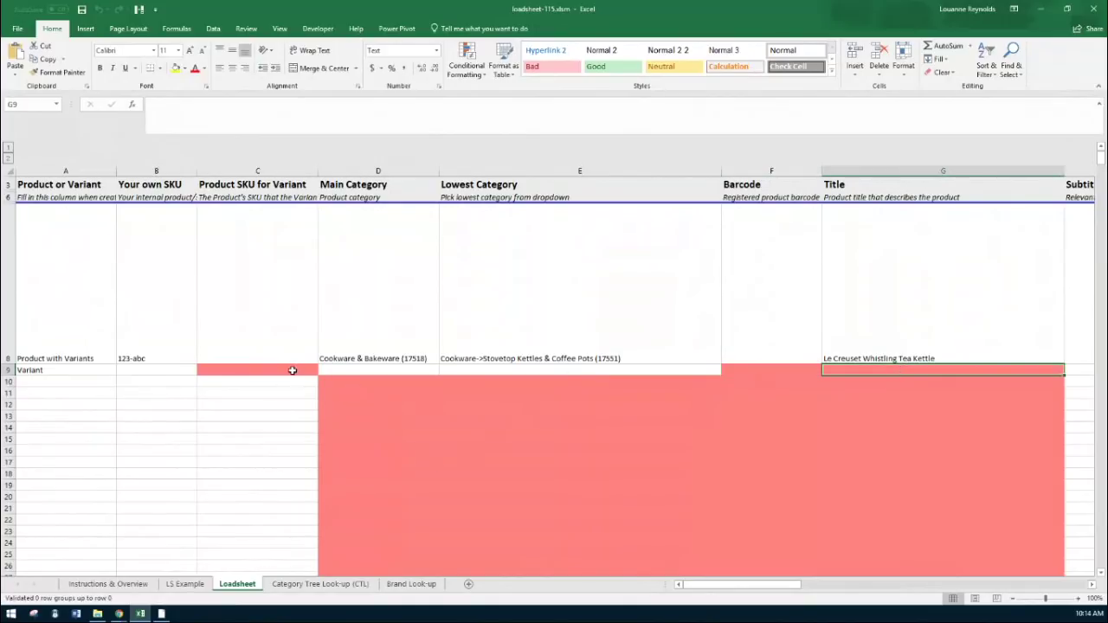
{"action": "left_click", "coordinate": [165, 313]}
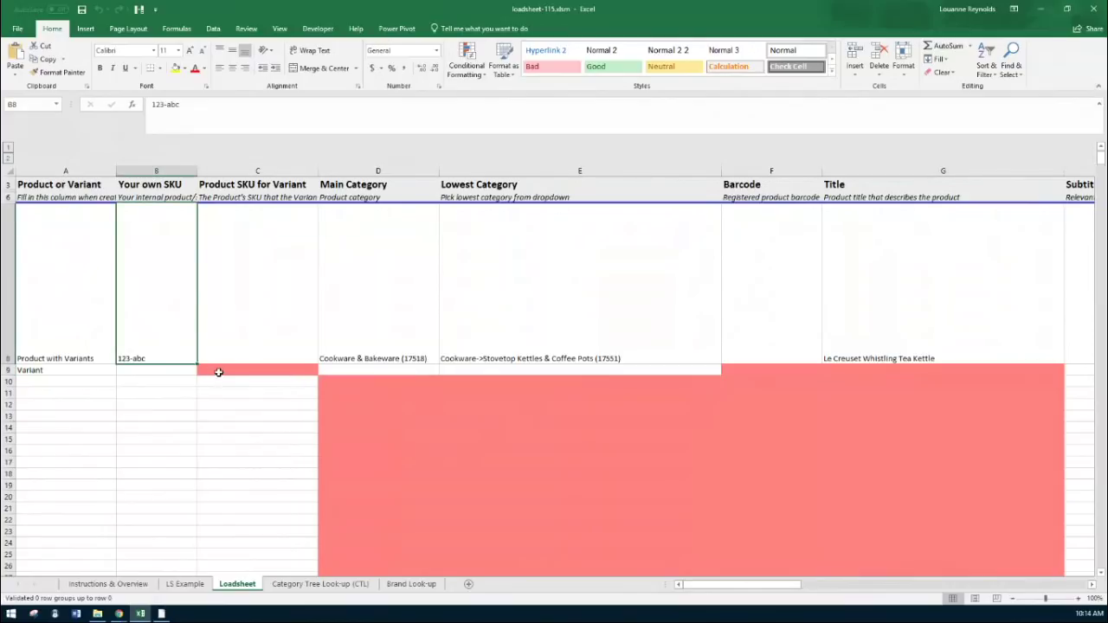
{"action": "left_click", "coordinate": [219, 372]}
{"action": "left_click", "coordinate": [121, 332]}
{"action": "left_click", "coordinate": [50, 345]}
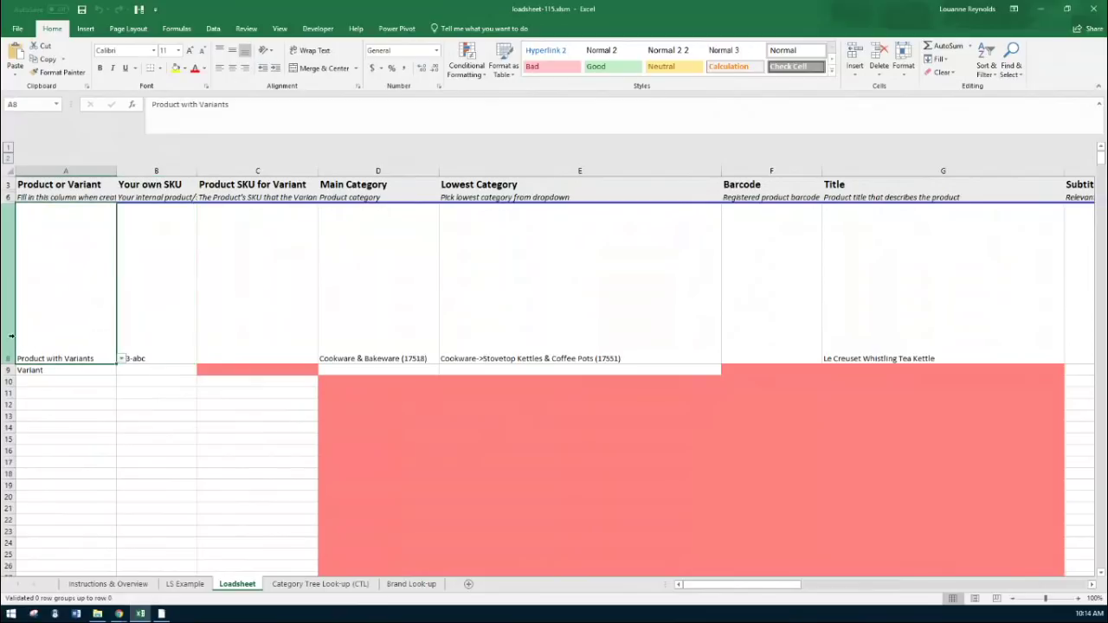
{"action": "left_click", "coordinate": [10, 336]}
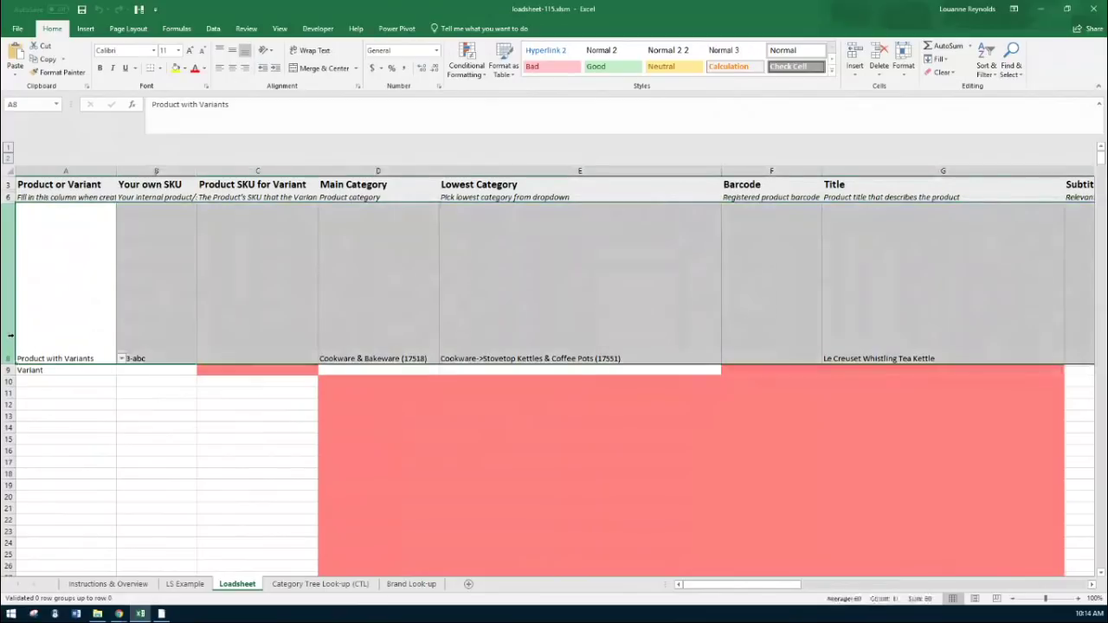
{"action": "left_click", "coordinate": [241, 374]}
Step: Copy the parent product's SKU 123-abc from row 8 into Product SKU for Variant in row 9
{"action": "left_click", "coordinate": [148, 357]}
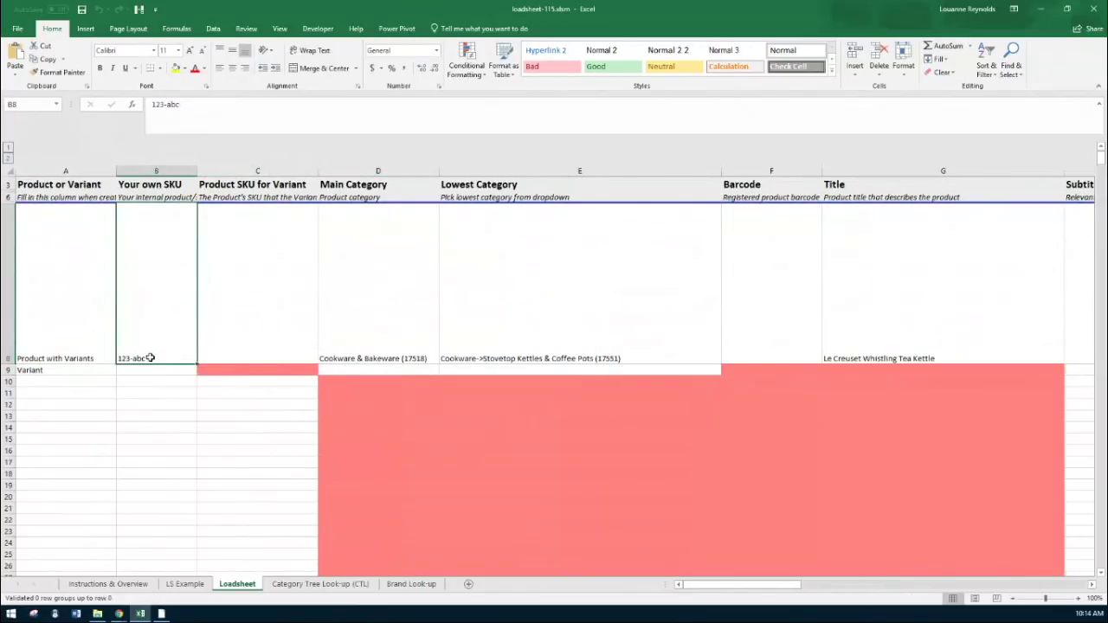
{"action": "left_click", "coordinate": [215, 369]}
{"action": "type", "text": "123-abc"}
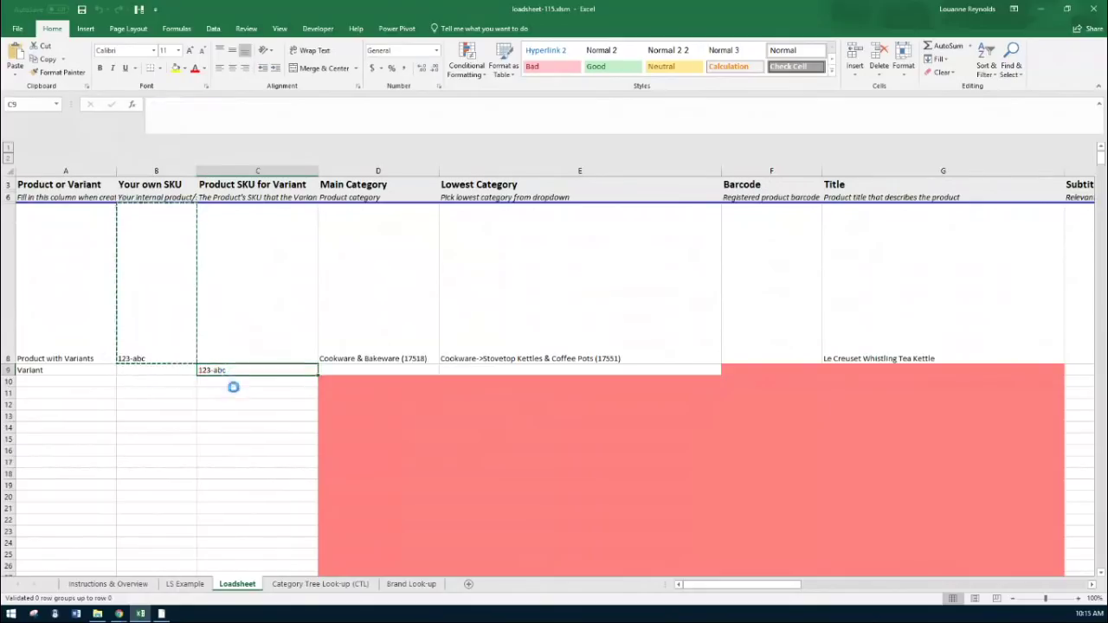
{"action": "left_click", "coordinate": [237, 390]}
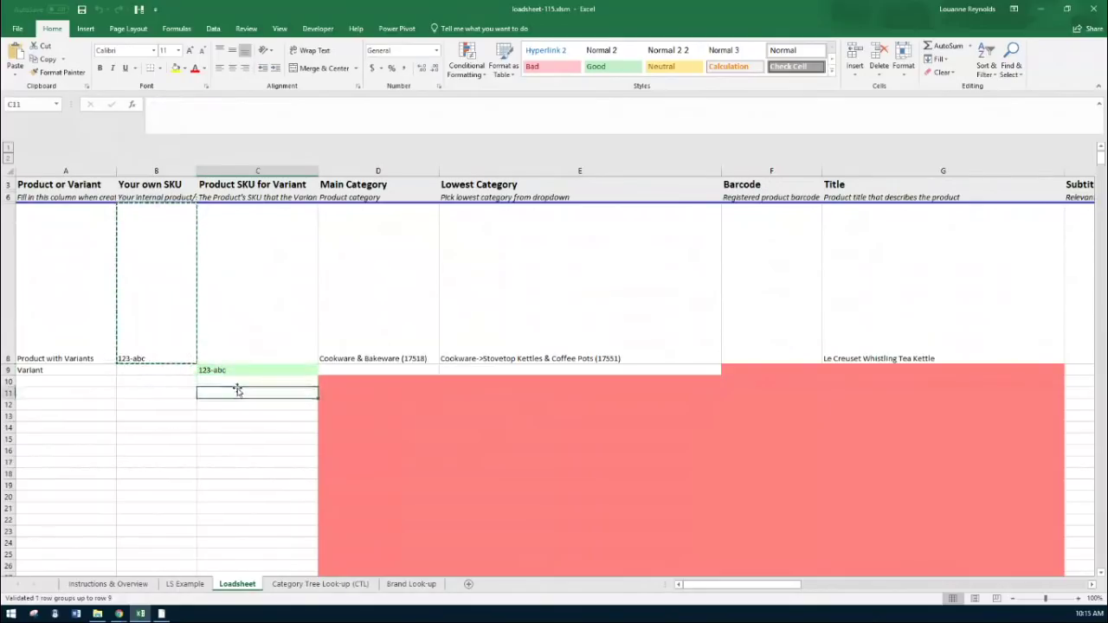
Step: Review how the row 9 variant links to the parent product in row 8, including its Barcode and Title cells
{"action": "left_click", "coordinate": [206, 374]}
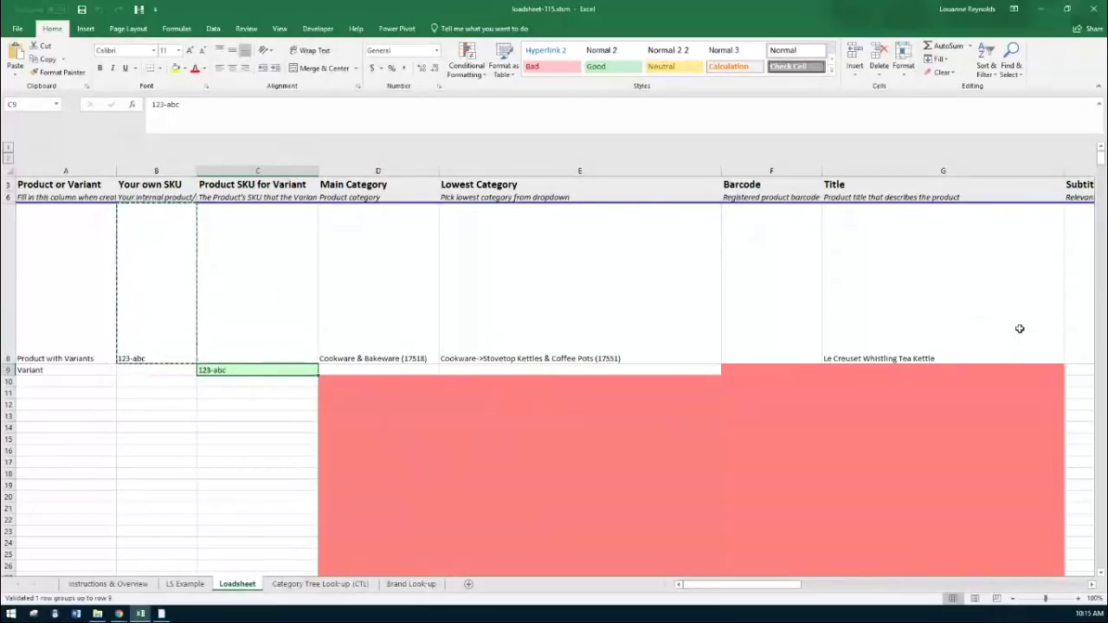
{"action": "left_click", "coordinate": [128, 404]}
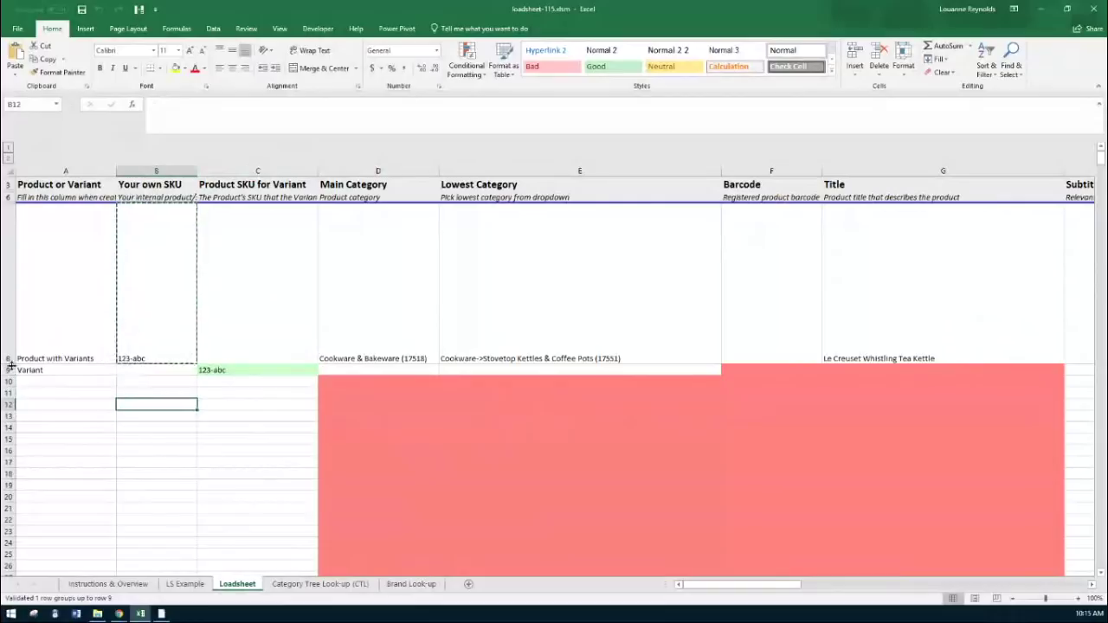
{"action": "left_click", "coordinate": [84, 278]}
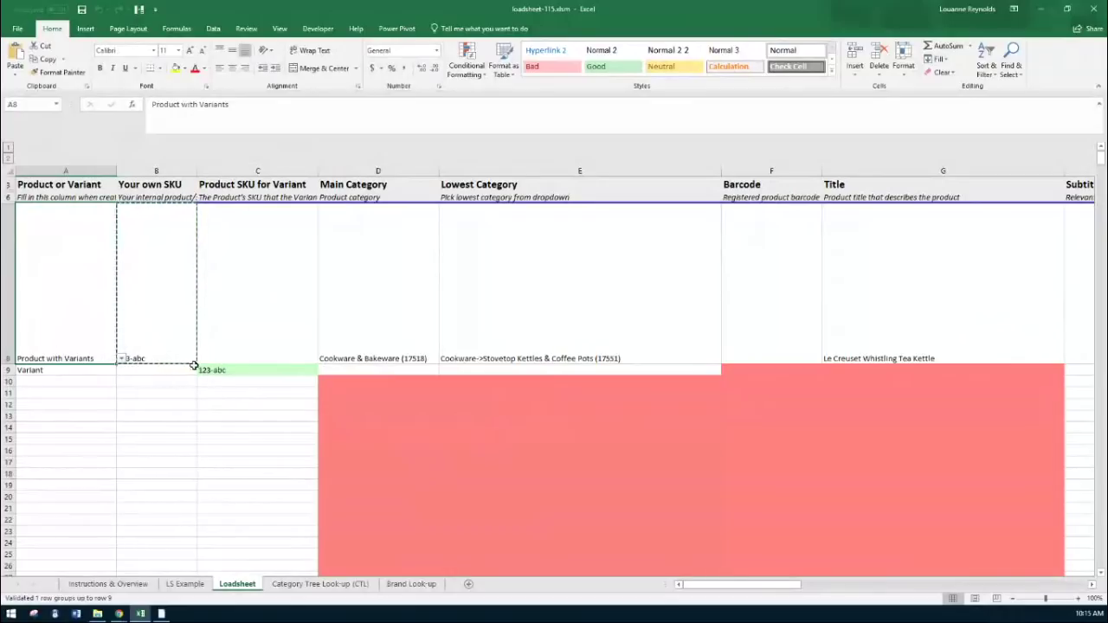
{"action": "left_click", "coordinate": [9, 370]}
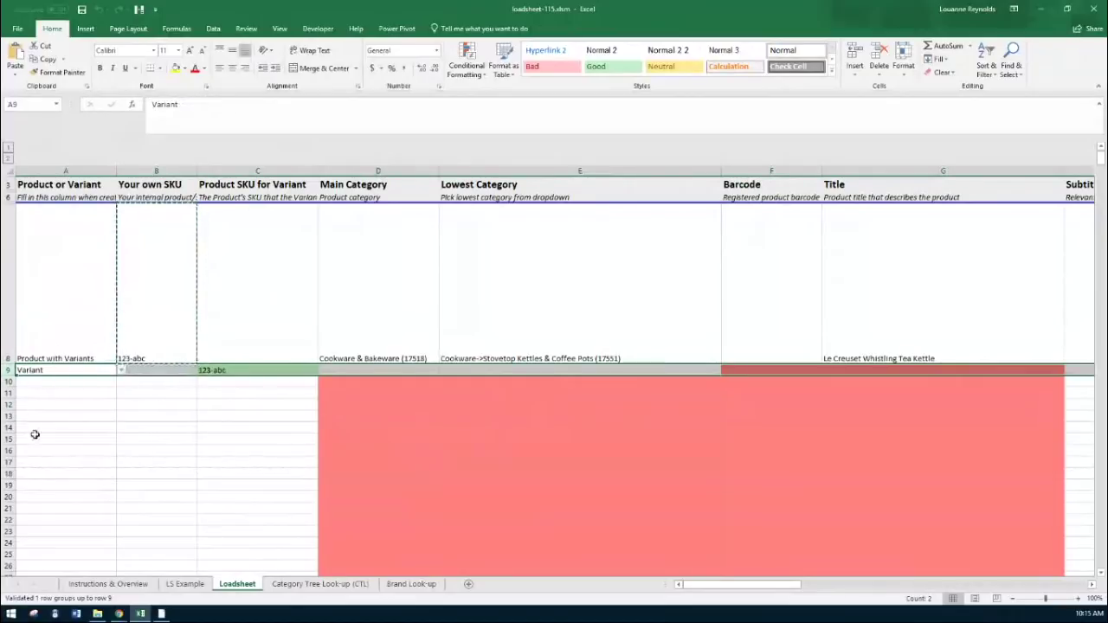
{"action": "left_click", "coordinate": [52, 373]}
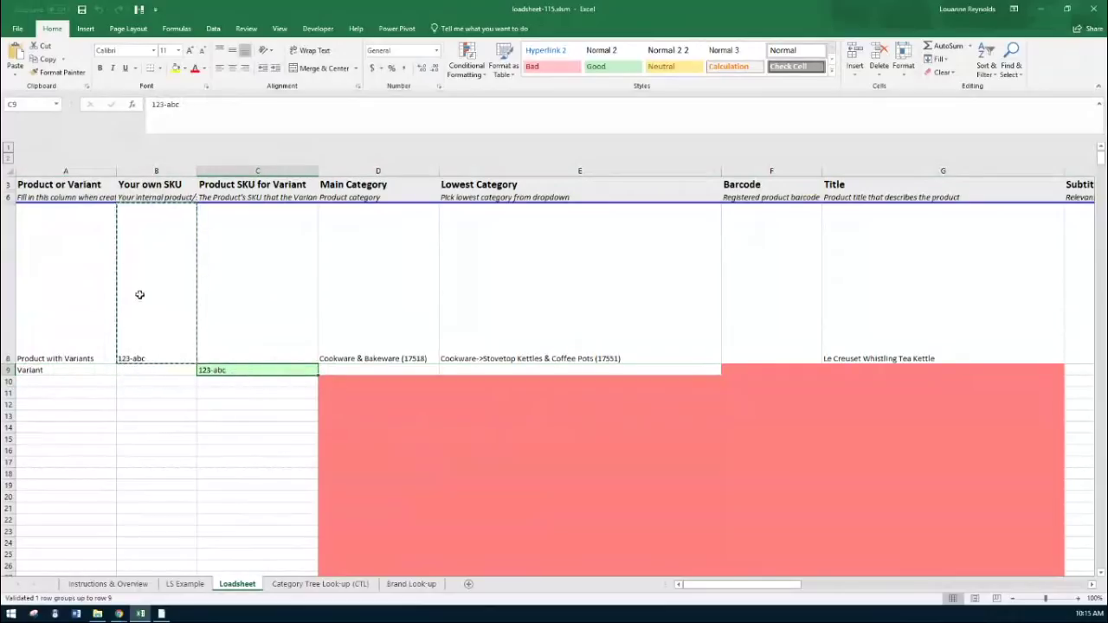
{"action": "left_click_drag", "start_coordinate": [731, 587], "coordinate": [747, 588]}
{"action": "left_click", "coordinate": [379, 371]}
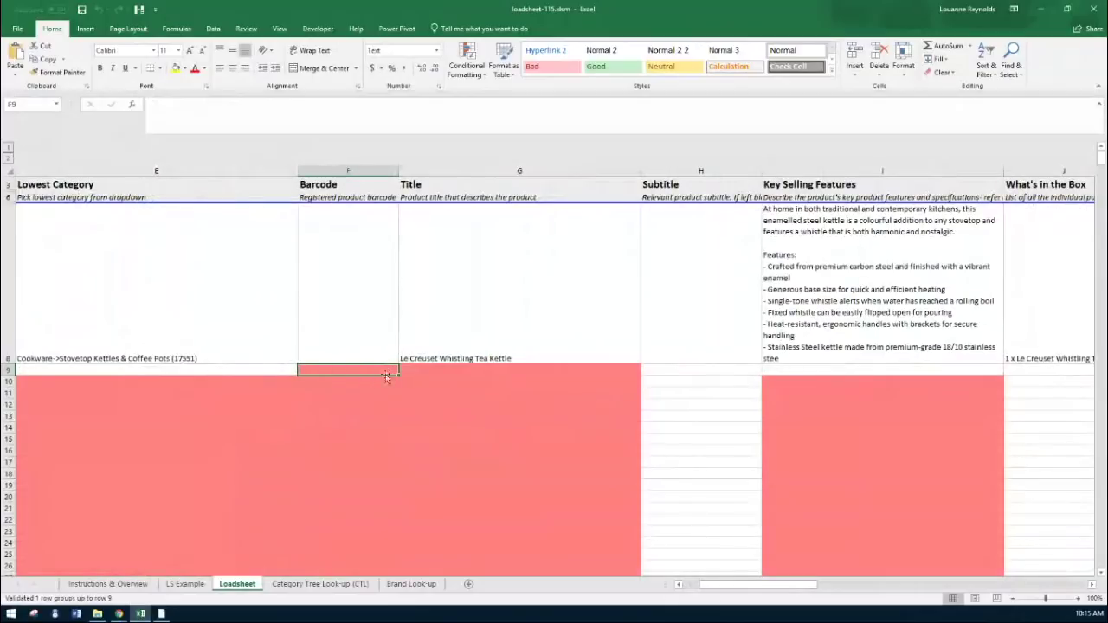
{"action": "left_click", "coordinate": [427, 370]}
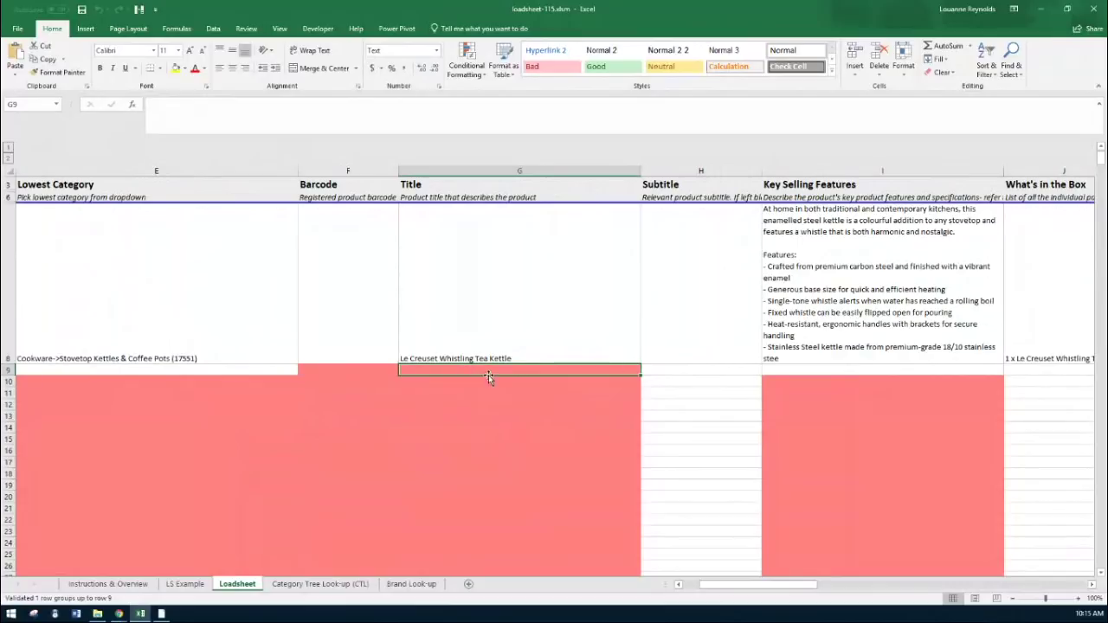
Step: Switch to the Takealot kettle page in Chrome, choose the blue kettle and copy its colour name, Marseille Blue
{"action": "left_click", "coordinate": [1052, 6]}
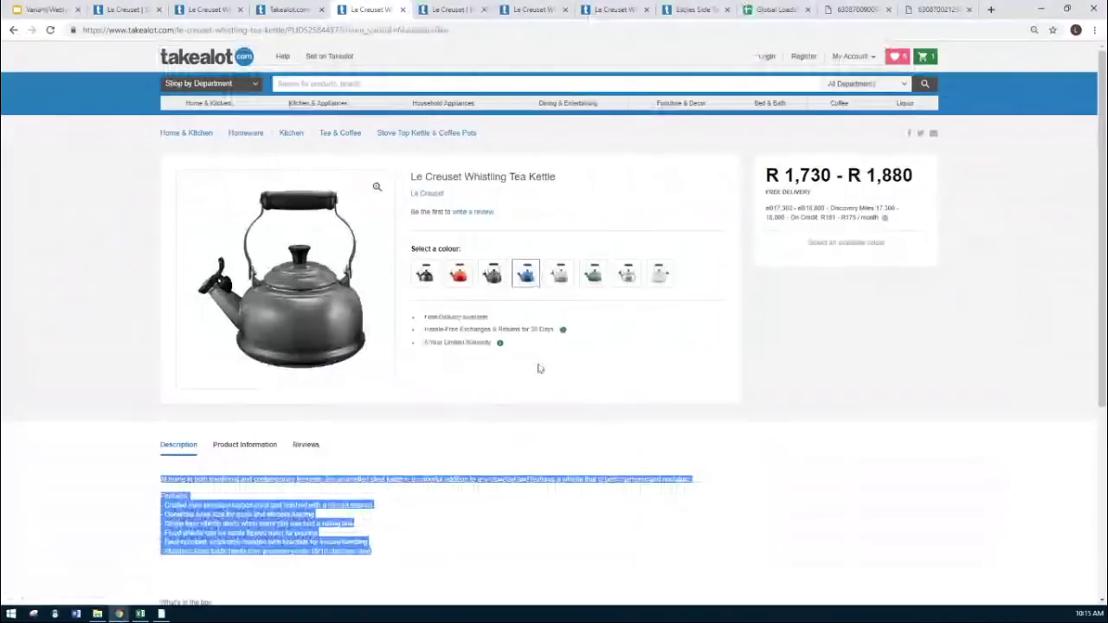
{"action": "left_click", "coordinate": [527, 275]}
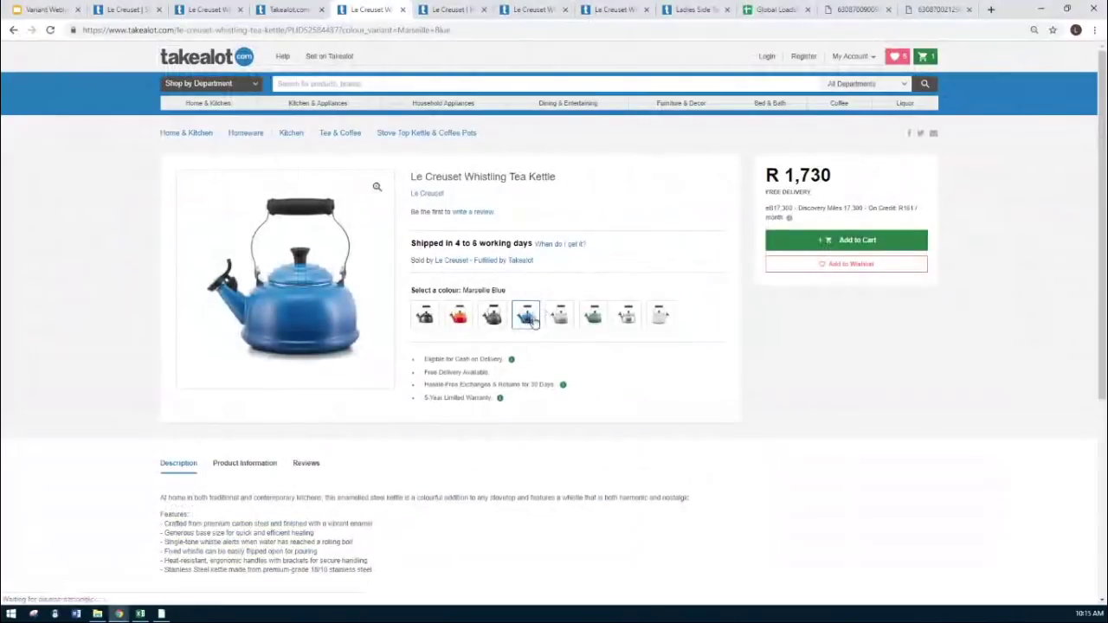
{"action": "left_click_drag", "start_coordinate": [465, 290], "coordinate": [505, 291]}
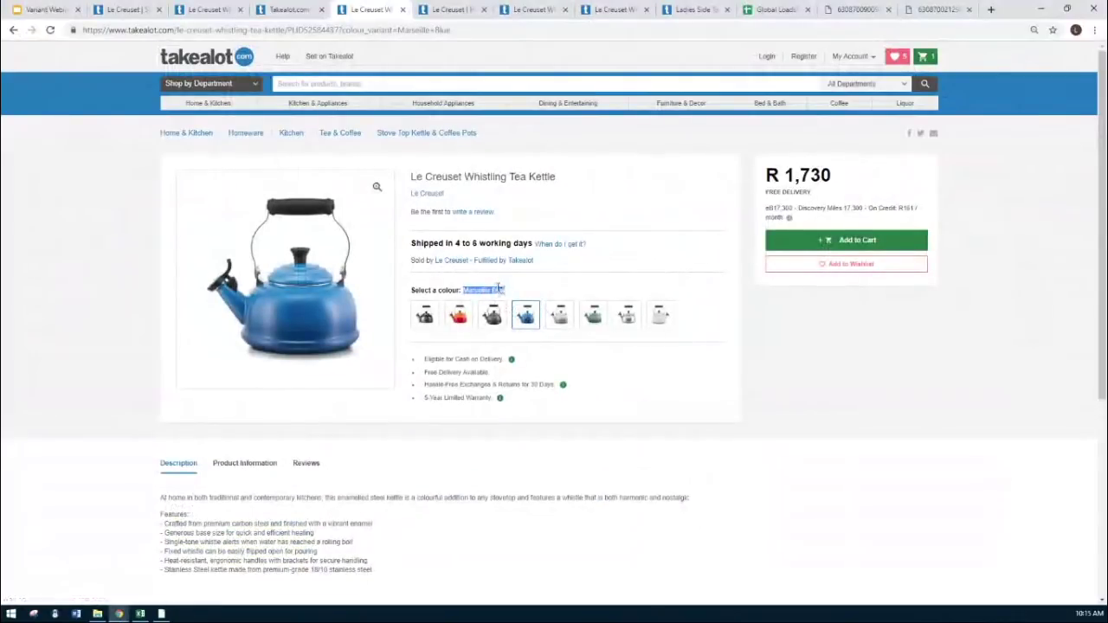
{"action": "right_click", "coordinate": [498, 290]}
{"action": "left_click", "coordinate": [519, 297]}
Step: Return to the Excel loadsheet and enter "Le Creuset Whistling Tea Kettle" as the Title of the variant in row 9
{"action": "left_click", "coordinate": [161, 613]}
{"action": "left_click", "coordinate": [490, 367]}
{"action": "double_click", "coordinate": [490, 367]}
{"action": "key", "text": "ctrl+v"}
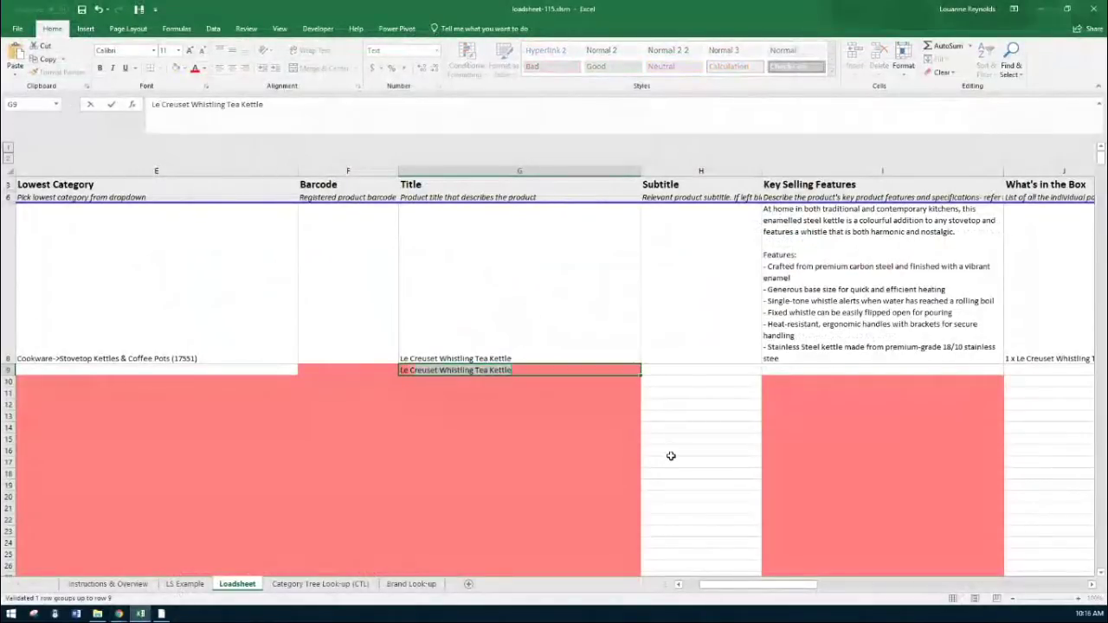
{"action": "type", "text": "es"}
{"action": "key", "text": "BackSpace"}
{"action": "type", "text": "u"}
{"action": "key", "text": "Tab"}
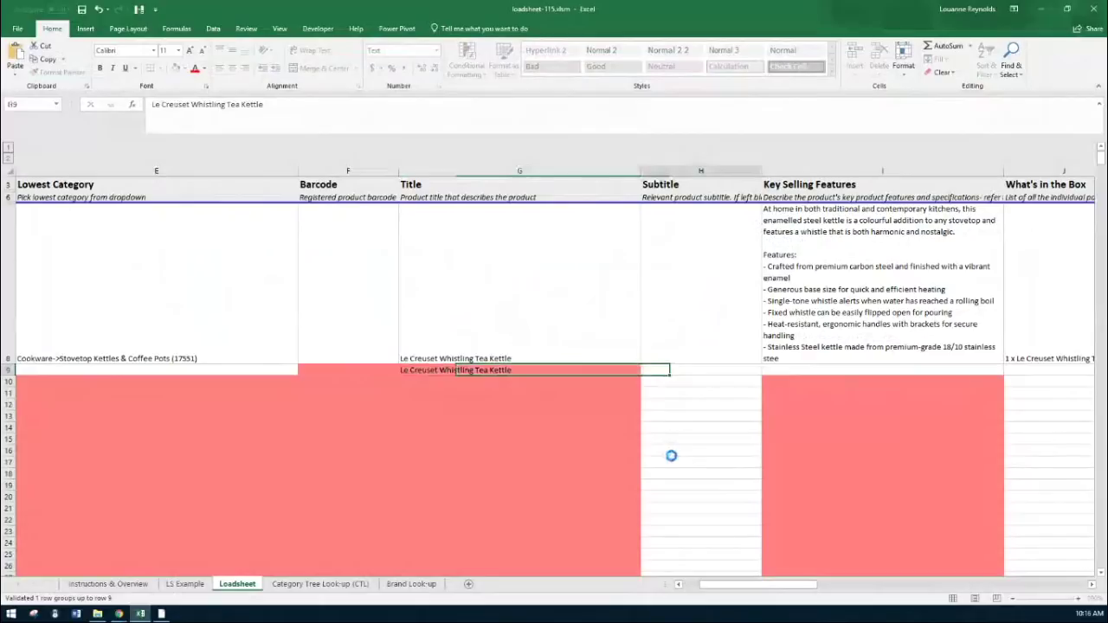
Step: Append "- Marseille Blue" to the variant's Title in row 9 and copy the colour portion of the text
{"action": "left_click", "coordinate": [568, 370]}
{"action": "key", "text": "F2"}
{"action": "type", "text": "- Marseille Blue"}
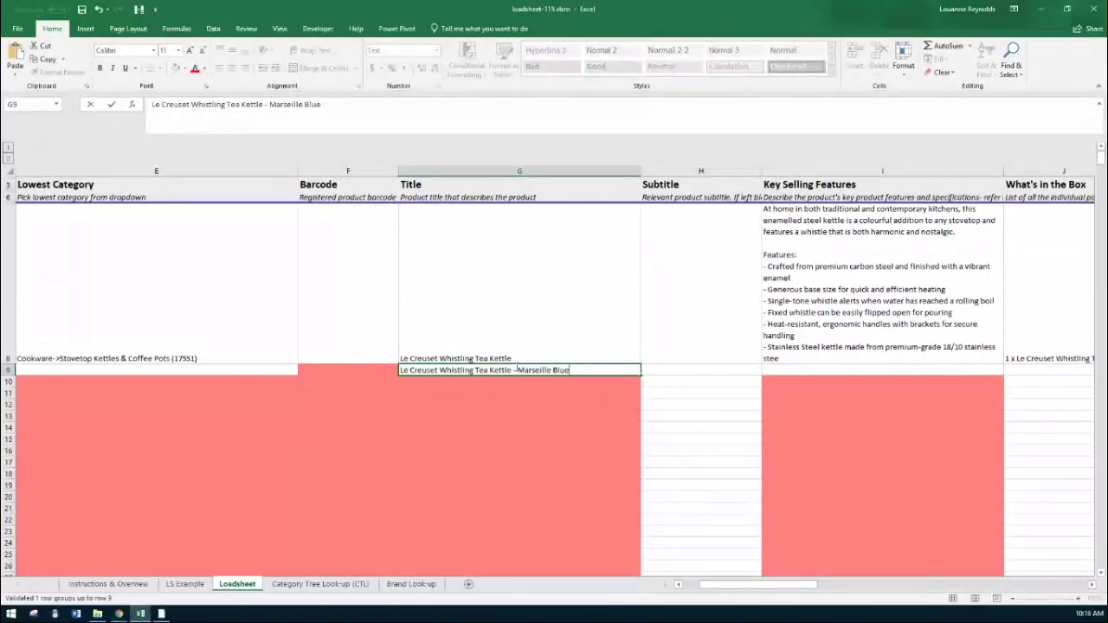
{"action": "left_click_drag", "start_coordinate": [517, 369], "coordinate": [606, 370]}
{"action": "key", "text": "ctrl+c"}
{"action": "left_click", "coordinate": [608, 372]}
{"action": "left_click", "coordinate": [725, 368]}
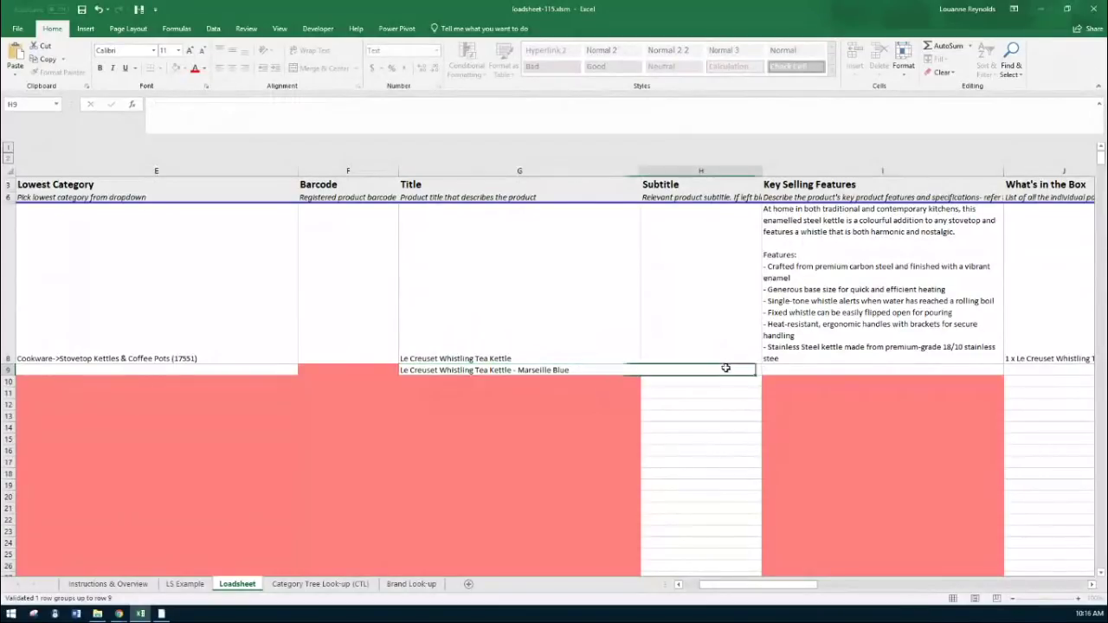
Step: Examine the Key Selling Features, What's in the Box, Brand Name, Main Colour and variant size columns for rows 8 and 9
{"action": "left_click", "coordinate": [839, 367]}
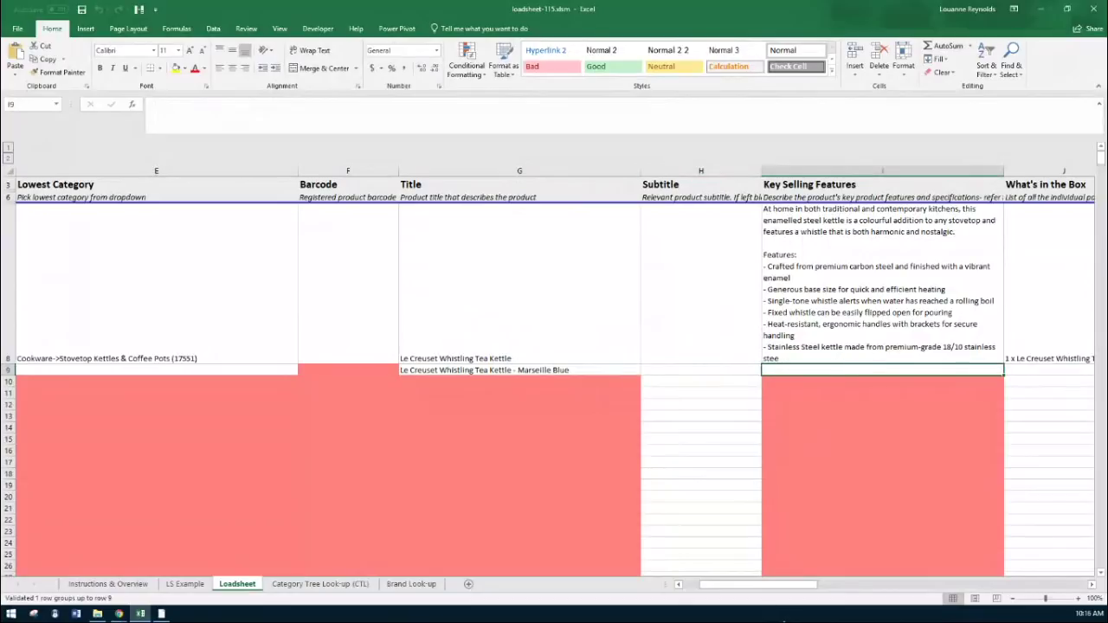
{"action": "left_click_drag", "start_coordinate": [765, 588], "coordinate": [772, 588]}
{"action": "left_click", "coordinate": [553, 349]}
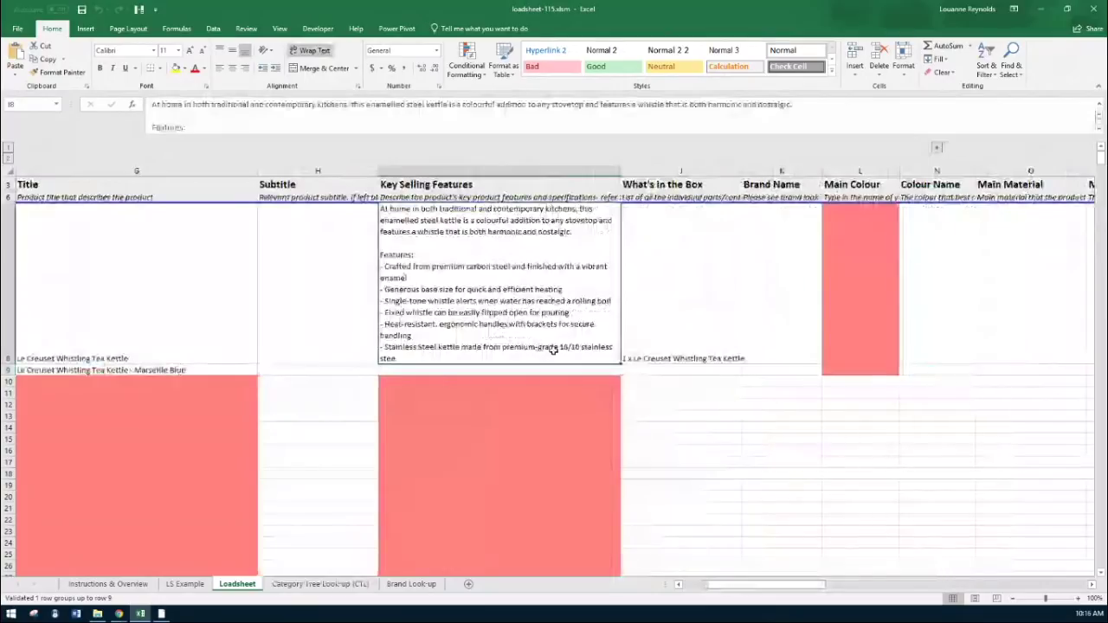
{"action": "left_click", "coordinate": [680, 316]}
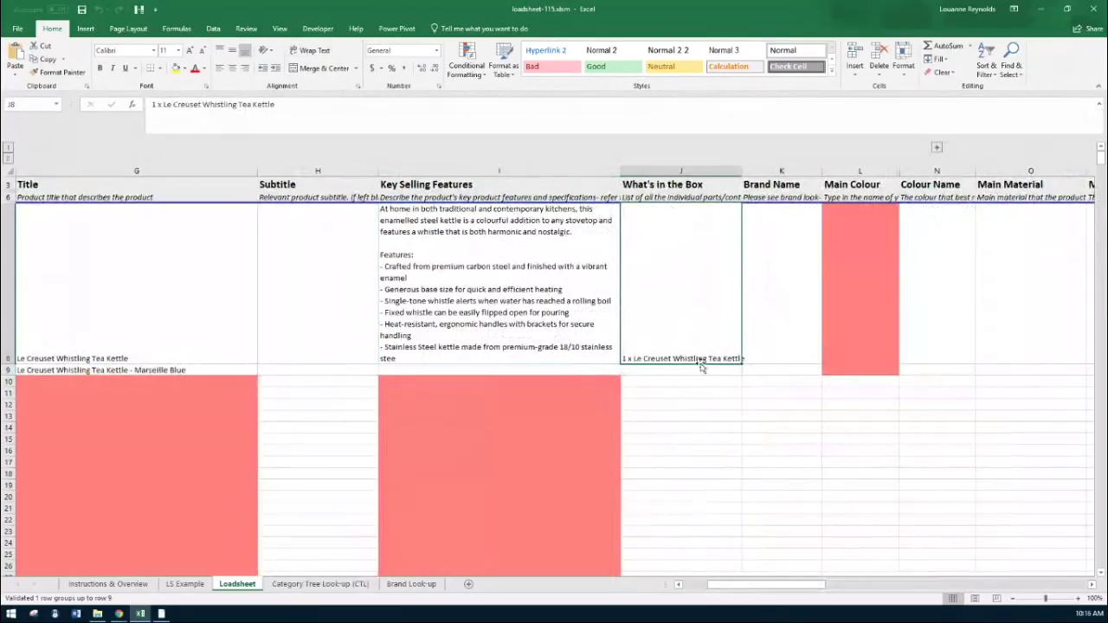
{"action": "left_click", "coordinate": [801, 359]}
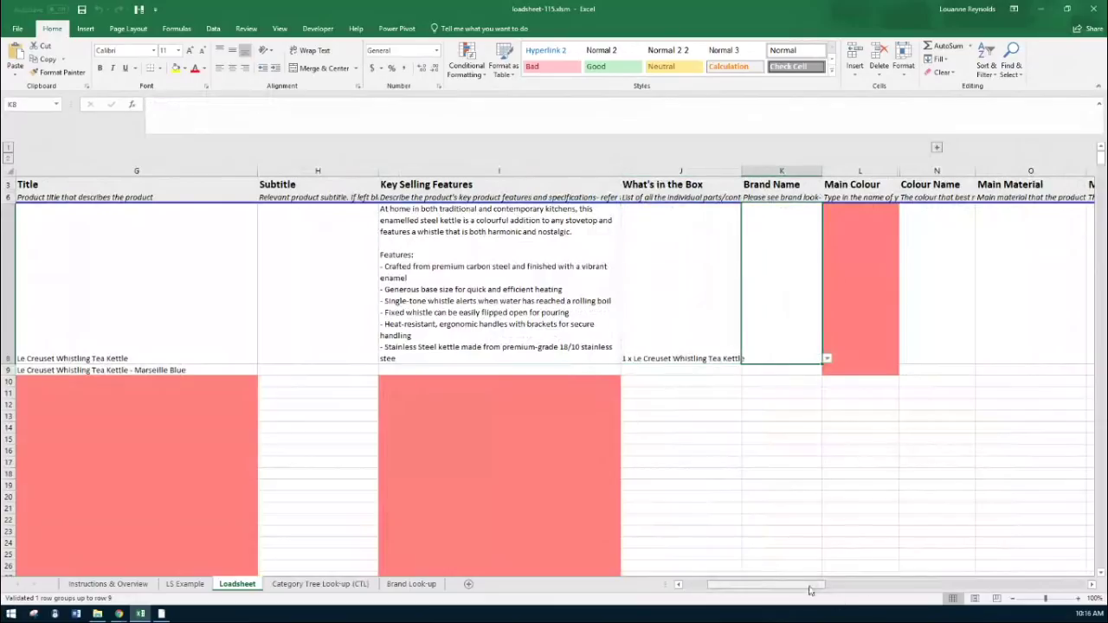
{"action": "left_click_drag", "start_coordinate": [810, 591], "coordinate": [822, 590]}
{"action": "left_click", "coordinate": [282, 369]}
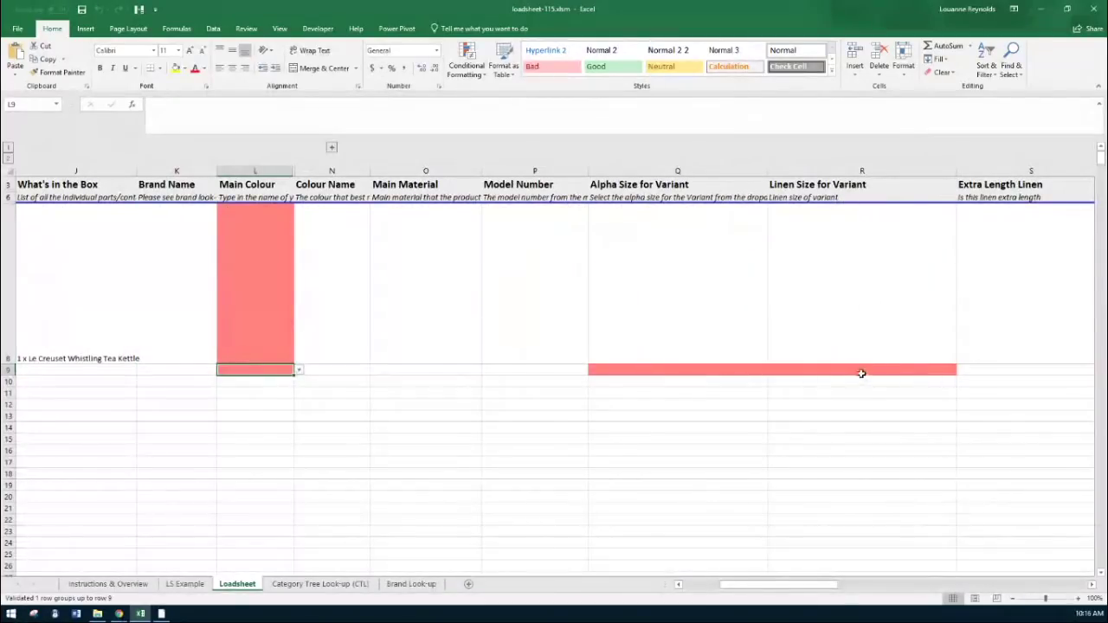
{"action": "left_click", "coordinate": [725, 372]}
{"action": "left_click", "coordinate": [820, 372]}
Step: Set the Main Colour of the variant in row 9 to Blue
{"action": "left_click", "coordinate": [270, 372]}
{"action": "left_click", "coordinate": [300, 371]}
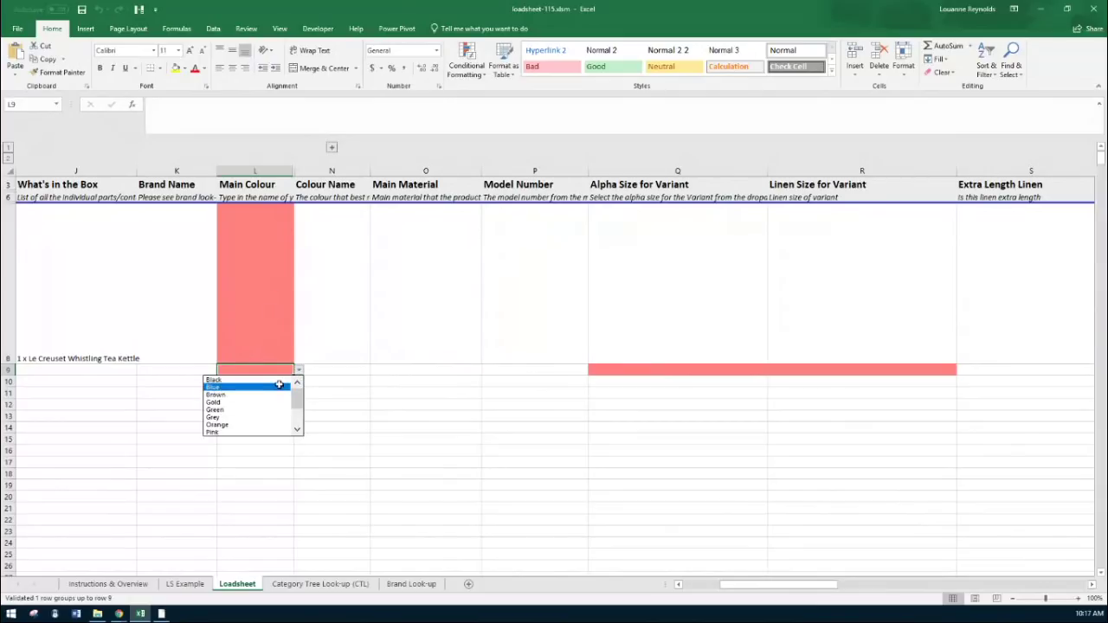
{"action": "left_click", "coordinate": [278, 383]}
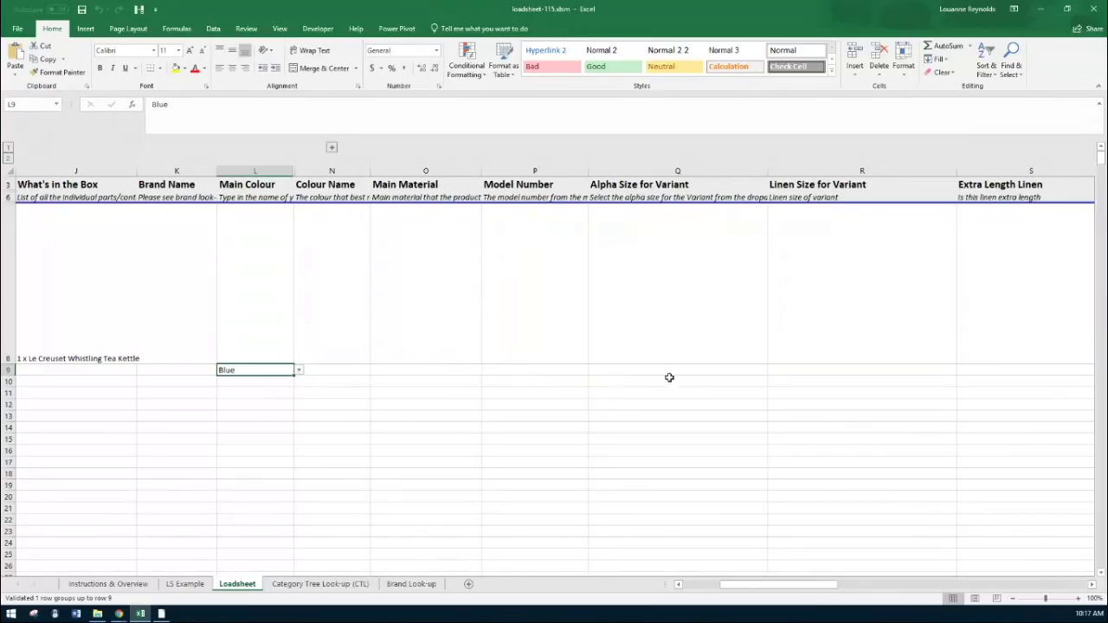
{"action": "left_click", "coordinate": [709, 379]}
{"action": "left_click", "coordinate": [843, 373]}
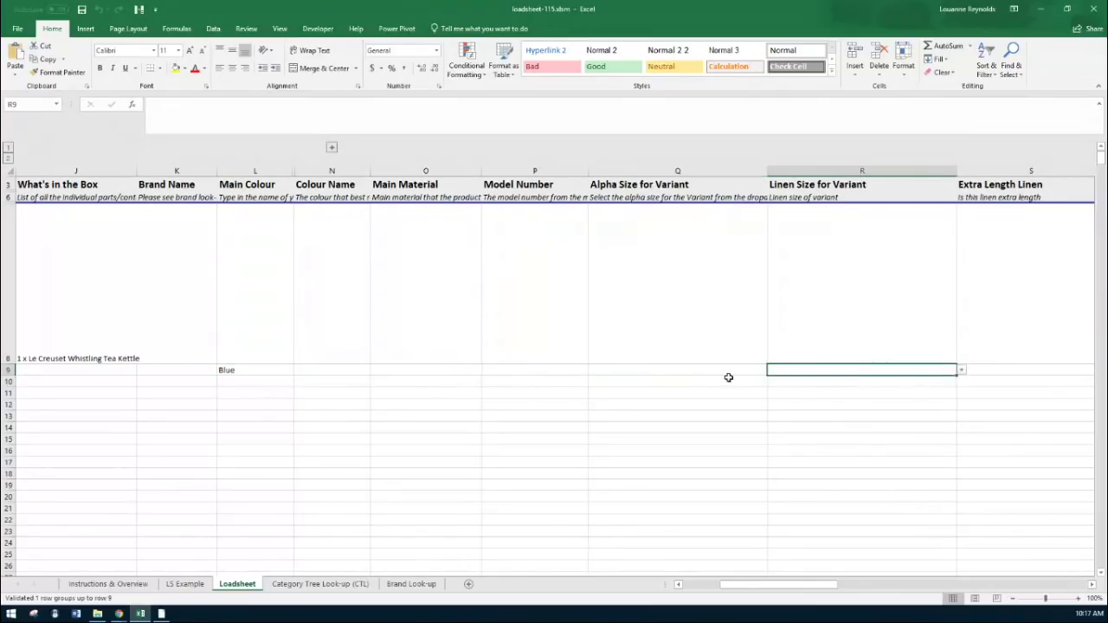
Step: Paste "Marseille Blue" as the Colour Name of the variant in row 9
{"action": "left_click", "coordinate": [331, 369]}
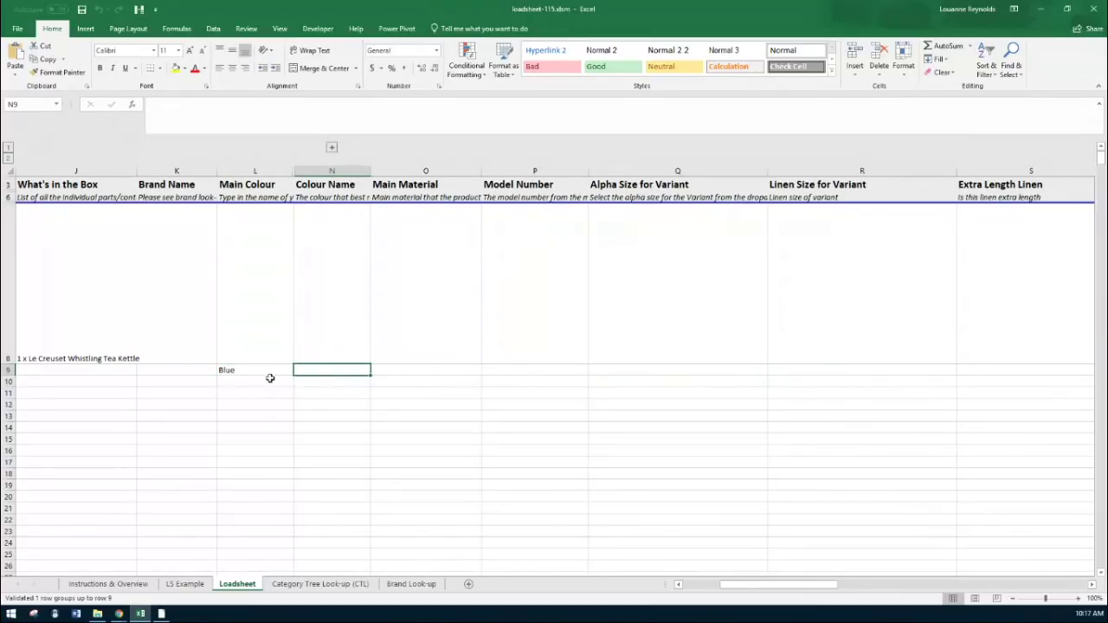
{"action": "double_click", "coordinate": [335, 370]}
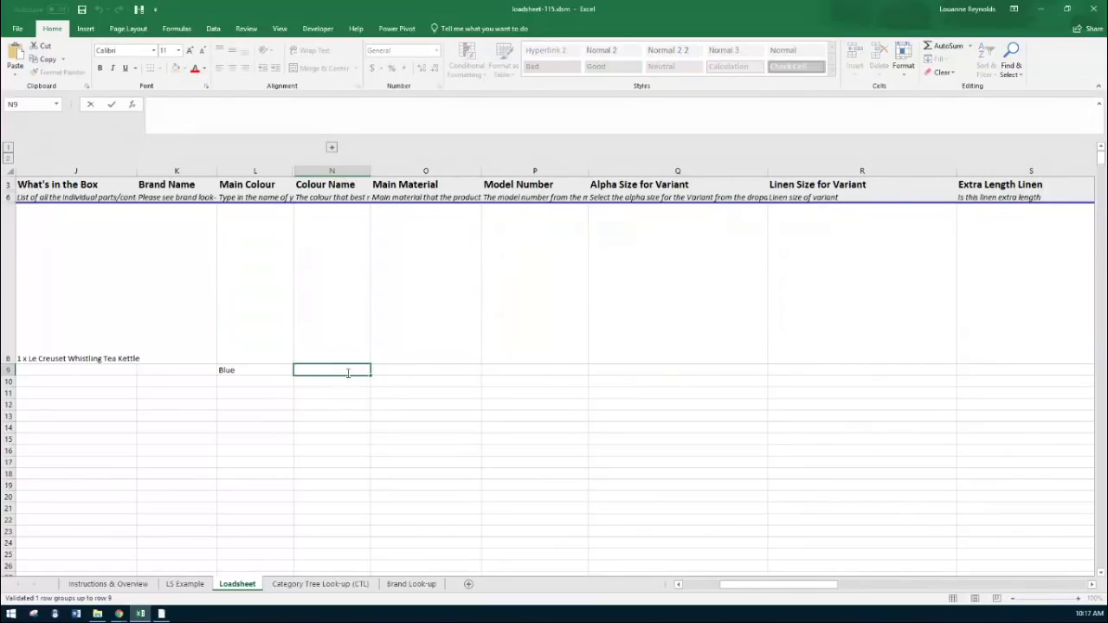
{"action": "key", "text": "ctrl+v"}
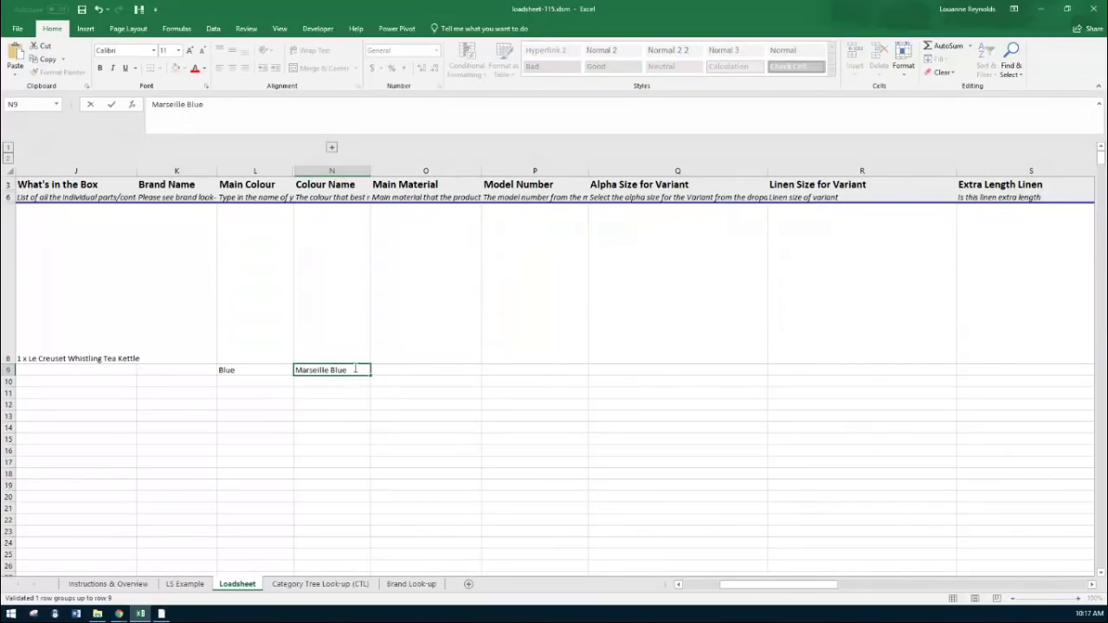
{"action": "left_click", "coordinate": [240, 372]}
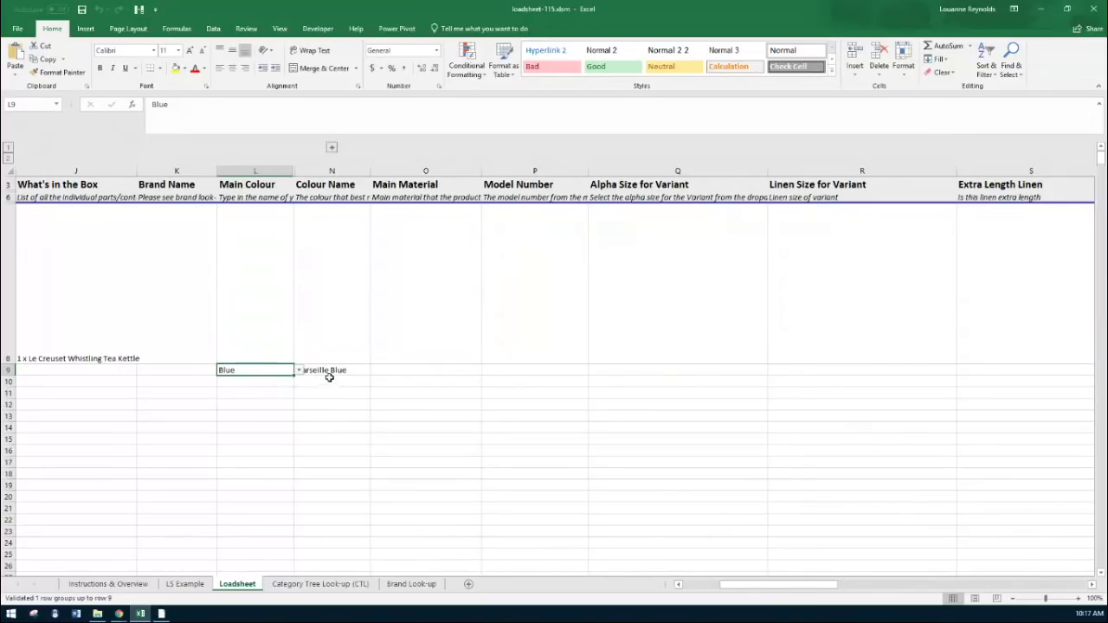
{"action": "left_click", "coordinate": [334, 373]}
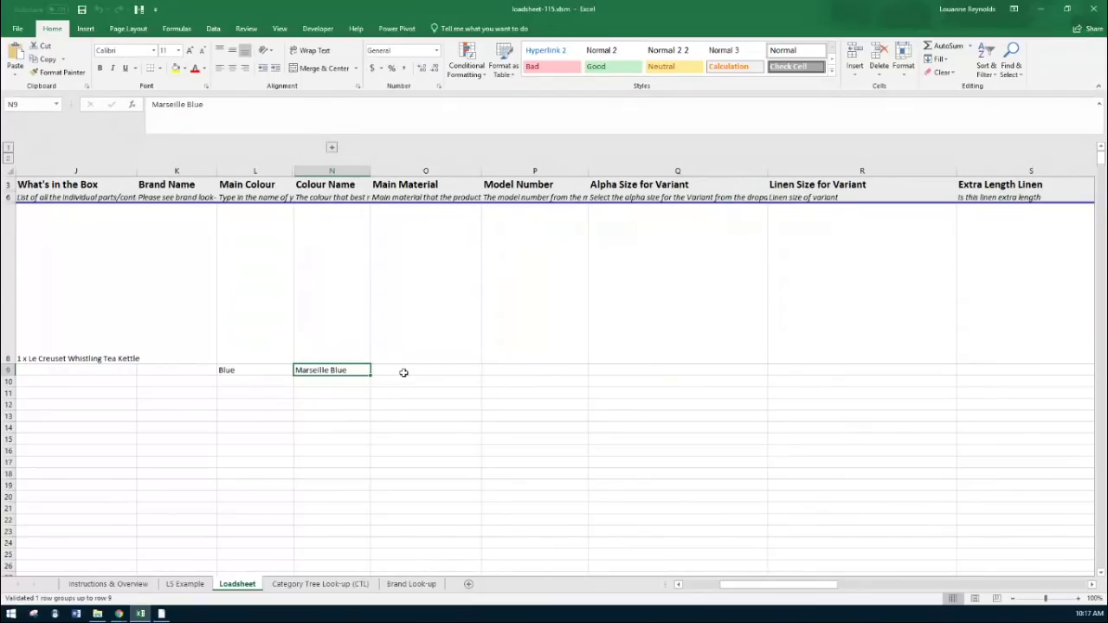
Step: Switch to Chrome and examine the colour filter in the Takealot whistling tea kettle results and the kettle page's Rosemary colour option
{"action": "left_click", "coordinate": [1042, 6]}
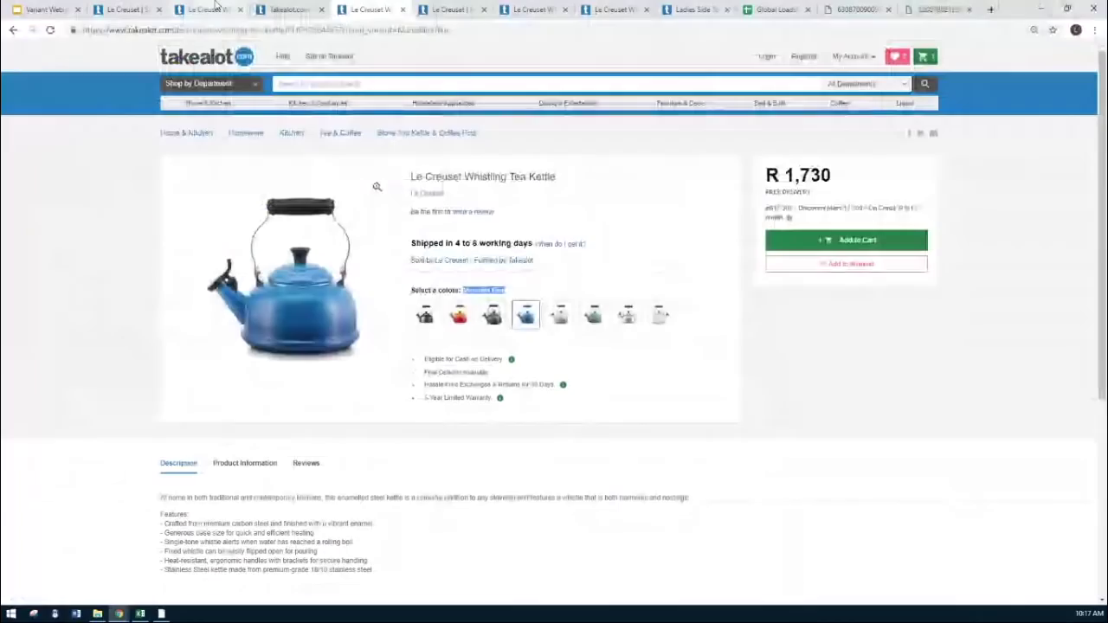
{"action": "left_click", "coordinate": [206, 8]}
{"action": "left_click", "coordinate": [154, 6]}
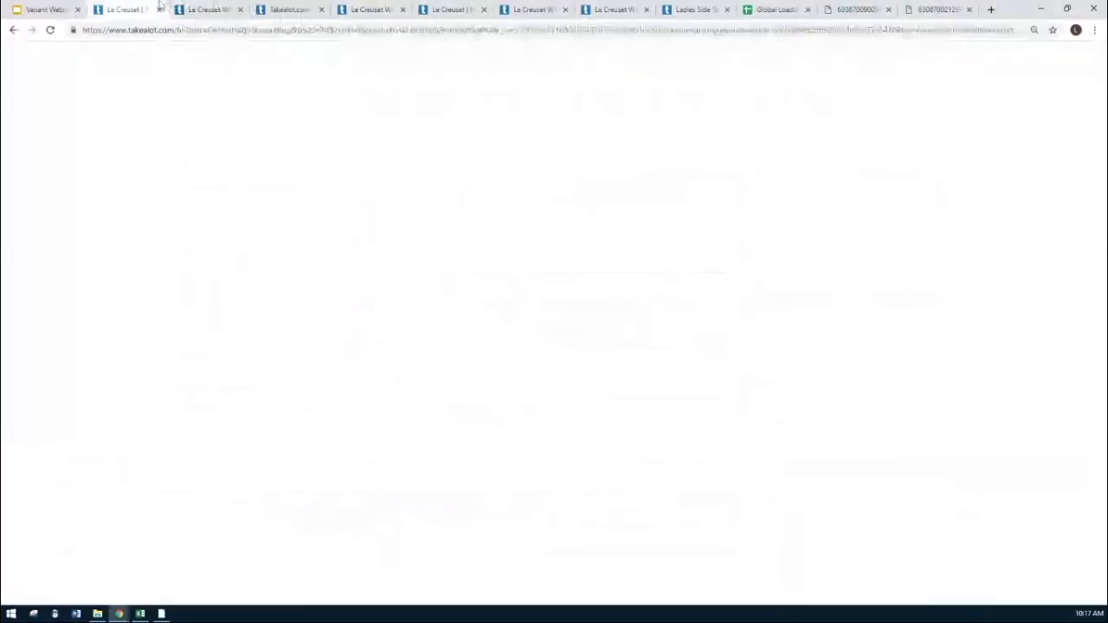
{"action": "scroll", "coordinate": [210, 469], "scroll_direction": "down", "scroll_amount": 4}
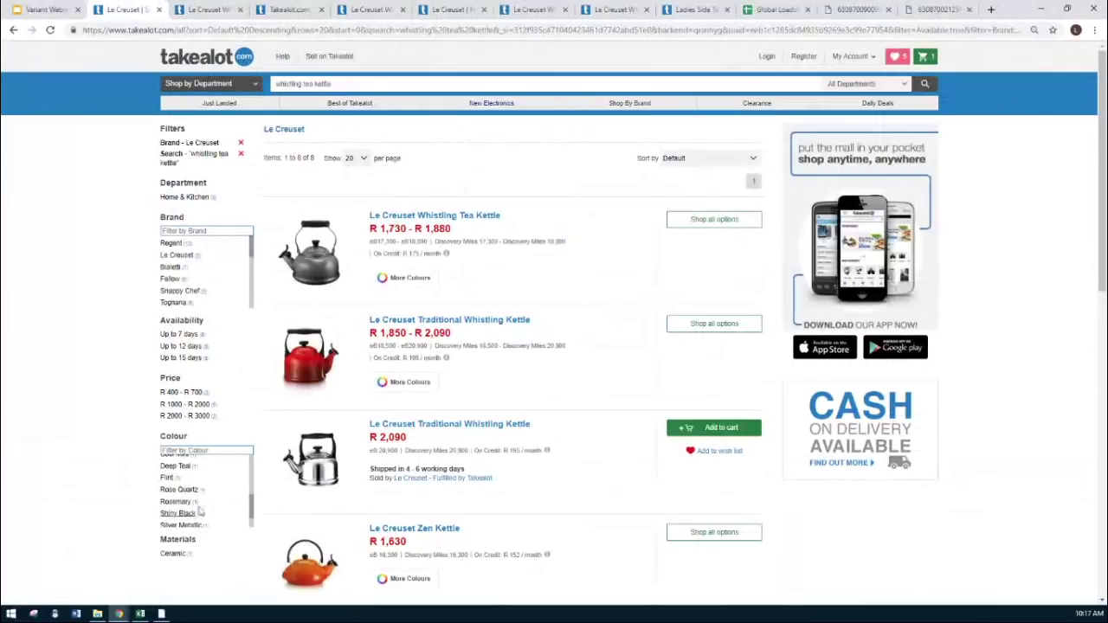
{"action": "scroll", "coordinate": [173, 506], "scroll_direction": "down", "scroll_amount": 2}
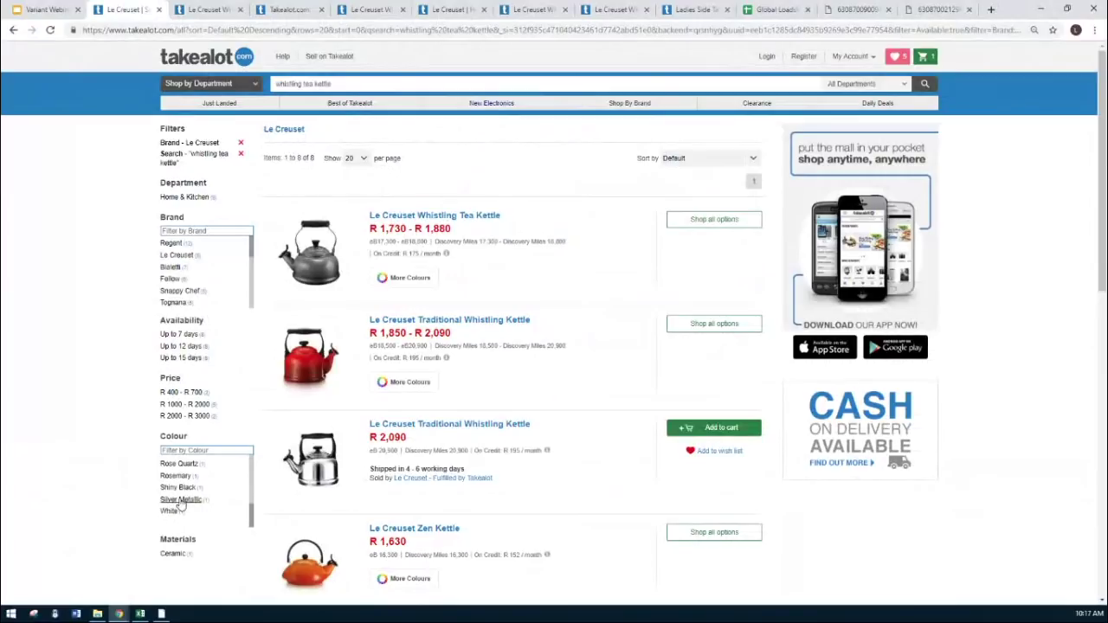
{"action": "scroll", "coordinate": [183, 489], "scroll_direction": "up", "scroll_amount": 3}
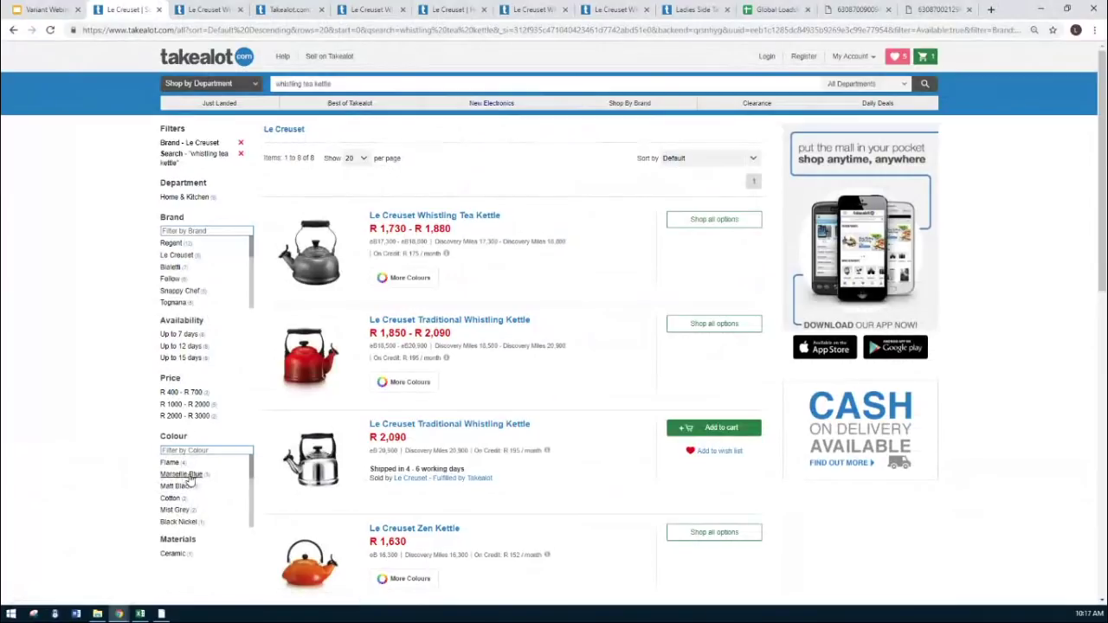
{"action": "left_click", "coordinate": [223, 8]}
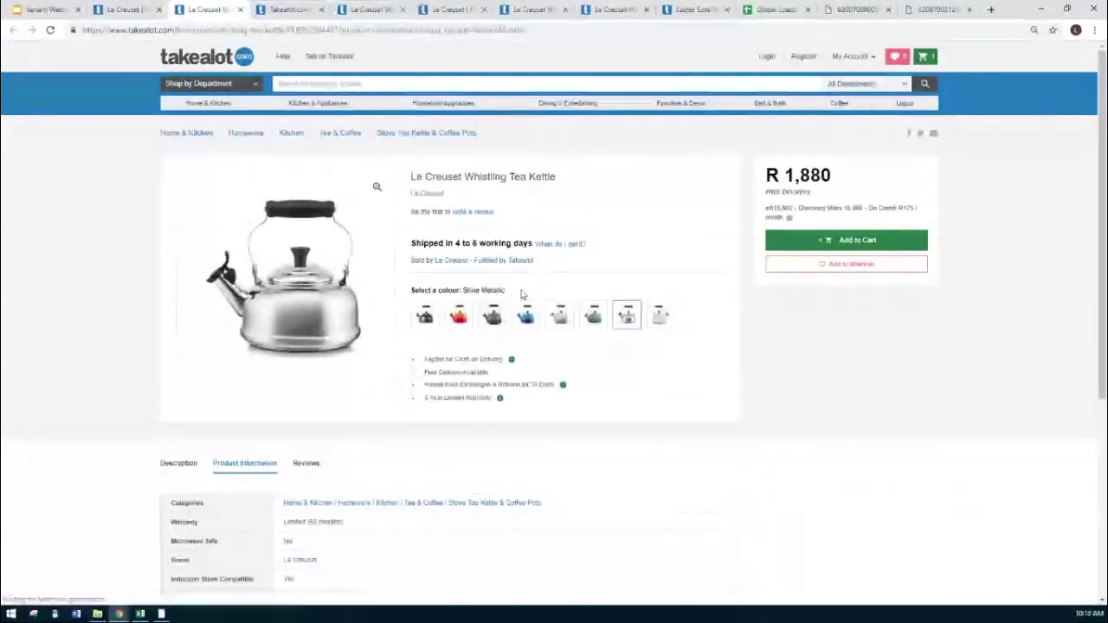
{"action": "left_click", "coordinate": [593, 315]}
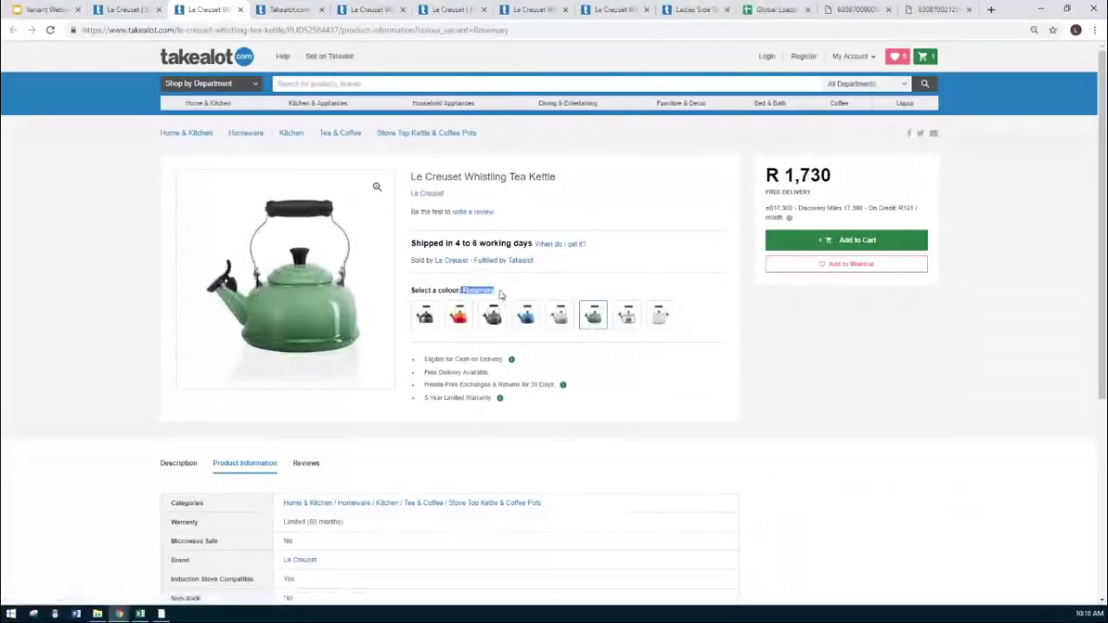
Step: Return to the Excel loadsheet and examine the Warranty Type, product attribute and Image URL columns for rows 8 and 9
{"action": "left_click", "coordinate": [140, 614]}
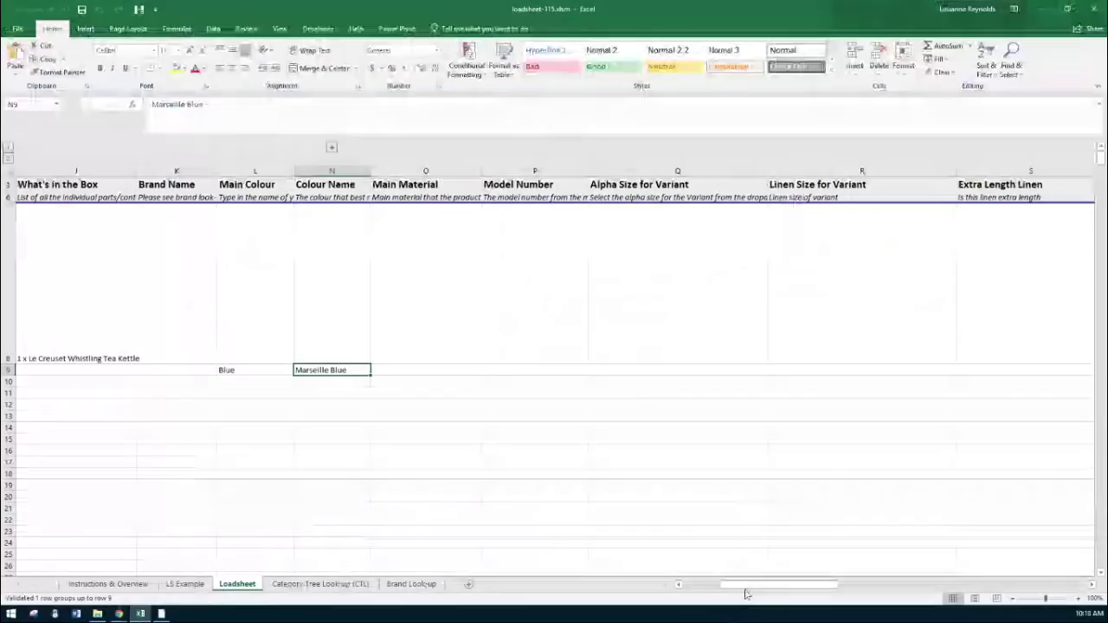
{"action": "left_click", "coordinate": [684, 518]}
{"action": "left_click_drag", "start_coordinate": [729, 585], "coordinate": [926, 586]}
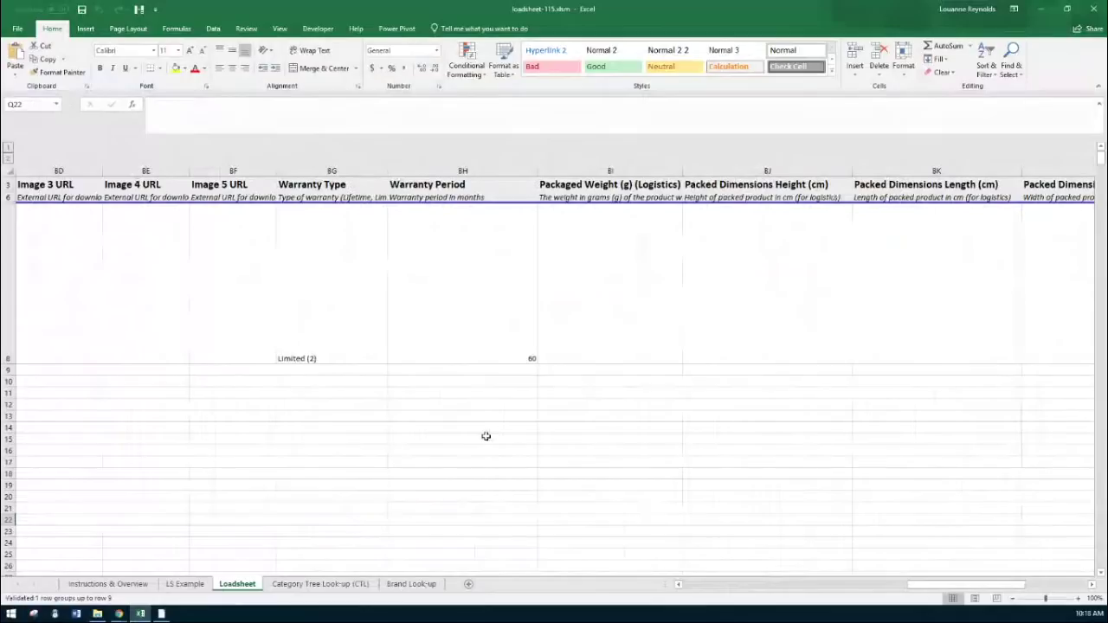
{"action": "left_click", "coordinate": [378, 323]}
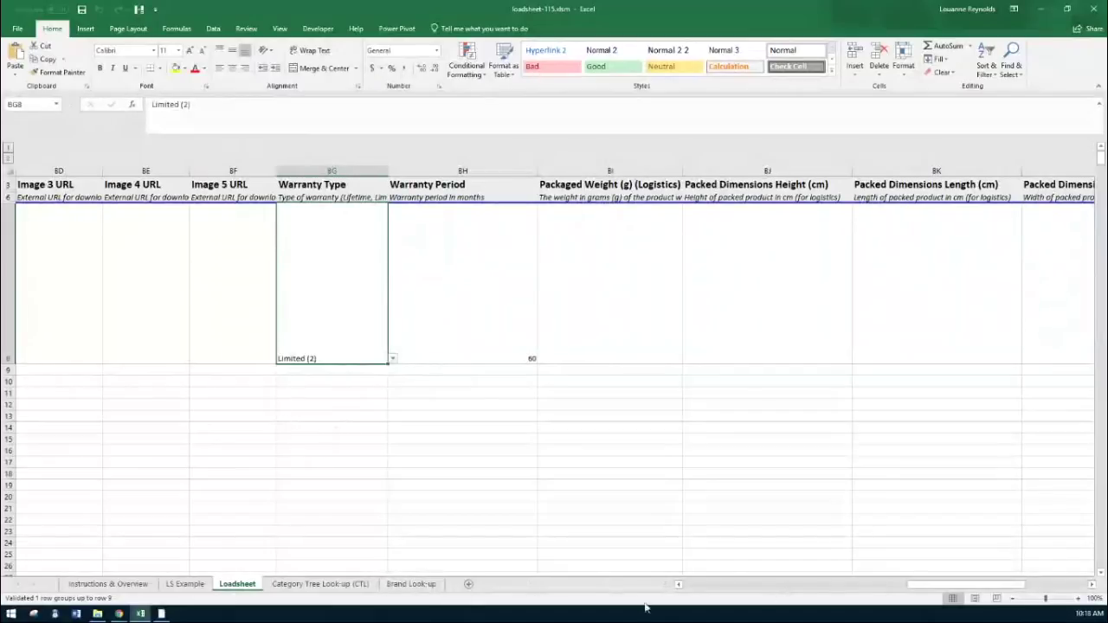
{"action": "left_click", "coordinate": [684, 585]}
{"action": "left_click", "coordinate": [684, 585]}
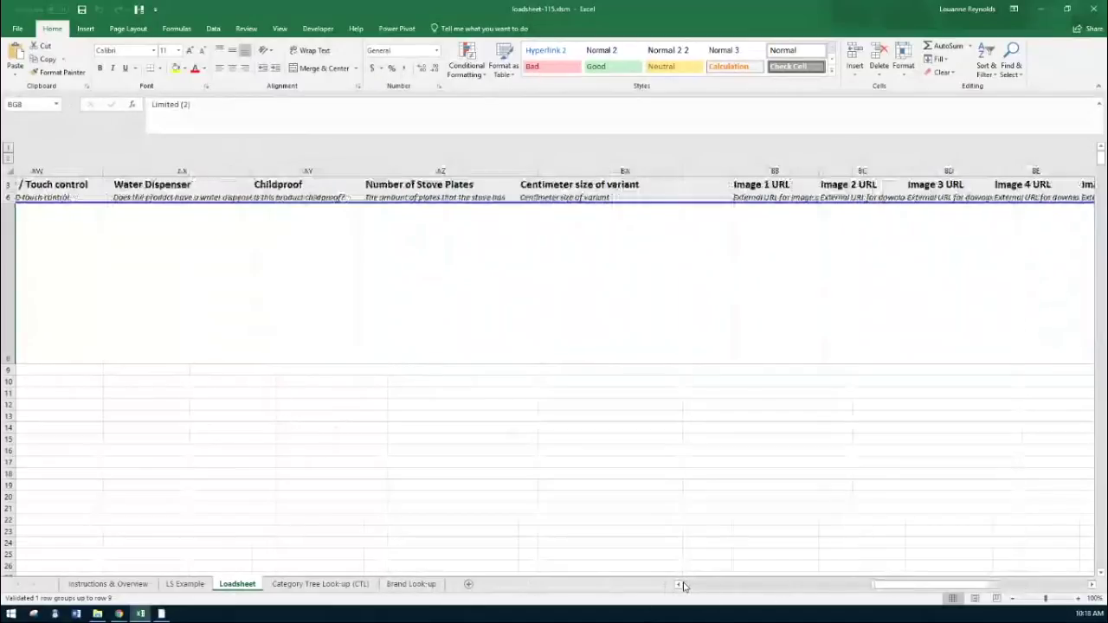
{"action": "left_click", "coordinate": [683, 585]}
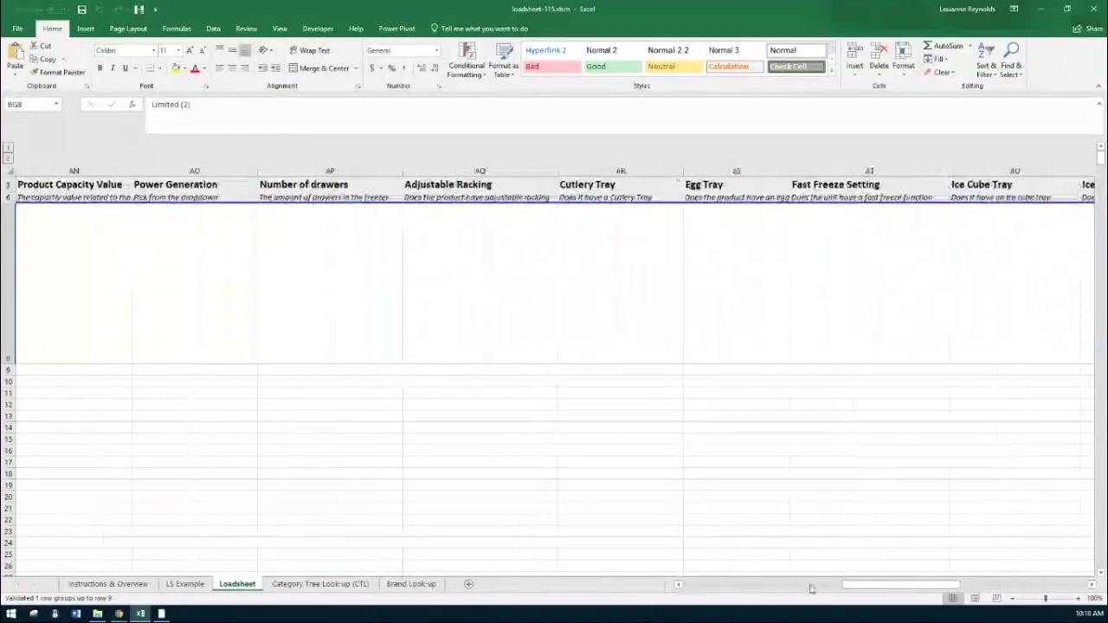
{"action": "left_click", "coordinate": [1092, 587]}
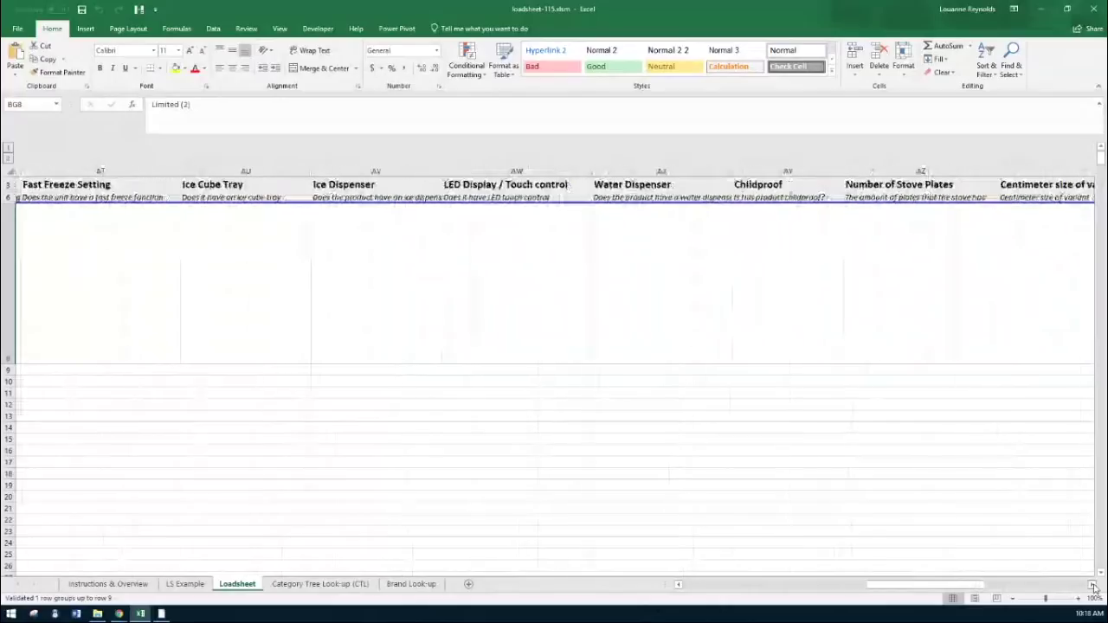
{"action": "left_click", "coordinate": [678, 371]}
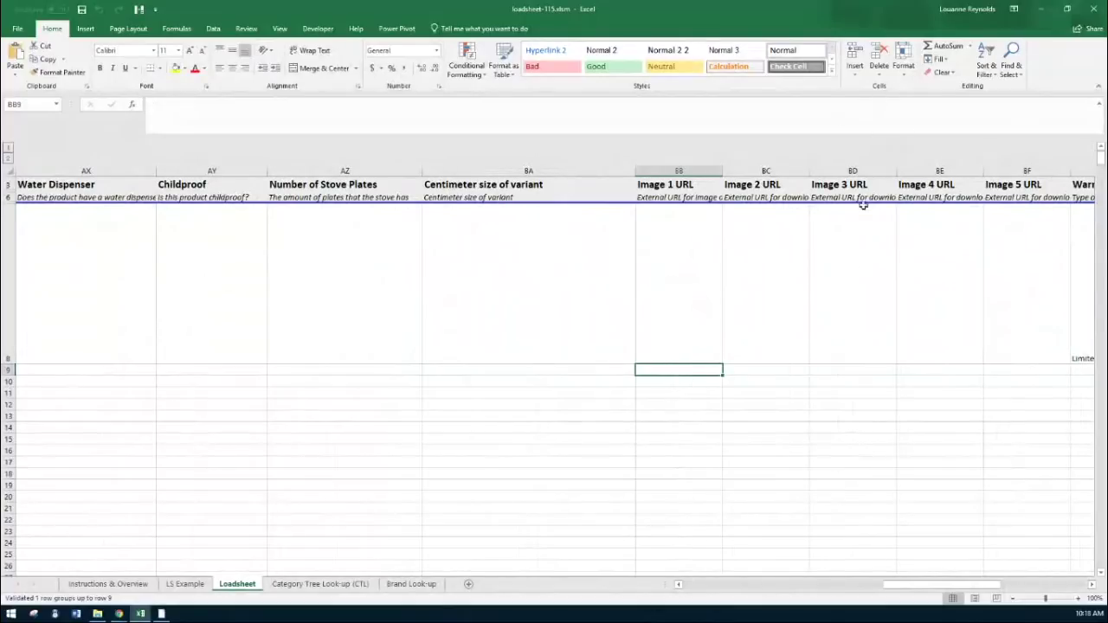
{"action": "left_click", "coordinate": [701, 316]}
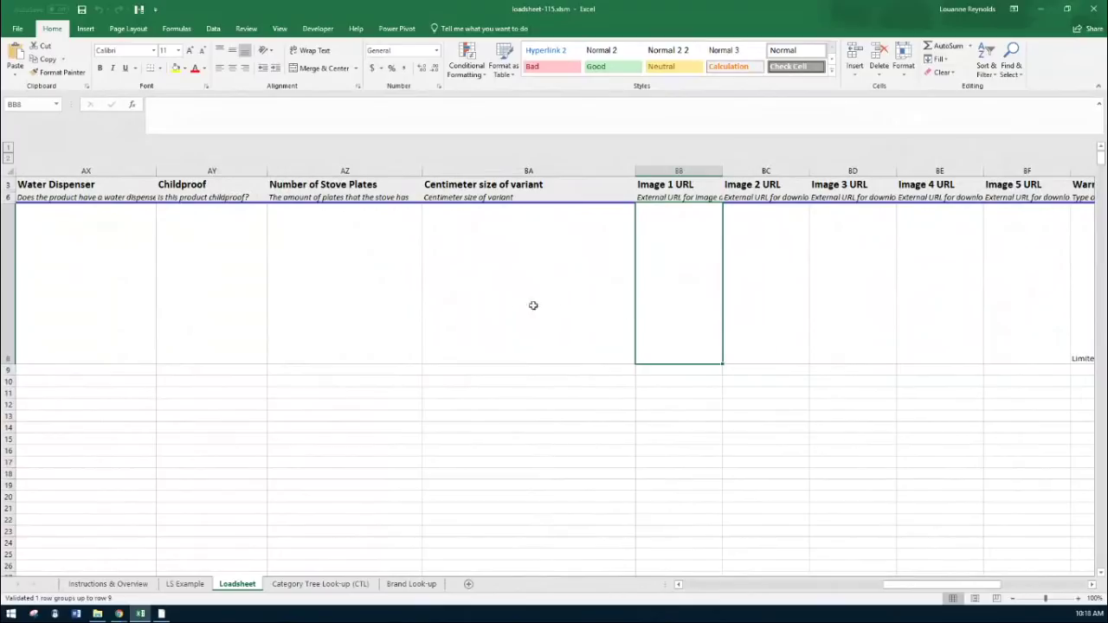
{"action": "left_click", "coordinate": [661, 371]}
{"action": "left_click", "coordinate": [663, 381]}
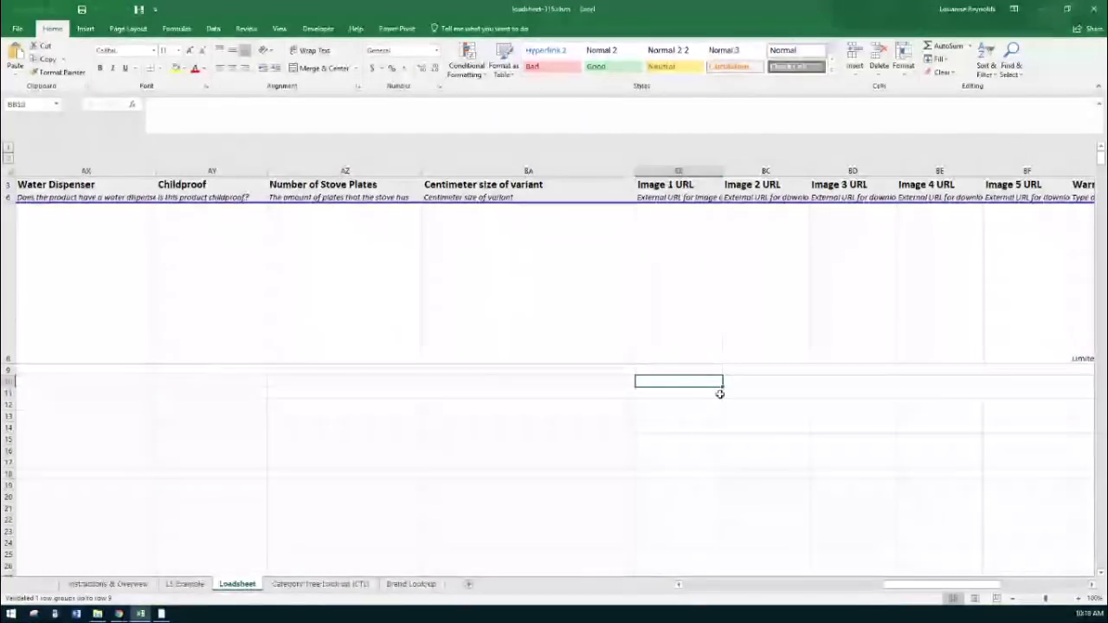
Step: Switch to Chrome, open the full-size blue kettle picture and copy its image address
{"action": "left_click", "coordinate": [1039, 6]}
{"action": "left_click", "coordinate": [857, 9]}
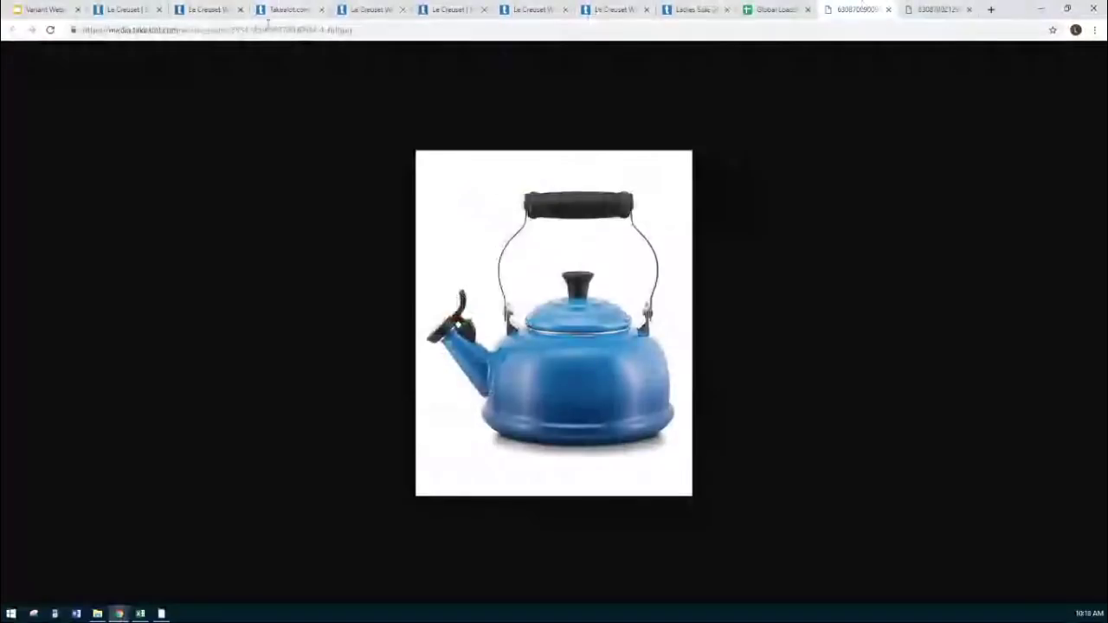
{"action": "left_click", "coordinate": [364, 29]}
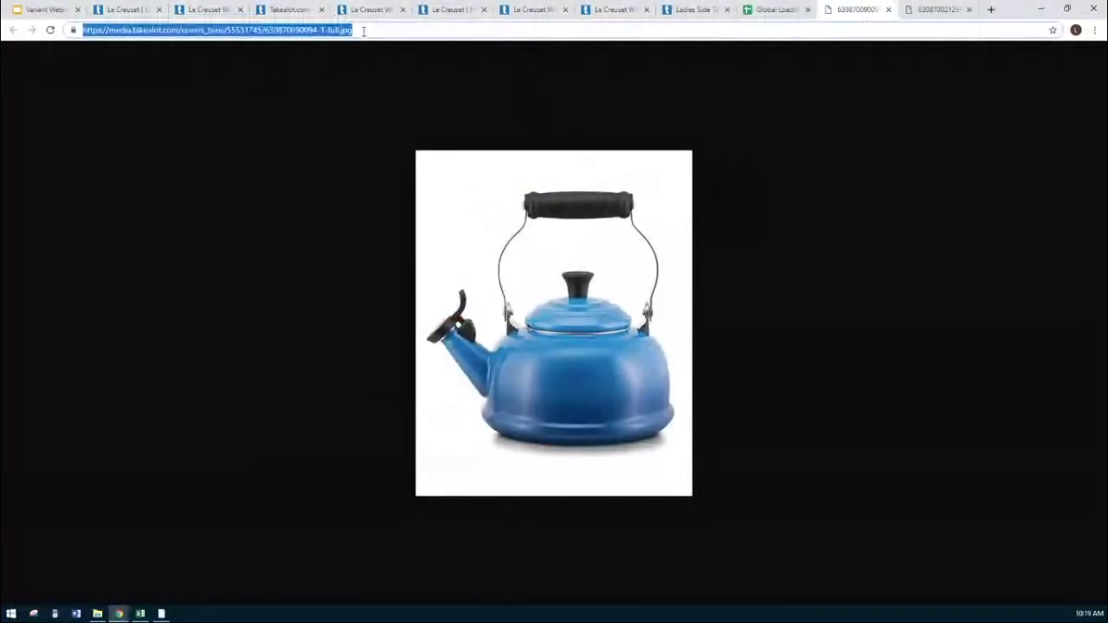
{"action": "right_click", "coordinate": [367, 31]}
{"action": "left_click", "coordinate": [532, 446]}
{"action": "right_click", "coordinate": [568, 436]}
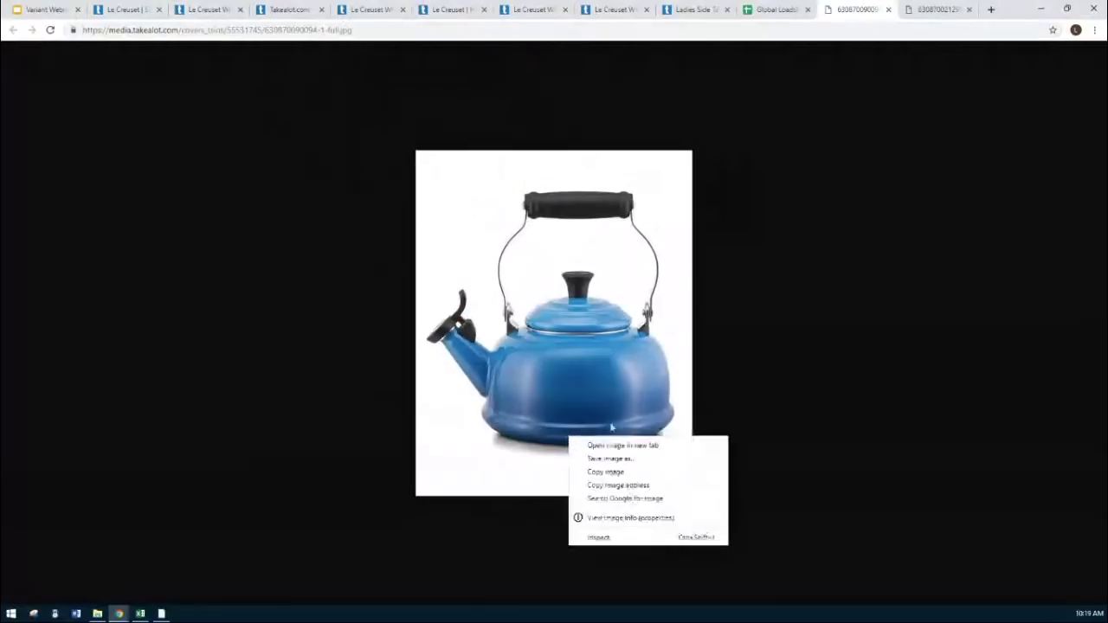
{"action": "left_click", "coordinate": [680, 486]}
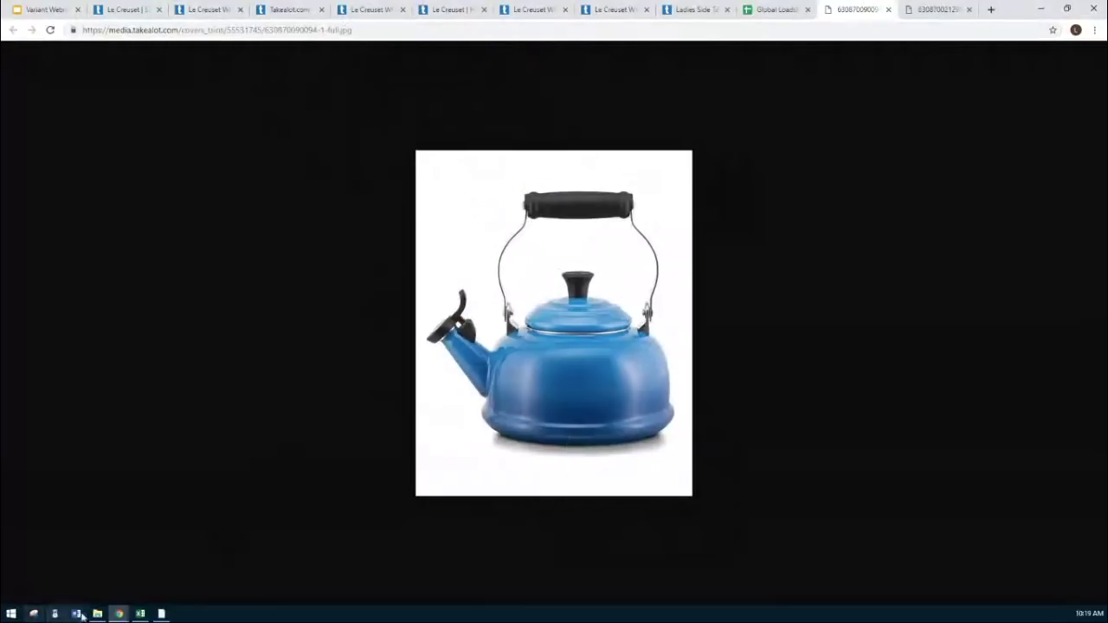
{"action": "left_click", "coordinate": [142, 614]}
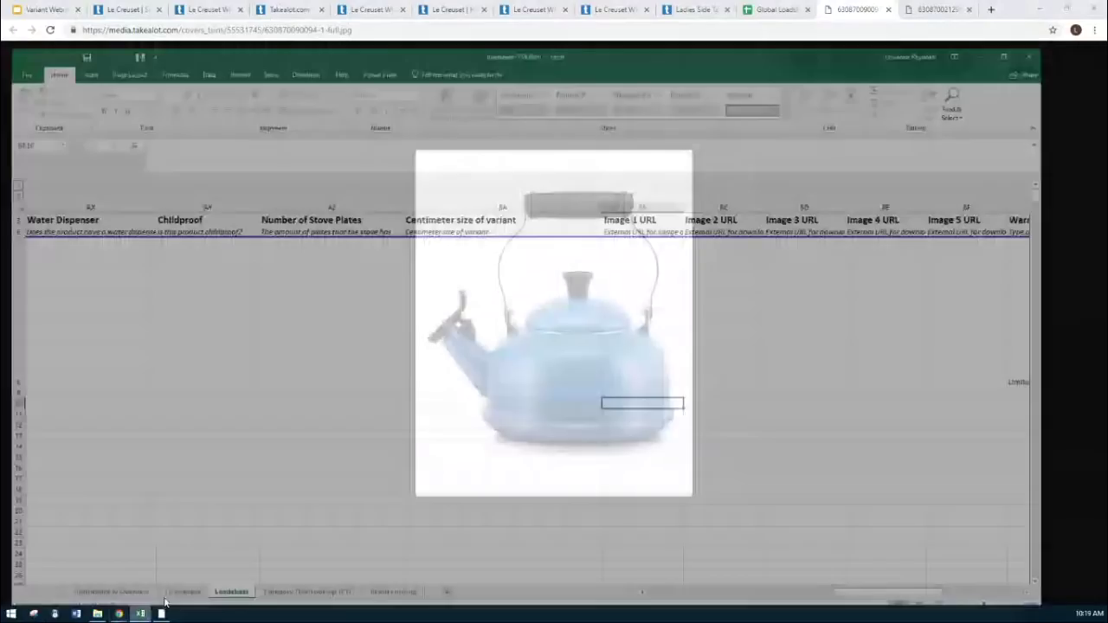
{"action": "key", "text": "ctrl+v"}
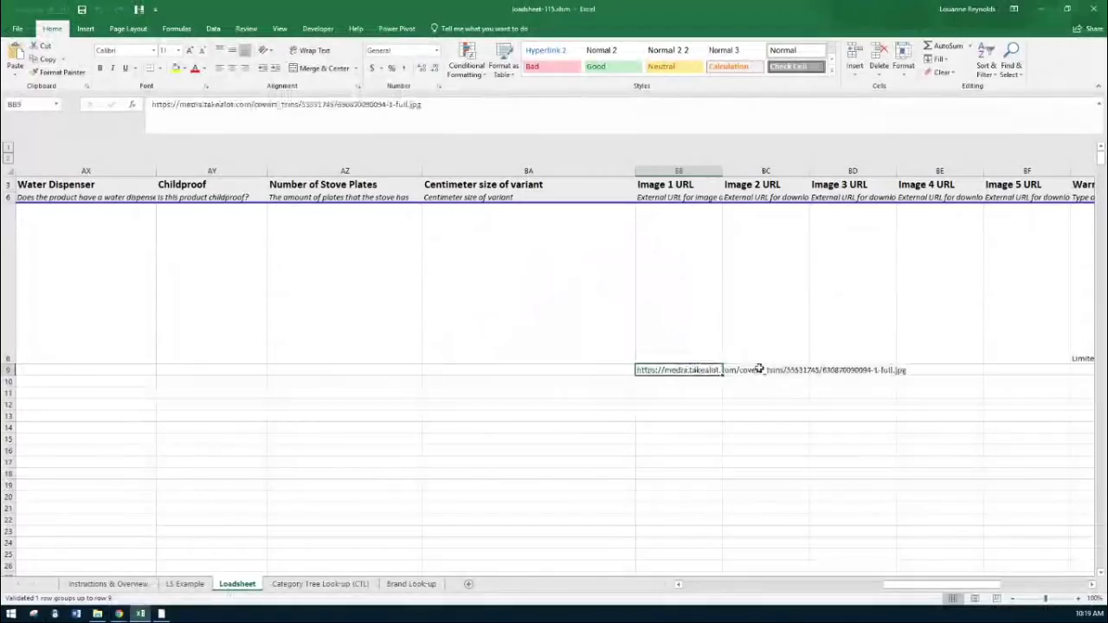
{"action": "left_click", "coordinate": [783, 386]}
{"action": "left_click", "coordinate": [694, 367]}
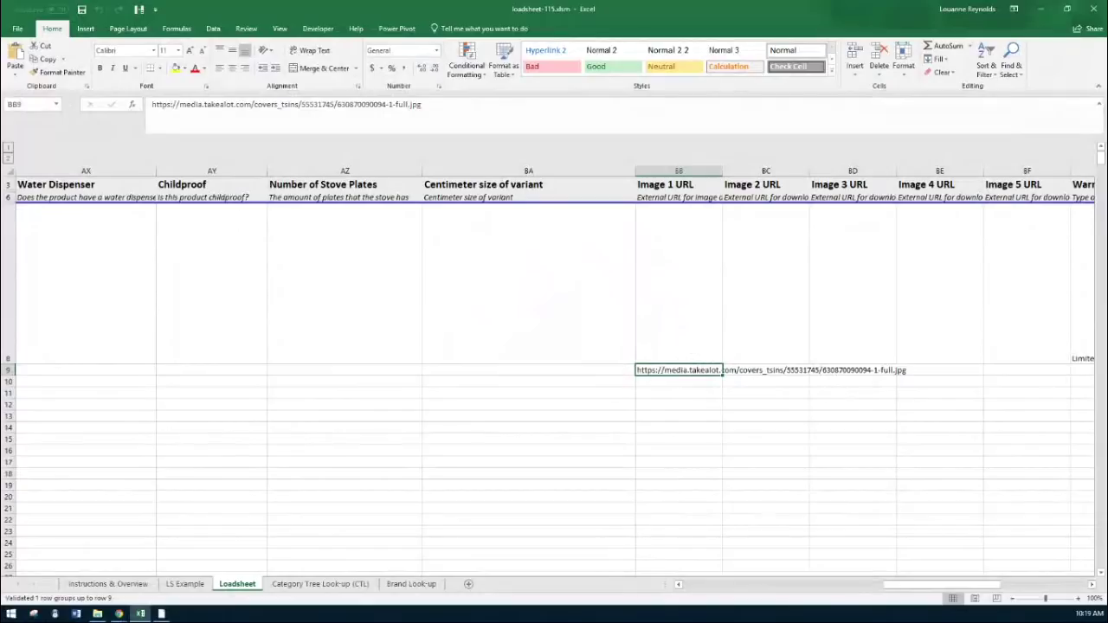
Step: Start a second variant in row 10 by setting its Product or Variant value to Variant
{"action": "left_click_drag", "start_coordinate": [924, 591], "coordinate": [715, 589]}
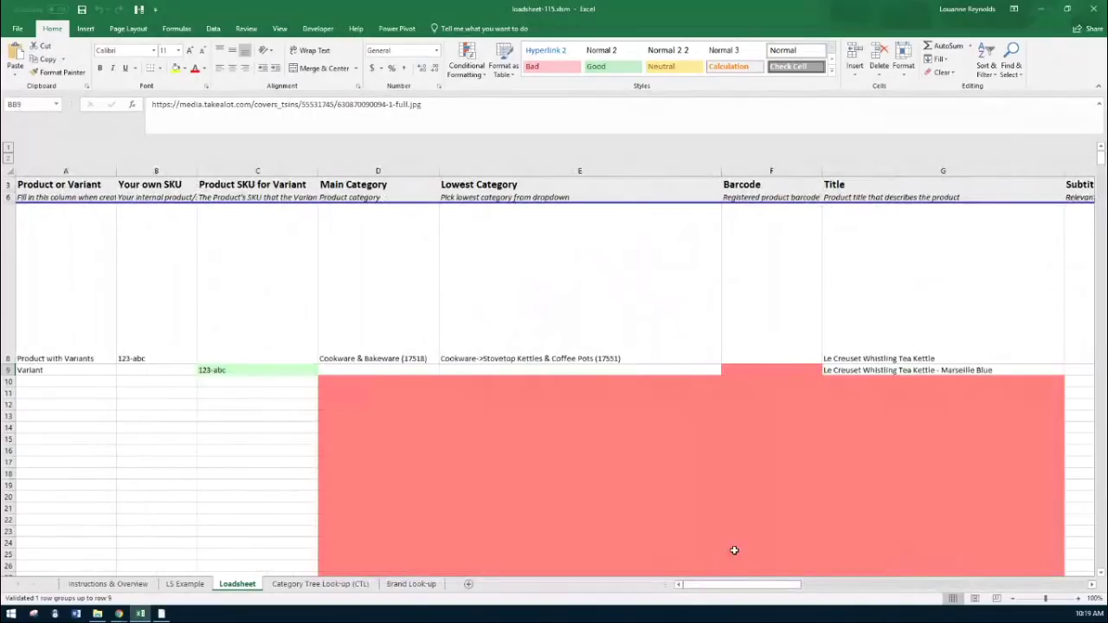
{"action": "left_click", "coordinate": [109, 381]}
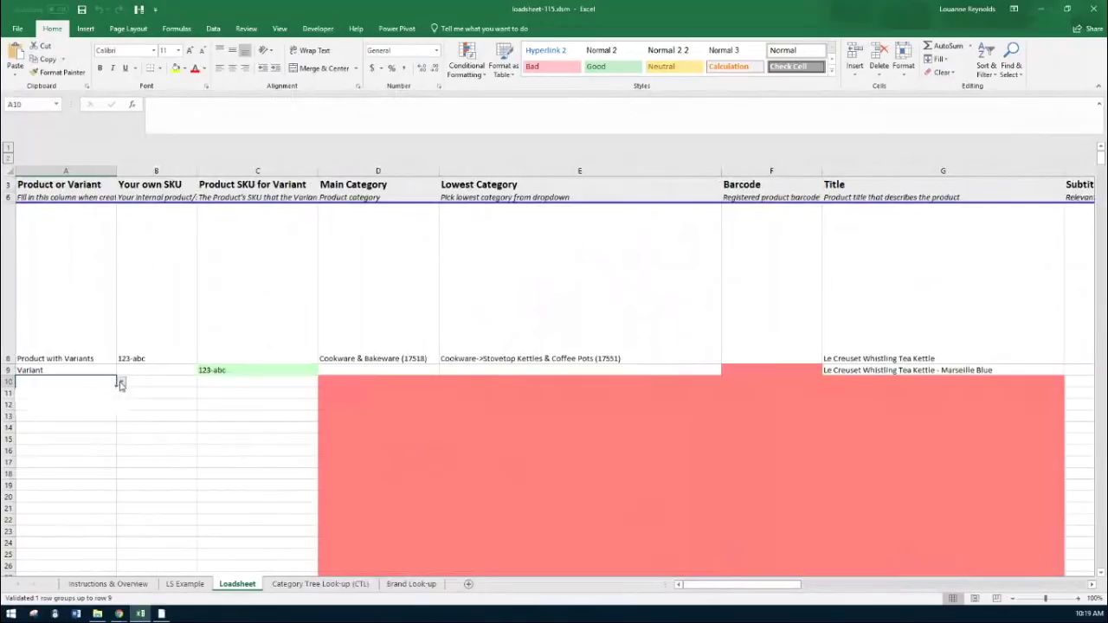
{"action": "left_click", "coordinate": [122, 382]}
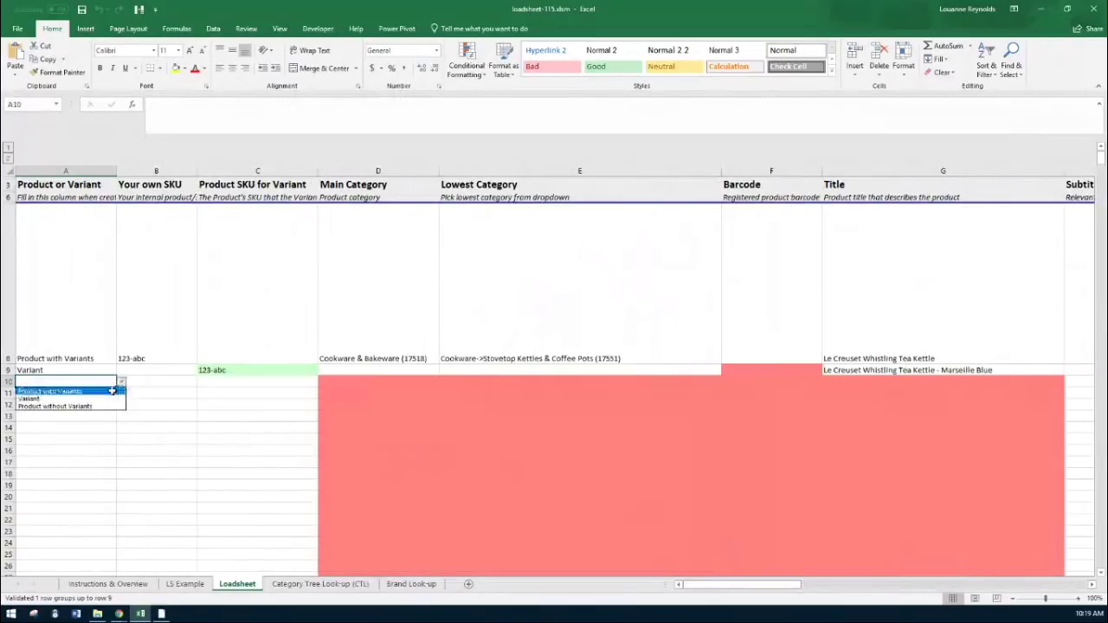
{"action": "left_click", "coordinate": [111, 399]}
Step: Copy the parent product's SKU 123-abc into the Product SKU for Variant cell of row 10
{"action": "left_click", "coordinate": [141, 358]}
{"action": "key", "text": "ctrl+c"}
{"action": "left_click", "coordinate": [245, 378]}
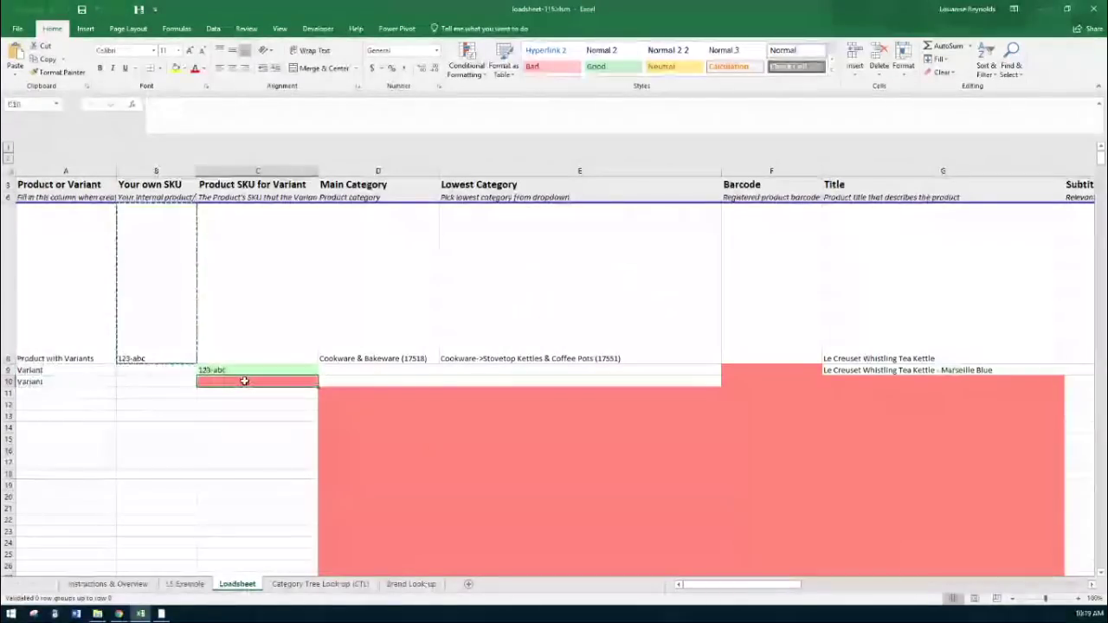
{"action": "key", "text": "ctrl+v"}
{"action": "left_click", "coordinate": [378, 381]}
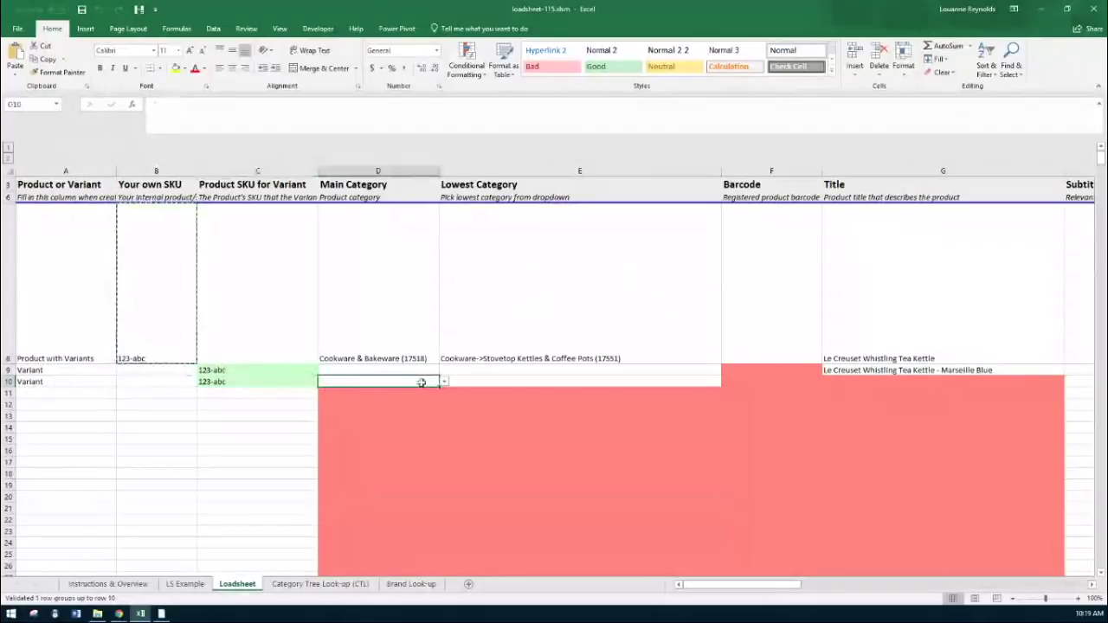
Step: Fill in the row 10 title as Le Creuset Whistling Tea Kettle - Flame, reusing the existing title text
{"action": "left_click", "coordinate": [861, 383]}
{"action": "left_click", "coordinate": [895, 370]}
{"action": "key", "text": "ctrl+c"}
{"action": "left_click", "coordinate": [891, 358]}
{"action": "key", "text": "ctrl+c"}
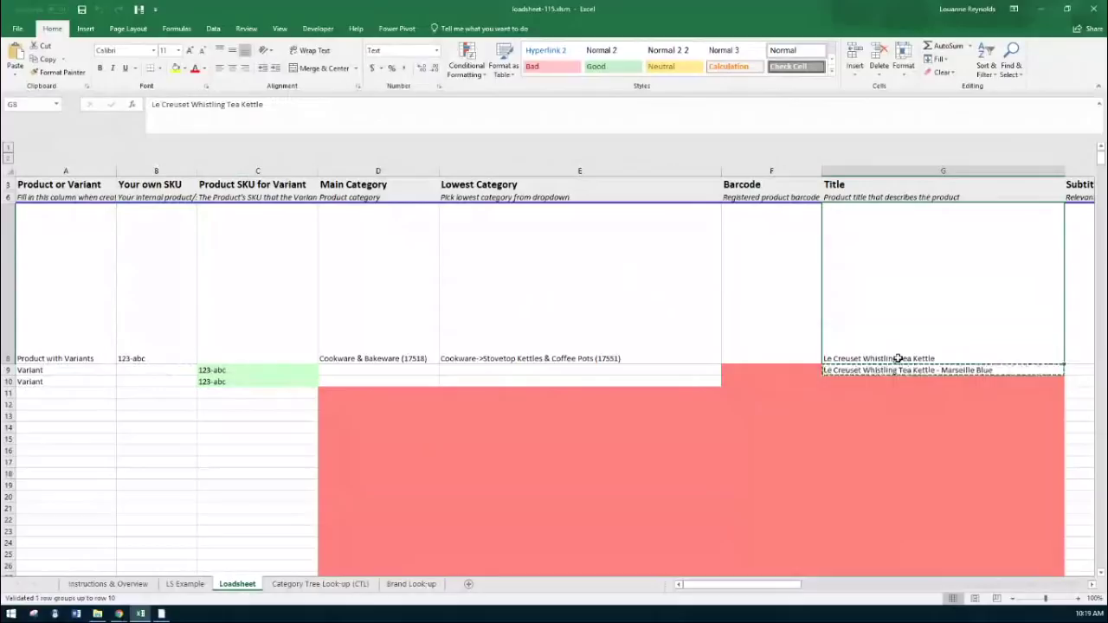
{"action": "left_click", "coordinate": [903, 389]}
{"action": "left_click", "coordinate": [905, 378]}
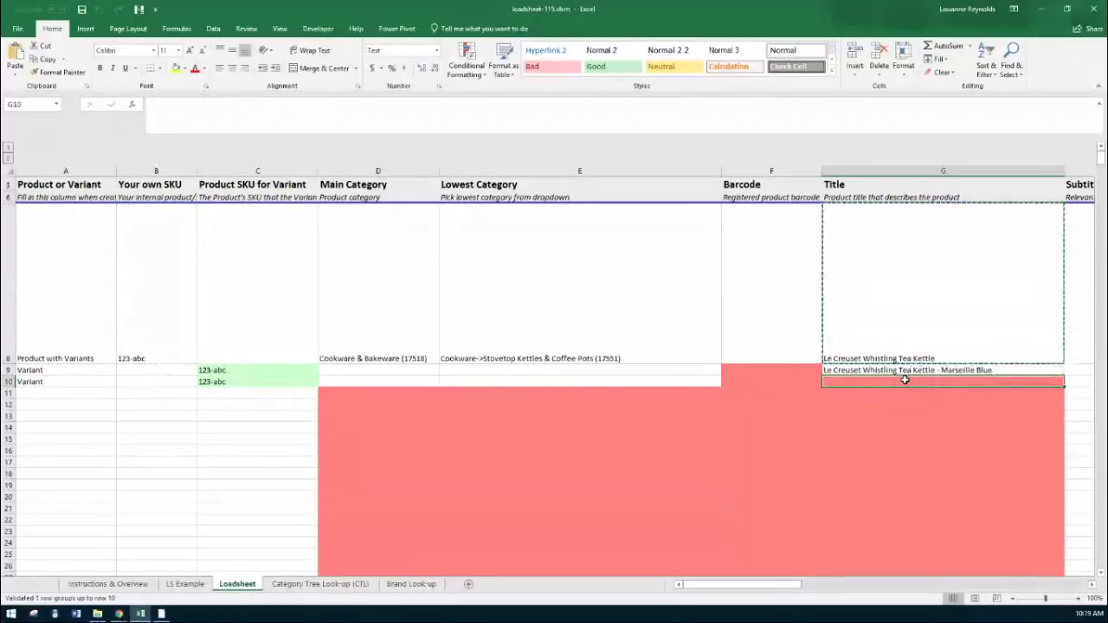
{"action": "key", "text": "ctrl+v"}
{"action": "key", "text": "Escape"}
{"action": "double_click", "coordinate": [946, 382]}
{"action": "type", "text": "- "}
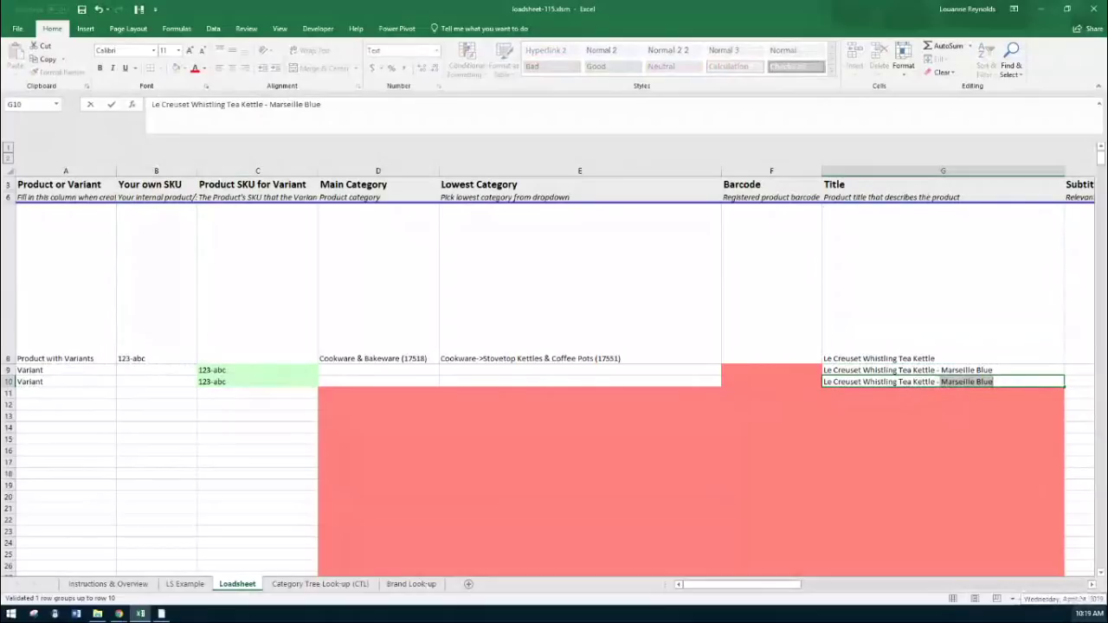
{"action": "type", "text": "Flame"}
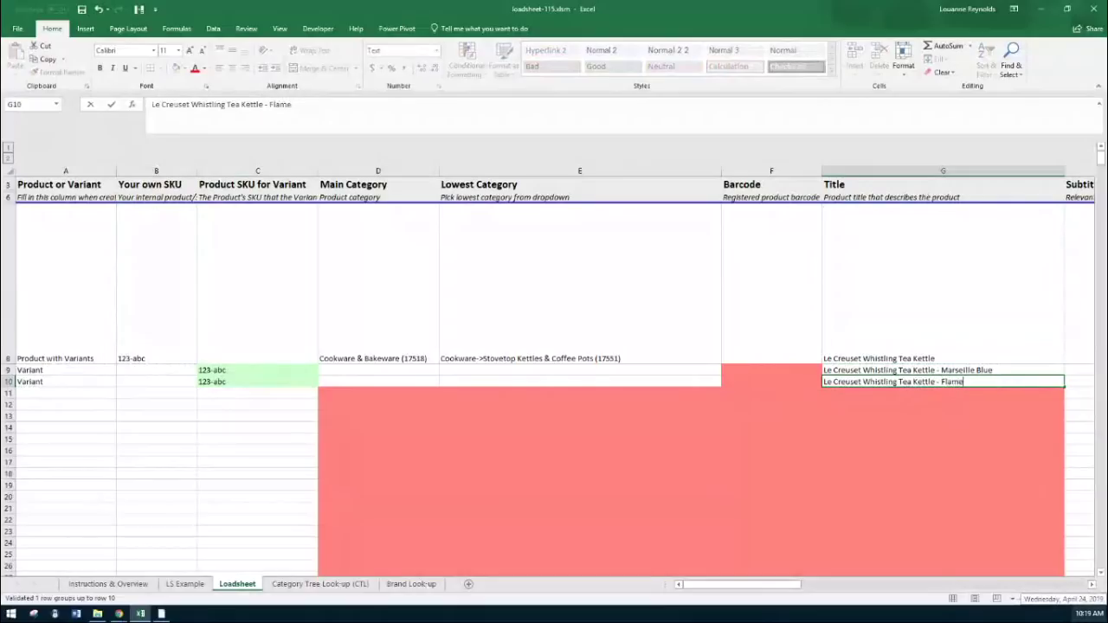
{"action": "left_click", "coordinate": [918, 435]}
Step: Set the row 10 variant's Main Colour to Orange and its Colour Name to Flame
{"action": "left_click_drag", "start_coordinate": [751, 587], "coordinate": [786, 595]}
{"action": "left_click", "coordinate": [522, 382]}
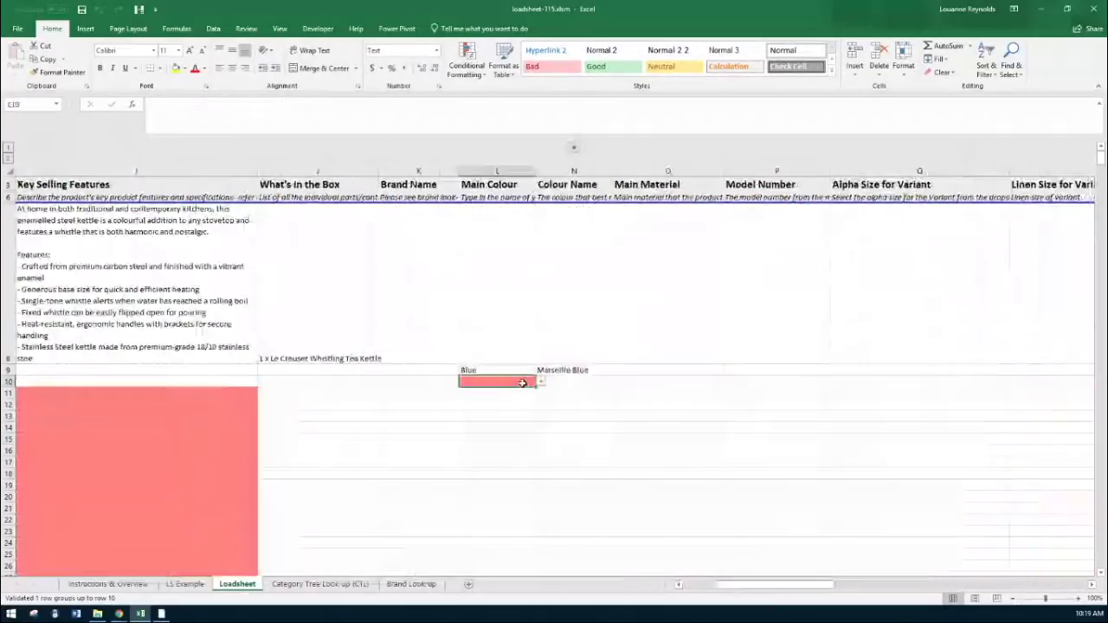
{"action": "left_click", "coordinate": [540, 382]}
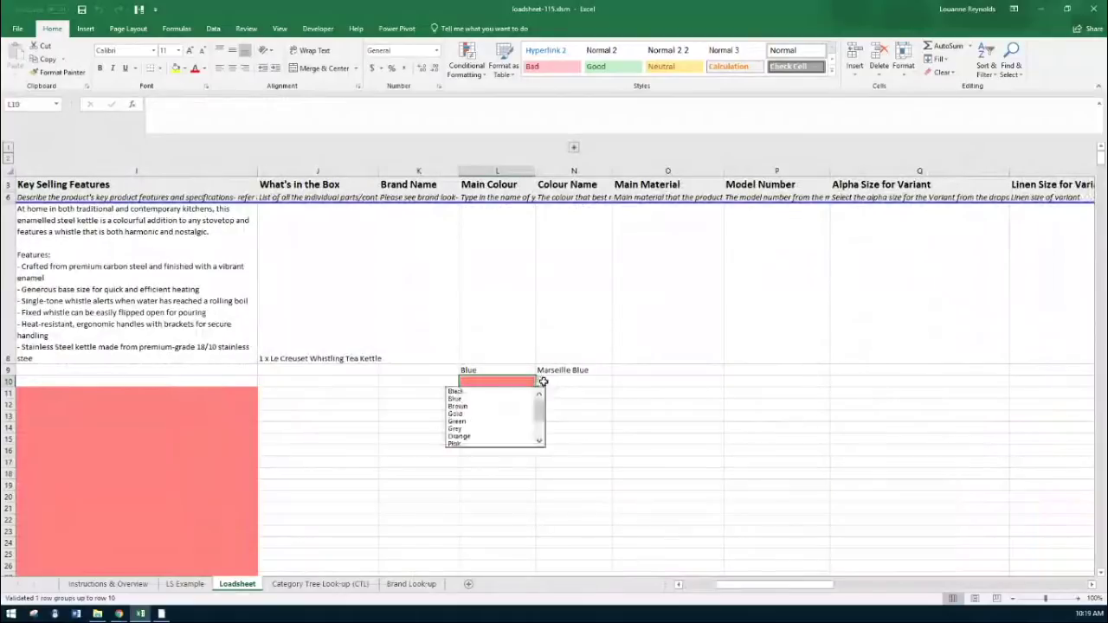
{"action": "left_click", "coordinate": [481, 436]}
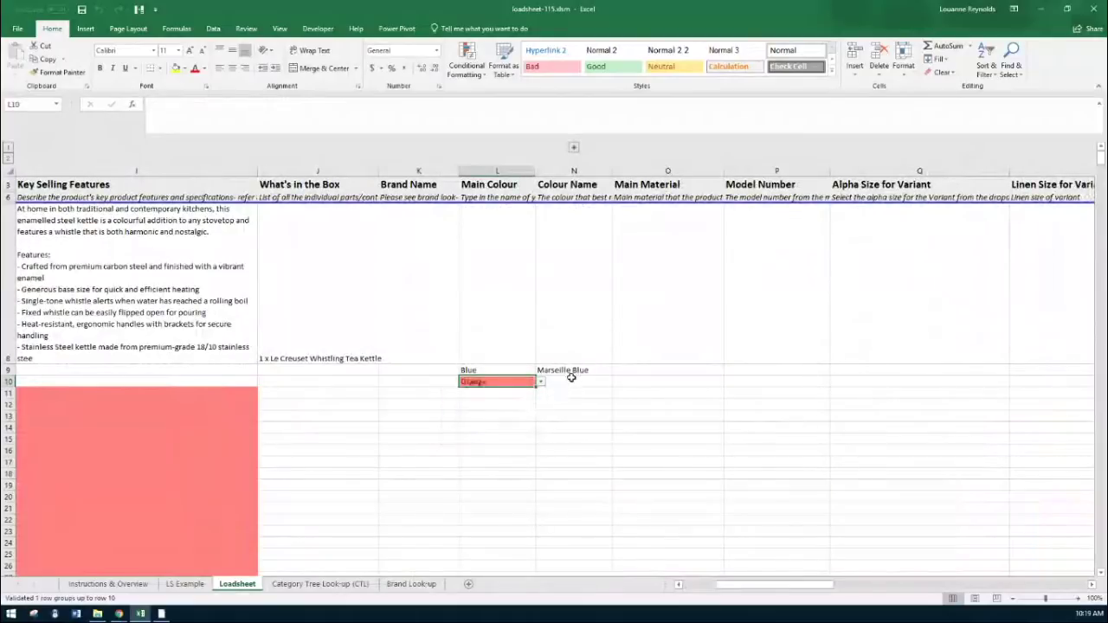
{"action": "left_click", "coordinate": [578, 382]}
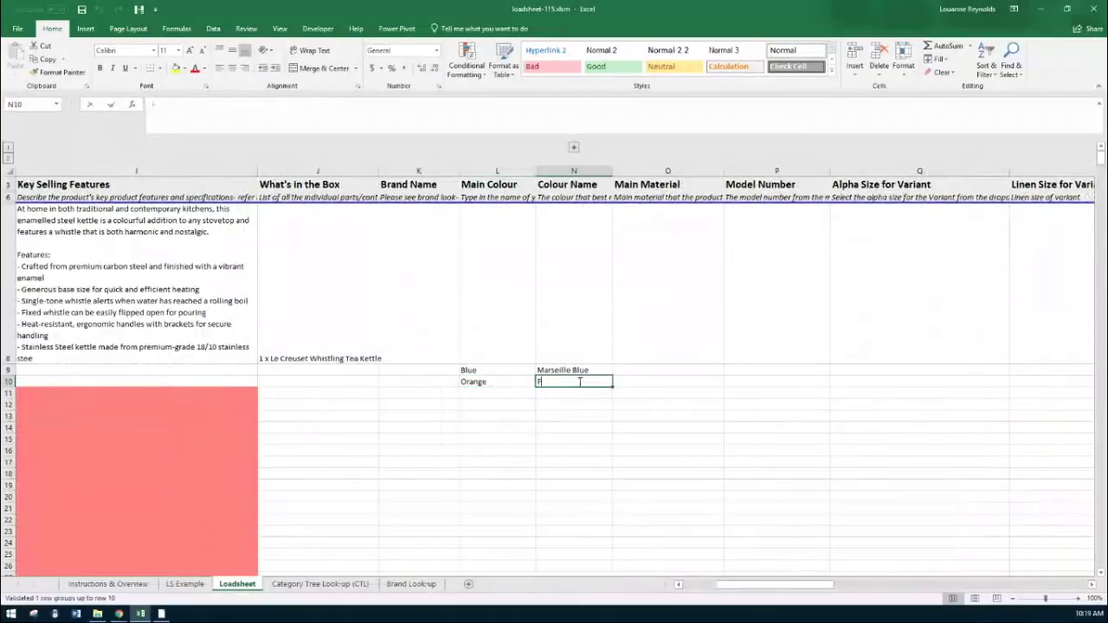
{"action": "type", "text": "Flame"}
{"action": "left_click", "coordinate": [690, 517]}
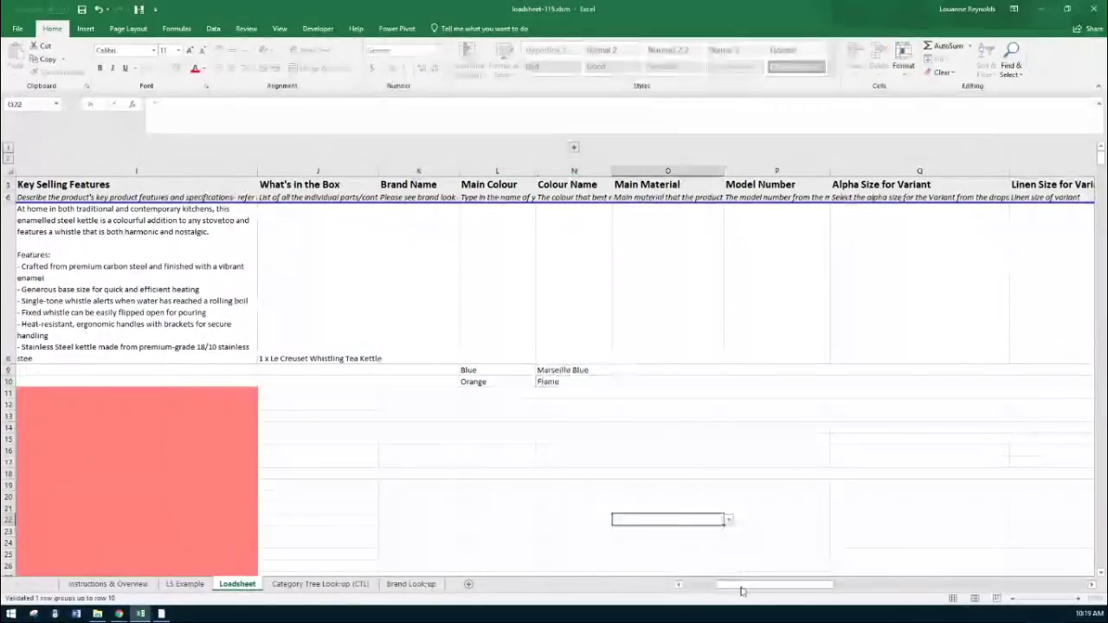
Step: Switch to Chrome and examine the picture shown for each colour option of the Le Creuset kettle, enlarging the Marseille Blue one
{"action": "left_click_drag", "start_coordinate": [742, 591], "coordinate": [920, 587]}
{"action": "left_click", "coordinate": [272, 386]}
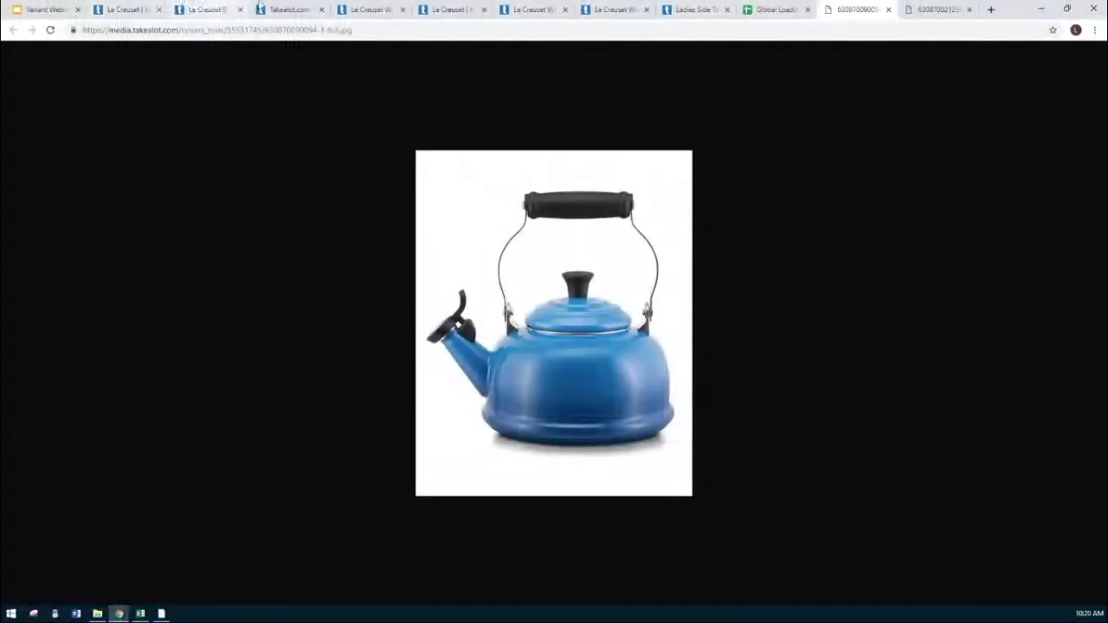
{"action": "left_click", "coordinate": [257, 8]}
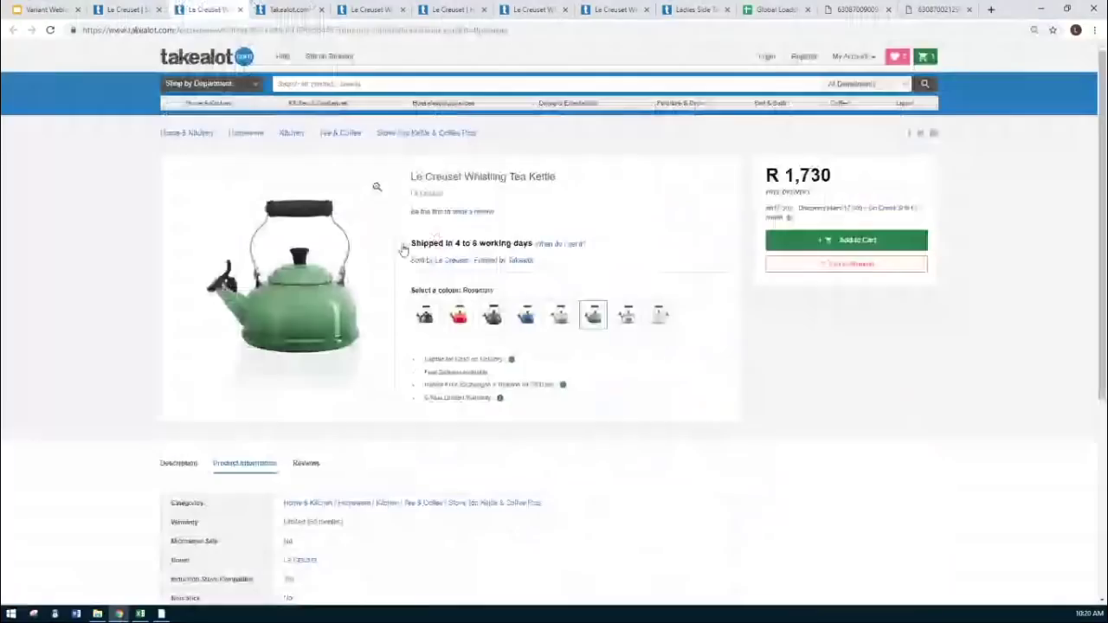
{"action": "left_click", "coordinate": [433, 319]}
{"action": "left_click_drag", "start_coordinate": [502, 291], "coordinate": [418, 291]}
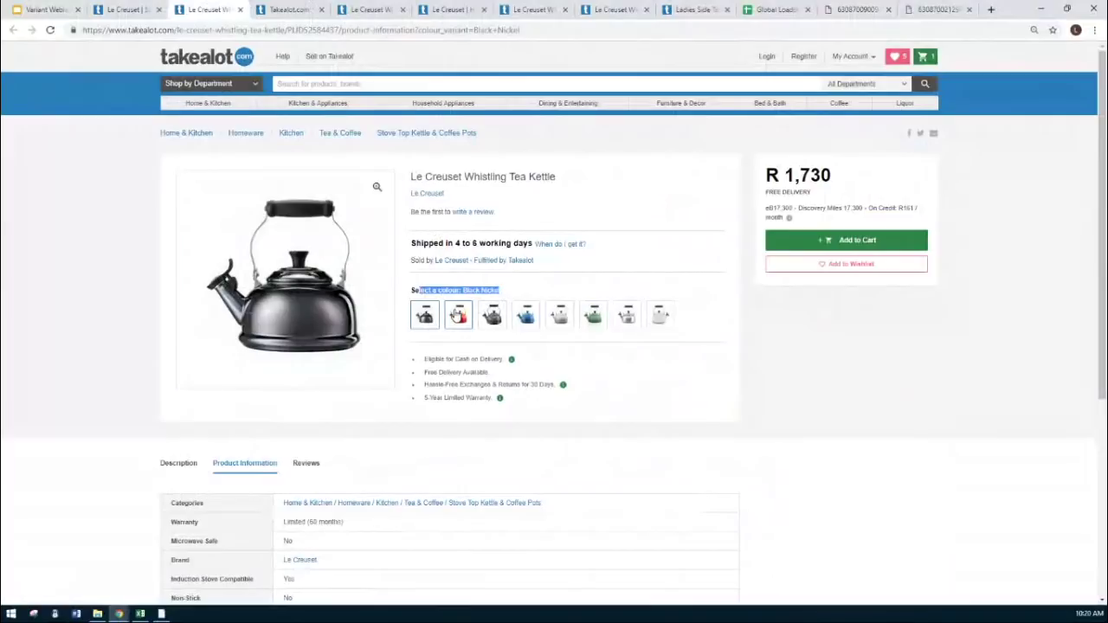
{"action": "left_click", "coordinate": [458, 316]}
{"action": "left_click", "coordinate": [491, 316]}
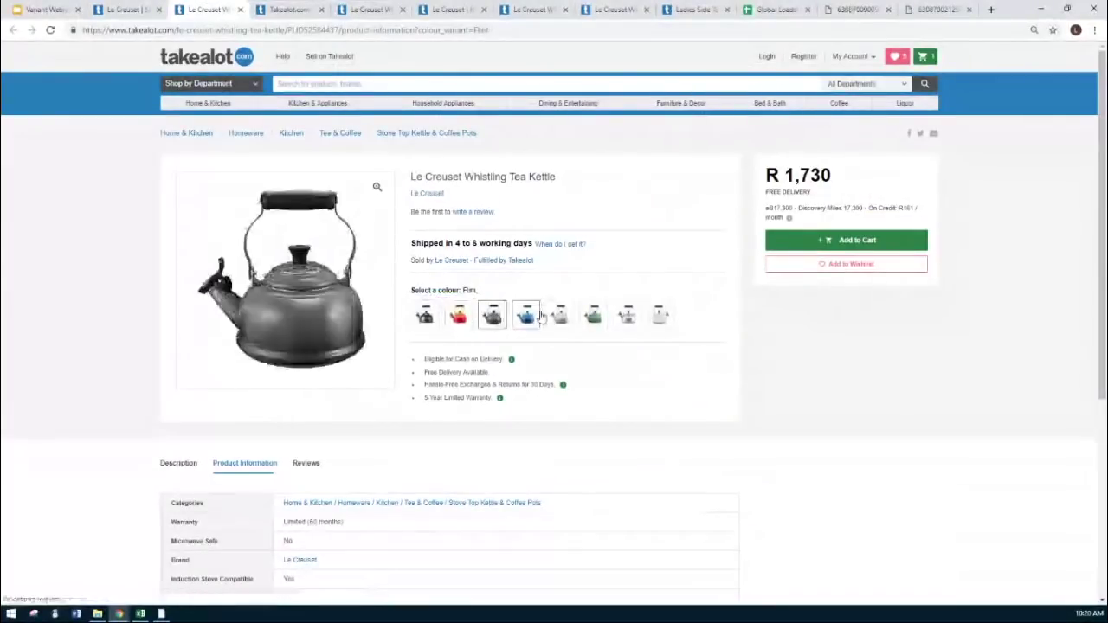
{"action": "left_click", "coordinate": [530, 317]}
{"action": "left_click_drag", "start_coordinate": [509, 292], "coordinate": [409, 291]}
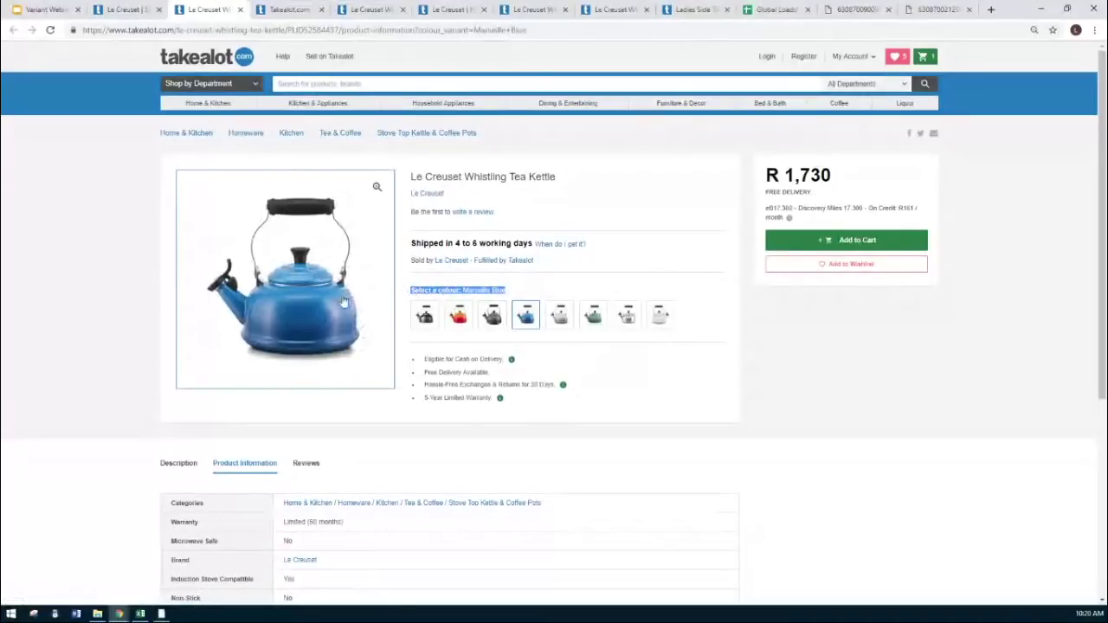
{"action": "left_click", "coordinate": [351, 299]}
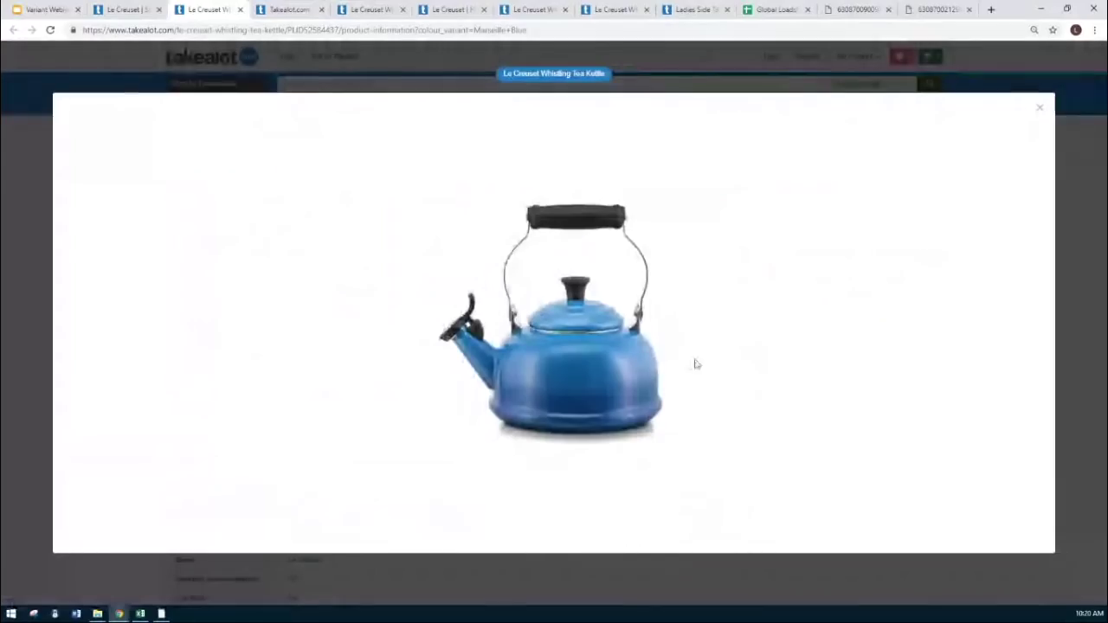
{"action": "left_click", "coordinate": [1039, 111]}
{"action": "left_click", "coordinate": [559, 317]}
{"action": "left_click", "coordinate": [593, 317]}
Step: Open the Ladies Side Takkie Denim Mid Blue page and compare its pictures across sizes UK 3, UK 4 and UK 5
{"action": "left_click", "coordinate": [450, 9]}
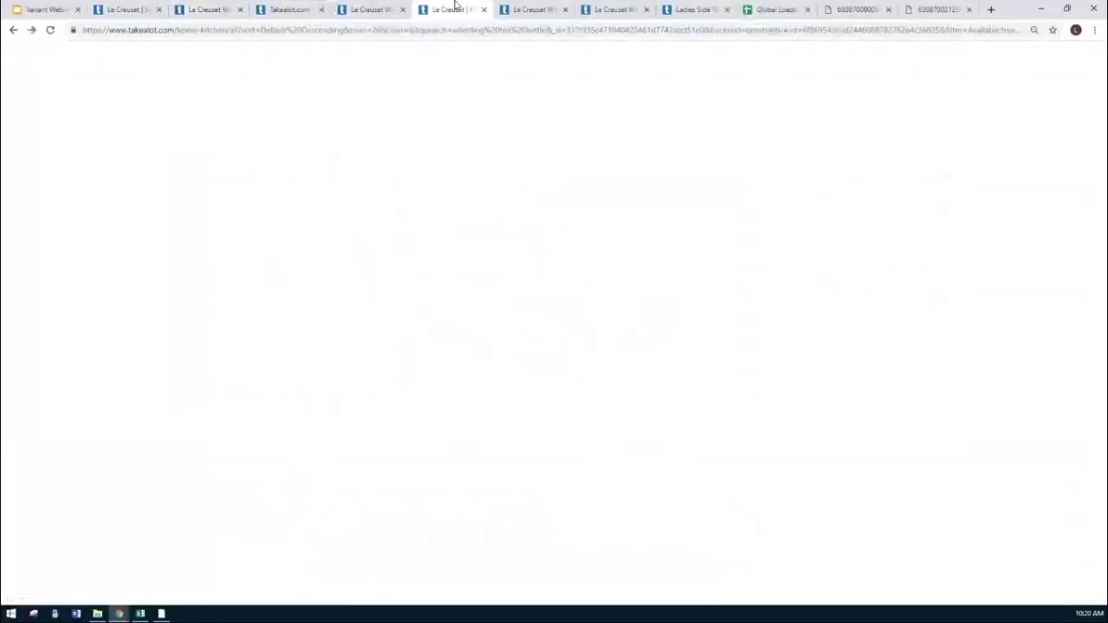
{"action": "key", "text": "ctrl+Tab"}
{"action": "key", "text": "ctrl+Tab"}
{"action": "key", "text": "ctrl+Tab"}
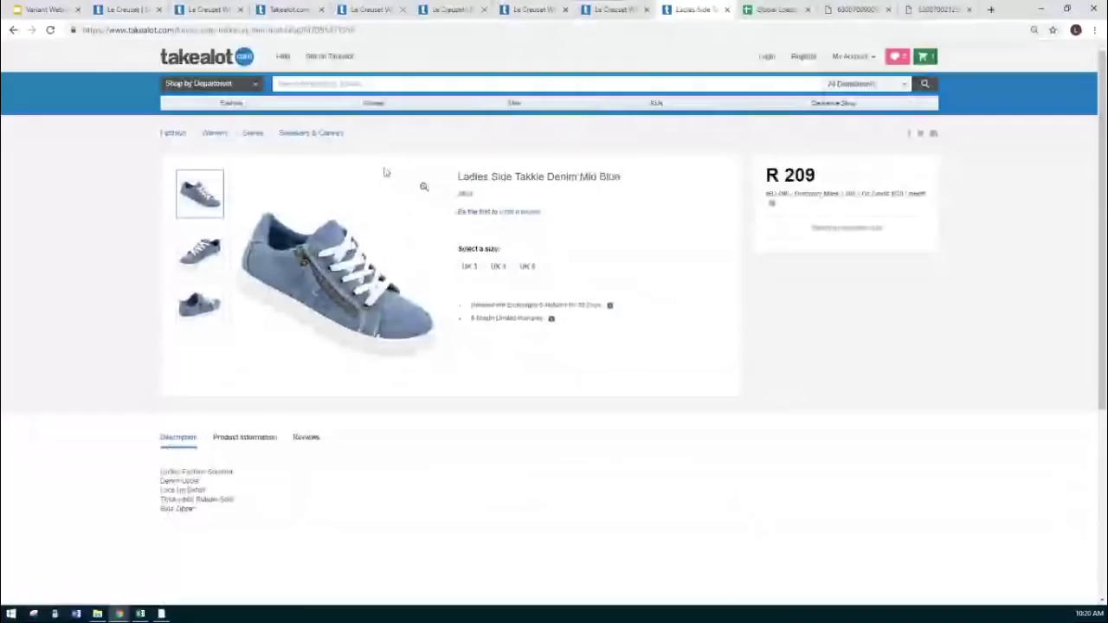
{"action": "left_click", "coordinate": [206, 303]}
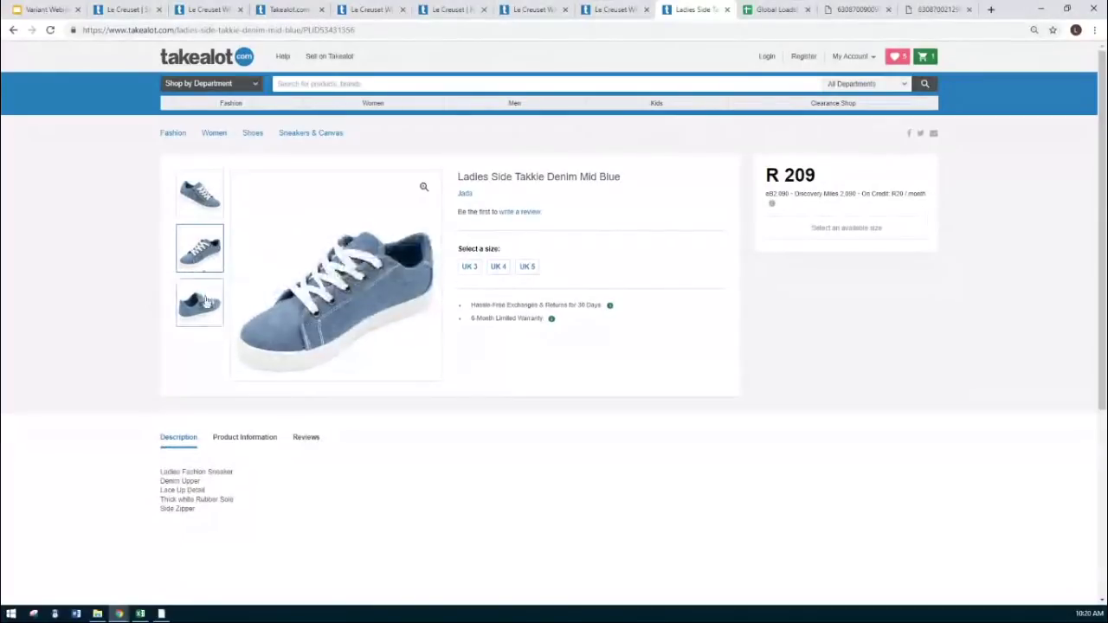
{"action": "left_click", "coordinate": [471, 272]}
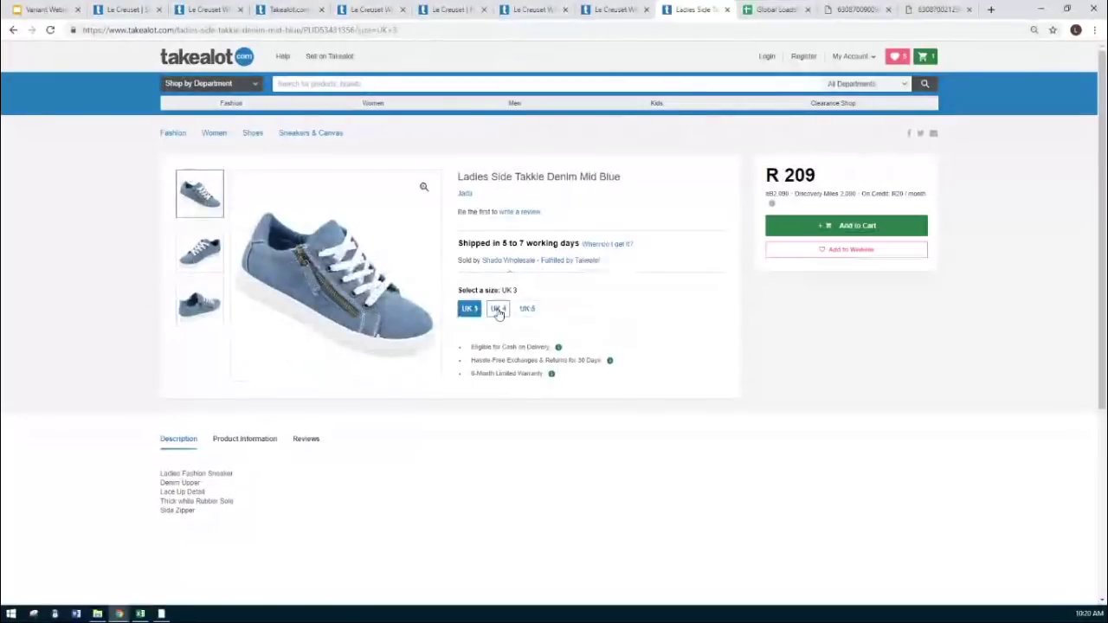
{"action": "left_click", "coordinate": [498, 310]}
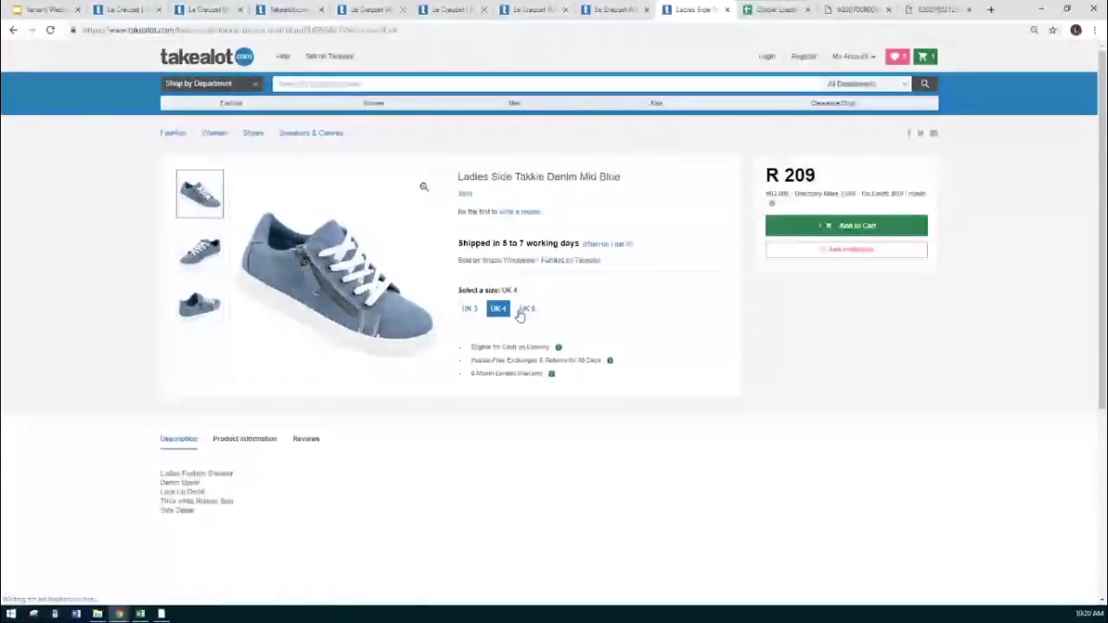
{"action": "left_click", "coordinate": [523, 310]}
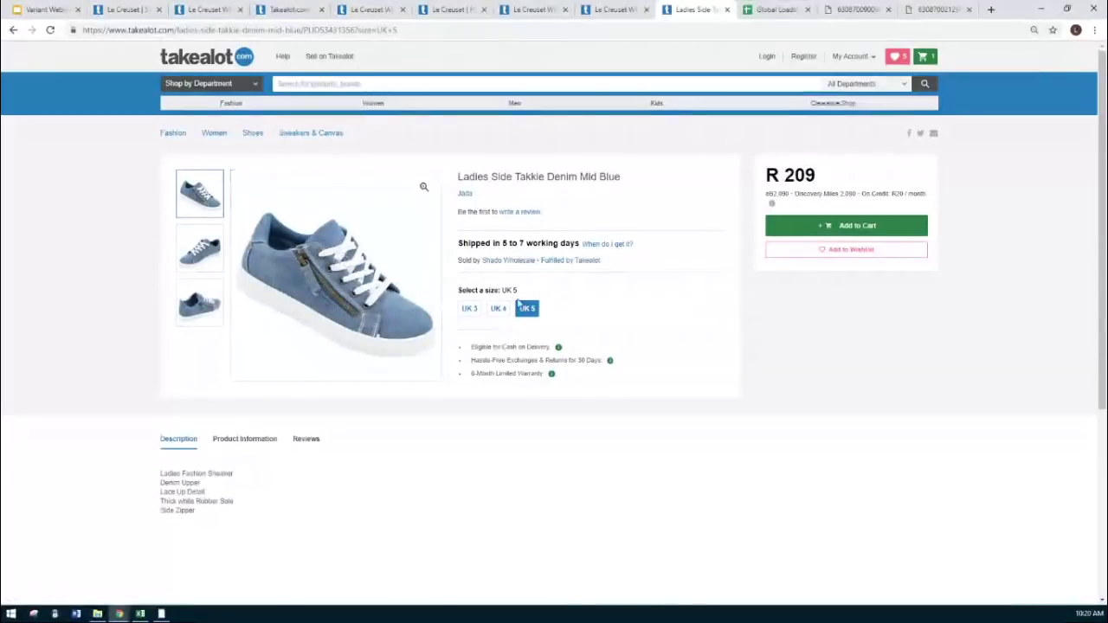
{"action": "left_click", "coordinate": [496, 313]}
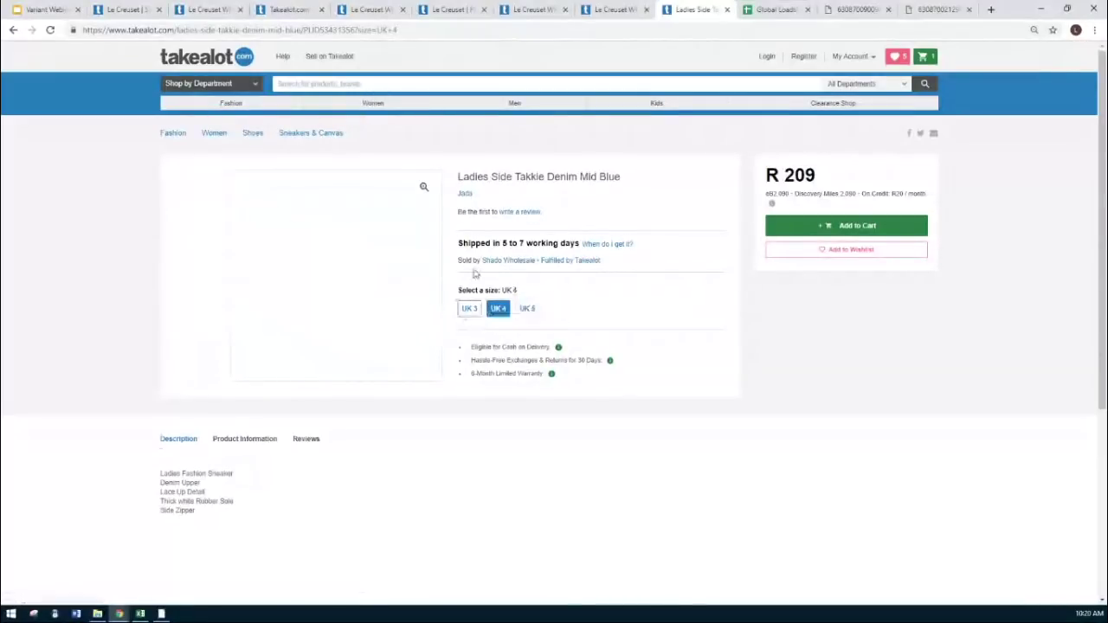
Step: Return to the Excel loadsheet and examine the Image 1 URL cells of the parent row 8 and variant rows 9 and 10
{"action": "left_click", "coordinate": [141, 614]}
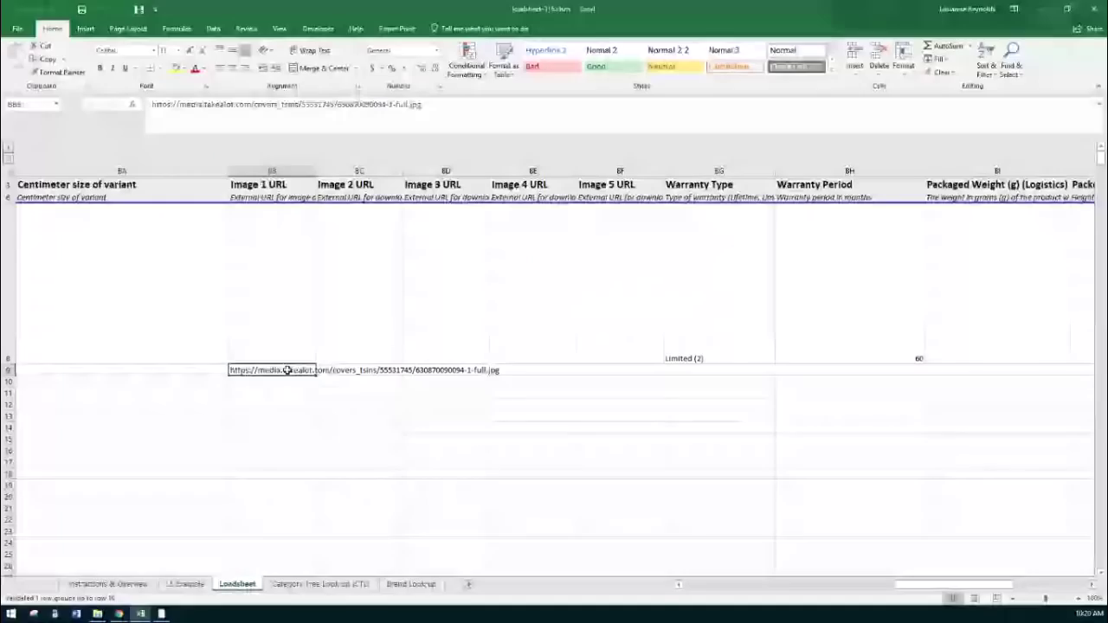
{"action": "left_click", "coordinate": [198, 371]}
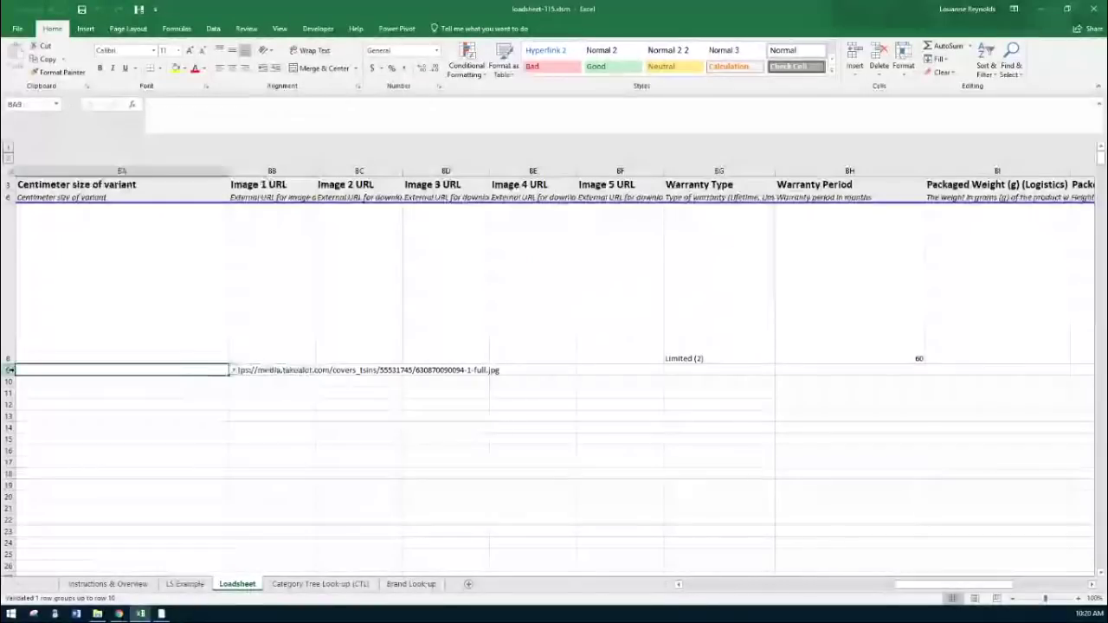
{"action": "key", "text": "shift+space"}
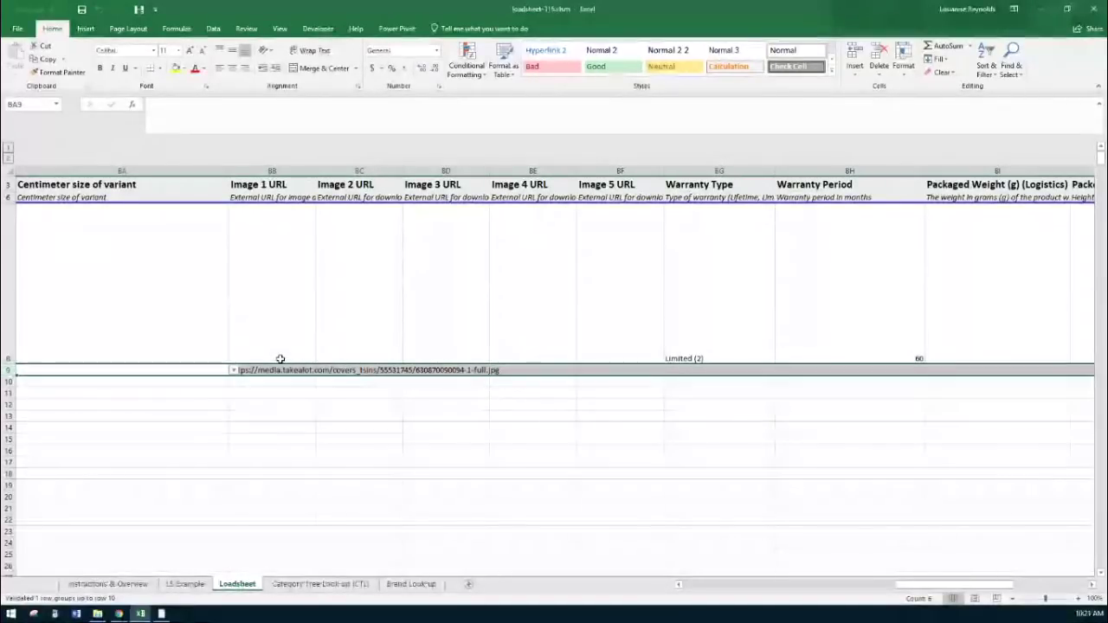
{"action": "left_click", "coordinate": [300, 382]}
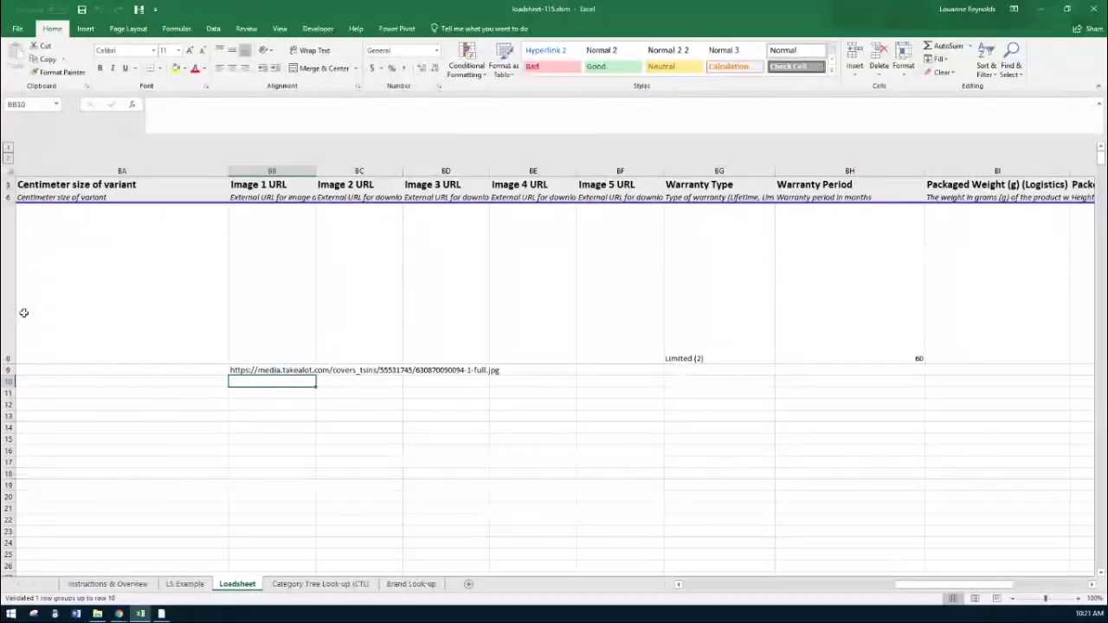
{"action": "left_click", "coordinate": [8, 302]}
{"action": "left_click", "coordinate": [270, 309]}
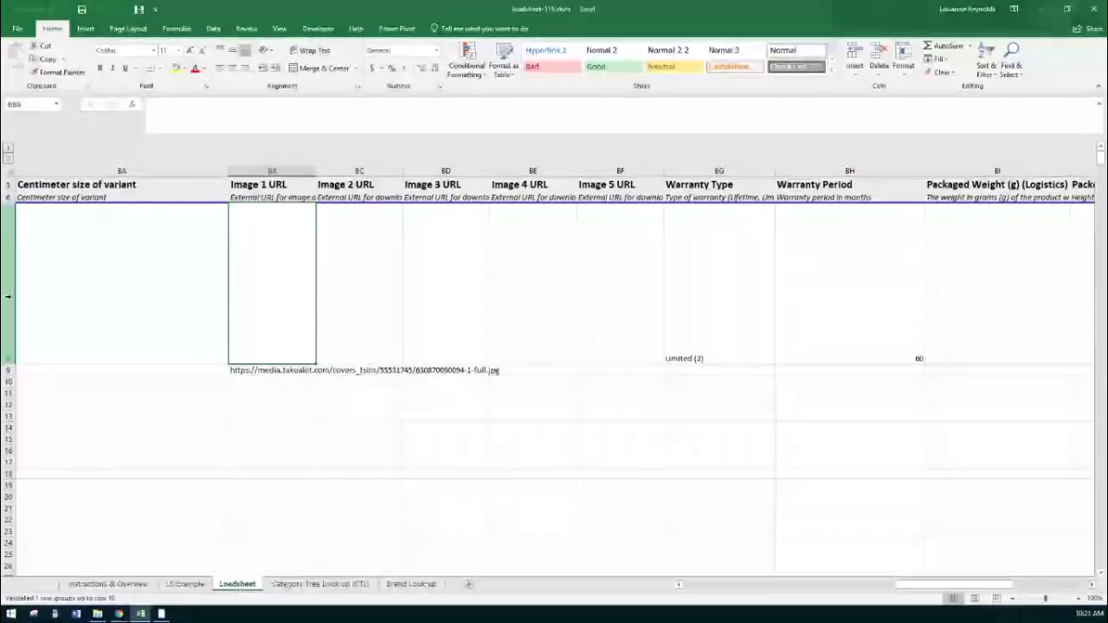
{"action": "left_click", "coordinate": [381, 339]}
{"action": "left_click", "coordinate": [275, 319]}
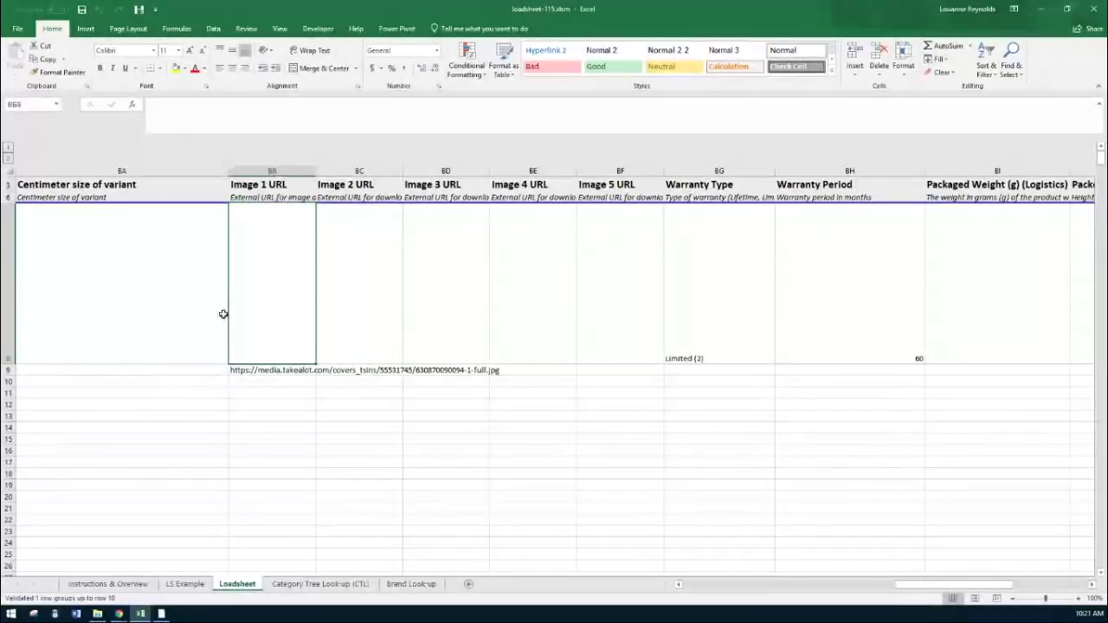
{"action": "left_click", "coordinate": [223, 314]}
{"action": "key", "text": "ctrl+shift+Right"}
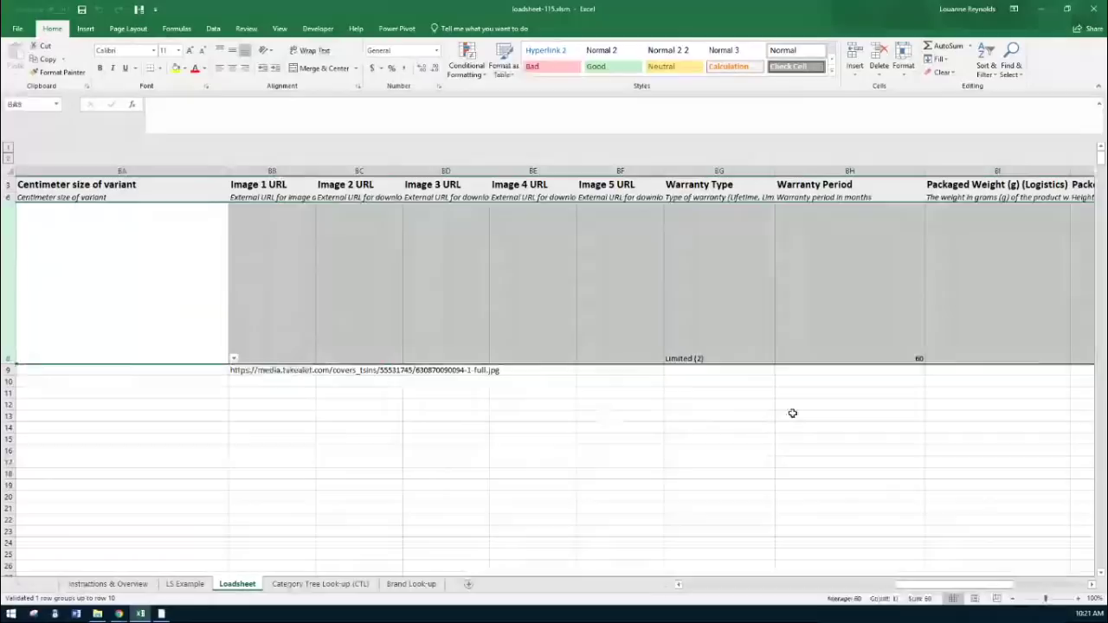
{"action": "left_click", "coordinate": [792, 412]}
{"action": "left_click", "coordinate": [248, 371]}
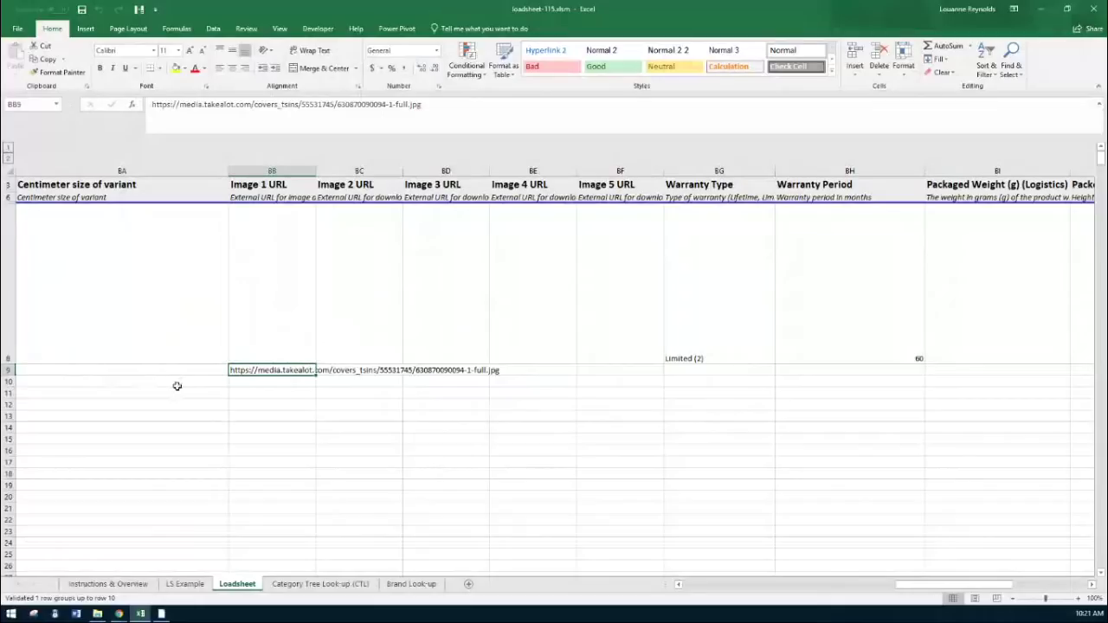
{"action": "left_click", "coordinate": [241, 394]}
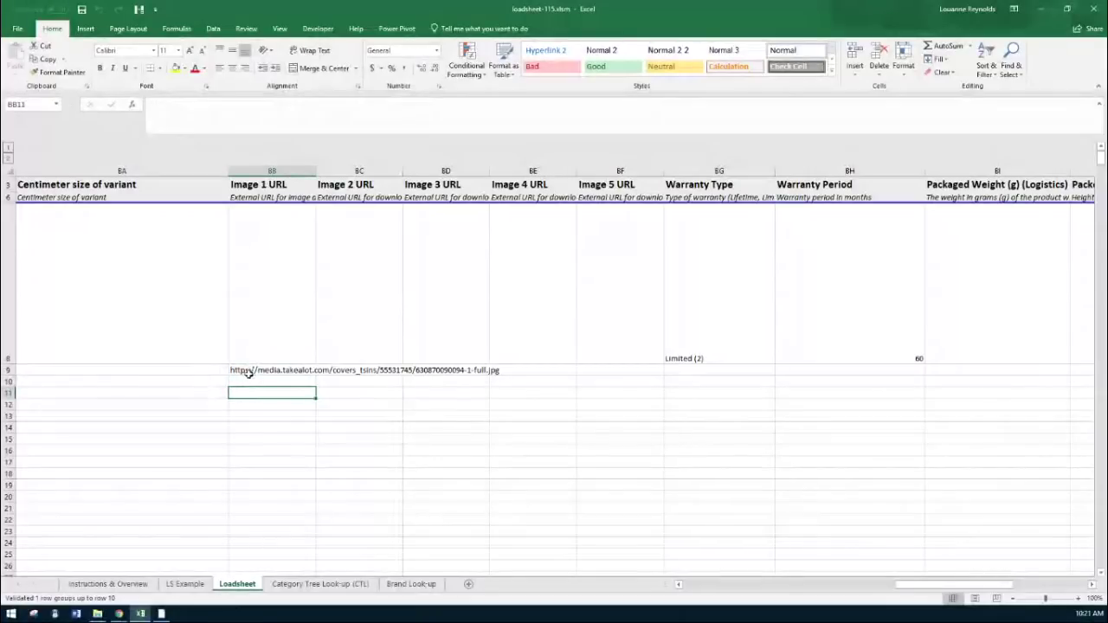
{"action": "left_click", "coordinate": [247, 373]}
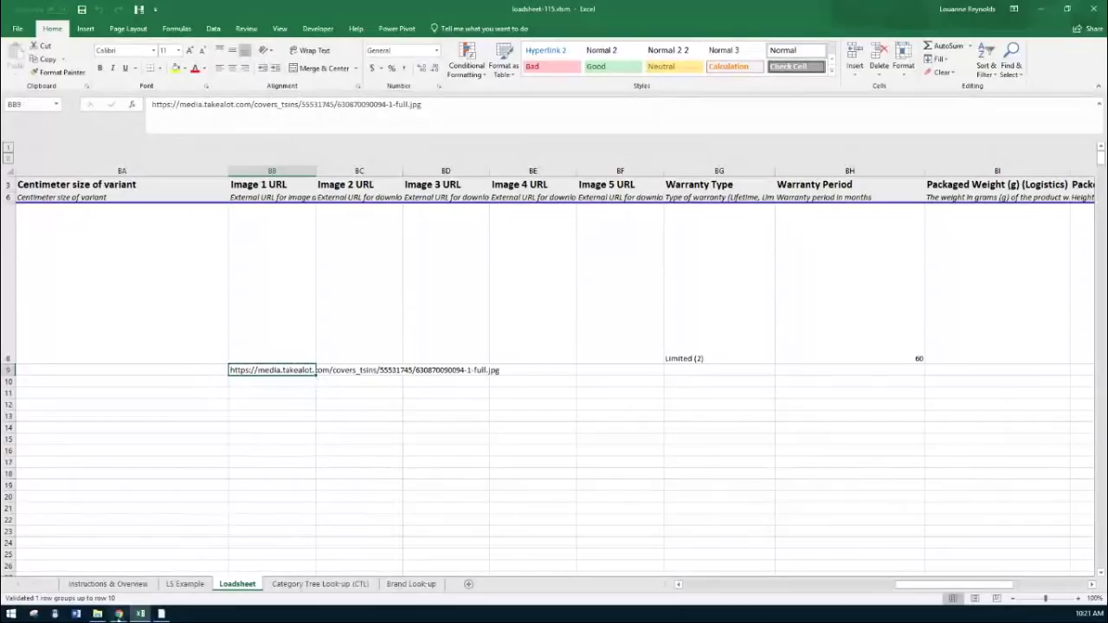
{"action": "left_click_drag", "start_coordinate": [936, 585], "coordinate": [699, 591]}
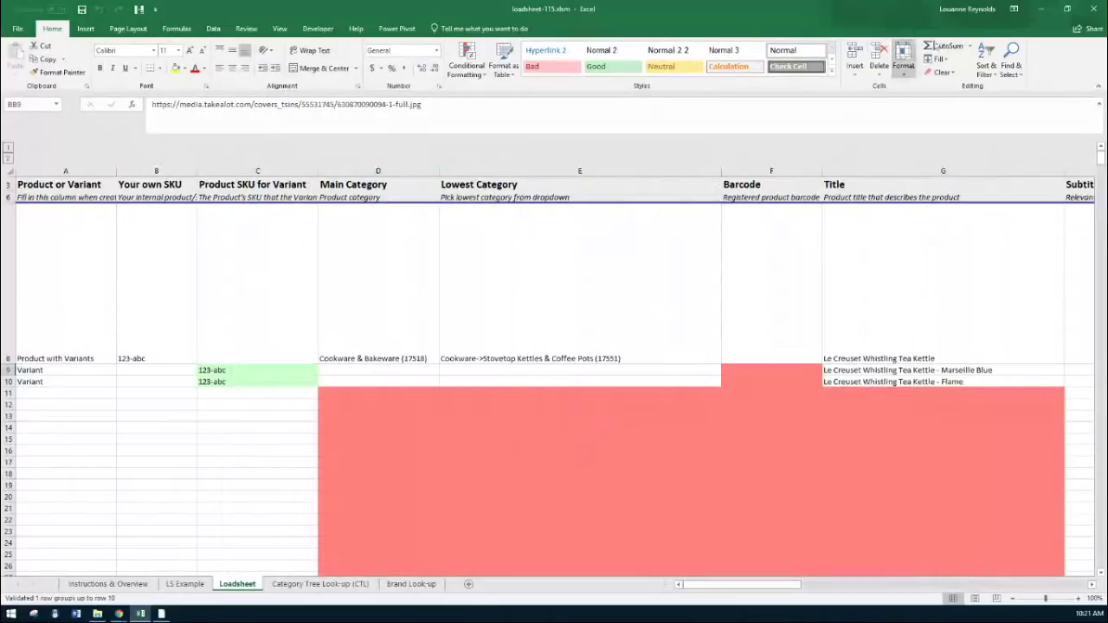
Step: View the Questions and Answers slide in Chrome, return to the Excel loadsheet and examine the Your own SKU cells of rows 8 to 10
{"action": "left_click", "coordinate": [1042, 11]}
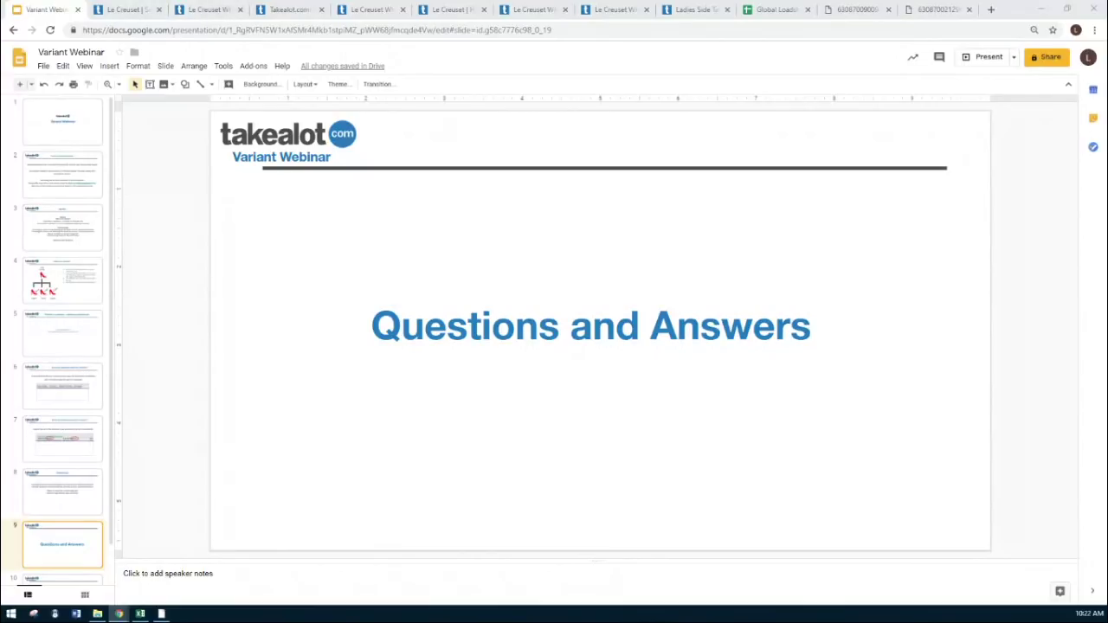
{"action": "left_click", "coordinate": [146, 615]}
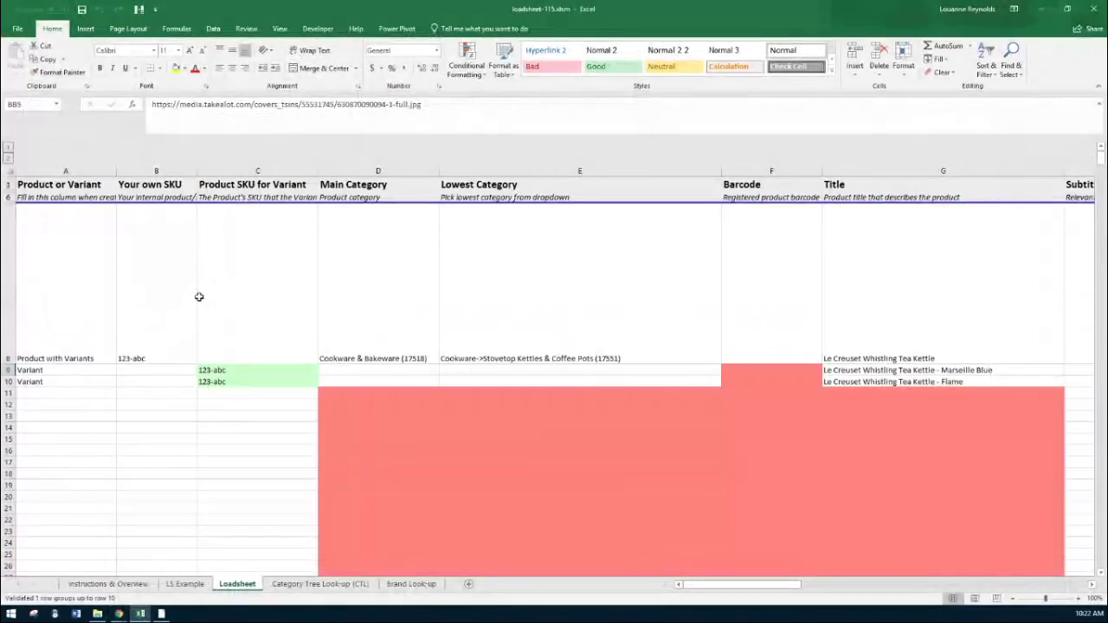
{"action": "left_click", "coordinate": [182, 171]}
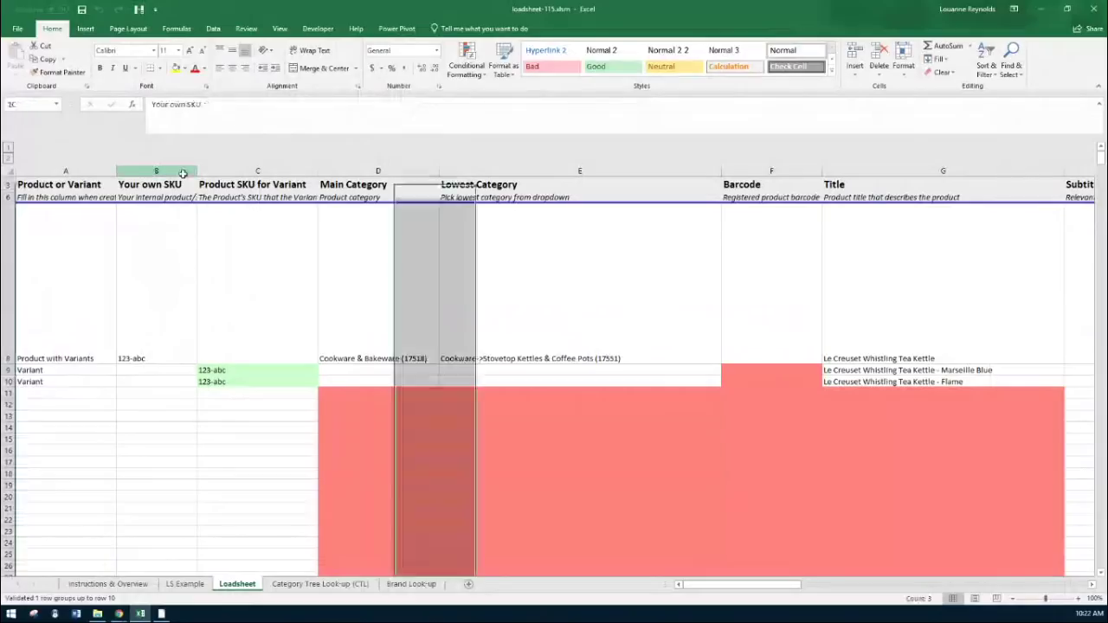
{"action": "left_click", "coordinate": [160, 382]}
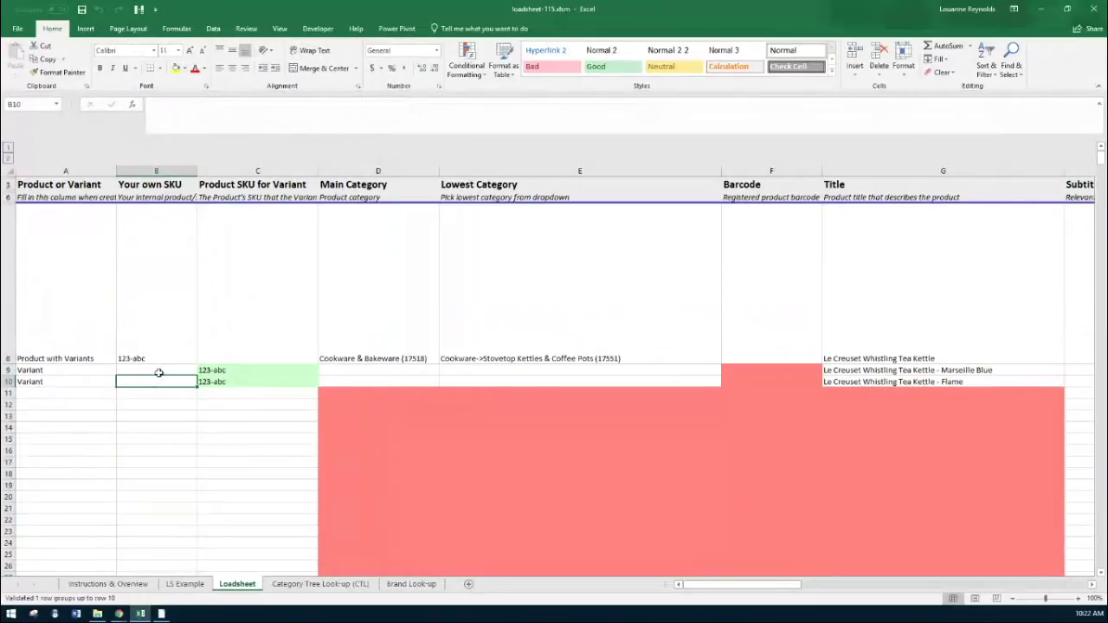
{"action": "left_click", "coordinate": [158, 371]}
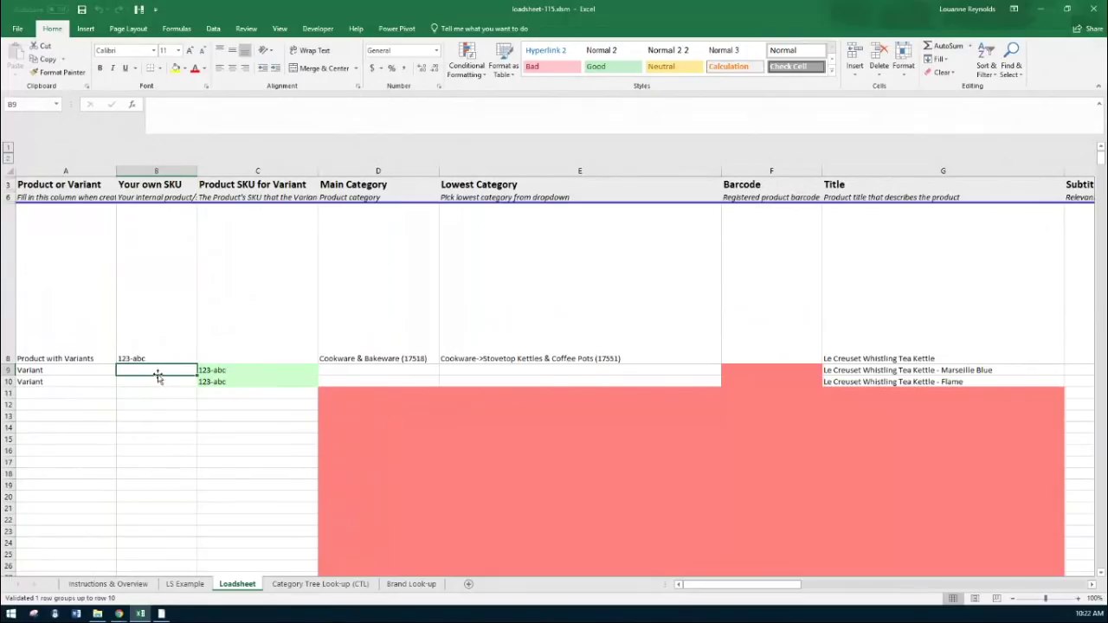
{"action": "left_click", "coordinate": [223, 382]}
{"action": "left_click", "coordinate": [181, 349]}
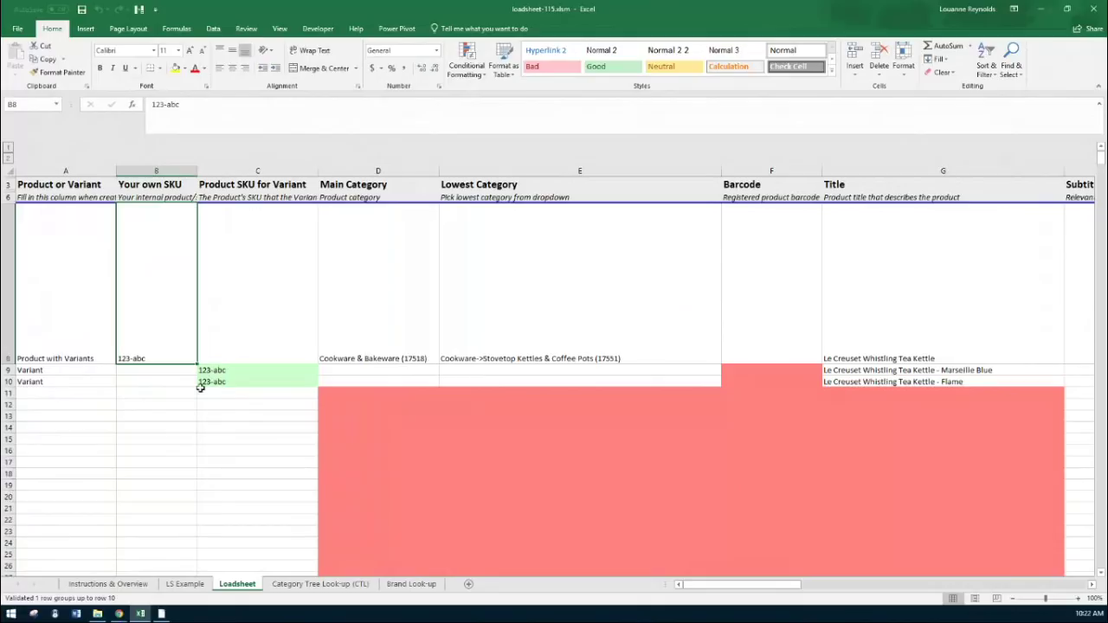
Step: Enter Whistling-blue as Your own SKU for the Marseille Blue variant in row 9
{"action": "key", "text": "Down"}
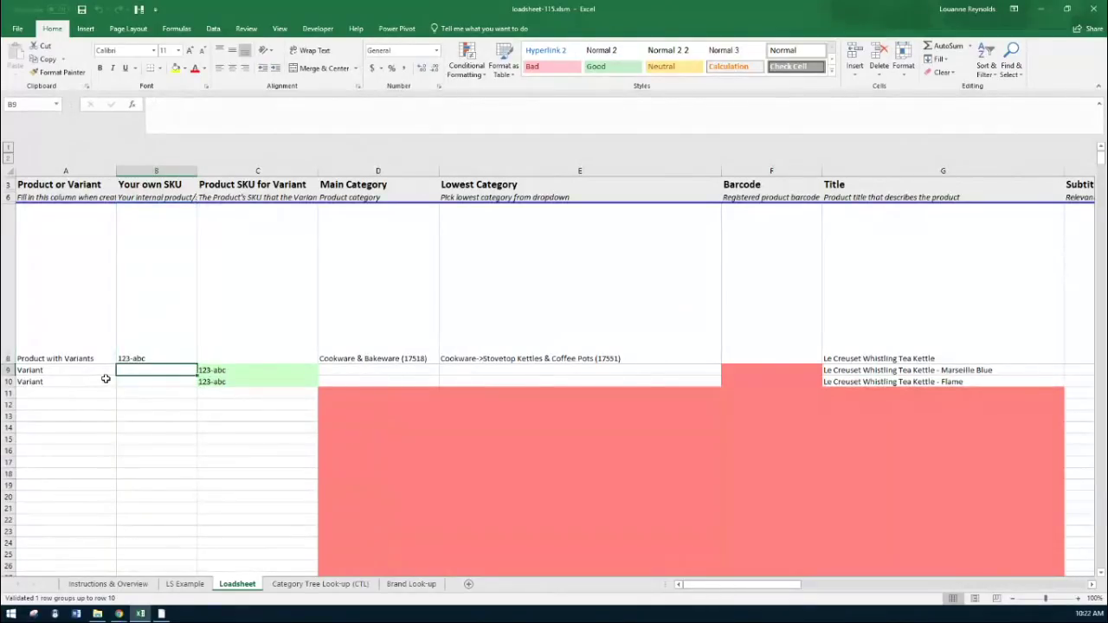
{"action": "type", "text": "Whistl"}
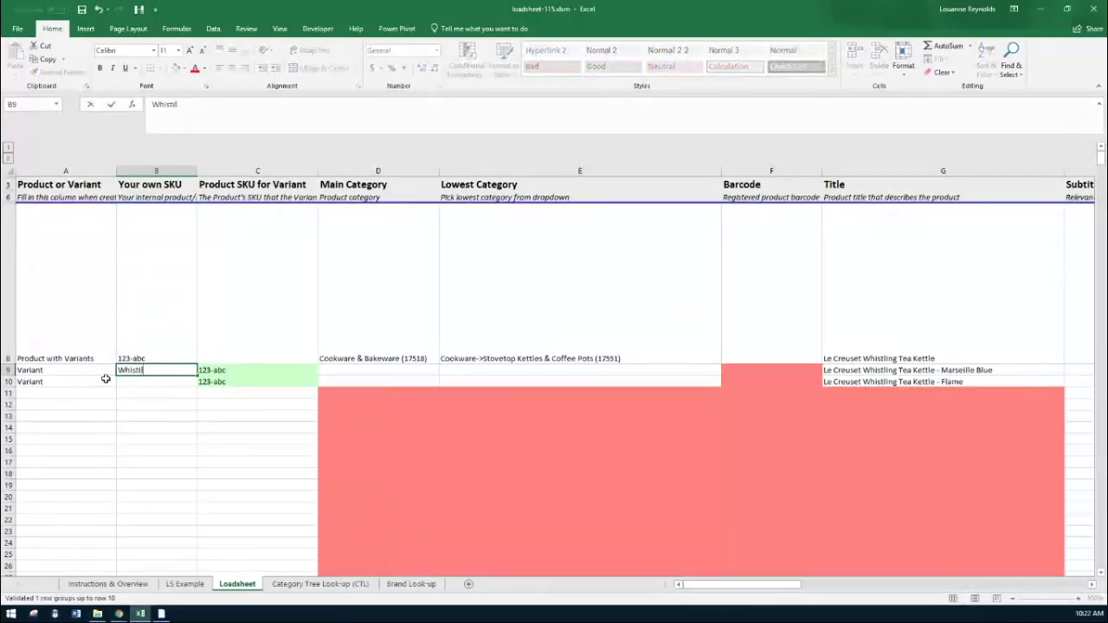
{"action": "type", "text": "ing-blue"}
{"action": "key", "text": "Return"}
{"action": "left_click", "coordinate": [122, 366]}
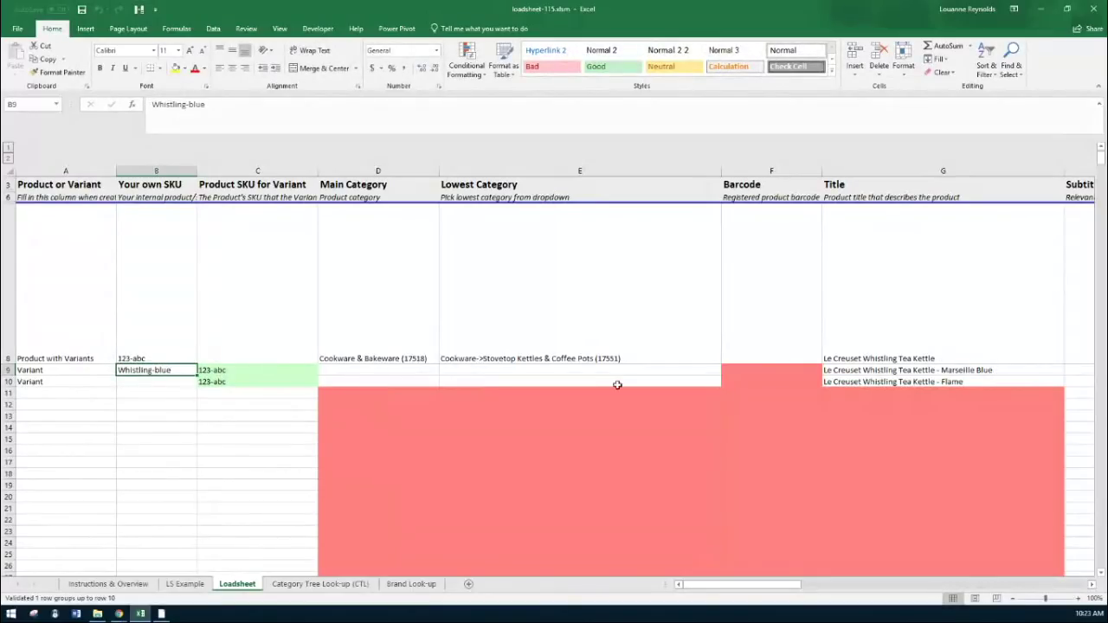
{"action": "left_click", "coordinate": [172, 385]}
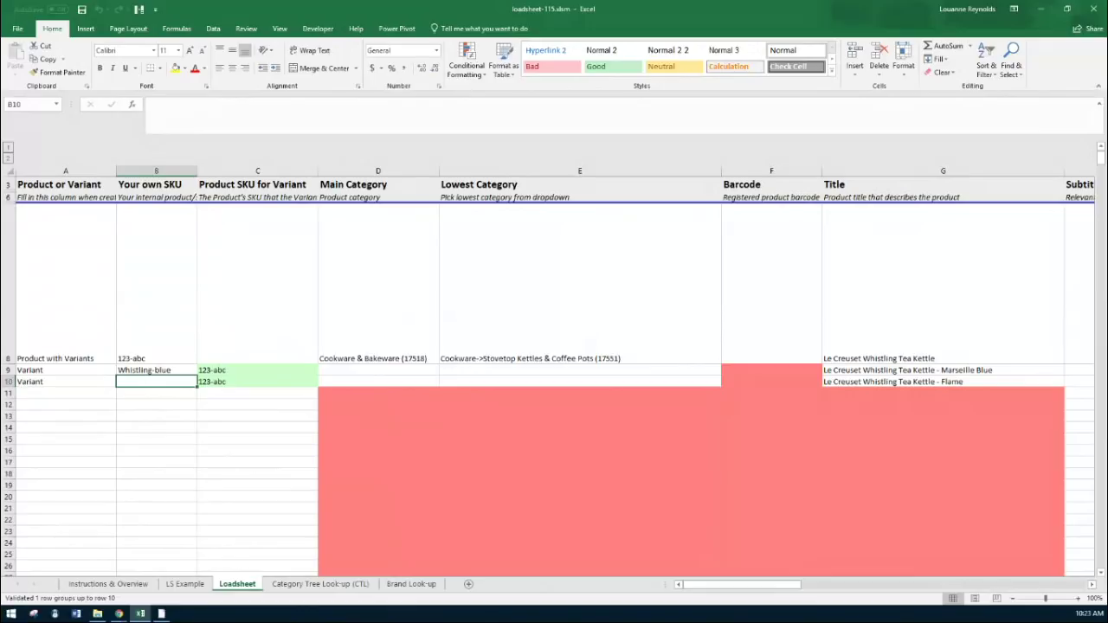
{"action": "key", "text": "alt+Tab"}
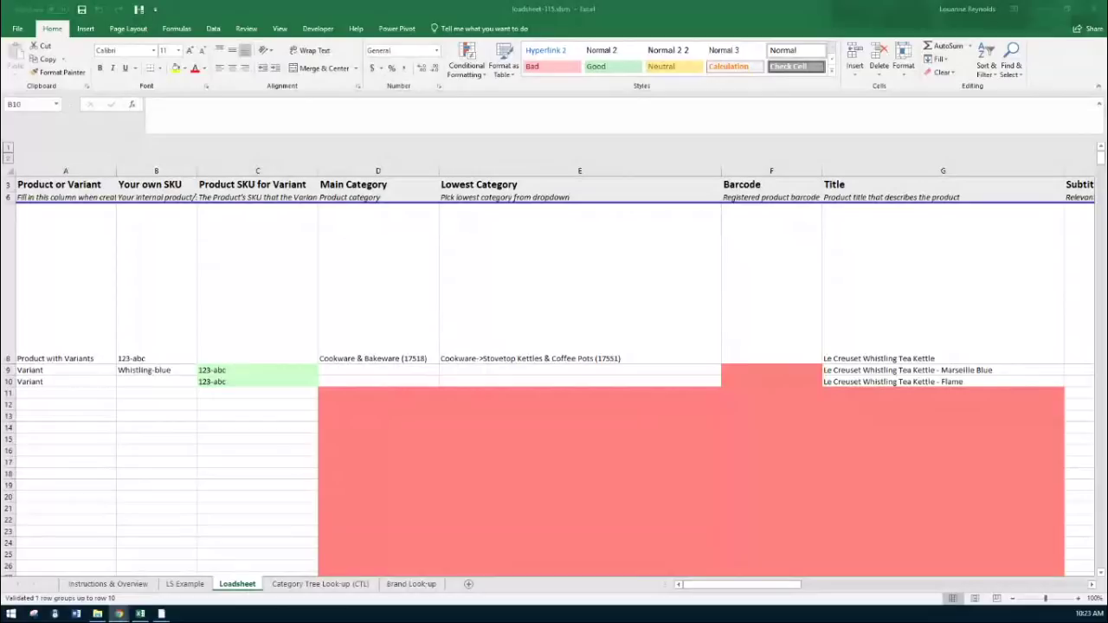
{"action": "key", "text": "alt+Tab"}
{"action": "left_click", "coordinate": [495, 373]}
{"action": "left_click", "coordinate": [496, 382]}
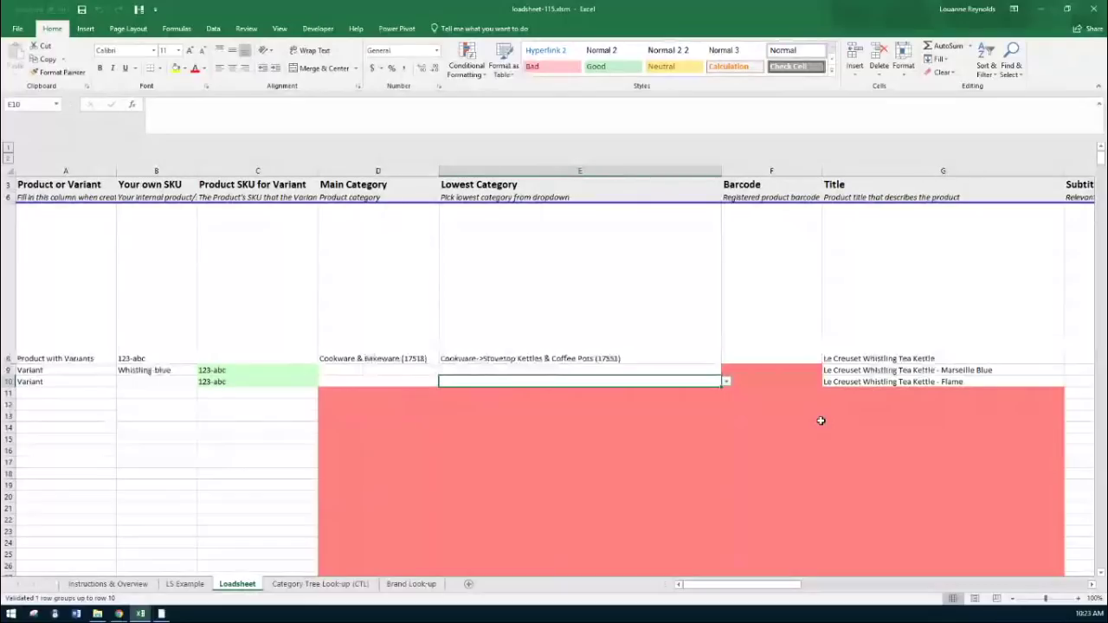
Step: Examine the Alpha Size for Variant, Linen Size for Variant and Extra Length Linen columns of the loadsheet
{"action": "left_click_drag", "start_coordinate": [710, 585], "coordinate": [755, 585]}
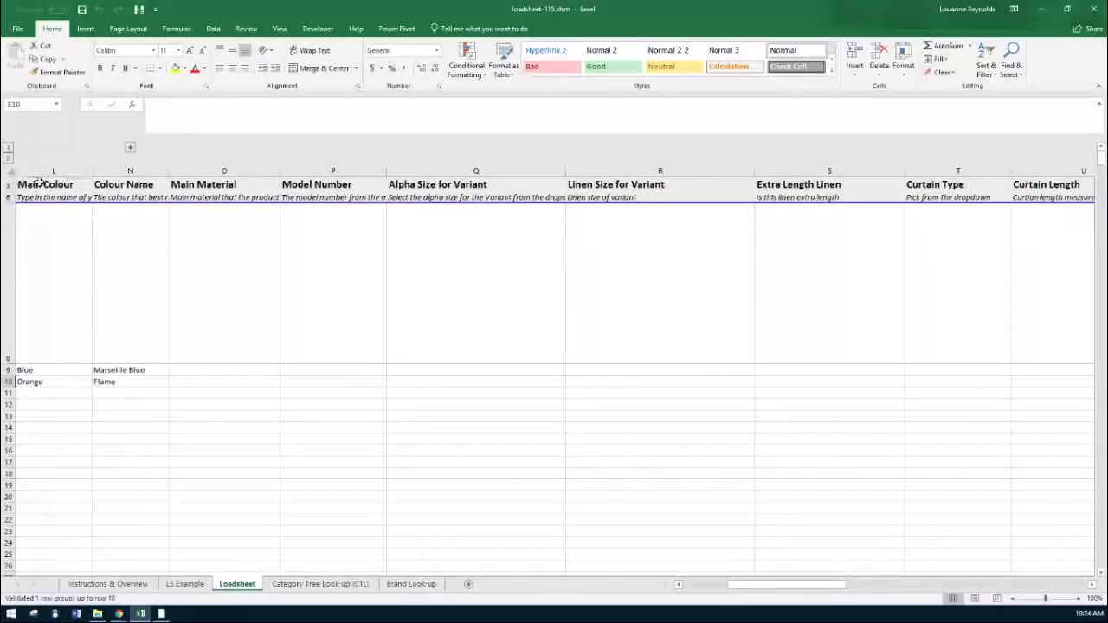
{"action": "left_click", "coordinate": [476, 170]}
{"action": "left_click", "coordinate": [663, 171]}
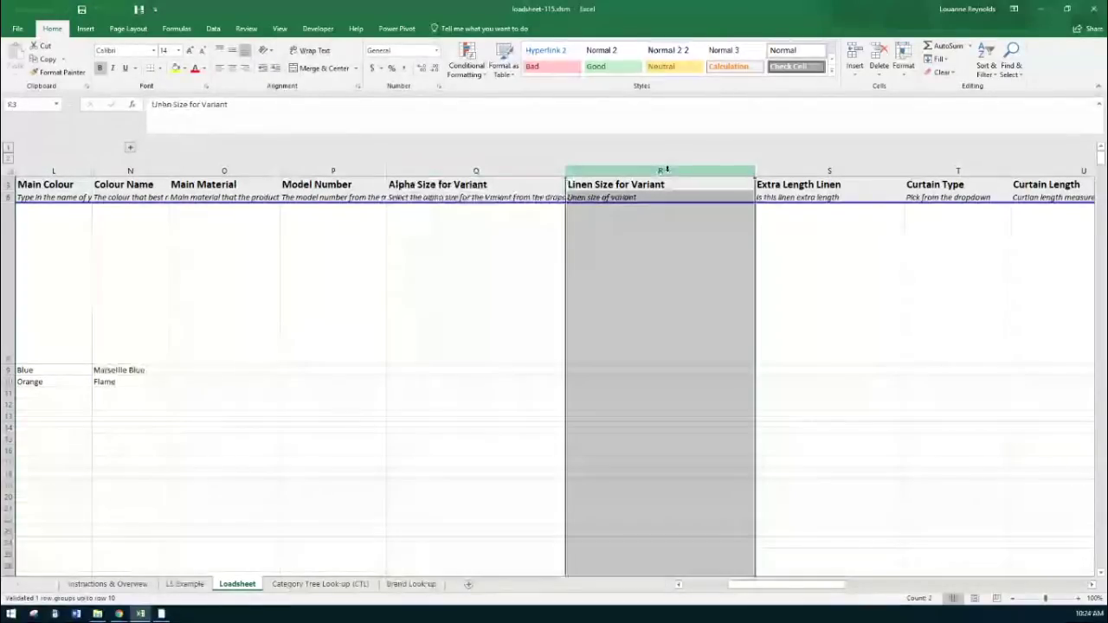
{"action": "left_click_drag", "start_coordinate": [800, 586], "coordinate": [807, 586]}
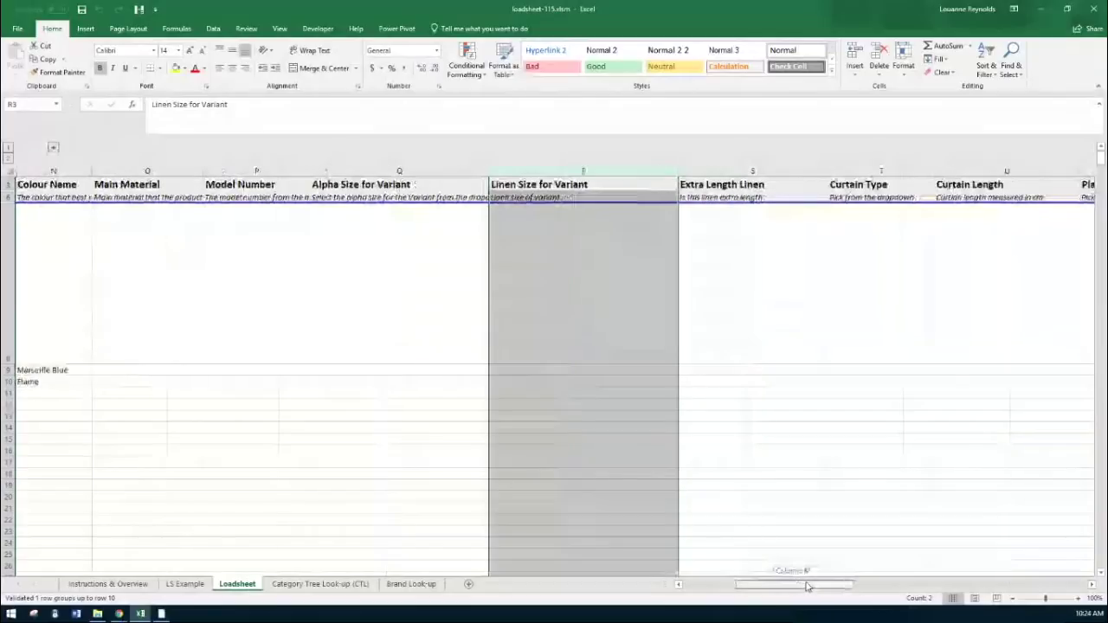
{"action": "left_click_drag", "start_coordinate": [807, 586], "coordinate": [753, 589]}
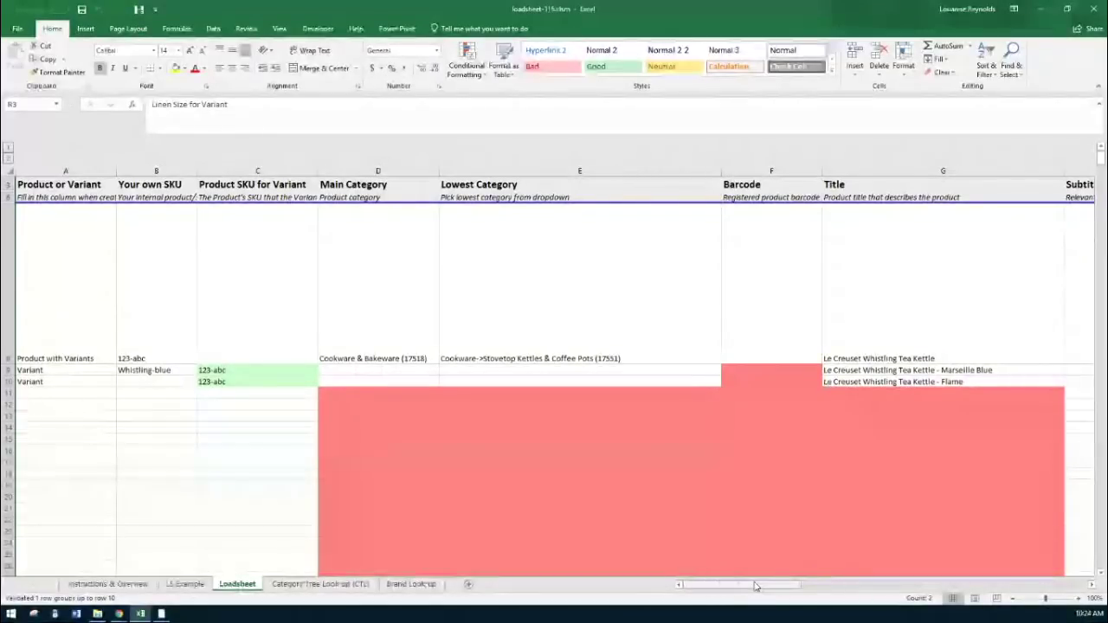
{"action": "left_click_drag", "start_coordinate": [755, 586], "coordinate": [802, 585]}
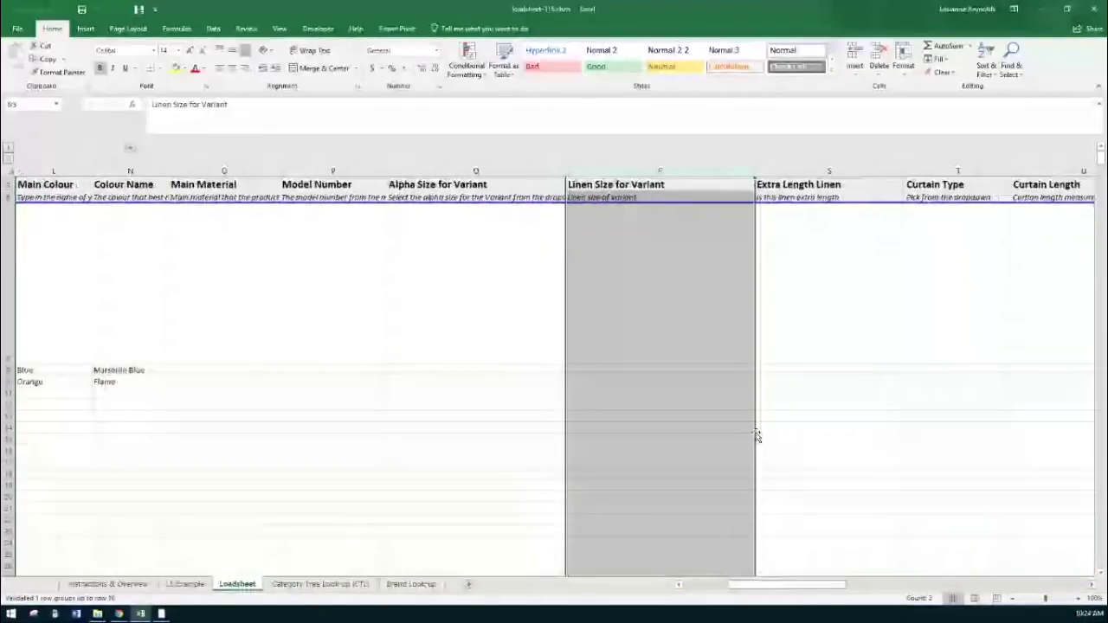
{"action": "left_click", "coordinate": [778, 345]}
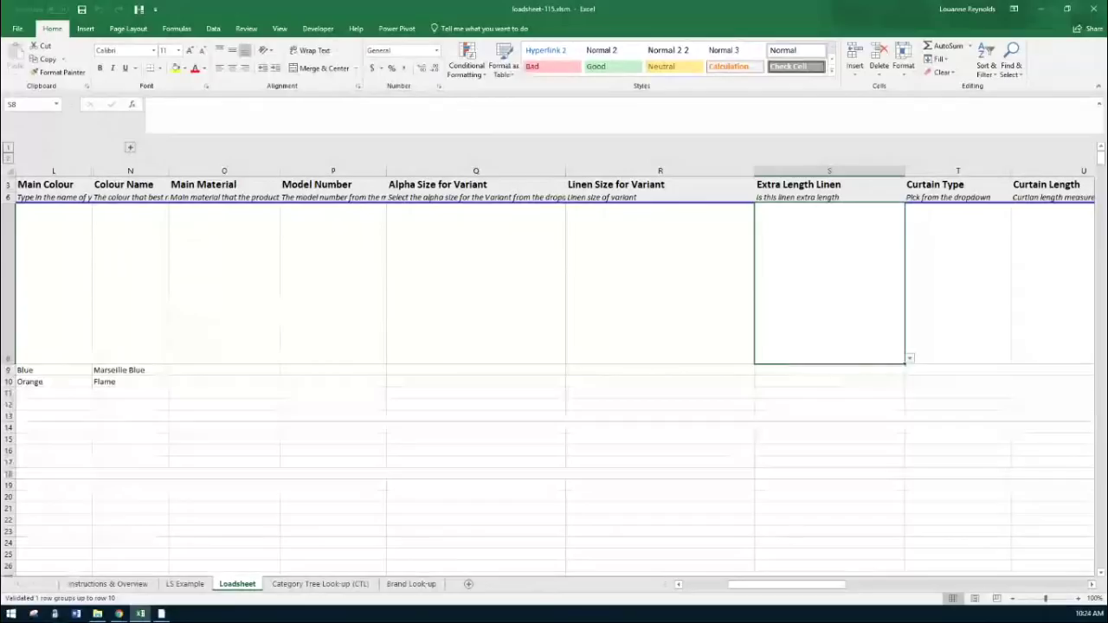
Step: Examine the Product or Variant column for rows 8 and 9 and the options offered for the parent row 8, keeping its value
{"action": "key", "text": "Home"}
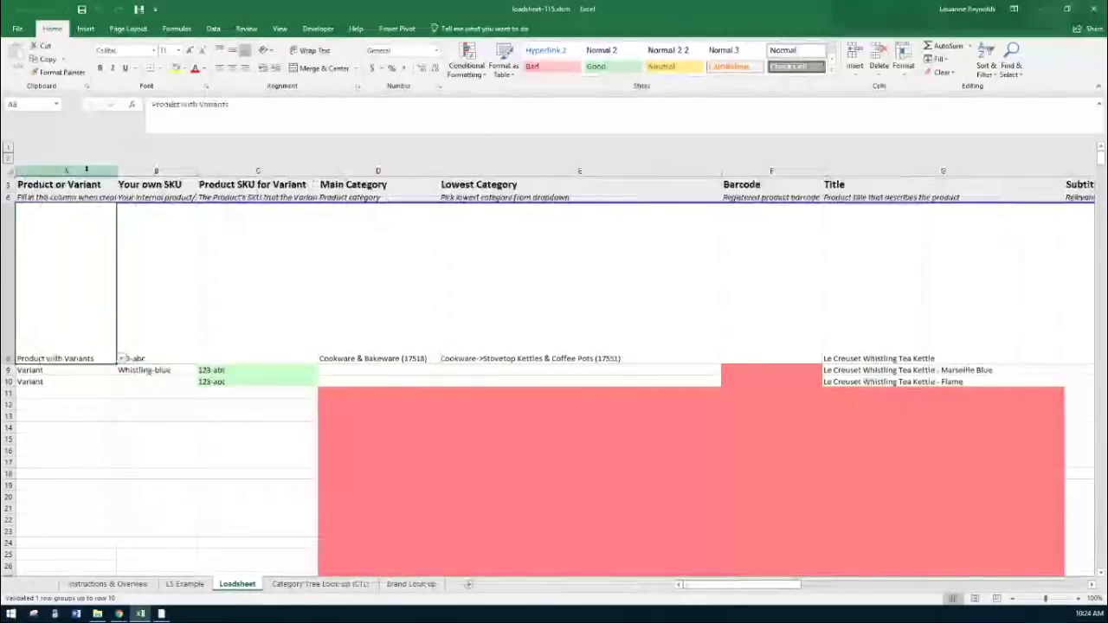
{"action": "left_click", "coordinate": [86, 169]}
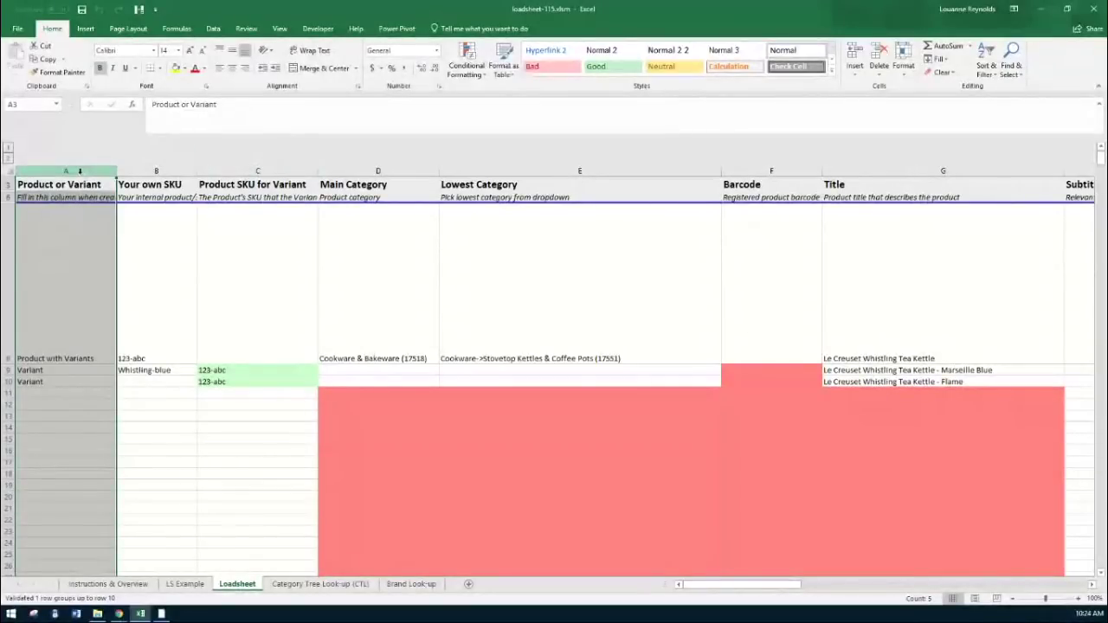
{"action": "left_click", "coordinate": [73, 370]}
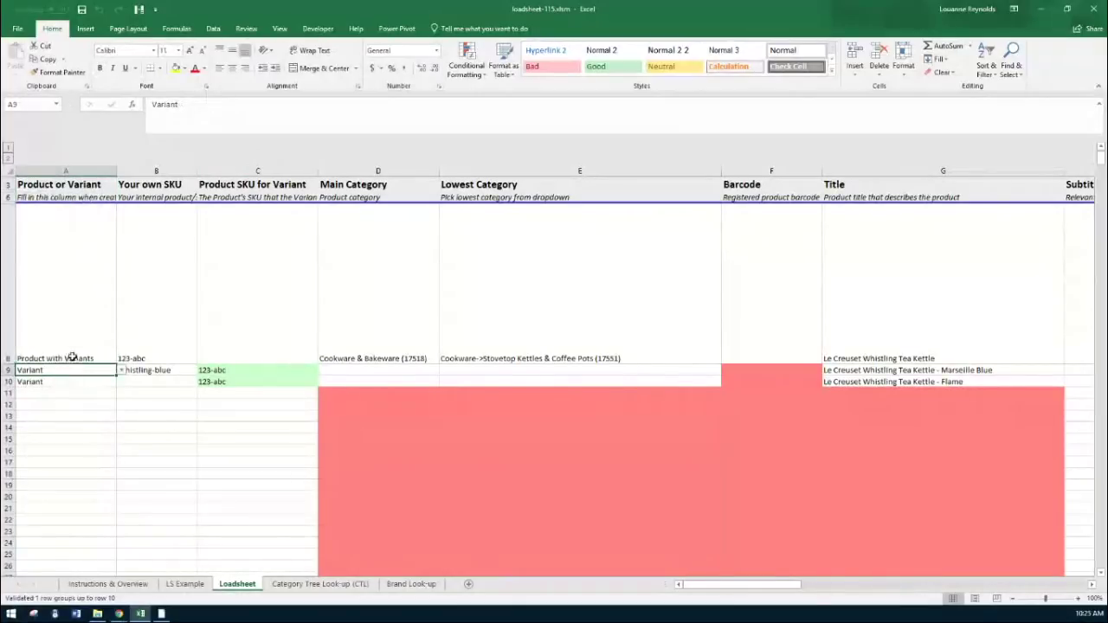
{"action": "left_click", "coordinate": [73, 358]}
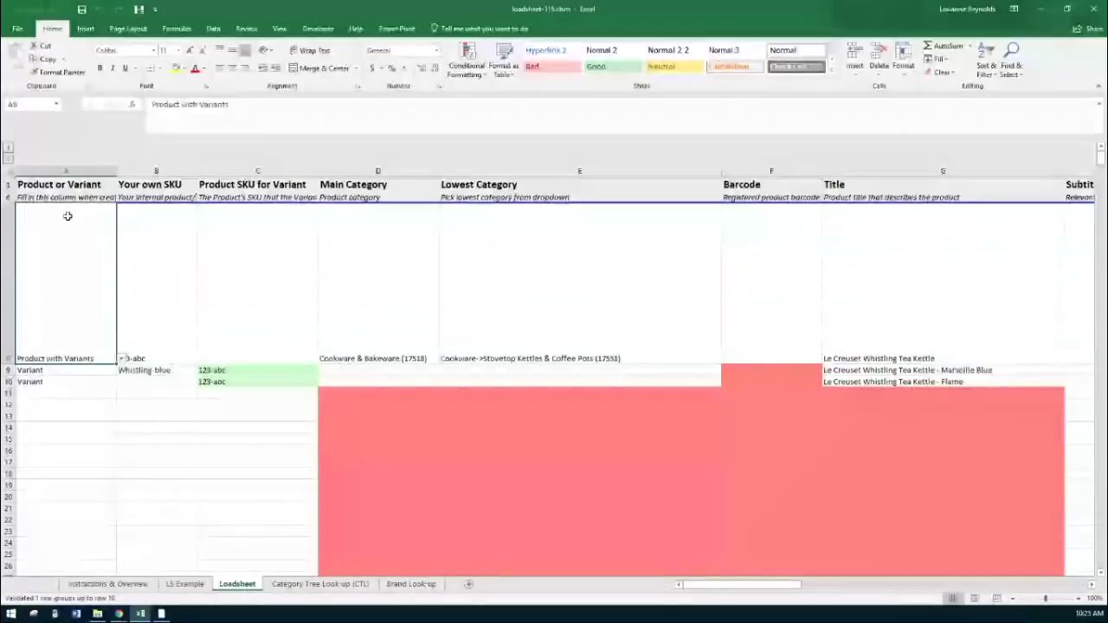
{"action": "left_click", "coordinate": [68, 171]}
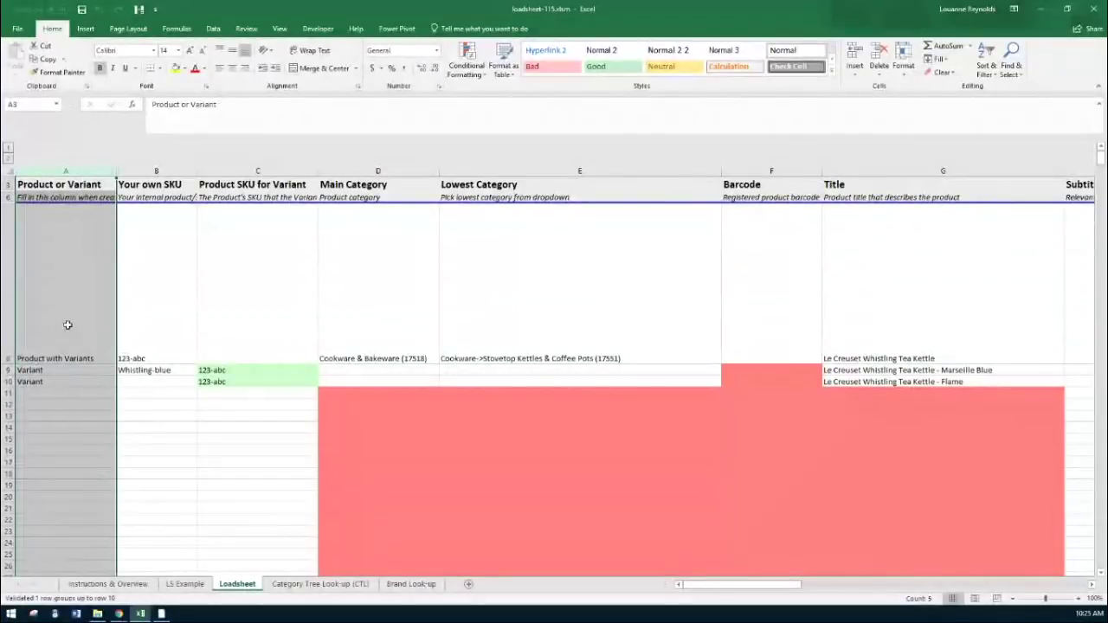
{"action": "left_click", "coordinate": [78, 187]}
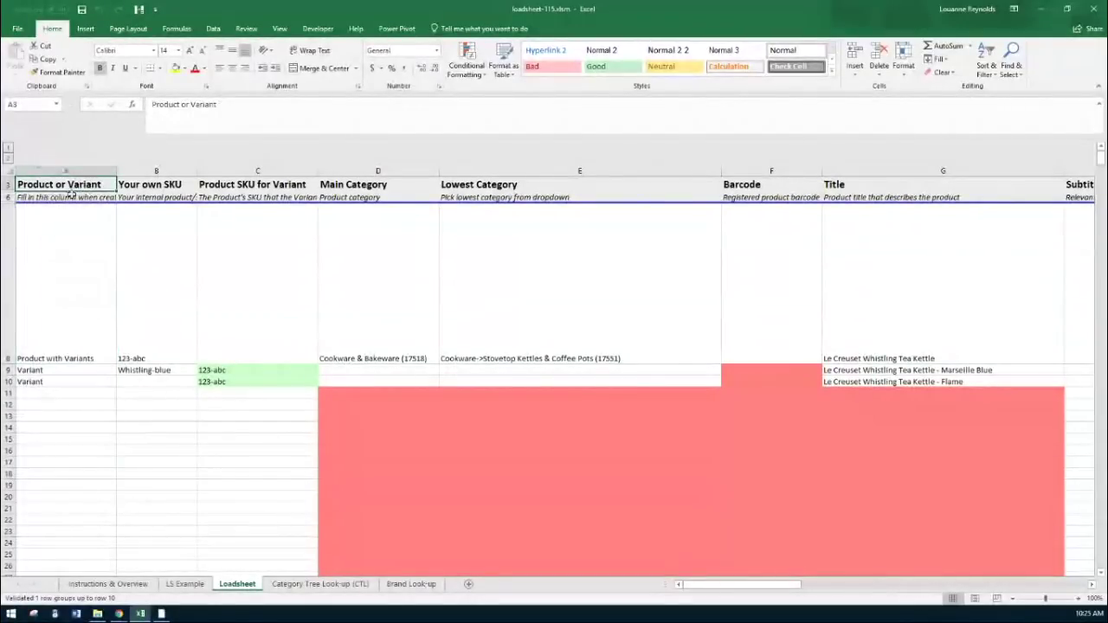
{"action": "left_click", "coordinate": [73, 171]}
{"action": "left_click", "coordinate": [76, 355]}
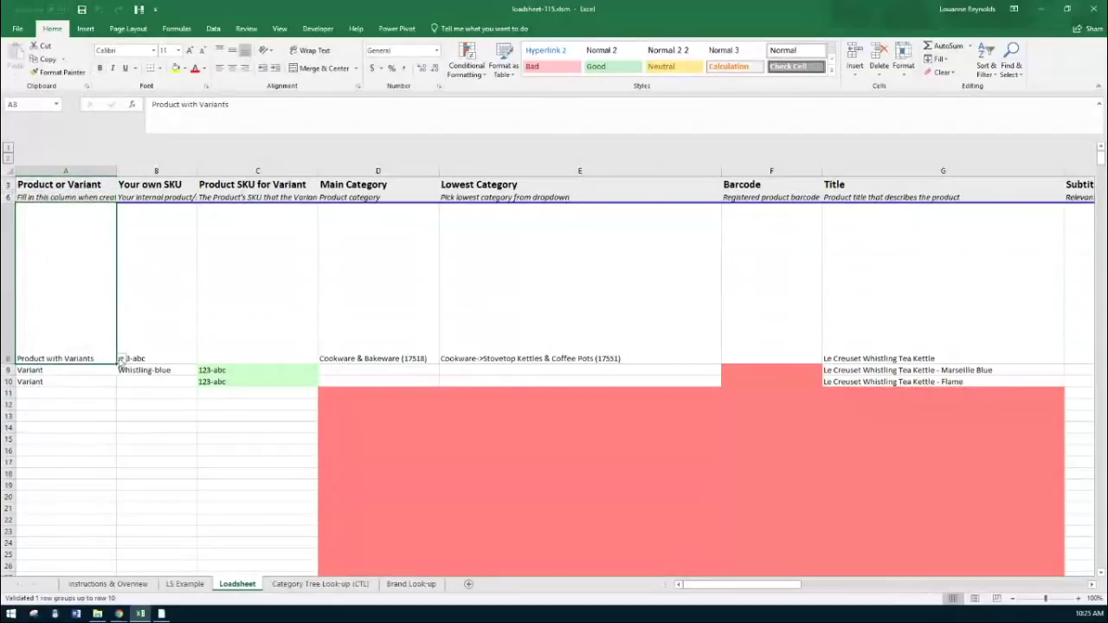
{"action": "left_click", "coordinate": [121, 358]}
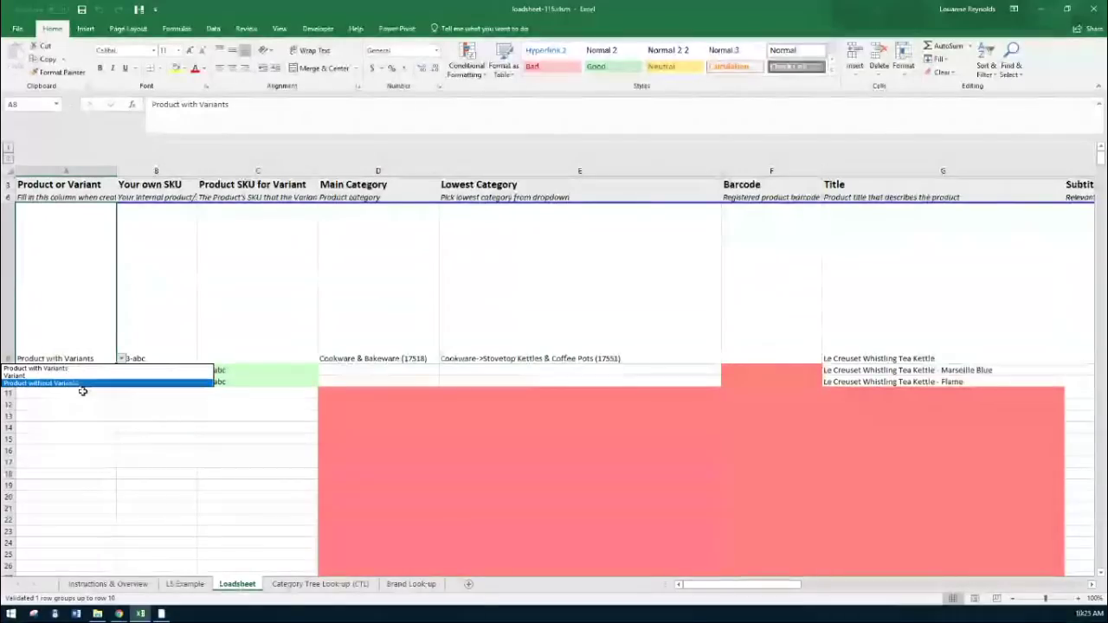
{"action": "key", "text": "Escape"}
Step: Examine the Alpha Size for Variant heading and the row 8 cells for alpha size, Model Number and What's in the Box
{"action": "left_click_drag", "start_coordinate": [784, 587], "coordinate": [824, 587]}
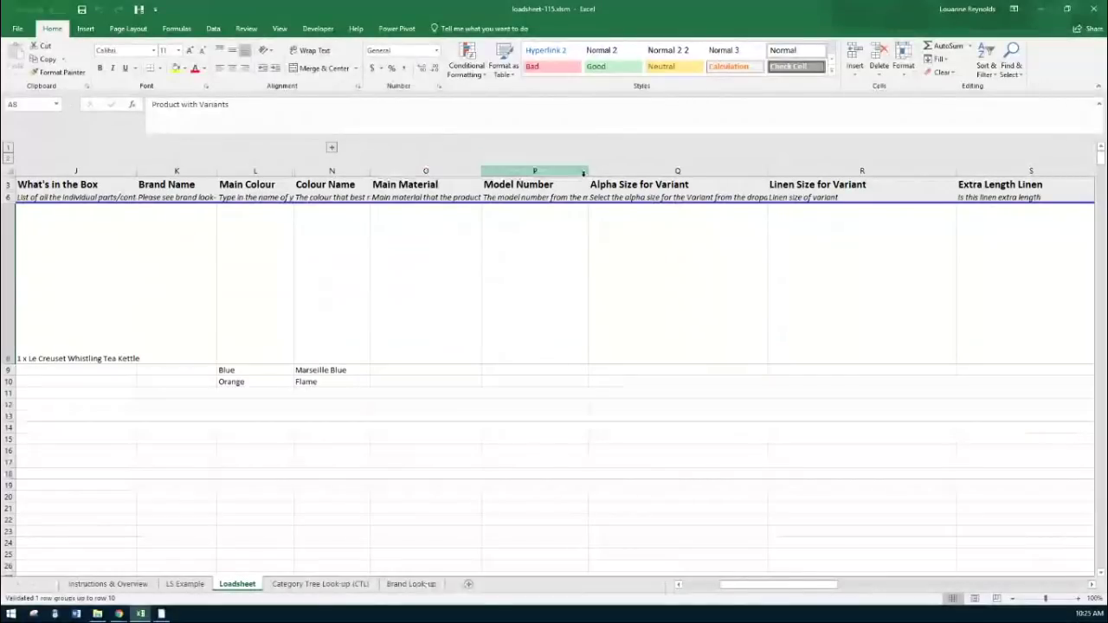
{"action": "left_click", "coordinate": [694, 186]}
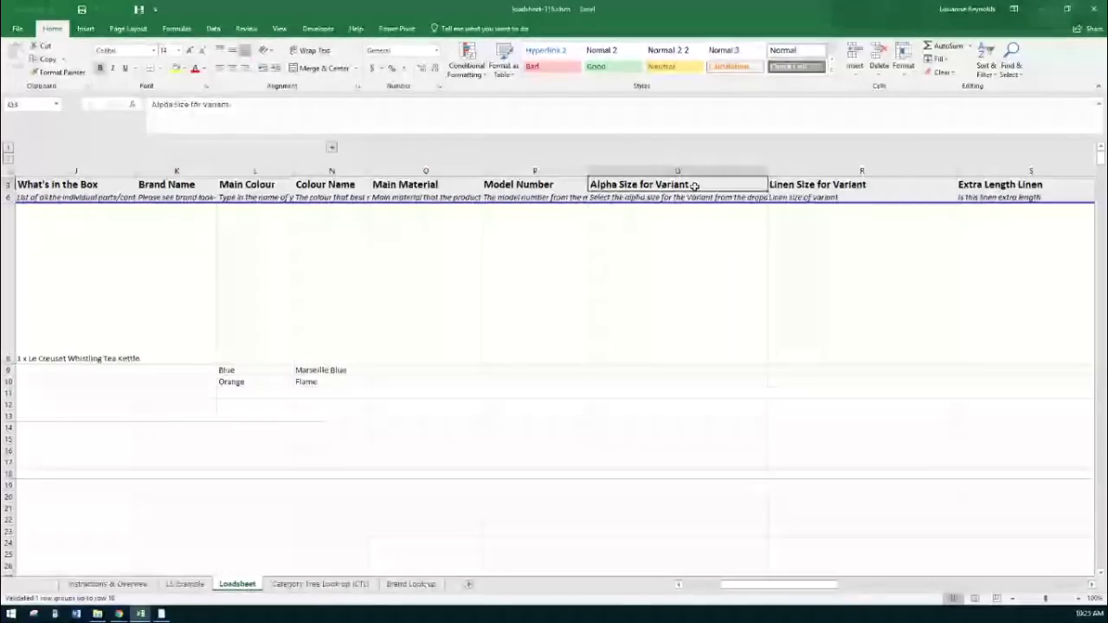
{"action": "double_click", "coordinate": [640, 184]}
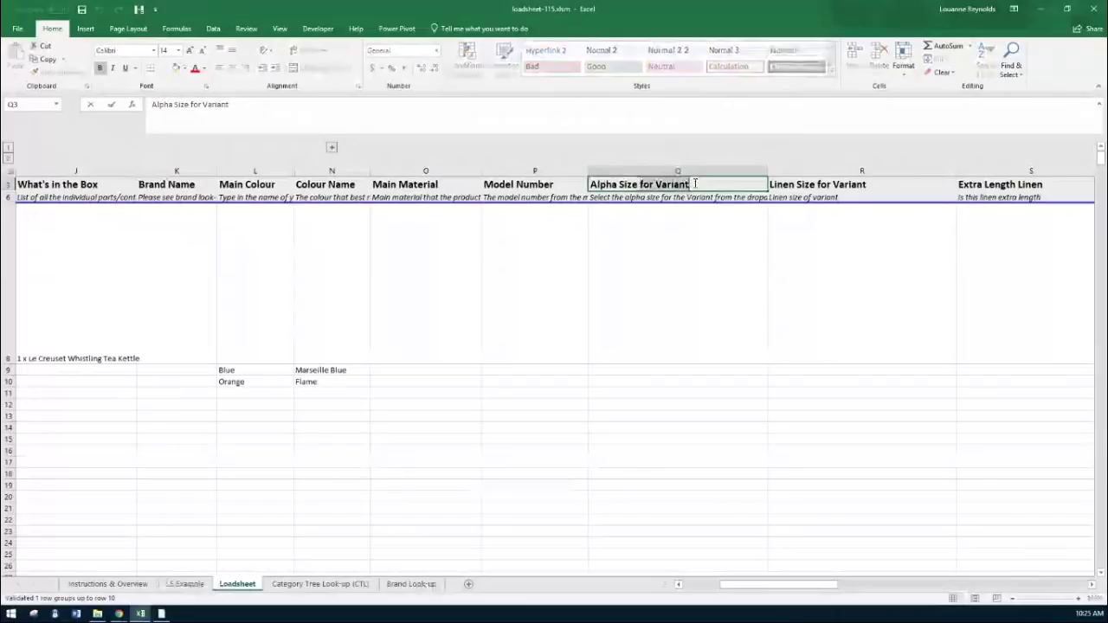
{"action": "left_click", "coordinate": [668, 246]}
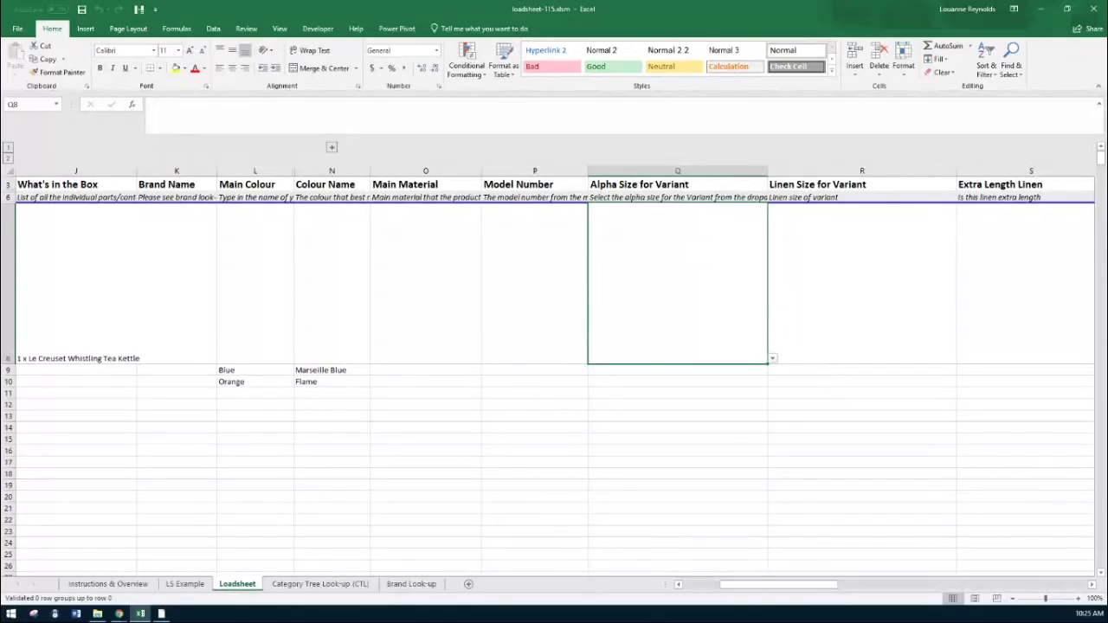
{"action": "left_click", "coordinate": [557, 281]}
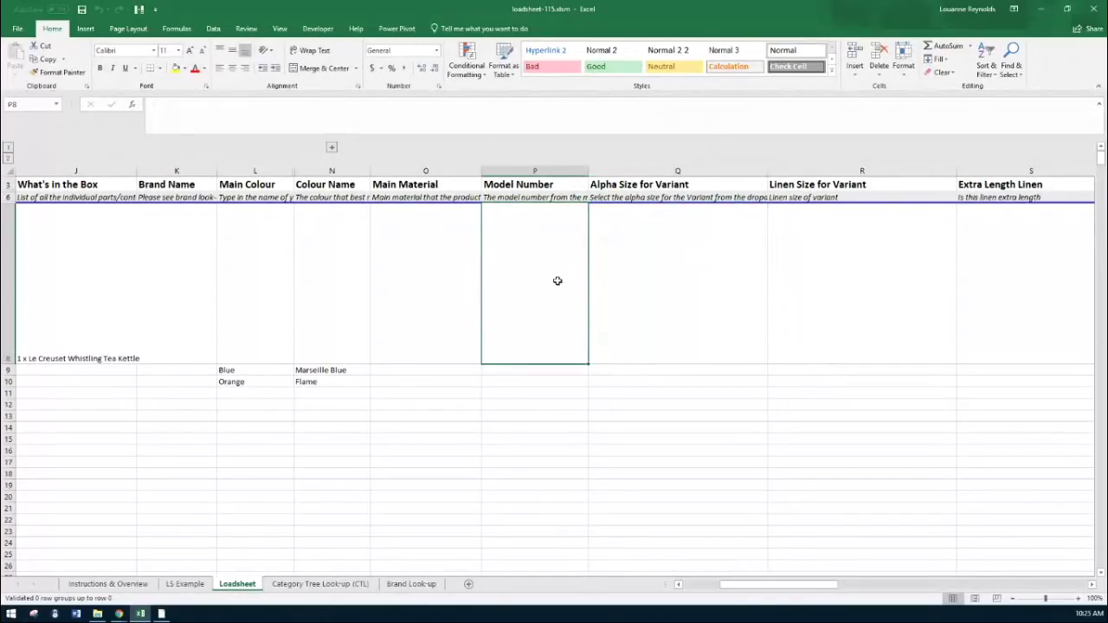
{"action": "left_click", "coordinate": [87, 306]}
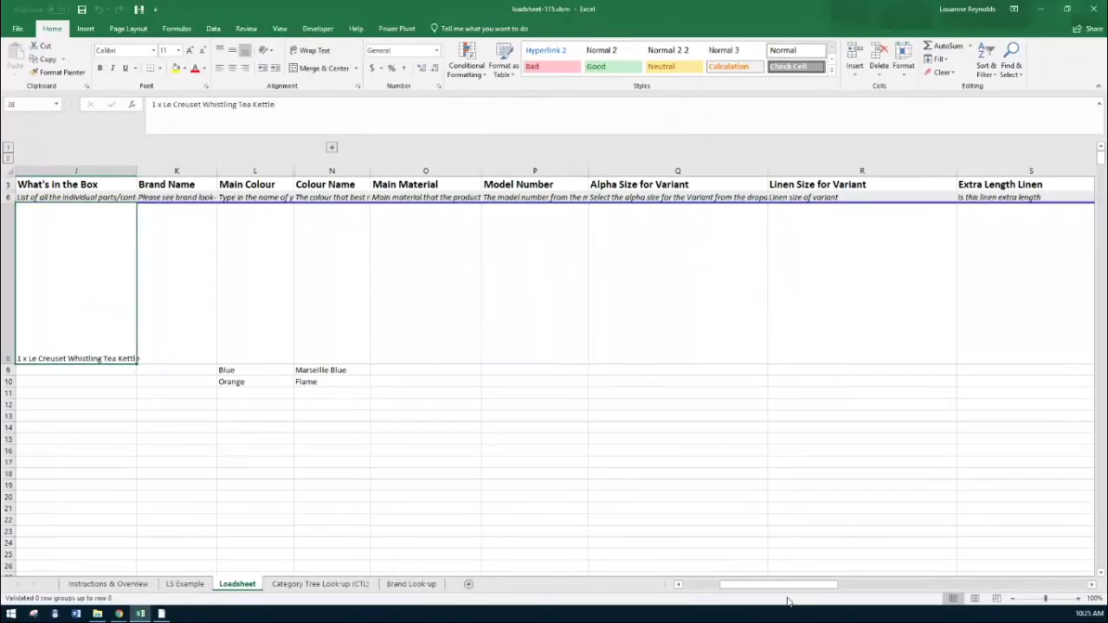
Step: Examine the Product or Variant options offered for the empty row 11, leaving the cell blank
{"action": "left_click_drag", "start_coordinate": [785, 591], "coordinate": [760, 592]}
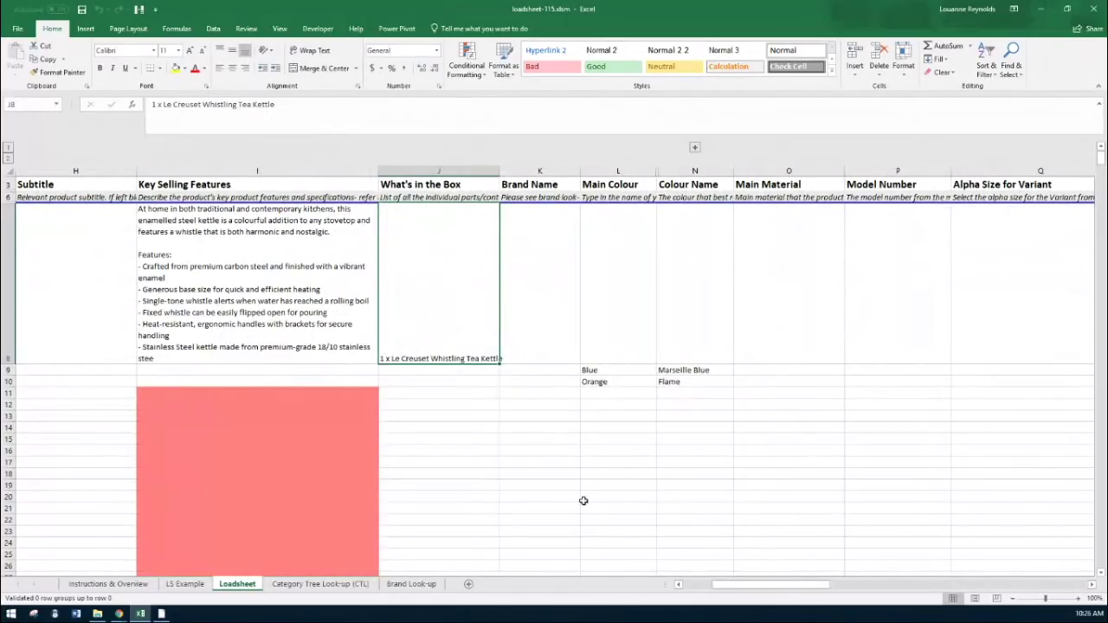
{"action": "left_click_drag", "start_coordinate": [787, 592], "coordinate": [754, 592]}
{"action": "left_click", "coordinate": [60, 392]}
{"action": "left_click", "coordinate": [119, 392]}
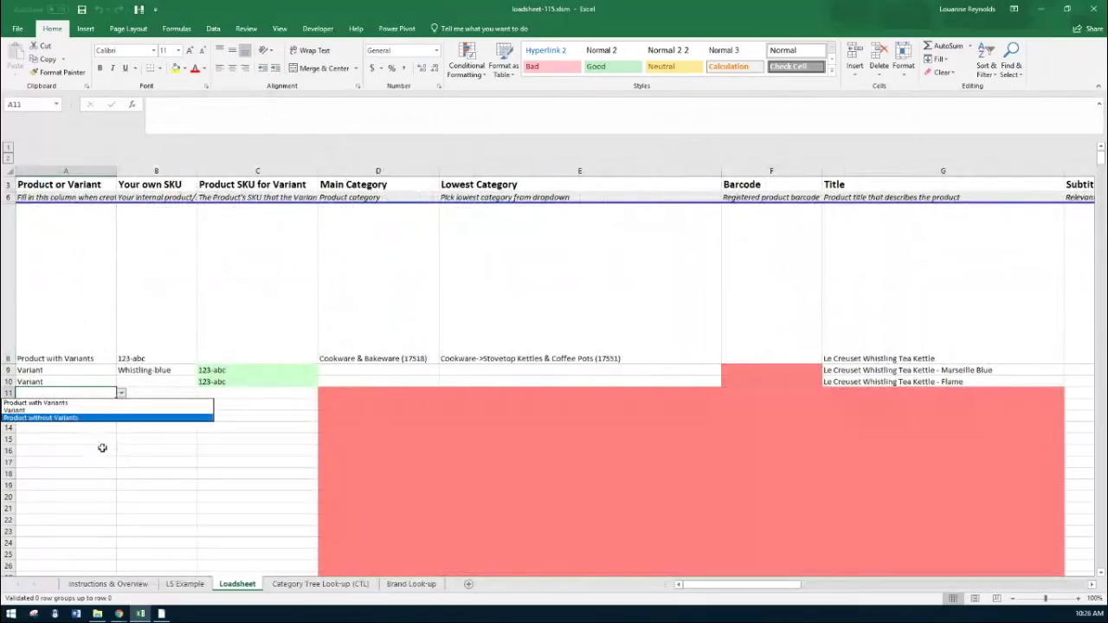
{"action": "key", "text": "Escape"}
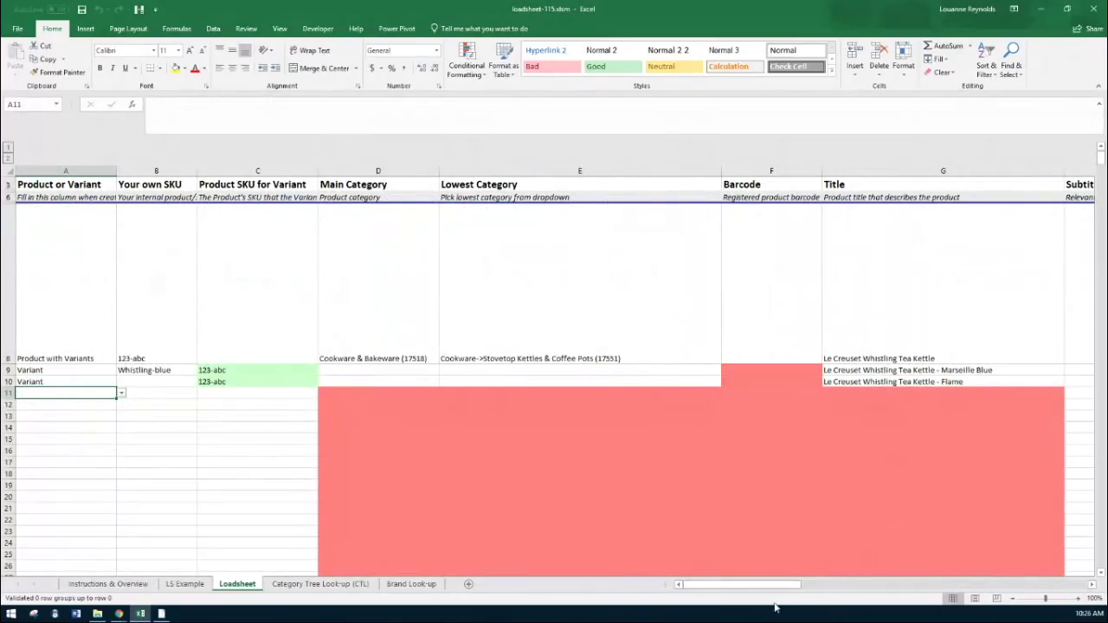
Step: Examine the What's in the Box text for the parent product in row 8, leaving the cell as it is
{"action": "left_click_drag", "start_coordinate": [776, 590], "coordinate": [766, 591]}
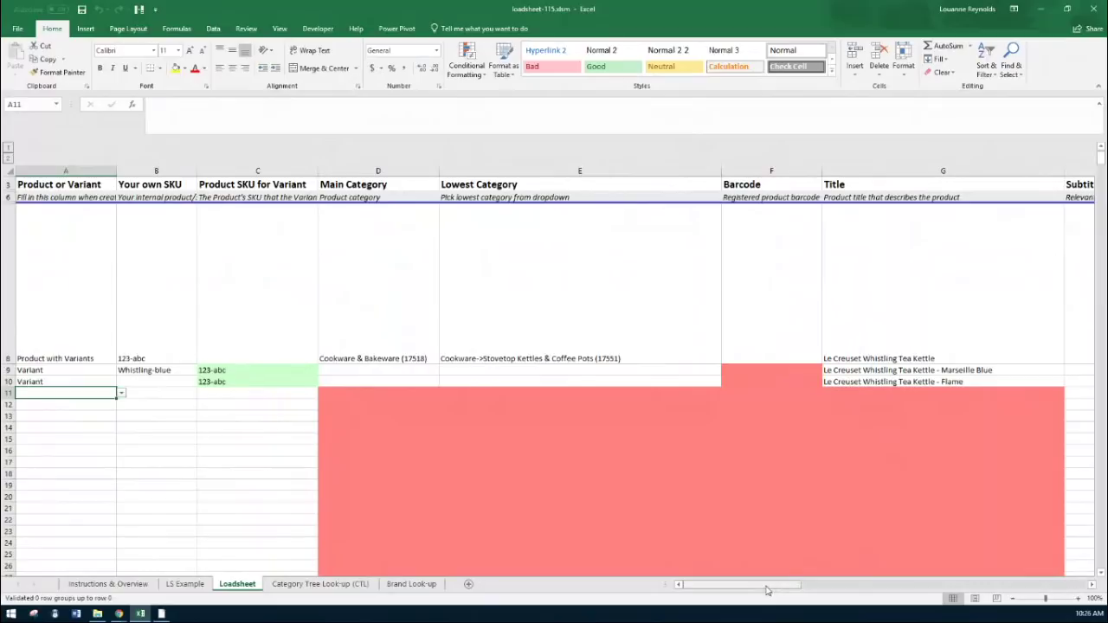
{"action": "left_click_drag", "start_coordinate": [766, 590], "coordinate": [783, 591]}
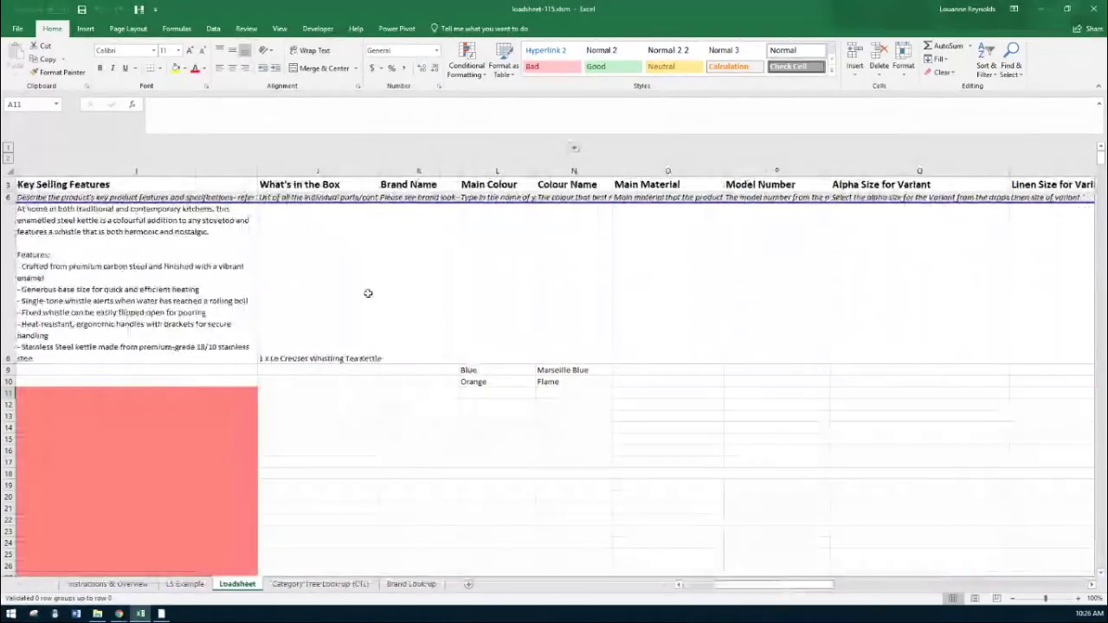
{"action": "left_click", "coordinate": [285, 350]}
{"action": "double_click", "coordinate": [314, 349]}
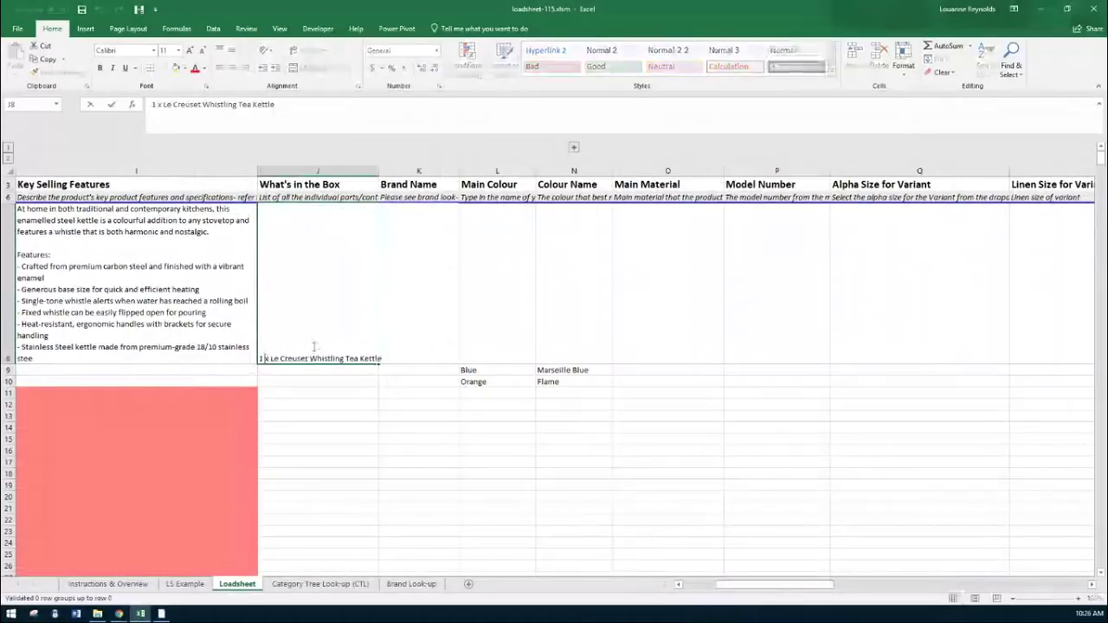
{"action": "key", "text": "Escape"}
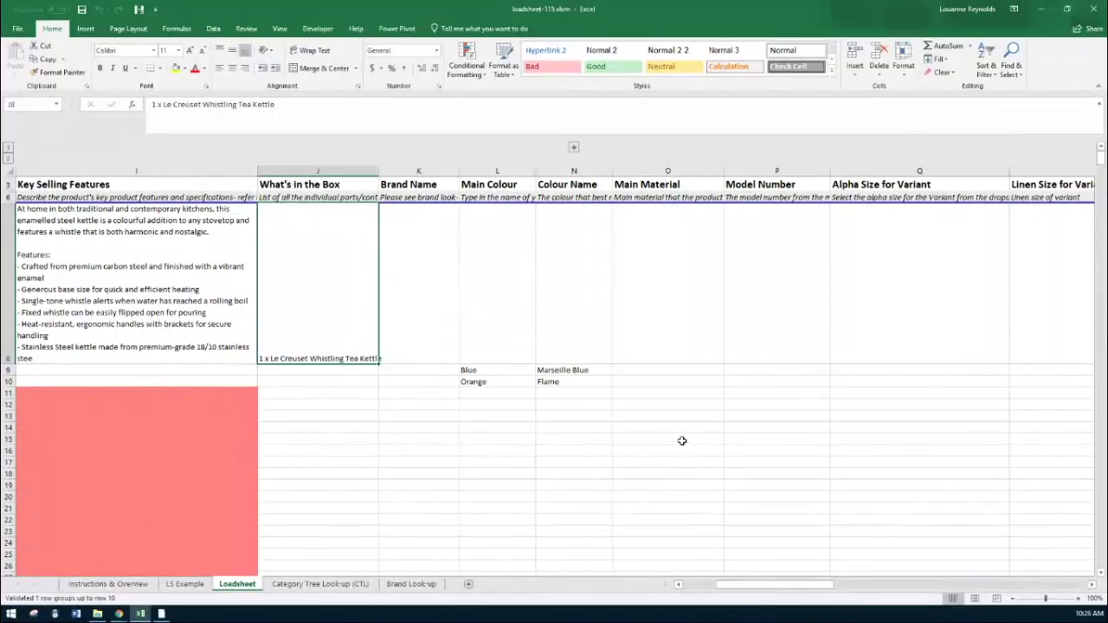
Step: Examine the parent product row 8 and the variant rows 9 and 10 of the loadsheet one by one
{"action": "left_click", "coordinate": [681, 587]}
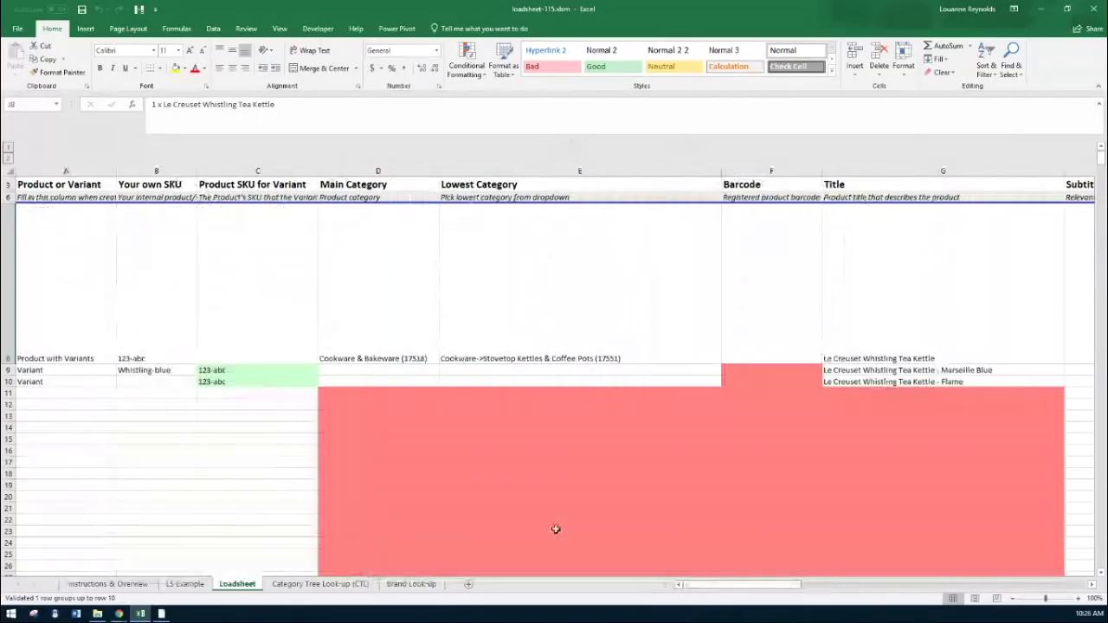
{"action": "left_click", "coordinate": [57, 370]}
{"action": "left_click", "coordinate": [7, 369]}
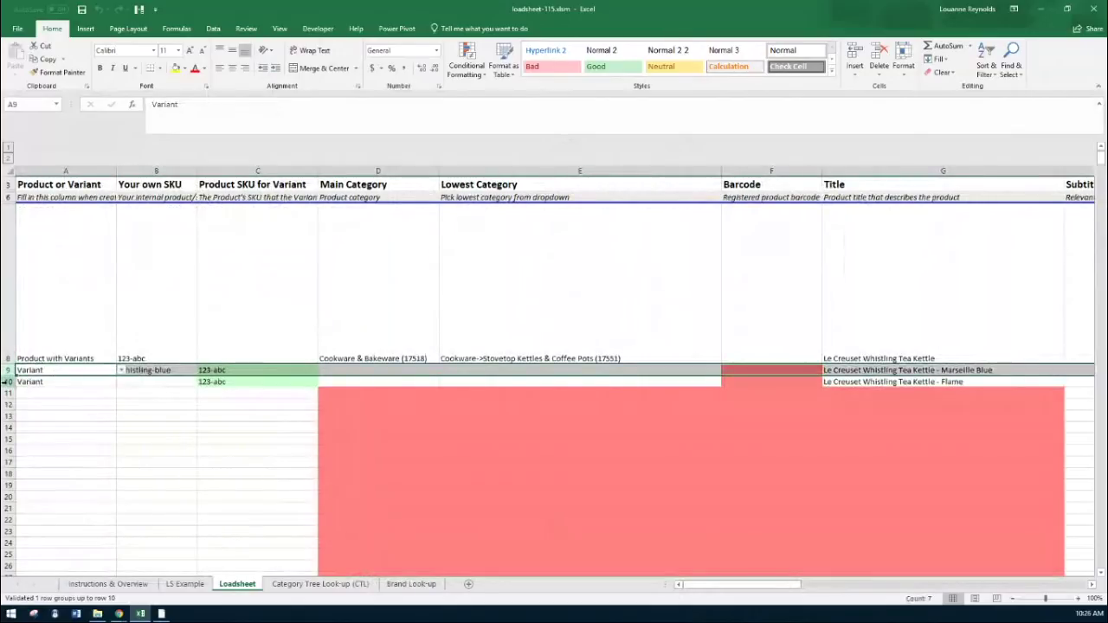
{"action": "left_click", "coordinate": [7, 382]}
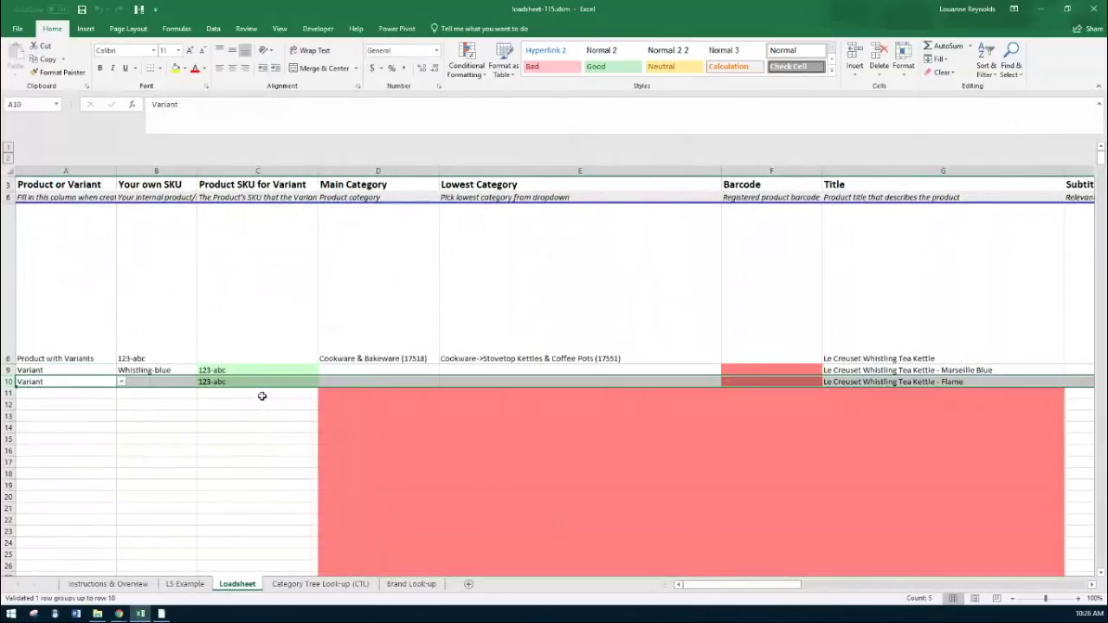
{"action": "left_click", "coordinate": [96, 308]}
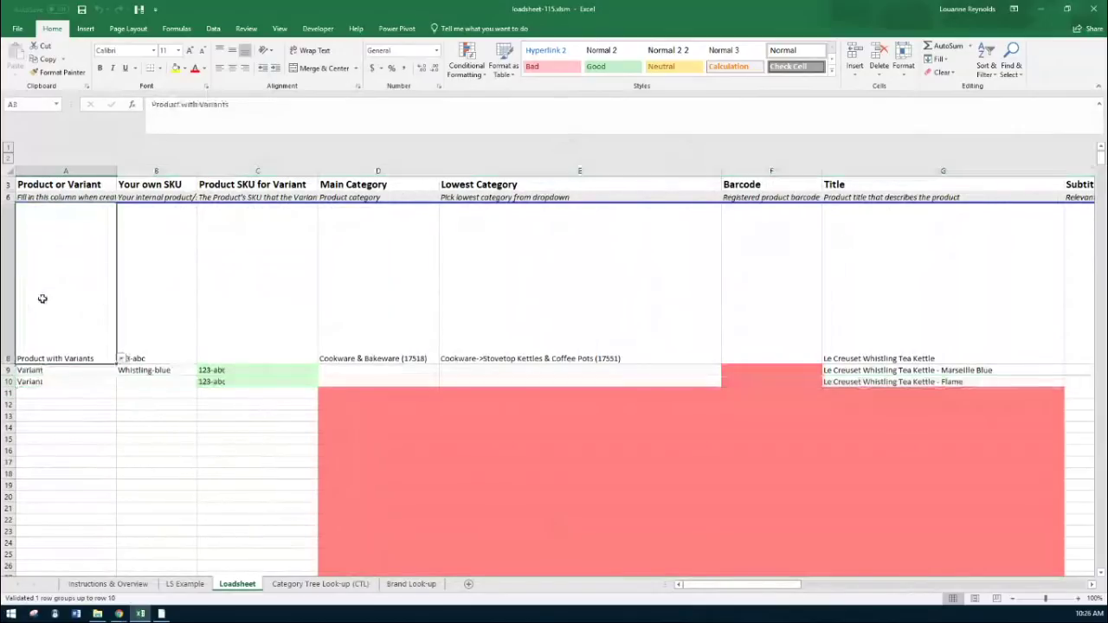
{"action": "key", "text": "shift+space"}
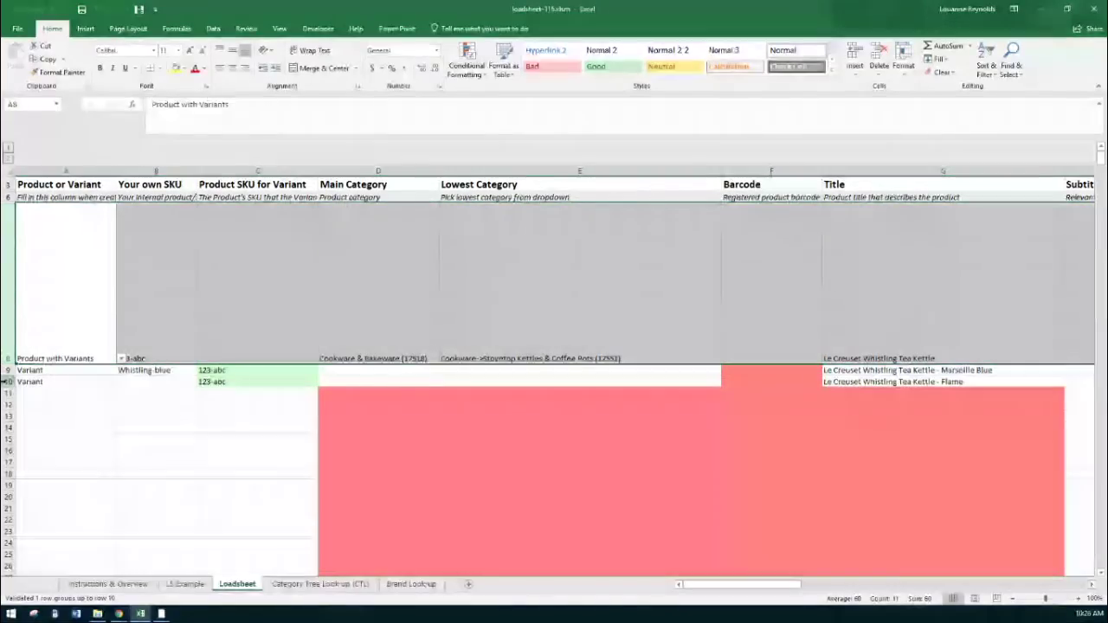
{"action": "left_click", "coordinate": [38, 370]}
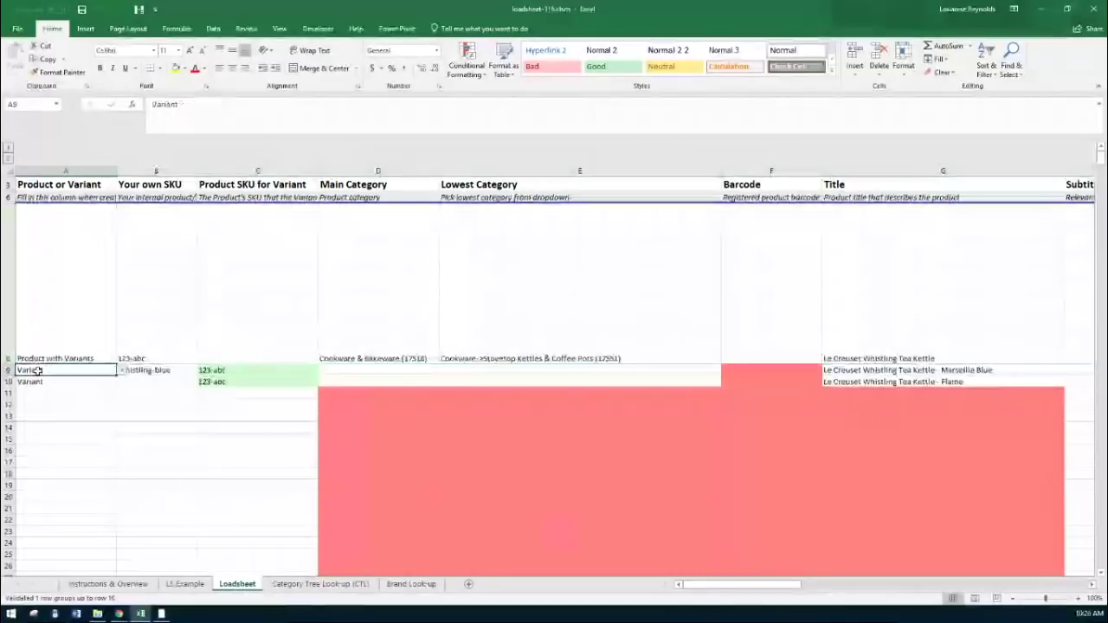
{"action": "left_click", "coordinate": [9, 369]}
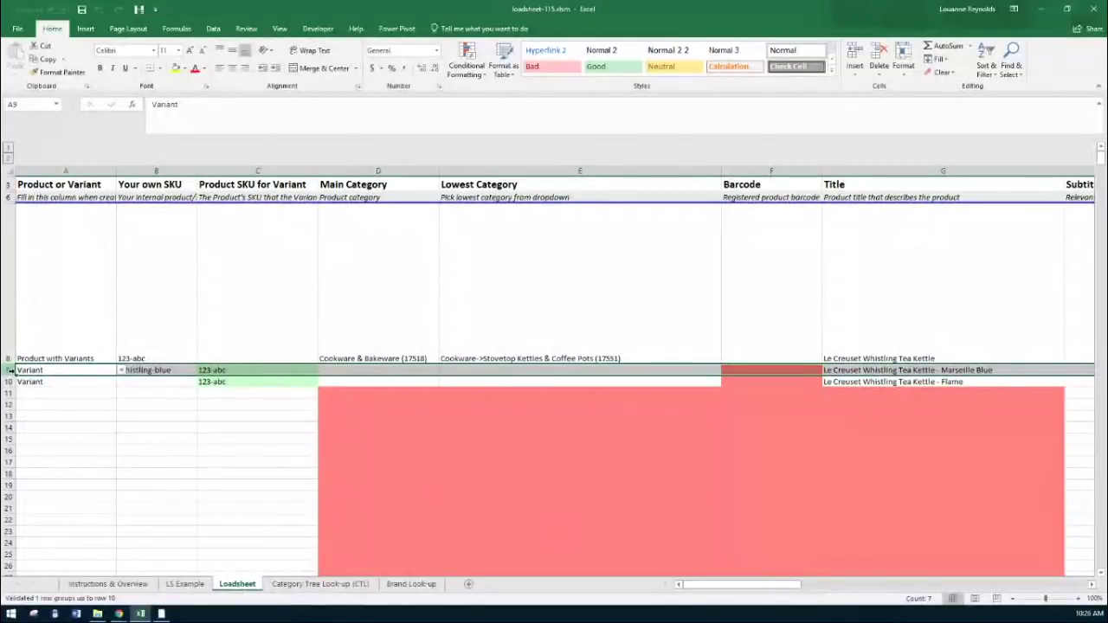
{"action": "left_click", "coordinate": [34, 382]}
{"action": "left_click", "coordinate": [9, 381]}
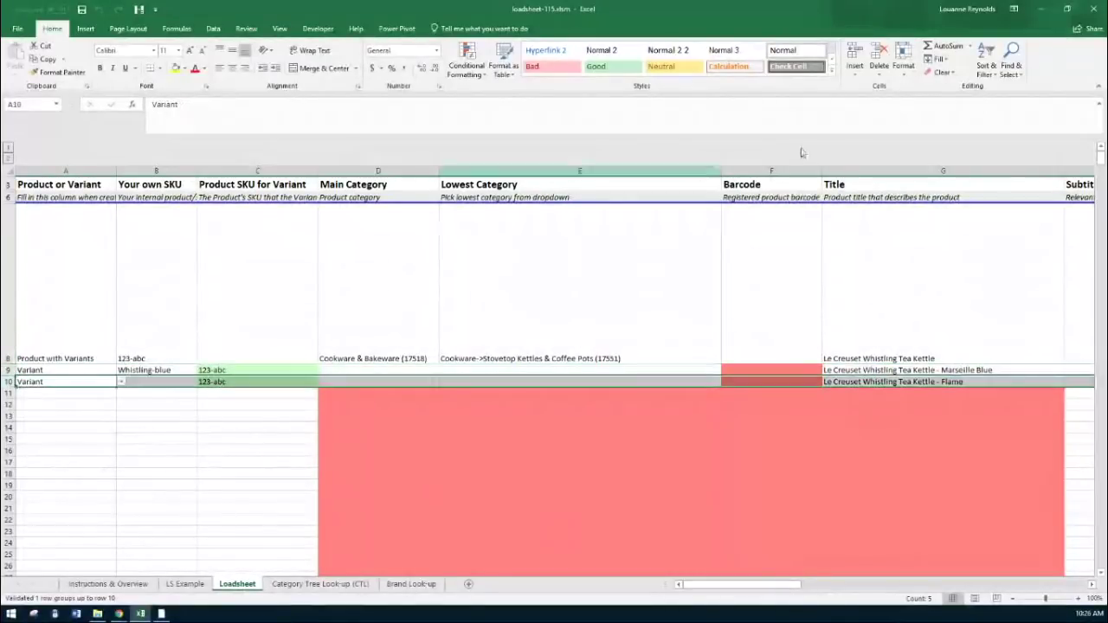
Step: Switch to the browser, open the Le Creuset Whistling Tea Kettle listing and examine its price range
{"action": "left_click", "coordinate": [1041, 8]}
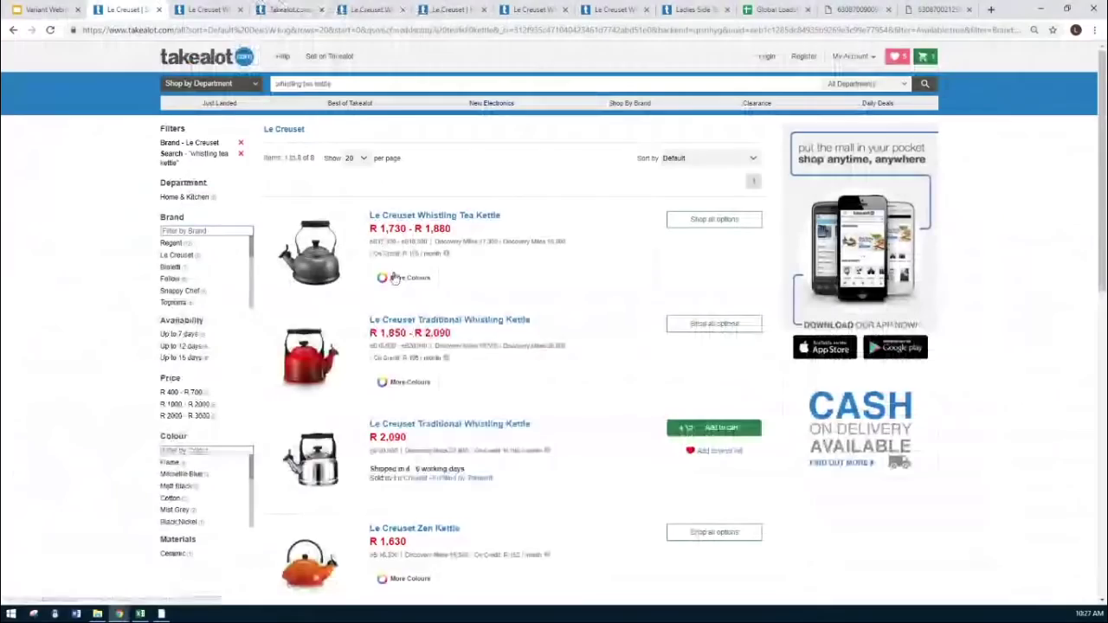
{"action": "left_click", "coordinate": [394, 278]}
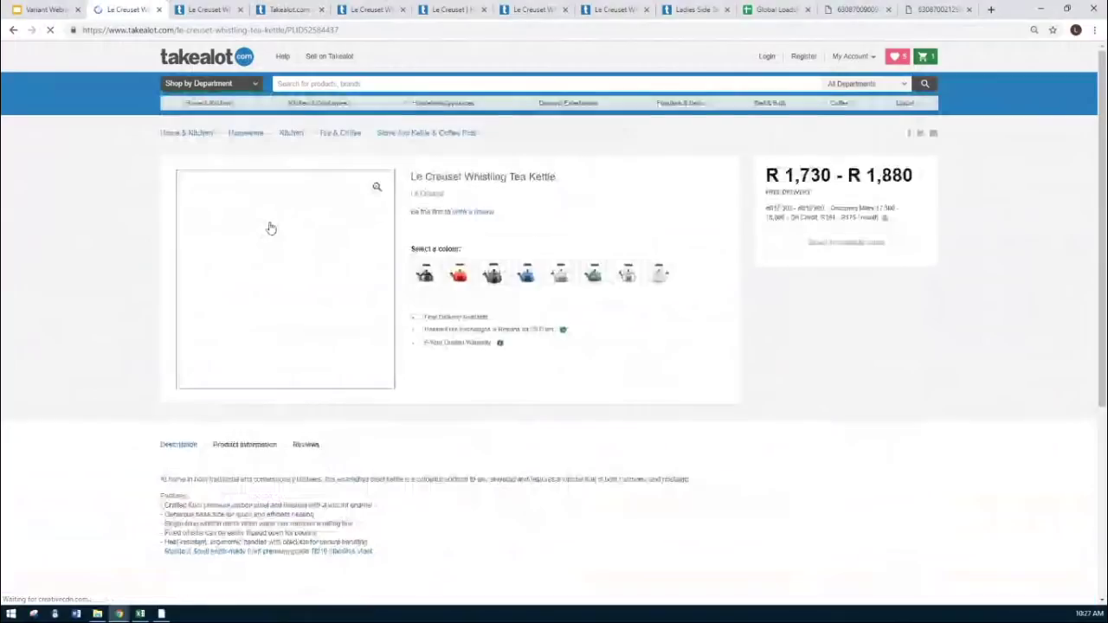
{"action": "mouse_move", "coordinate": [796, 175]}
{"action": "left_mouse_down"}
{"action": "mouse_move", "coordinate": [785, 175]}
{"action": "mouse_move", "coordinate": [915, 176]}
{"action": "mouse_move", "coordinate": [781, 176]}
{"action": "left_mouse_up"}
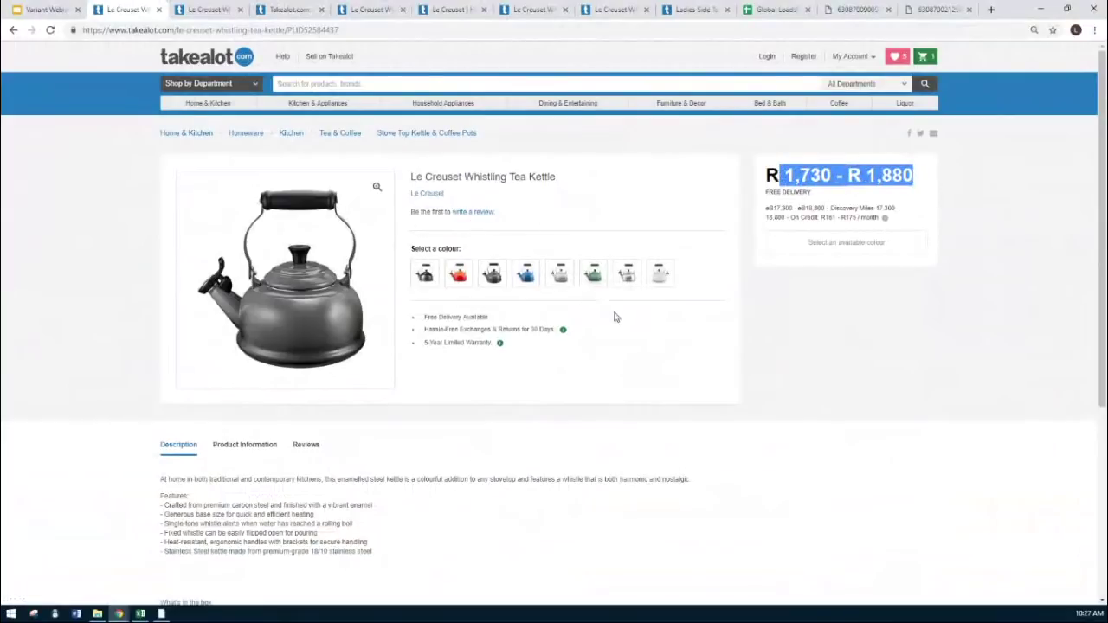
Step: Examine the listing's colour selection prompt and Features list, and select the Black Nickel colour
{"action": "left_click", "coordinate": [819, 260]}
{"action": "double_click", "coordinate": [824, 252]}
{"action": "left_click", "coordinate": [824, 252]}
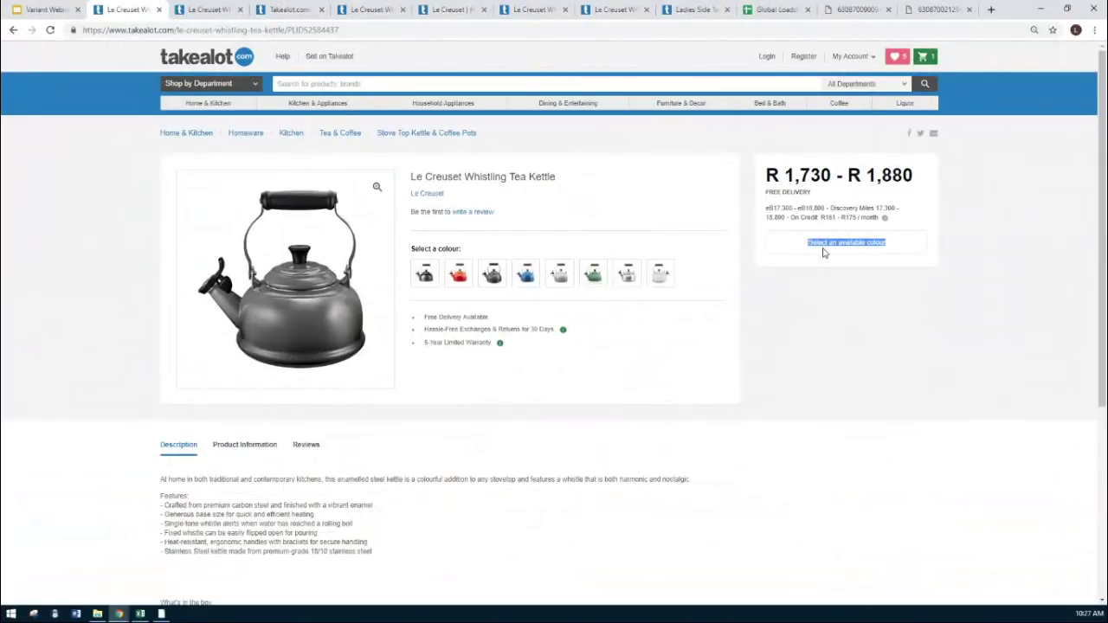
{"action": "left_click", "coordinate": [891, 247]}
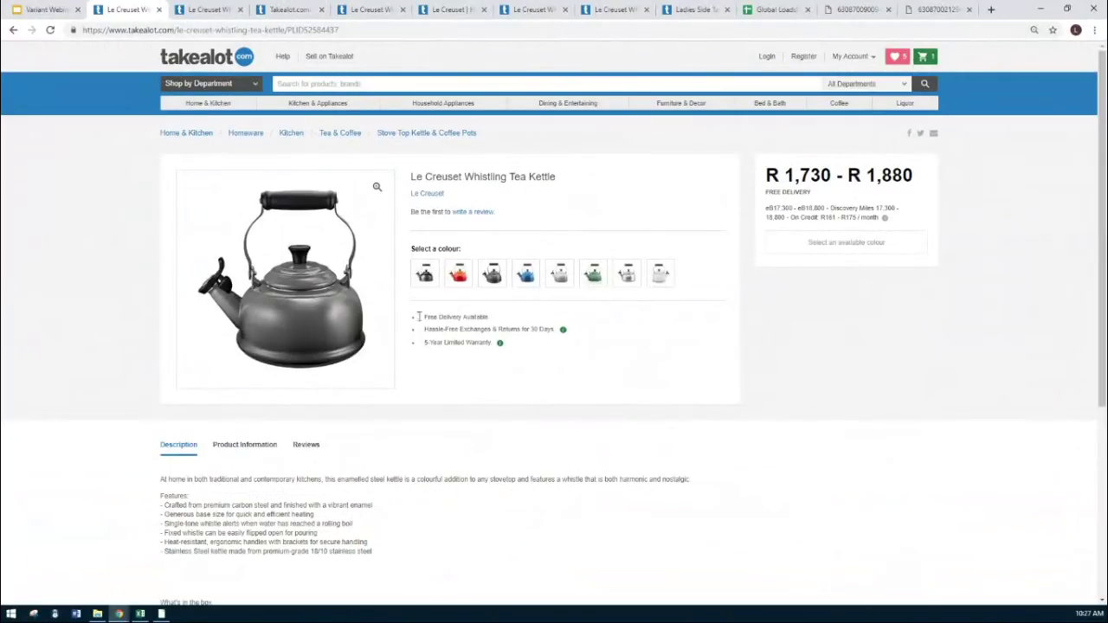
{"action": "left_click_drag", "start_coordinate": [160, 491], "coordinate": [376, 564]}
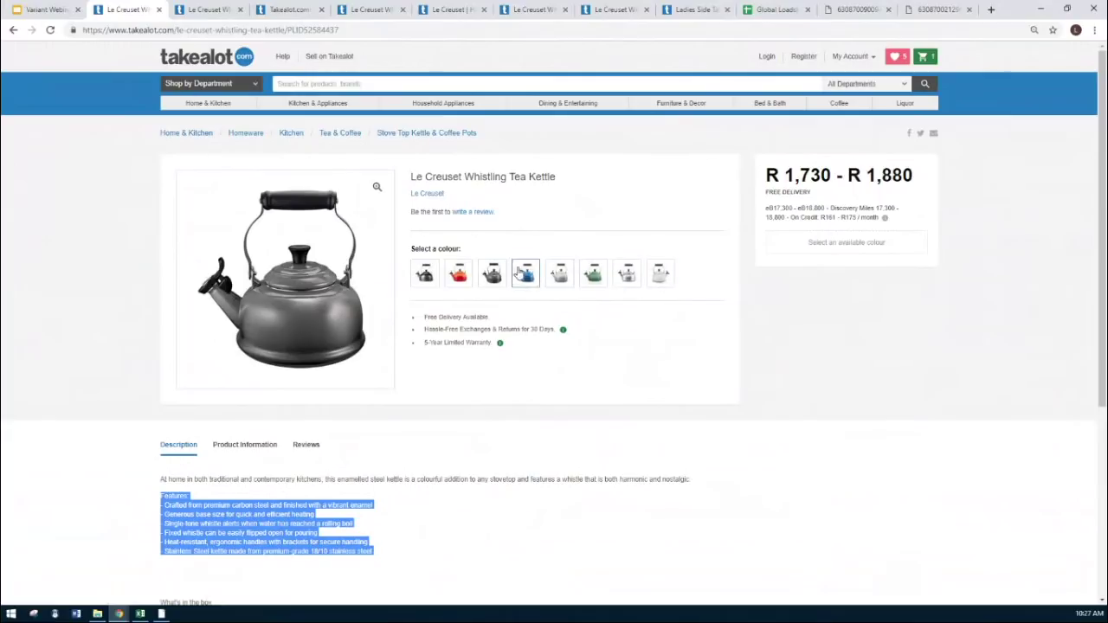
{"action": "left_click", "coordinate": [424, 286]}
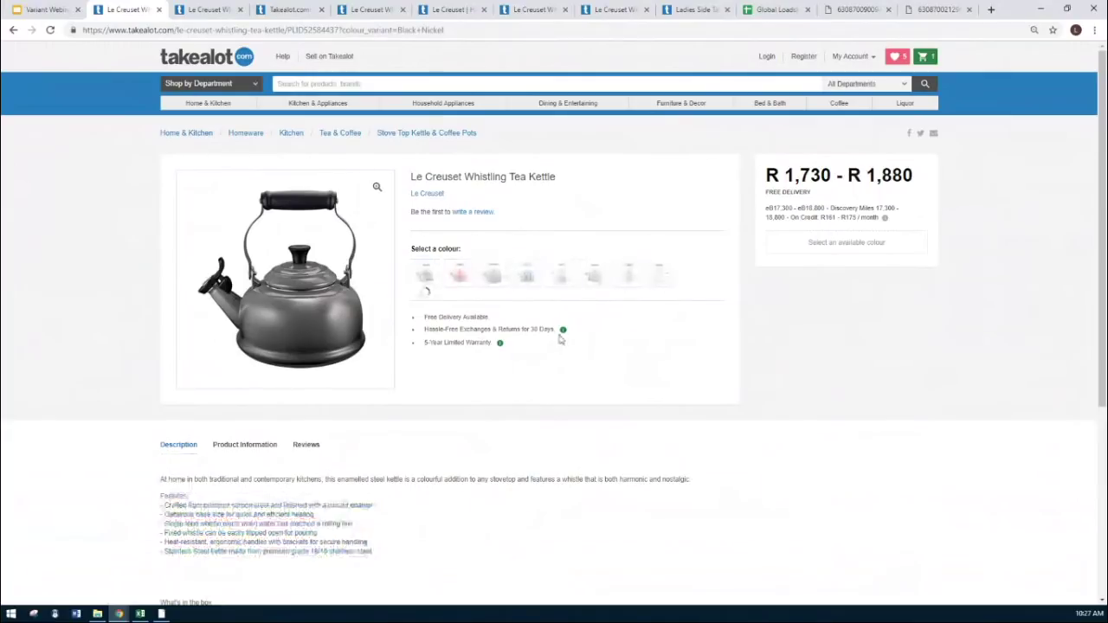
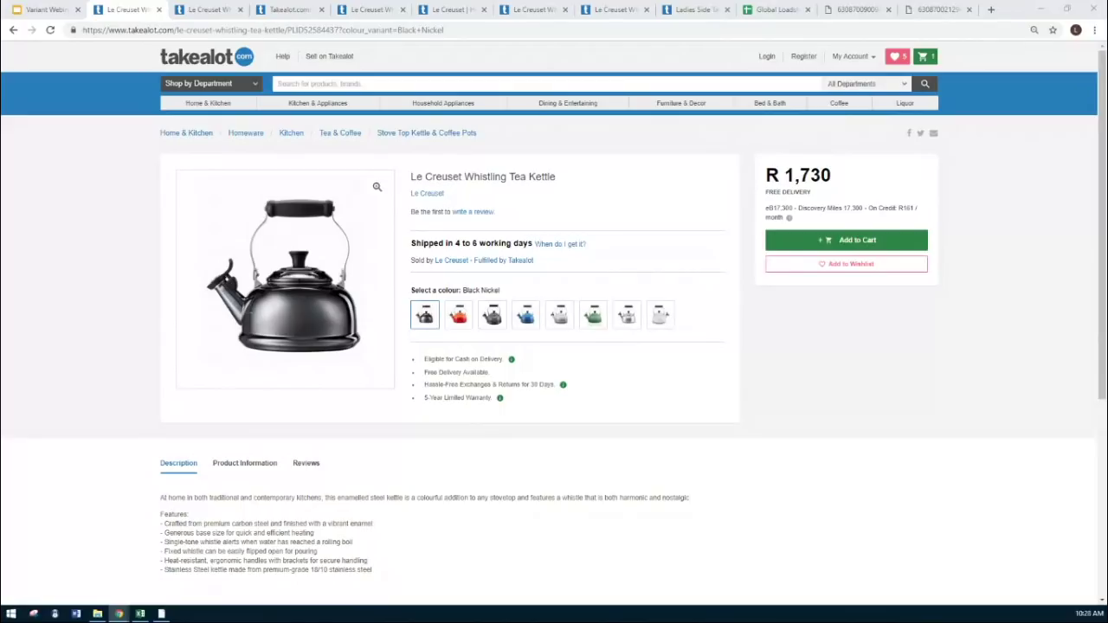
Step: Bring the New Product Information Loadsheet Instructions into the main browser window, and browse the Category Tree Look-up (CTL) sheet in Excel
{"action": "left_click_drag", "start_coordinate": [3, 282], "coordinate": [793, 7]}
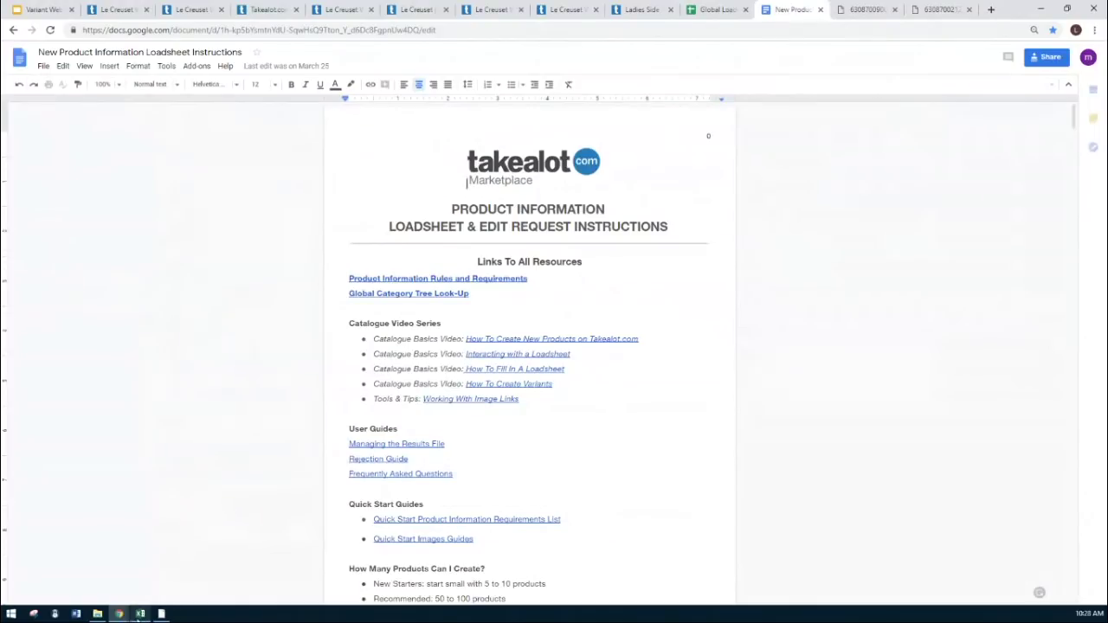
{"action": "left_click", "coordinate": [140, 614]}
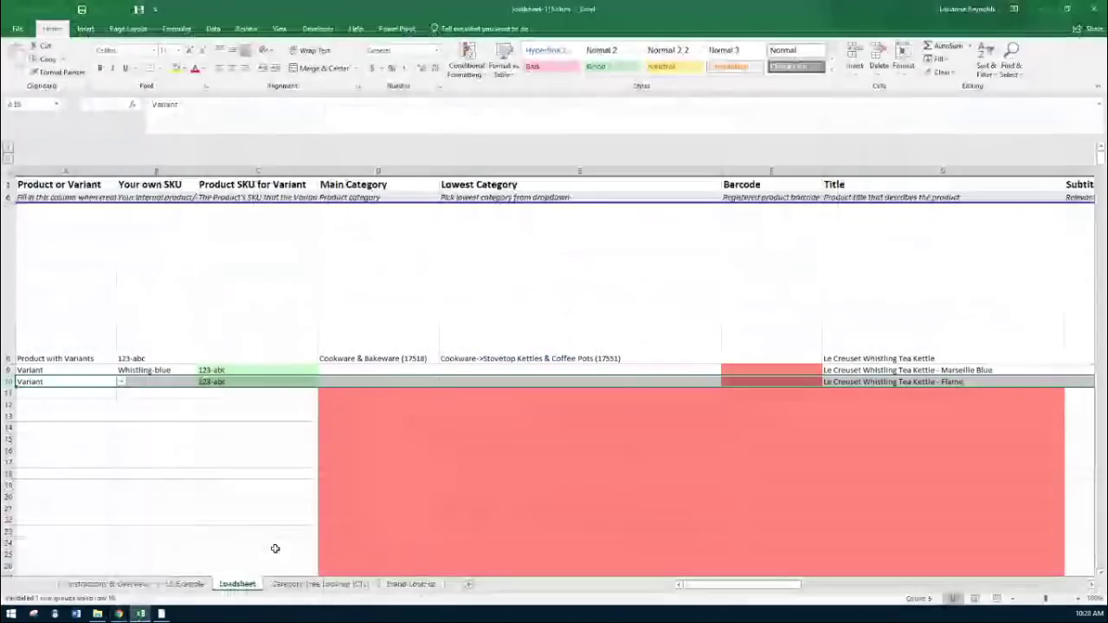
{"action": "left_click", "coordinate": [305, 585]}
{"action": "left_click", "coordinate": [317, 344]}
{"action": "key", "text": "Up"}
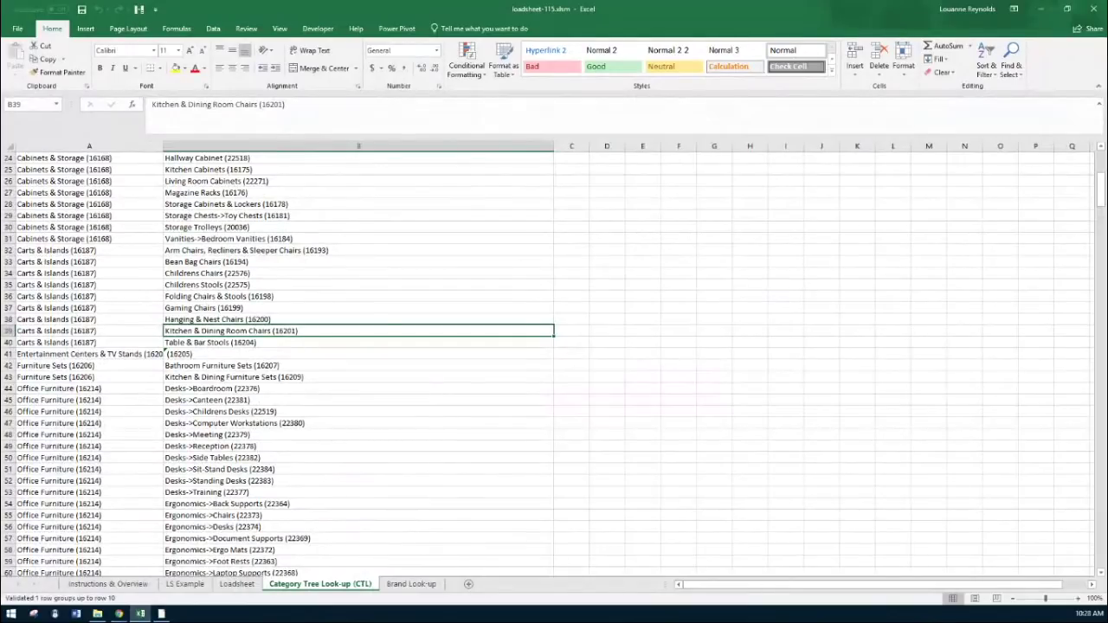
Step: Switch to the Global Loadsheet & Category Look-up spreadsheet in the browser and search it for "diapers"
{"action": "left_click", "coordinate": [1049, 7]}
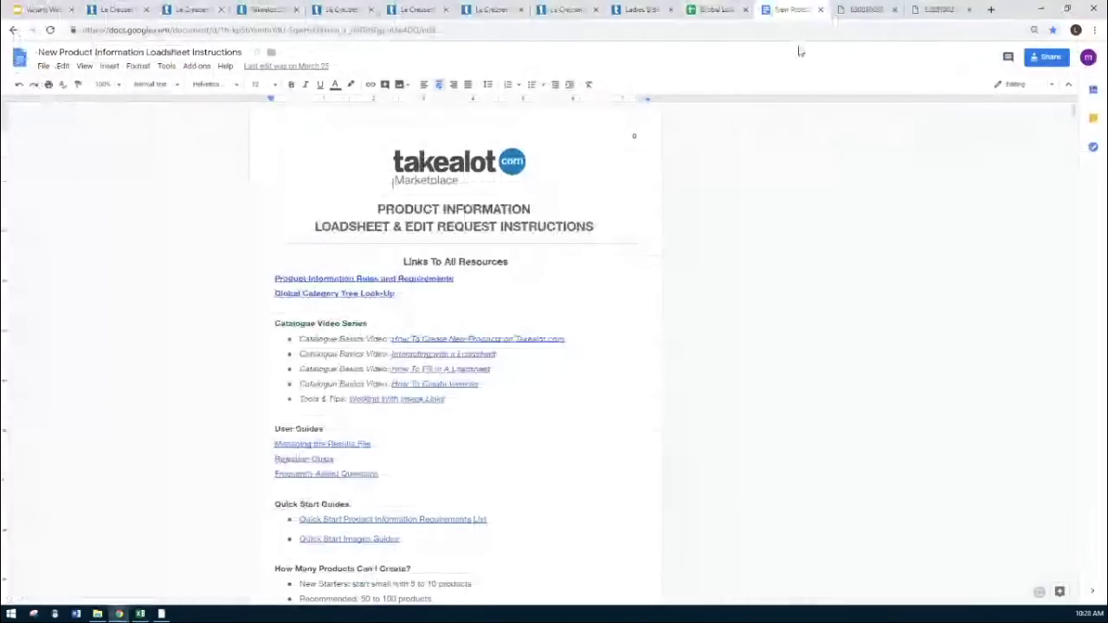
{"action": "left_click", "coordinate": [717, 9]}
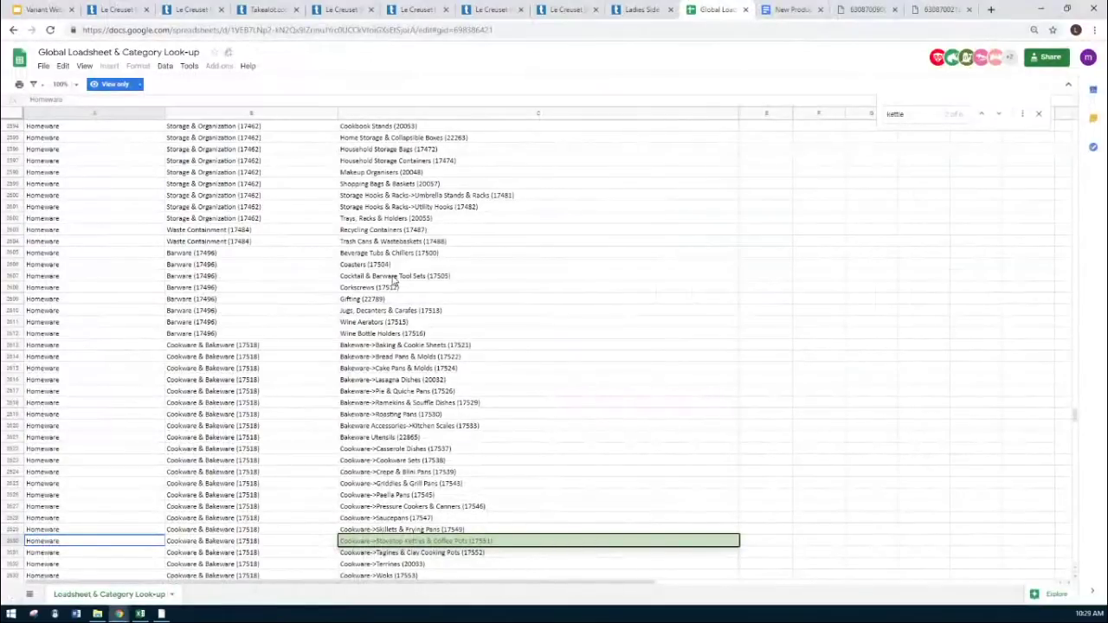
{"action": "key", "text": "ctrl+f"}
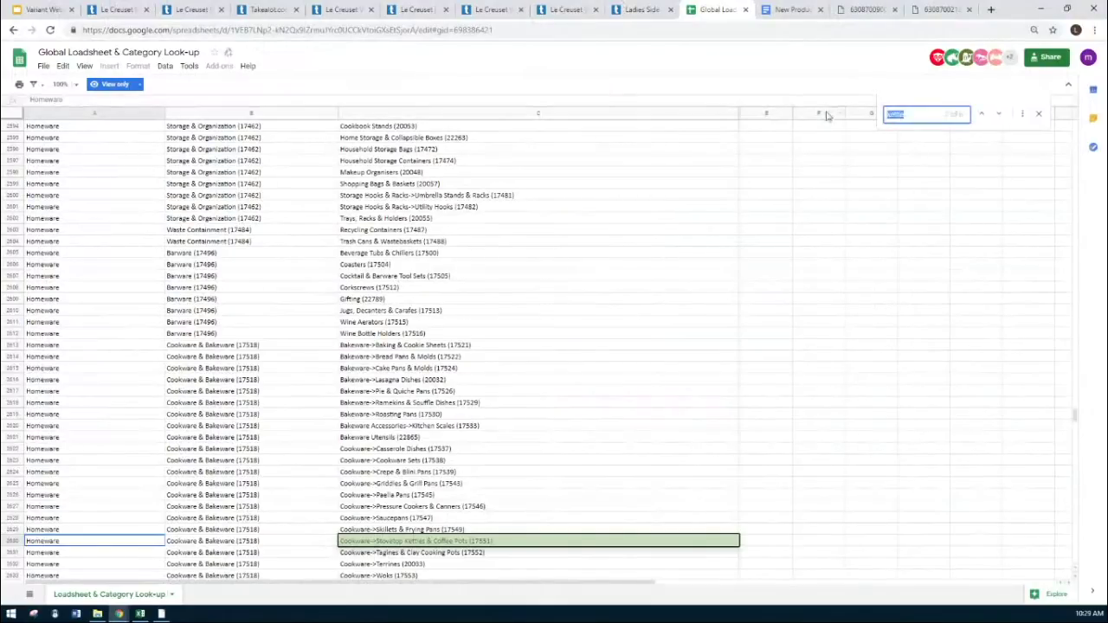
{"action": "key", "text": "BackSpace"}
{"action": "type", "text": "diapers"}
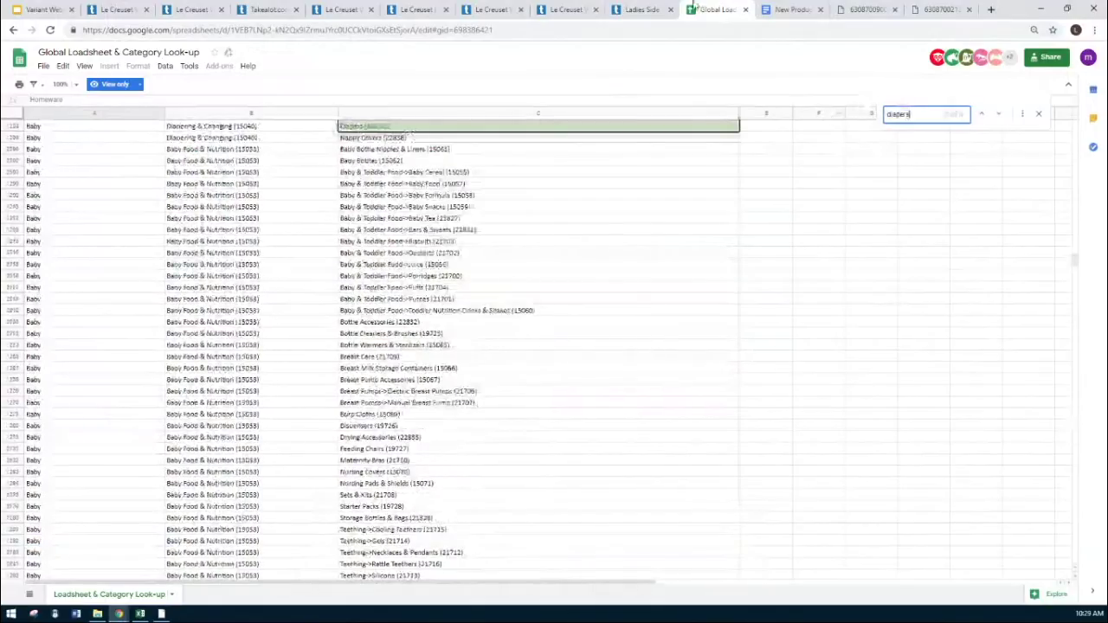
Step: Examine the Diapers row's lowest category, main category and top-level entry in the look-up
{"action": "left_click", "coordinate": [460, 206]}
{"action": "scroll", "coordinate": [444, 185], "scroll_direction": "up", "scroll_amount": 1}
{"action": "left_click", "coordinate": [439, 151]}
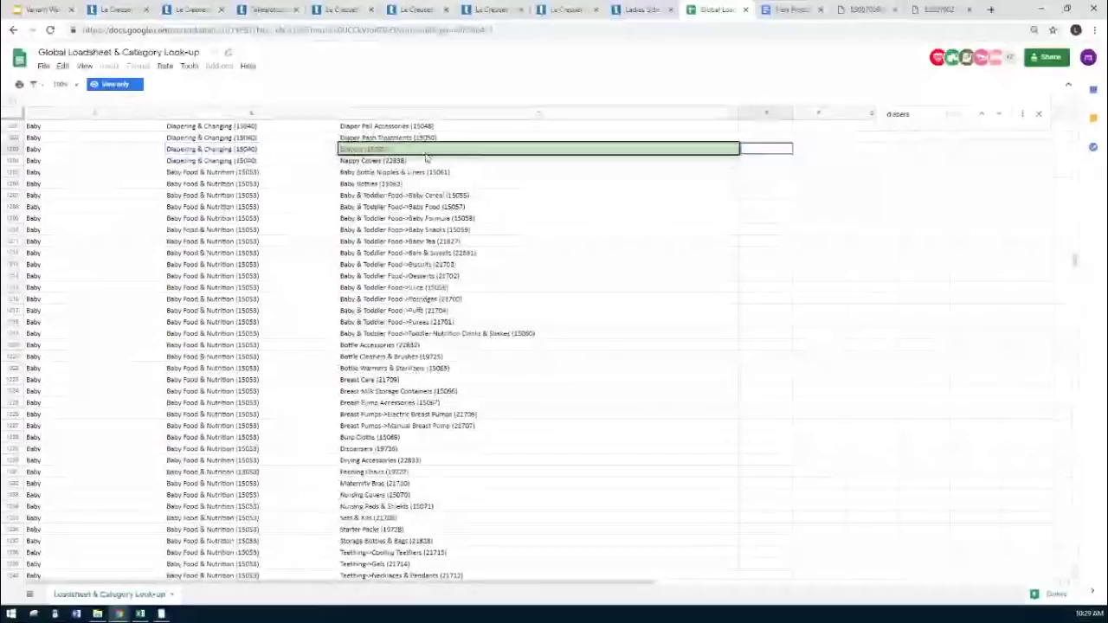
{"action": "left_click", "coordinate": [222, 148]}
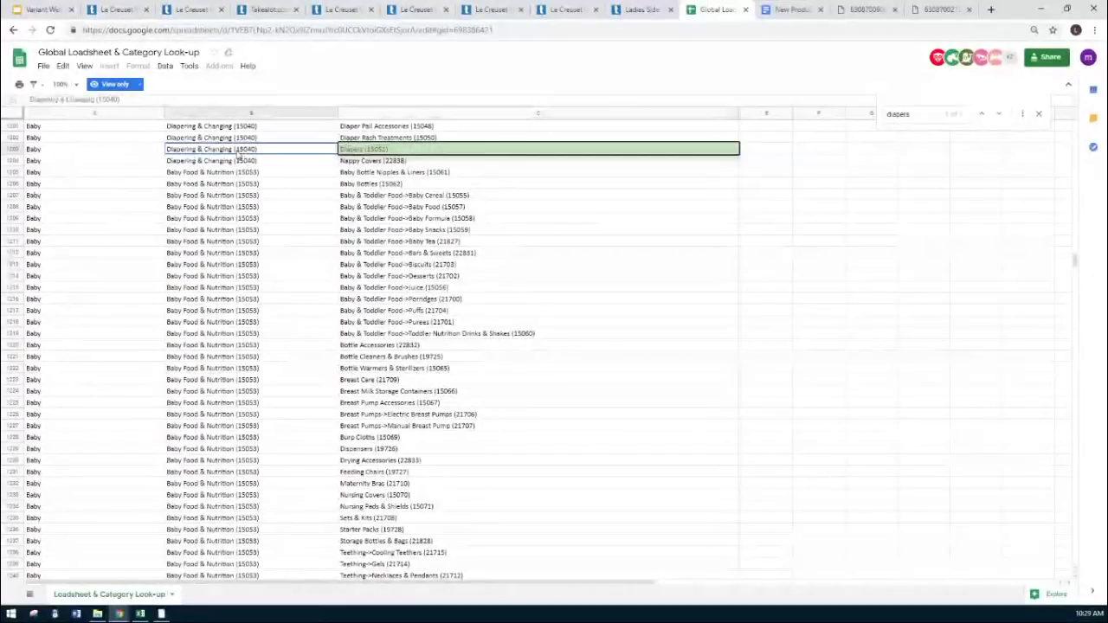
{"action": "left_click", "coordinate": [132, 152]}
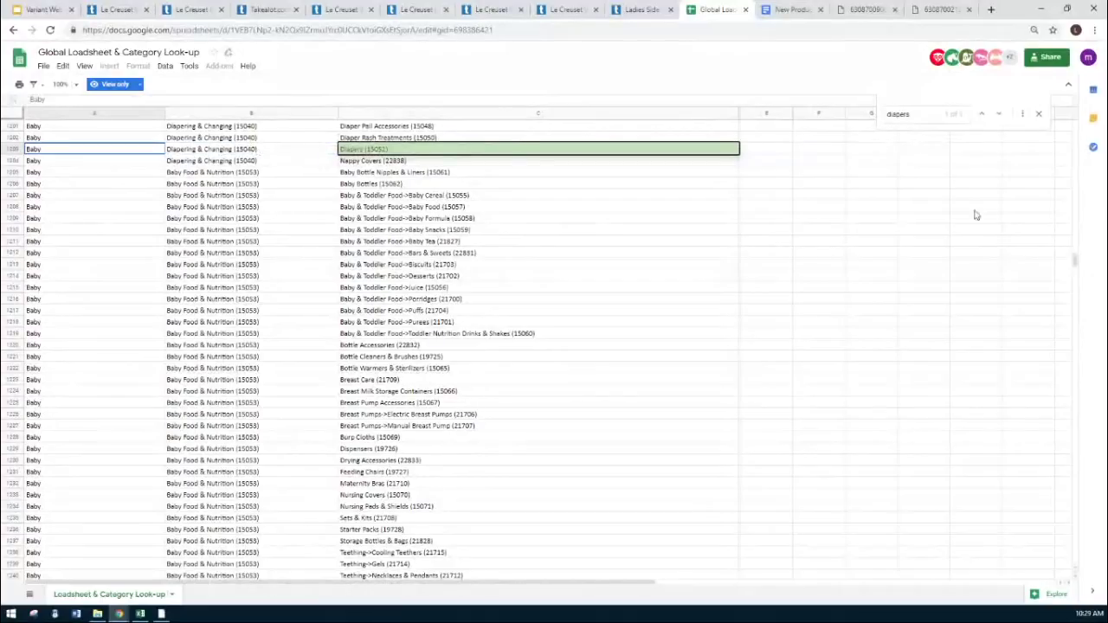
{"action": "left_click", "coordinate": [763, 150]}
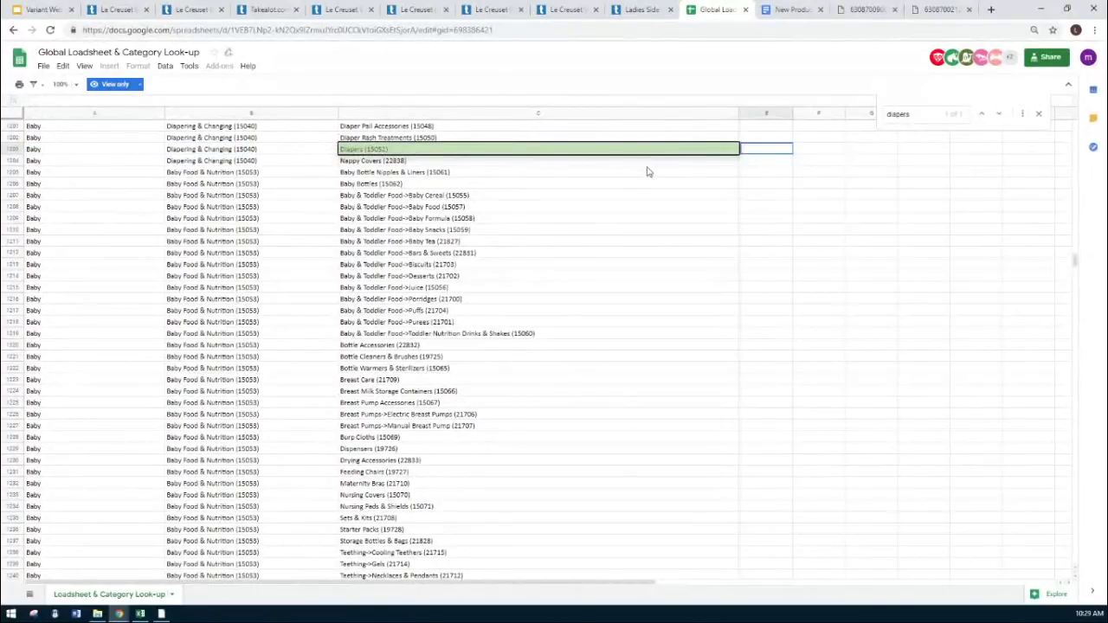
Step: Examine the three category columns around the Baby Toys & Activity Equipment rows, and select the whole lowest category column
{"action": "scroll", "coordinate": [646, 172], "scroll_direction": "up", "scroll_amount": 7}
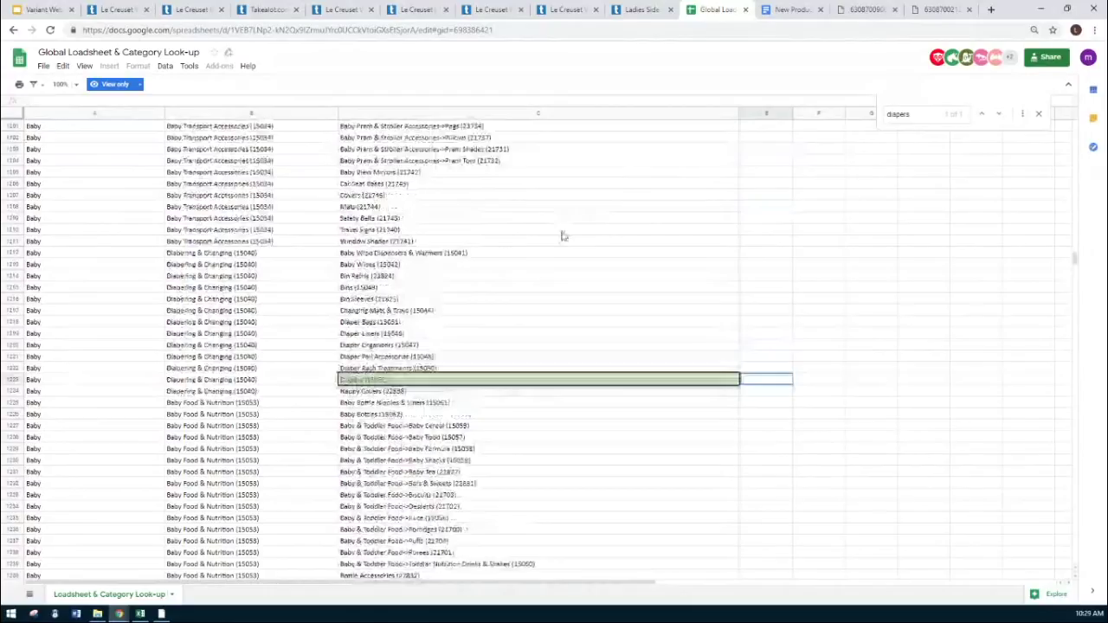
{"action": "scroll", "coordinate": [563, 235], "scroll_direction": "up", "scroll_amount": 7}
{"action": "double_click", "coordinate": [900, 115]}
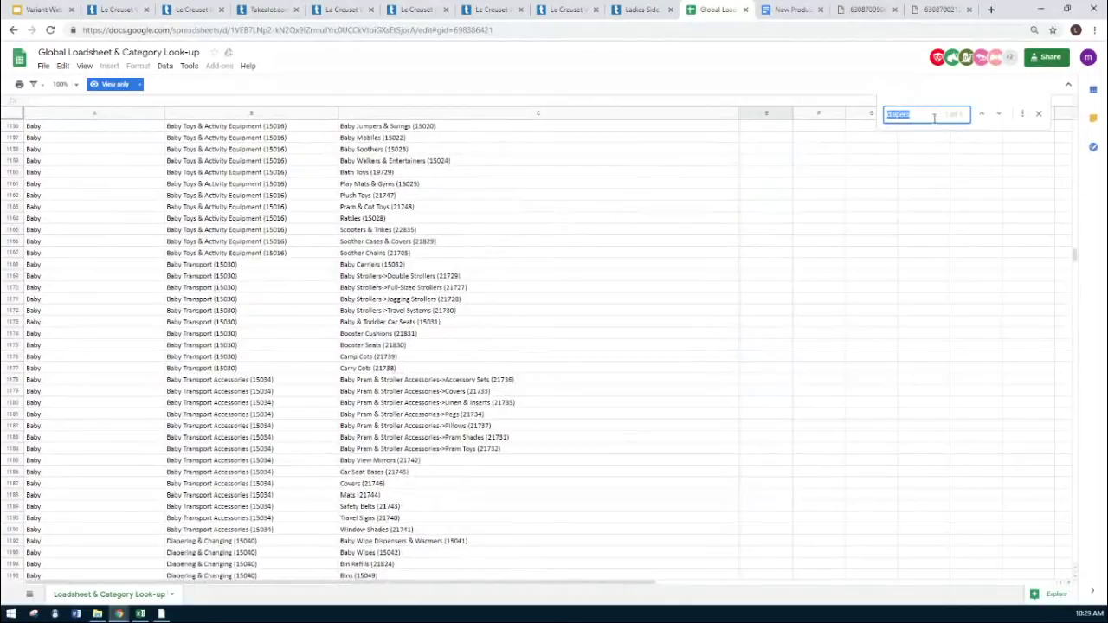
{"action": "left_click", "coordinate": [935, 116]}
{"action": "left_click", "coordinate": [128, 185]}
{"action": "left_click", "coordinate": [277, 183]}
{"action": "left_click", "coordinate": [447, 197]}
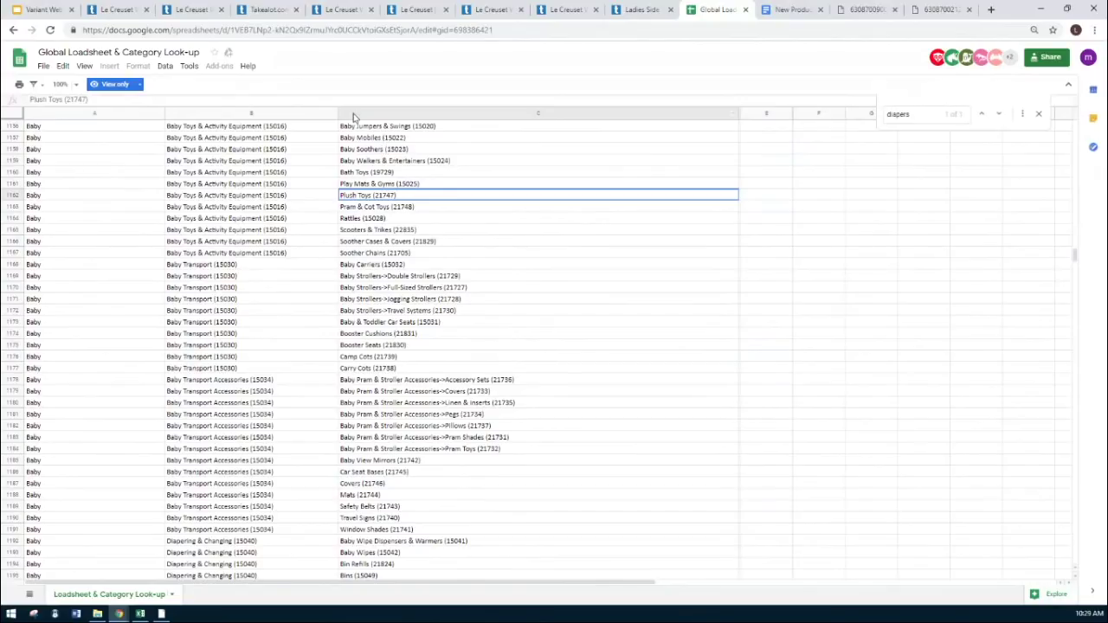
{"action": "left_click", "coordinate": [386, 114]}
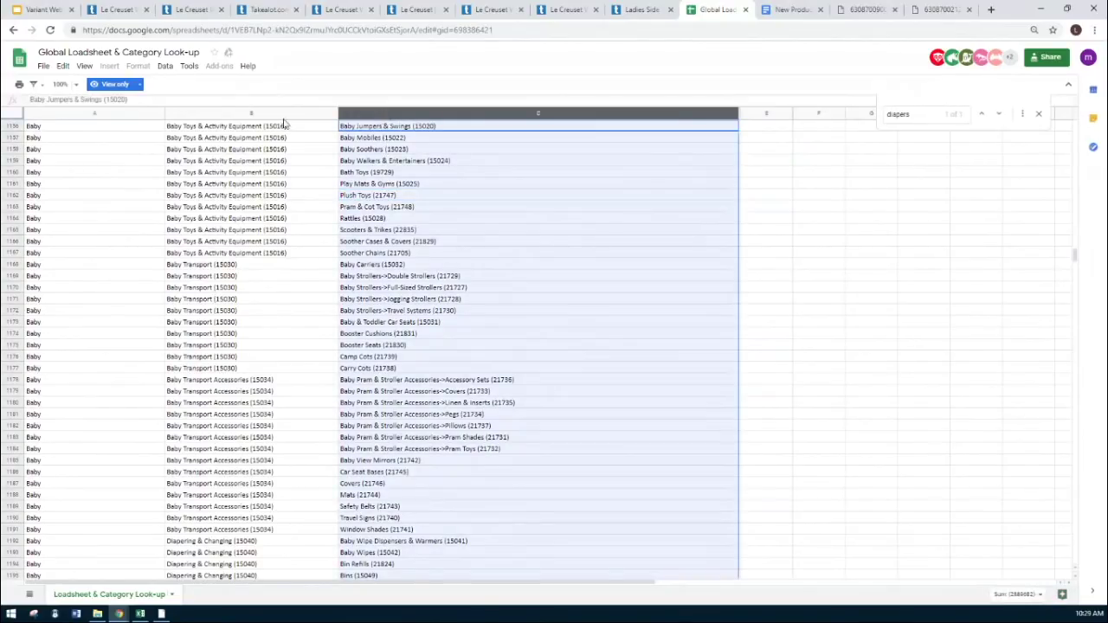
Step: Check the Baby Toys & Activity Equipment main category cells in the look-up, and switch to the Loadsheet sheet in Excel
{"action": "left_click", "coordinate": [235, 185]}
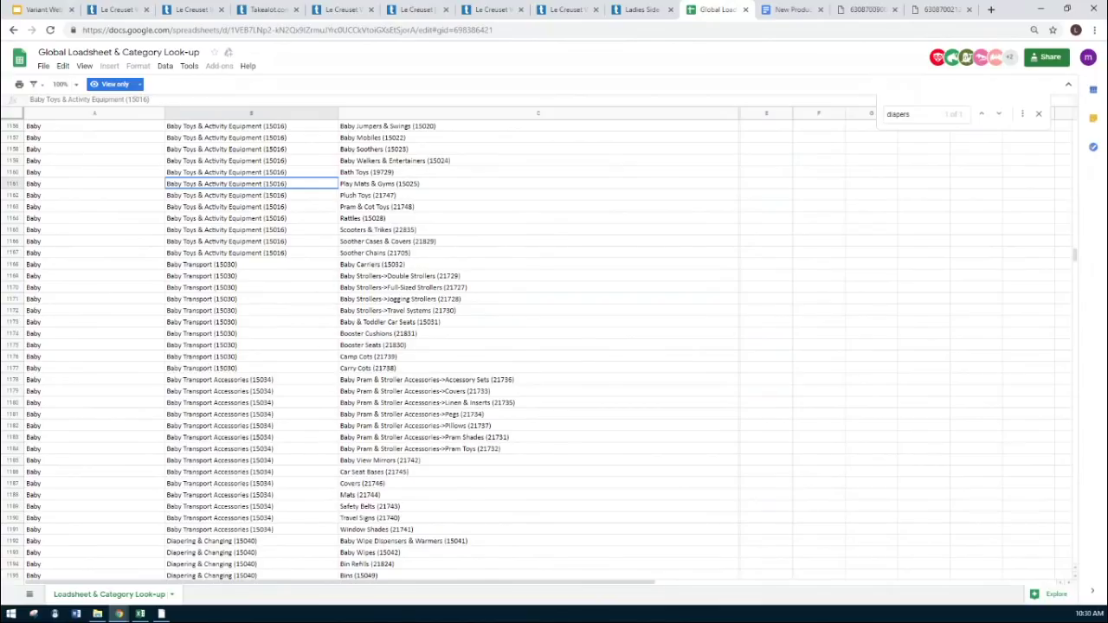
{"action": "left_click", "coordinate": [313, 242]}
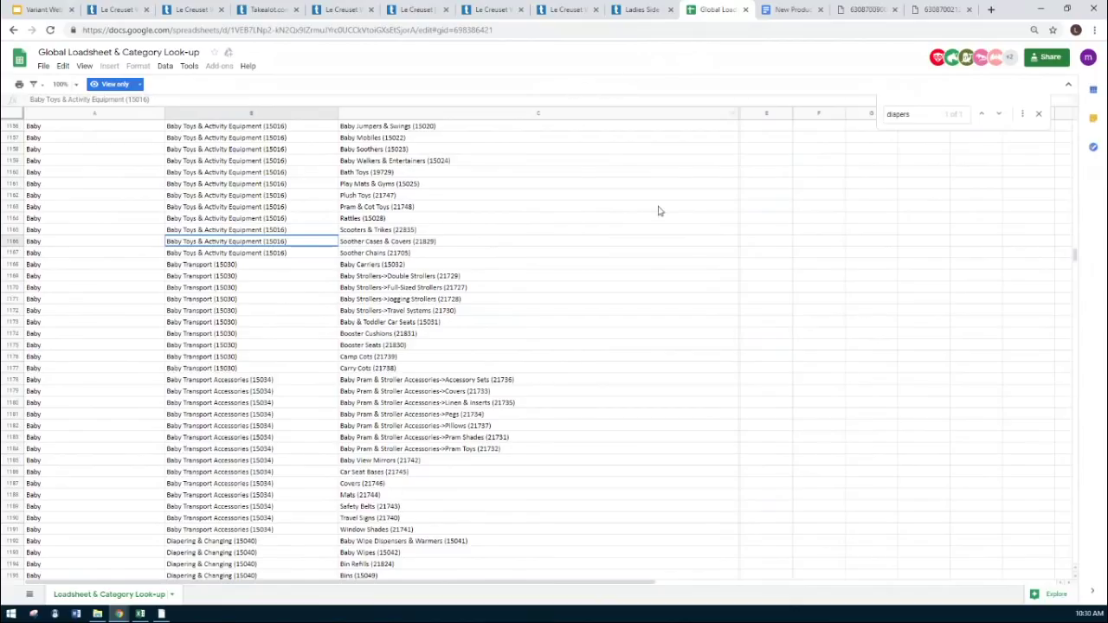
{"action": "left_click", "coordinate": [141, 613]}
{"action": "left_click", "coordinate": [236, 585]}
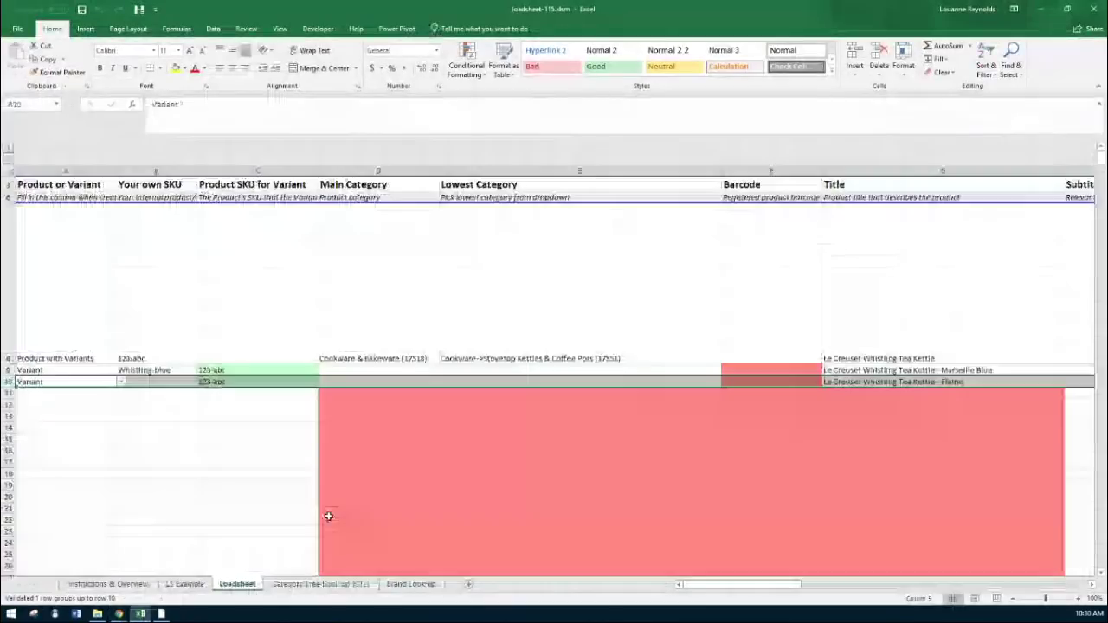
Step: Clear the Main Colour and Colour Name cells for the kettle product in row 8 and its variants in rows 9 and 10
{"action": "left_click", "coordinate": [770, 487]}
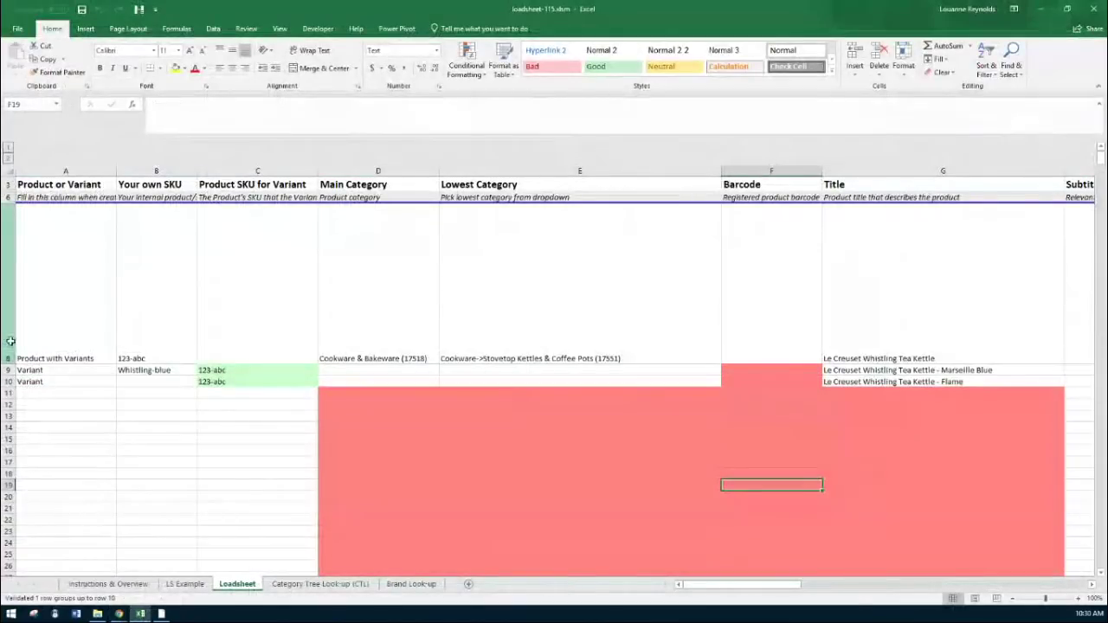
{"action": "left_click", "coordinate": [10, 341]}
{"action": "left_click_drag", "start_coordinate": [724, 585], "coordinate": [752, 584]}
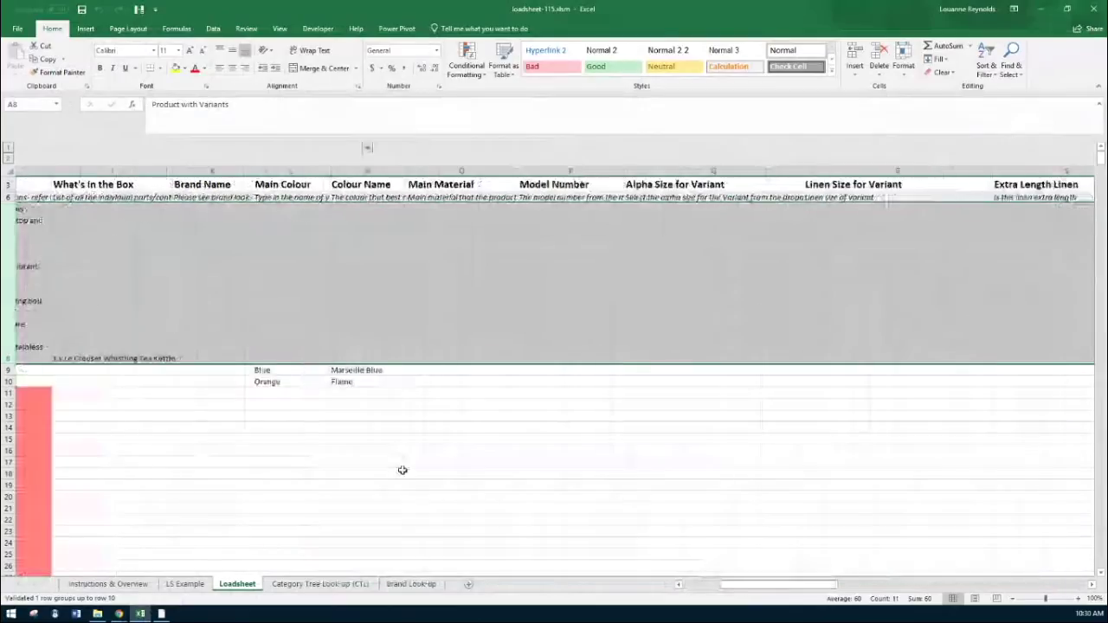
{"action": "left_click", "coordinate": [191, 370]}
{"action": "left_click", "coordinate": [284, 278]}
{"action": "left_click_drag", "start_coordinate": [257, 334], "coordinate": [323, 381]}
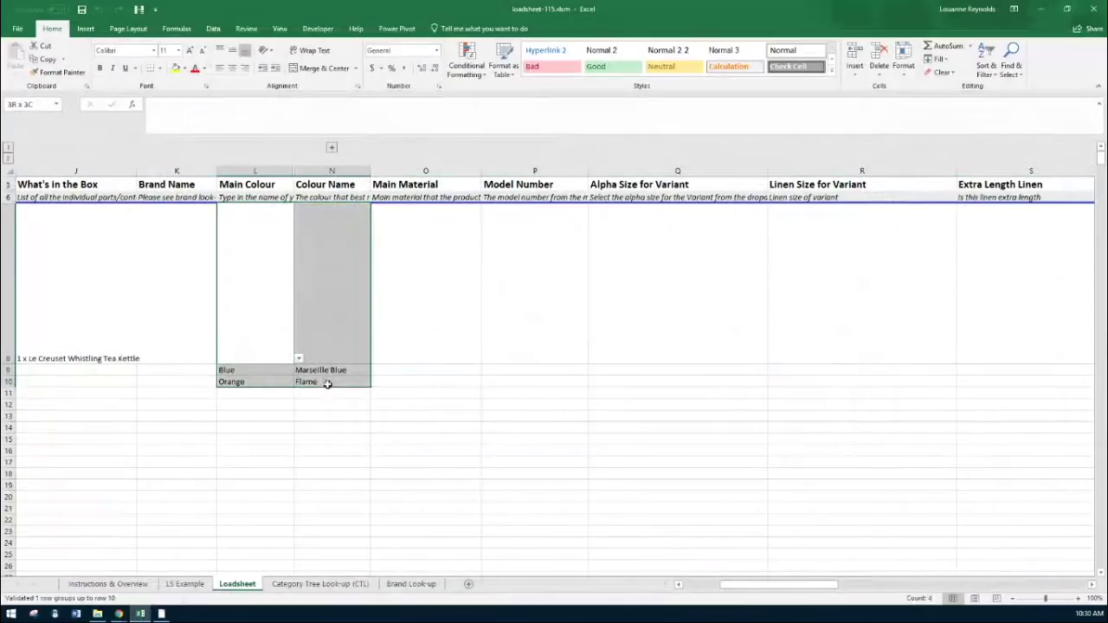
{"action": "key", "text": "Delete"}
Step: Set the Main Colour of the Product with Variants row (row 8) to Blue
{"action": "left_click", "coordinate": [171, 335]}
{"action": "left_click", "coordinate": [276, 343]}
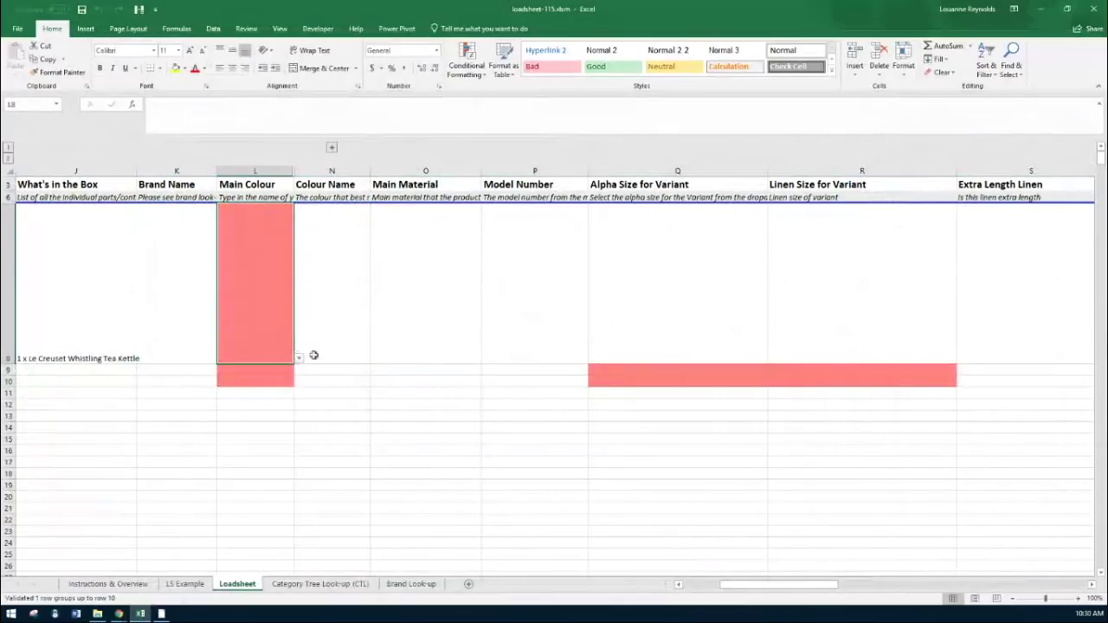
{"action": "left_click", "coordinate": [5, 296]}
{"action": "left_click", "coordinate": [259, 312]}
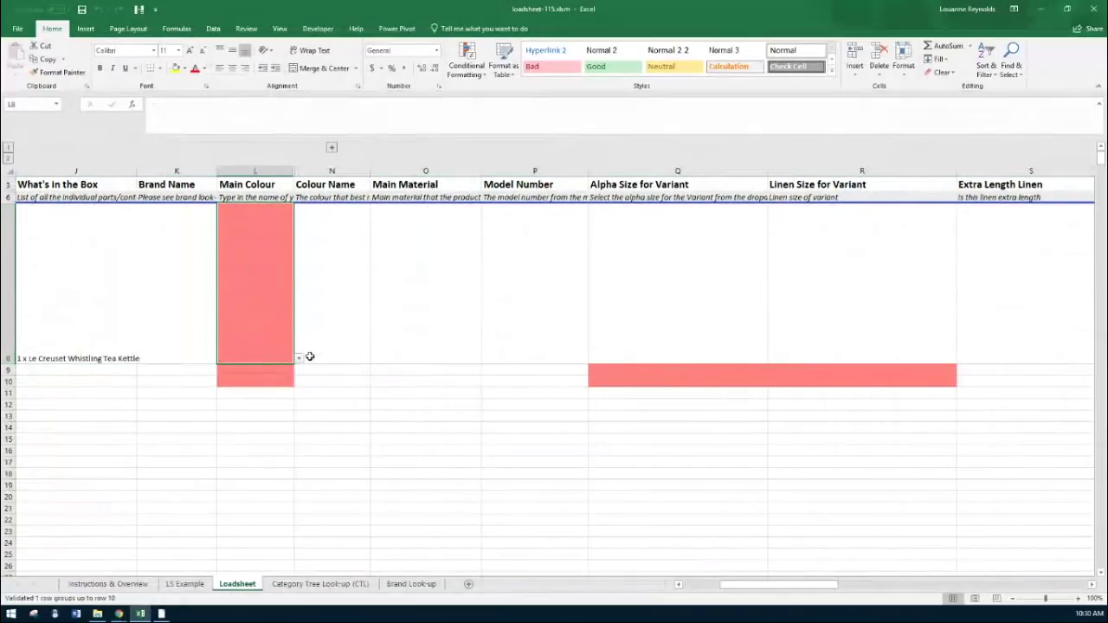
{"action": "left_click", "coordinate": [299, 358]}
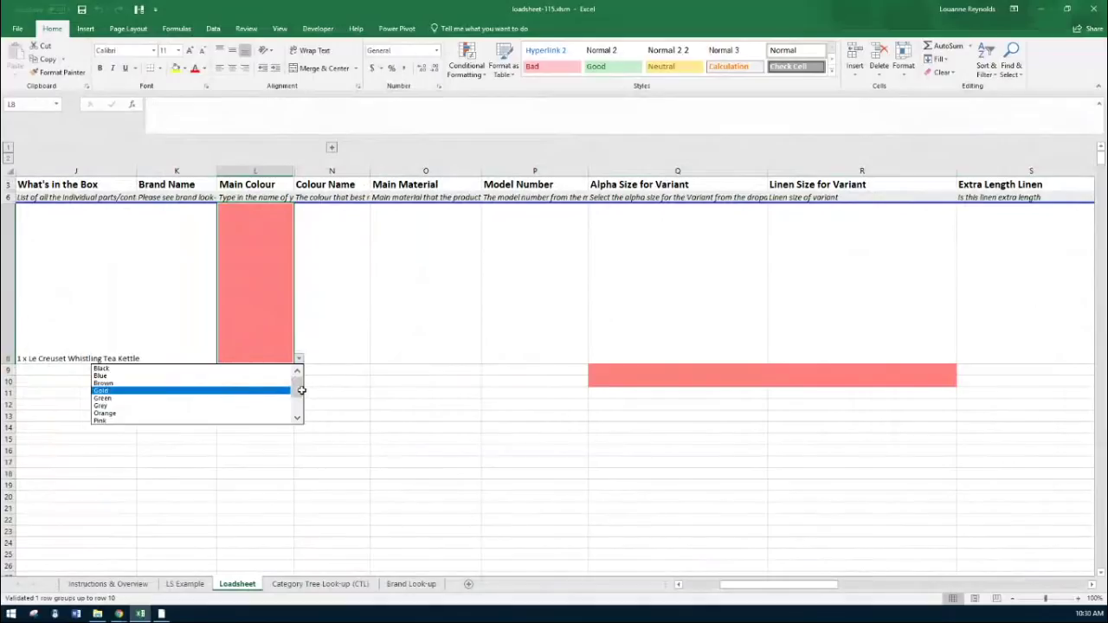
{"action": "left_click", "coordinate": [249, 378]}
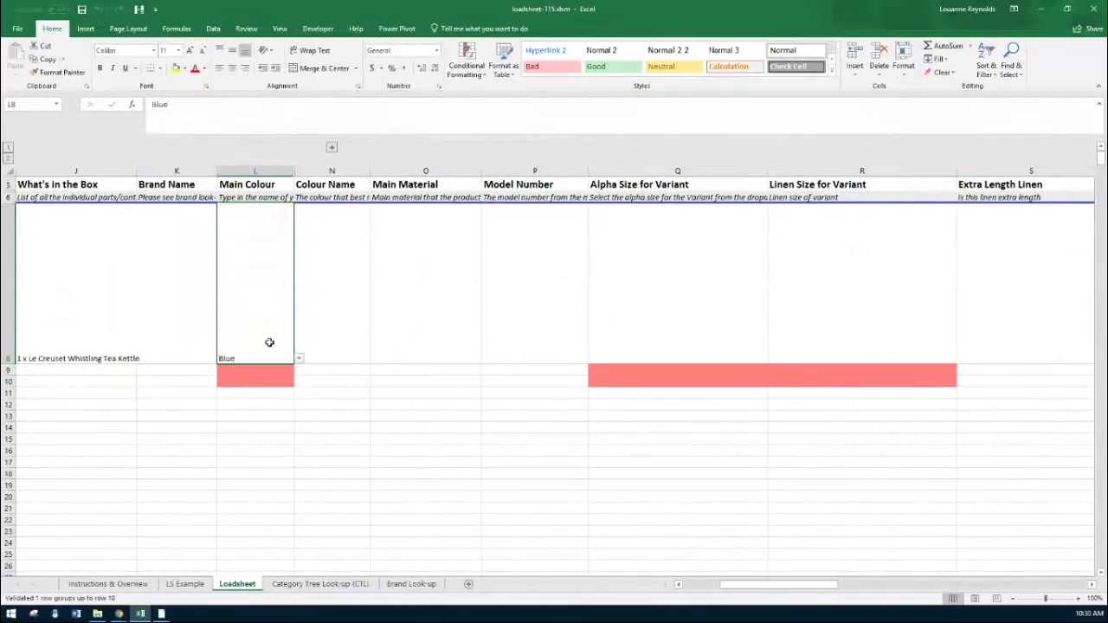
Step: Enter "Royal Blue" as the Colour Name of the product in row 8
{"action": "left_click", "coordinate": [334, 351]}
{"action": "double_click", "coordinate": [354, 354]}
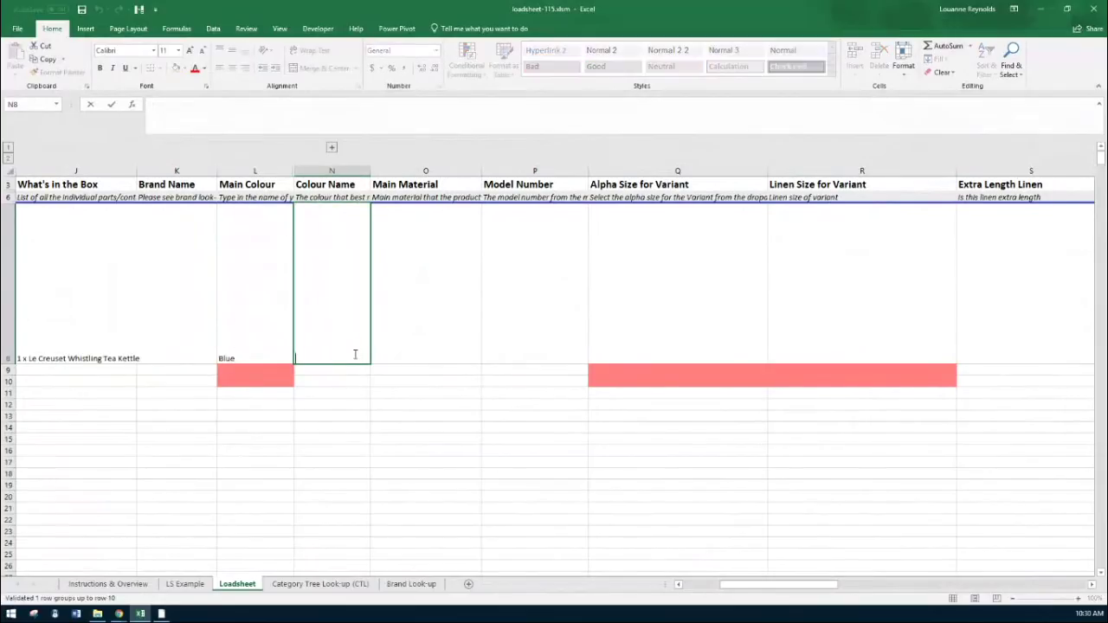
{"action": "type", "text": "Royal Blue"}
{"action": "left_click", "coordinate": [476, 353]}
{"action": "left_click", "coordinate": [542, 359]}
Step: Set the Alpha Size for Variant of the first variant (row 9) to S (331)
{"action": "left_click", "coordinate": [682, 369]}
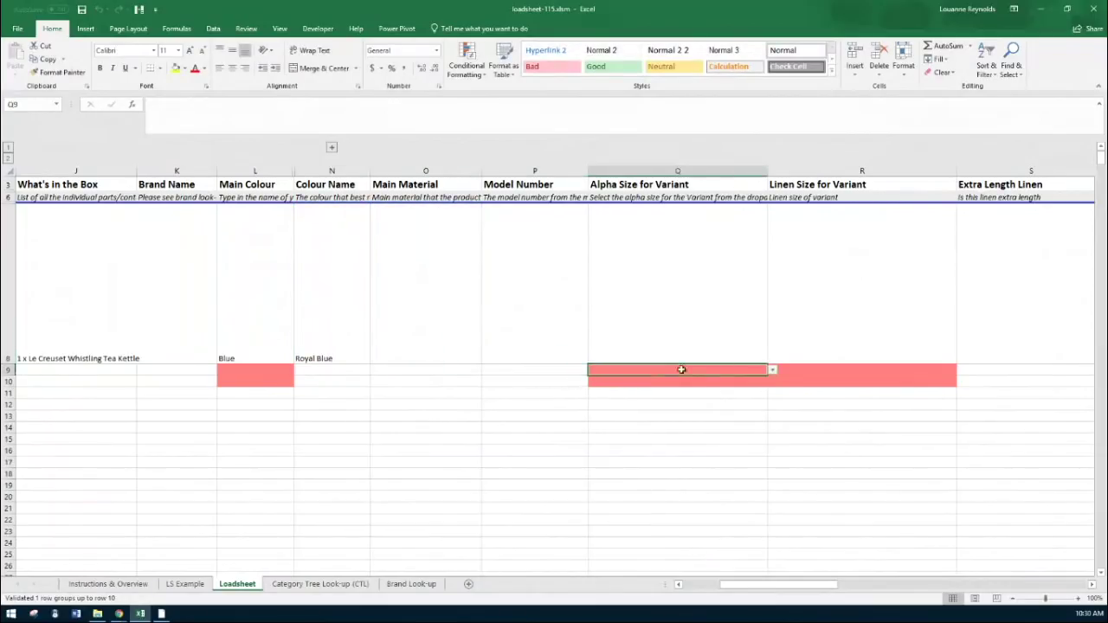
{"action": "left_click", "coordinate": [772, 370]}
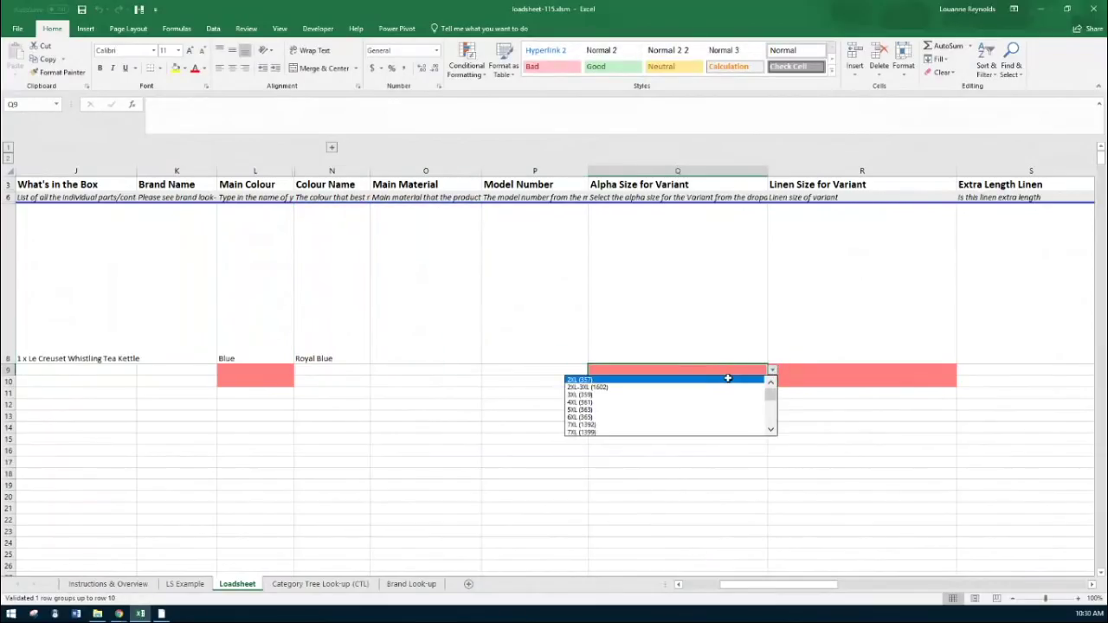
{"action": "left_click_drag", "start_coordinate": [770, 396], "coordinate": [772, 414]}
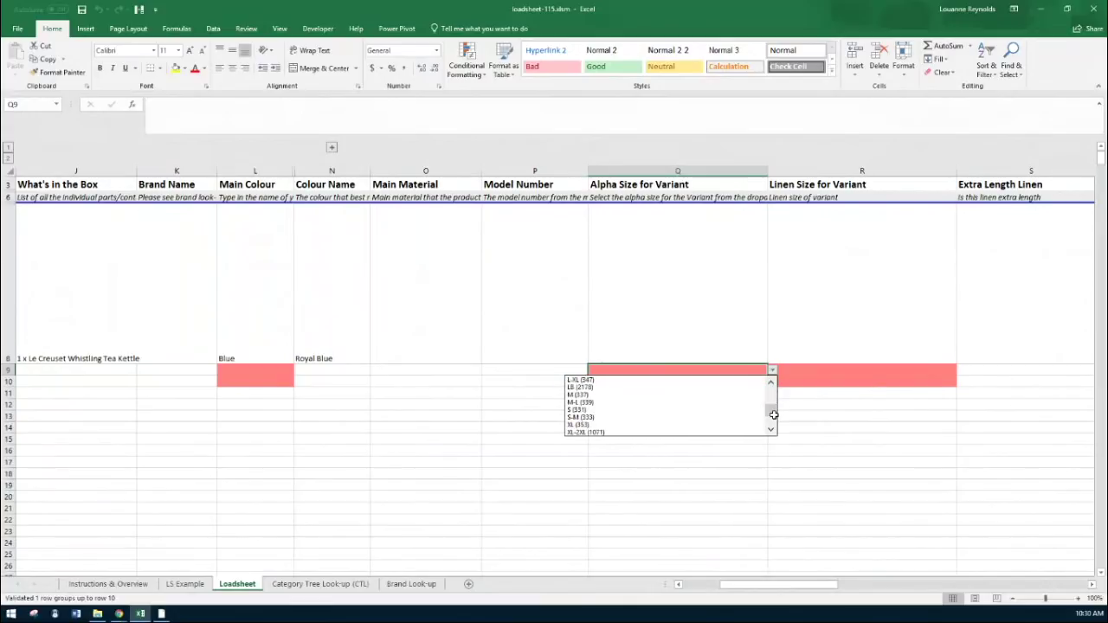
{"action": "left_click", "coordinate": [681, 410]}
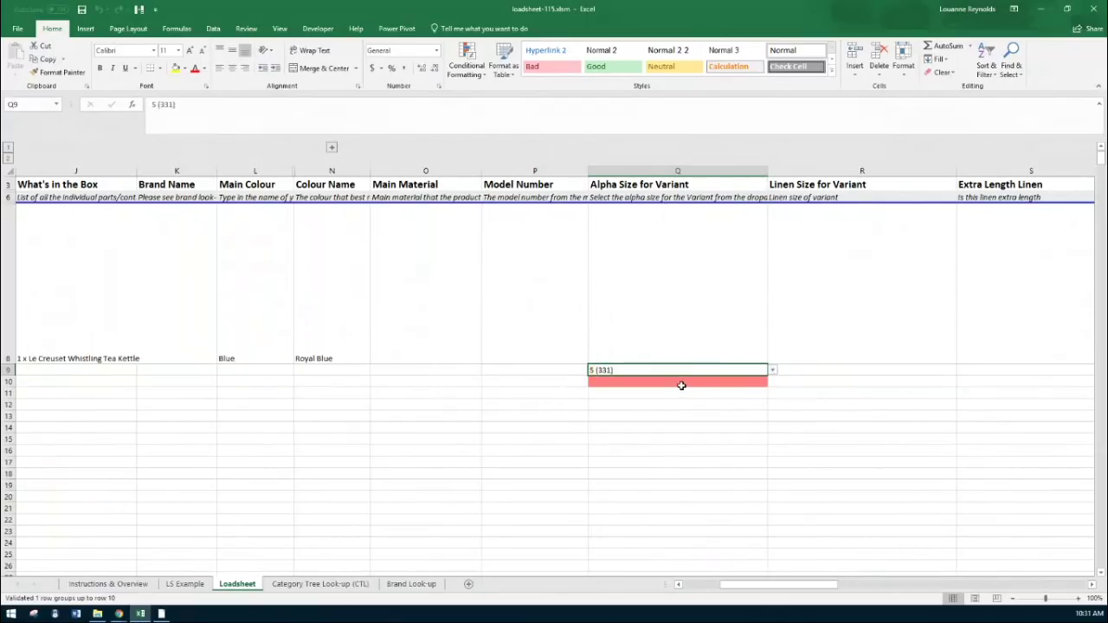
Step: Set the Alpha Size for Variant of the second variant (row 10) to XL (353)
{"action": "left_click", "coordinate": [646, 384]}
{"action": "left_click", "coordinate": [772, 382]}
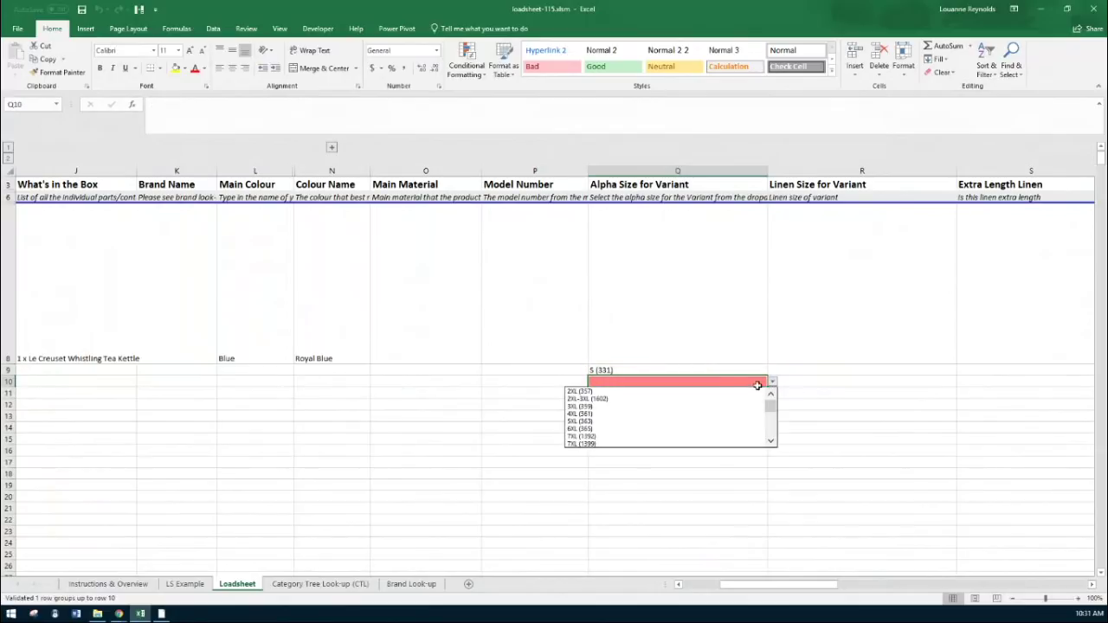
{"action": "scroll", "coordinate": [767, 406], "scroll_direction": "up", "scroll_amount": 2}
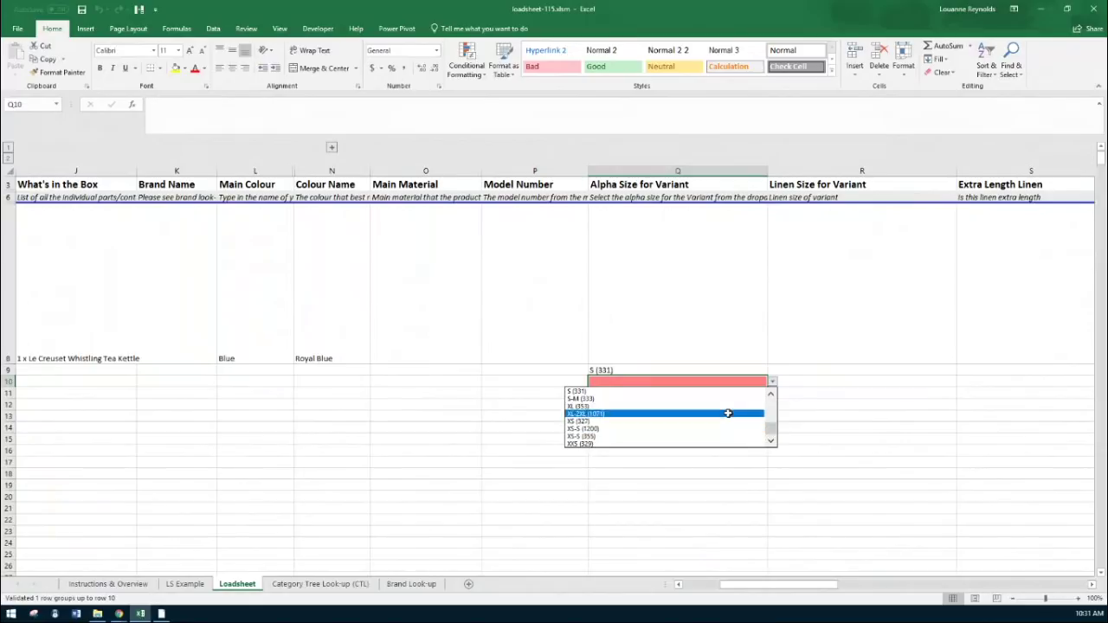
{"action": "left_click", "coordinate": [729, 413]}
{"action": "left_click", "coordinate": [728, 408]}
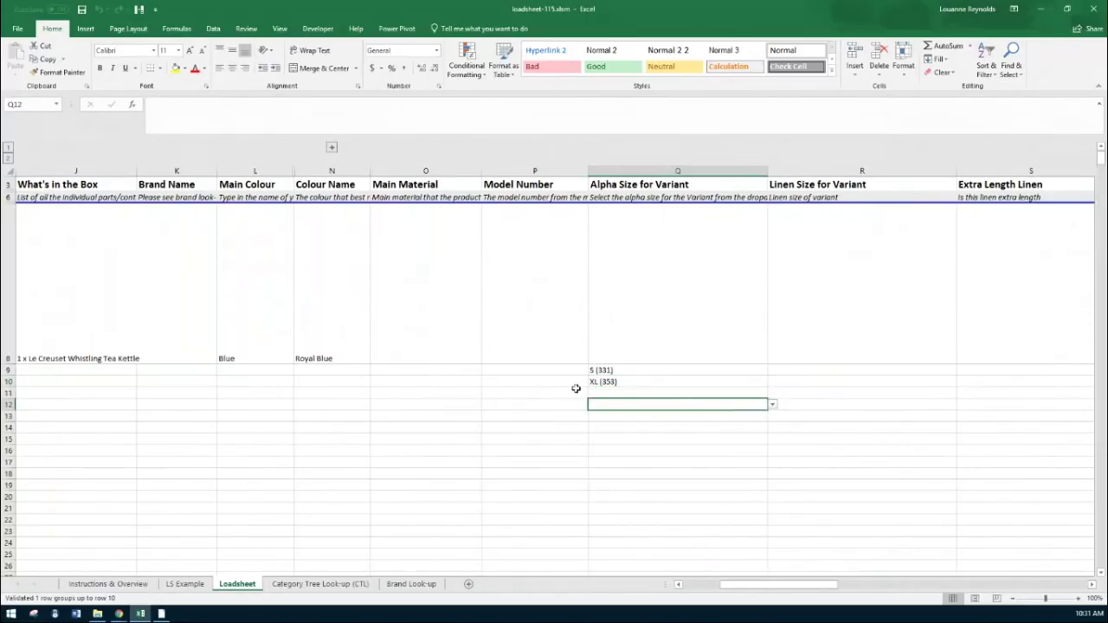
Step: Start a second product in row 12 as Product with Variants, with 123456 as its own SKU
{"action": "left_click_drag", "start_coordinate": [755, 588], "coordinate": [619, 592]}
{"action": "left_click", "coordinate": [79, 403]}
{"action": "left_click", "coordinate": [121, 404]}
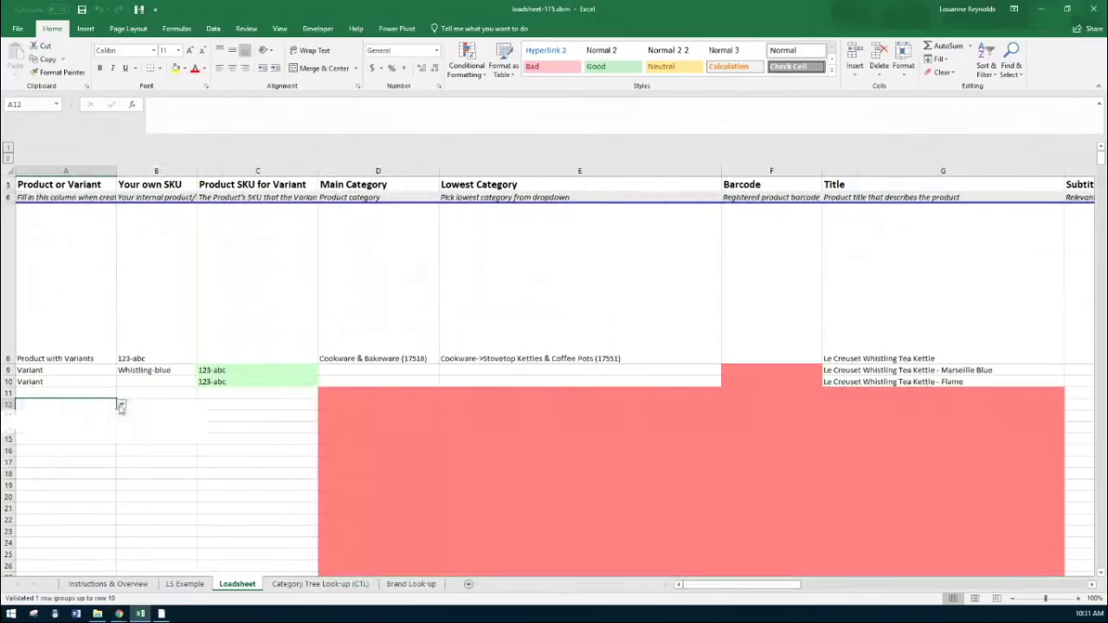
{"action": "left_click", "coordinate": [91, 414]}
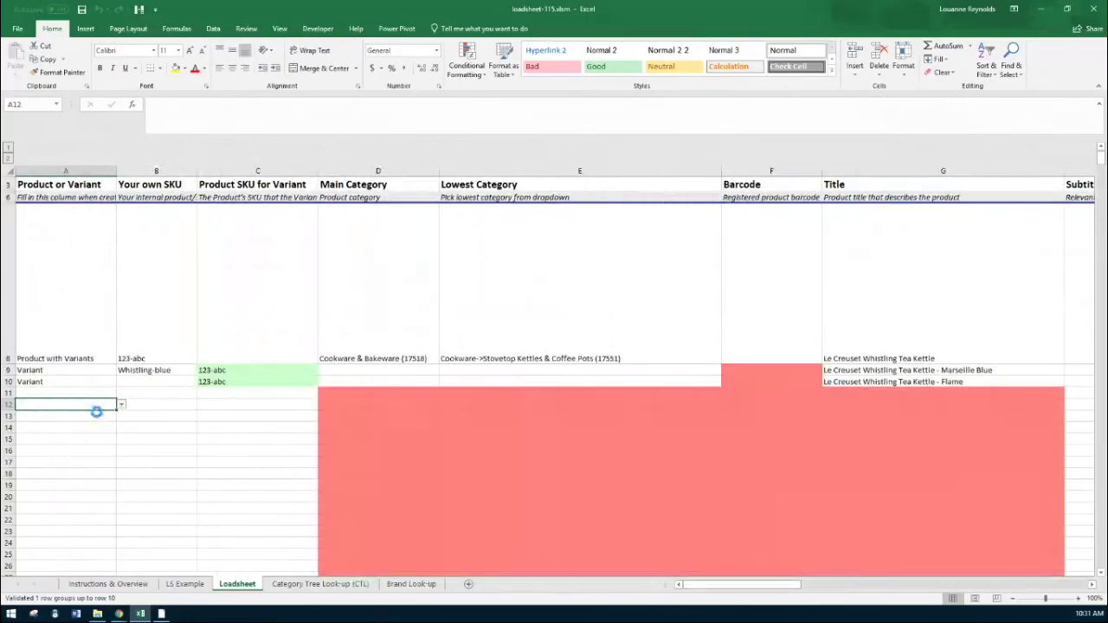
{"action": "left_click", "coordinate": [168, 405]}
{"action": "type", "text": "123"}
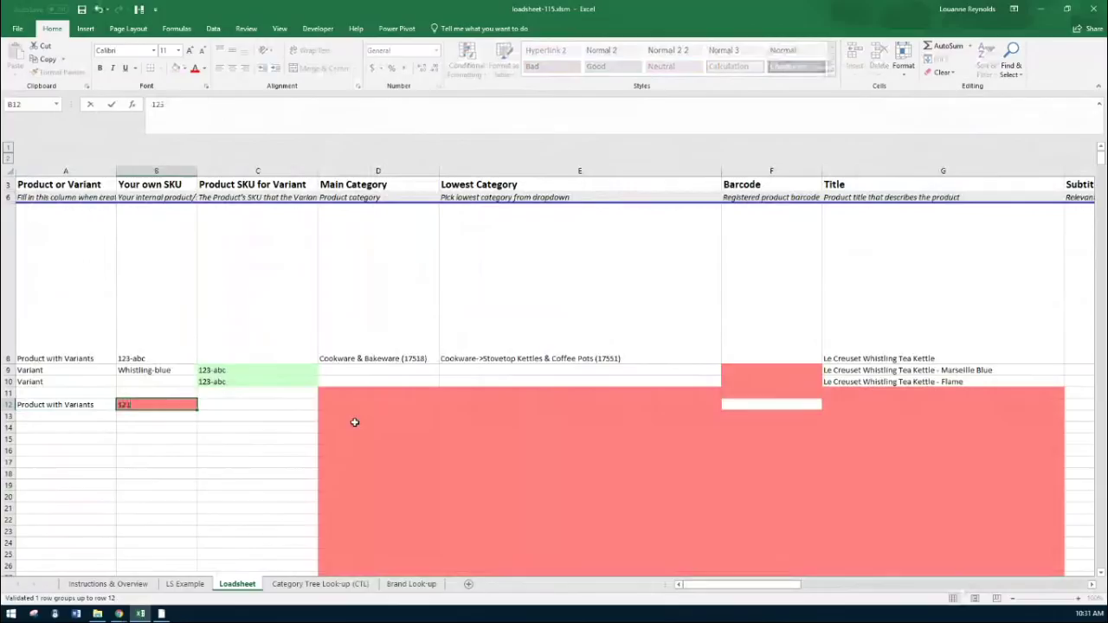
{"action": "type", "text": "456"}
{"action": "left_click", "coordinate": [306, 441]}
Step: Make row 13 a Variant and copy the row 12 product's own SKU into its Product SKU for Variant cell
{"action": "left_click", "coordinate": [151, 404]}
{"action": "key", "text": "ctrl+c"}
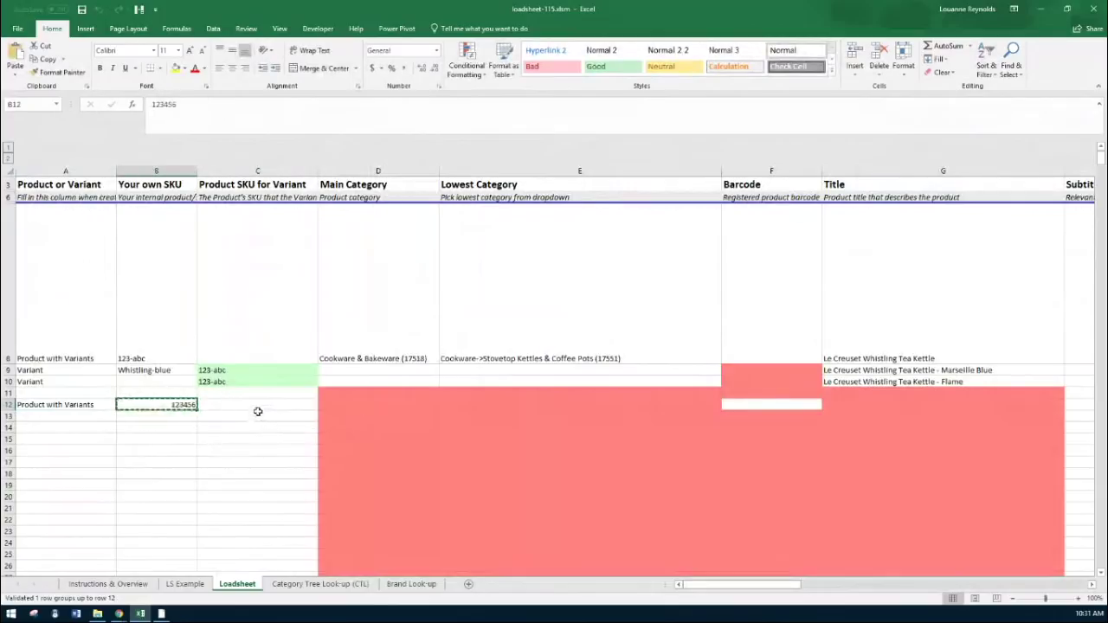
{"action": "left_click", "coordinate": [249, 404]}
{"action": "left_click", "coordinate": [86, 418]}
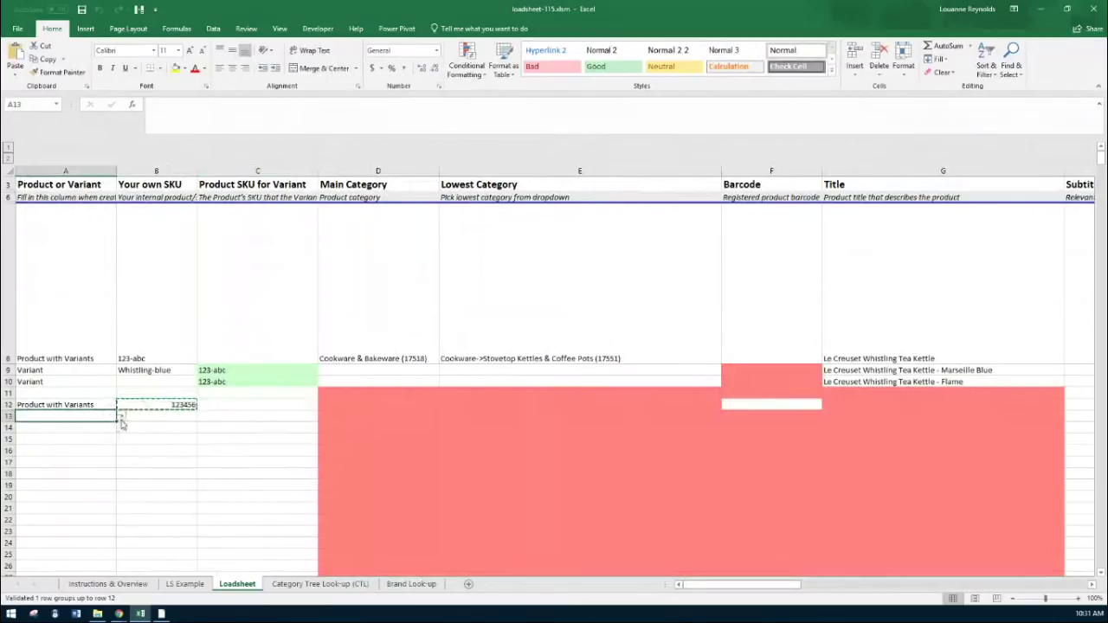
{"action": "left_click", "coordinate": [121, 416]}
{"action": "left_click", "coordinate": [71, 433]}
{"action": "left_click", "coordinate": [257, 417]}
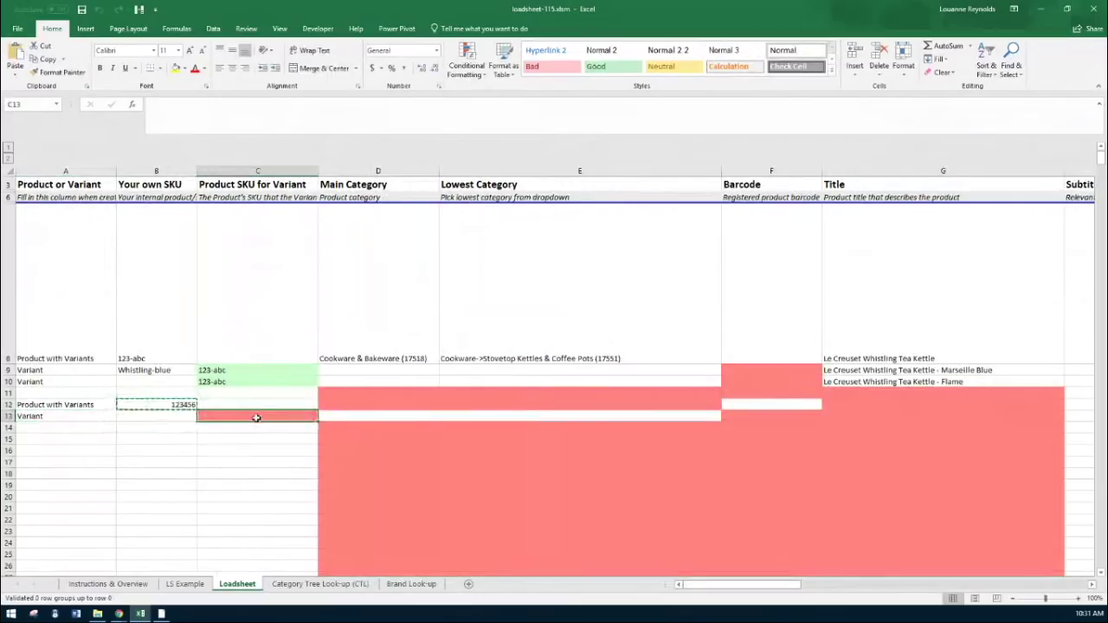
{"action": "key", "text": "ctrl+v"}
{"action": "left_click", "coordinate": [371, 417]}
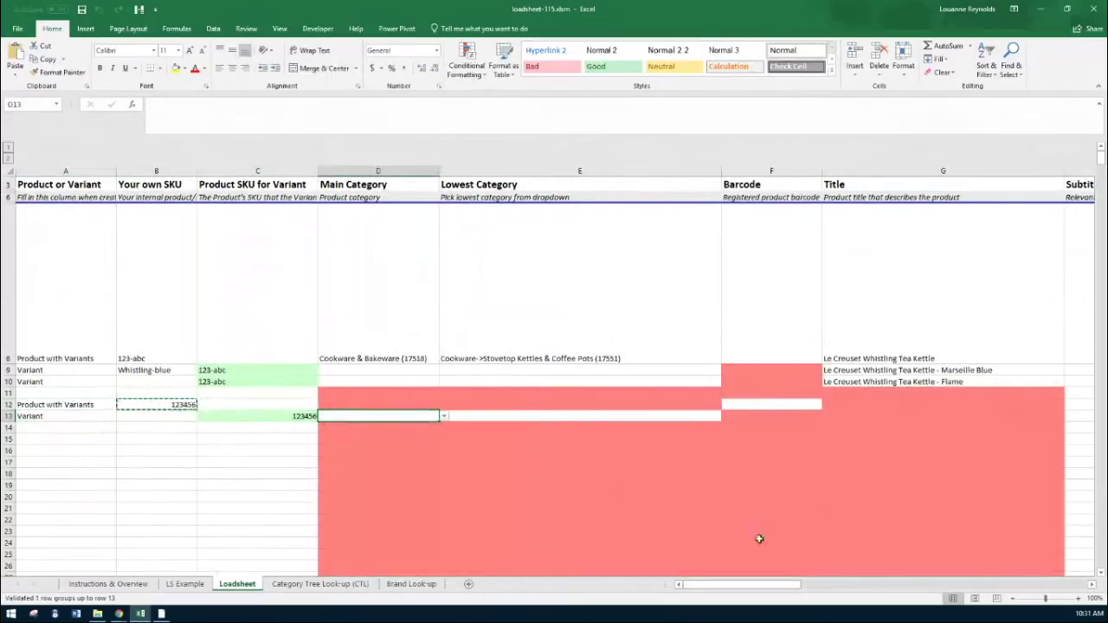
Step: Set the Main Colour of the new variant in row 13 to Green
{"action": "left_click_drag", "start_coordinate": [763, 586], "coordinate": [803, 581]}
{"action": "left_click", "coordinate": [10, 393]}
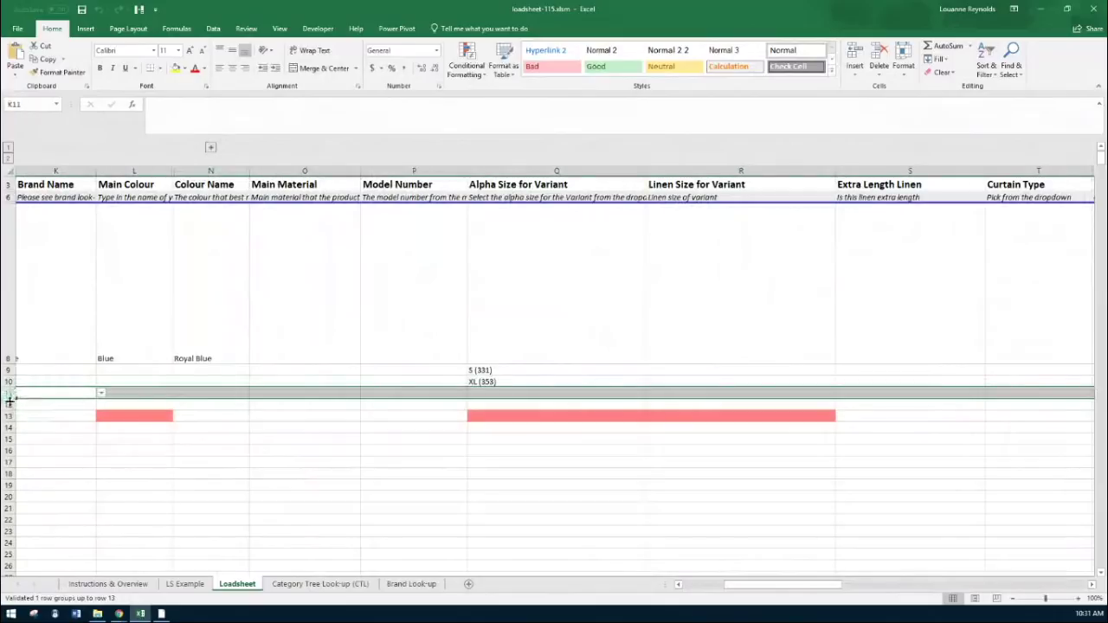
{"action": "left_click", "coordinate": [138, 393]}
{"action": "left_click", "coordinate": [154, 414]}
{"action": "left_click", "coordinate": [177, 417]}
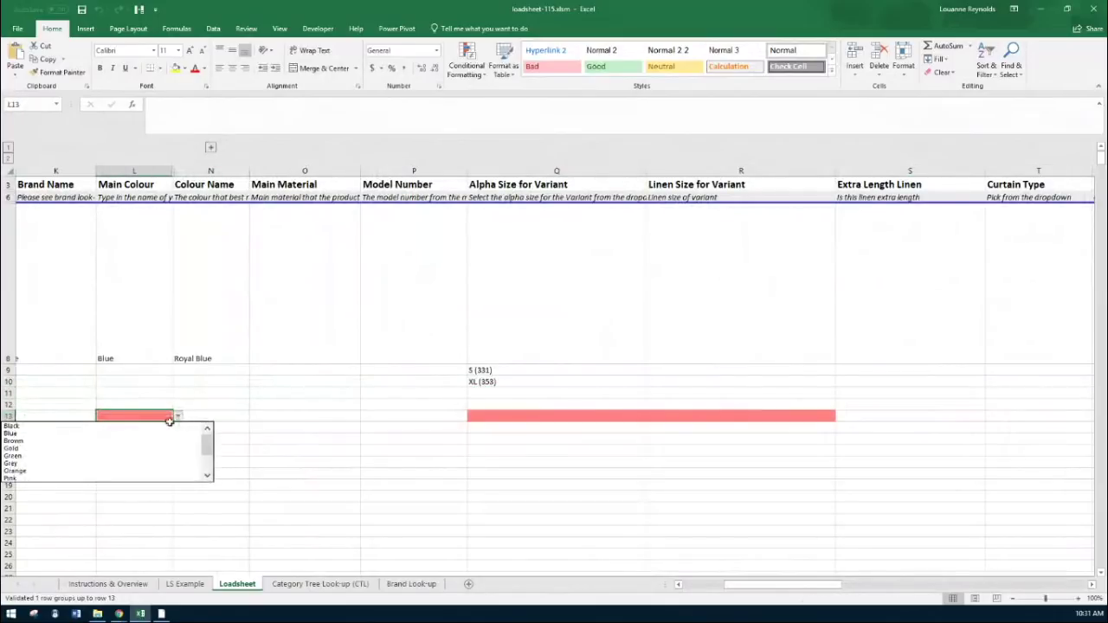
{"action": "left_click", "coordinate": [95, 455]}
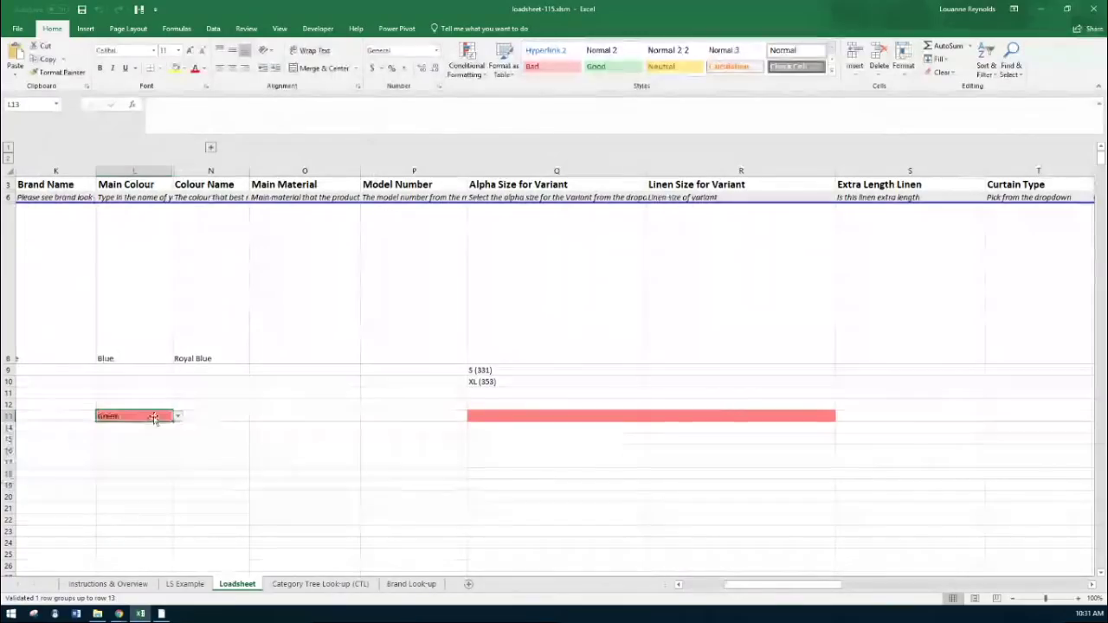
{"action": "left_click", "coordinate": [222, 416]}
Step: Set the Alpha Size for Variant to 5XL (363) in row 14 and 3XL (359) in row 15
{"action": "left_click", "coordinate": [554, 416]}
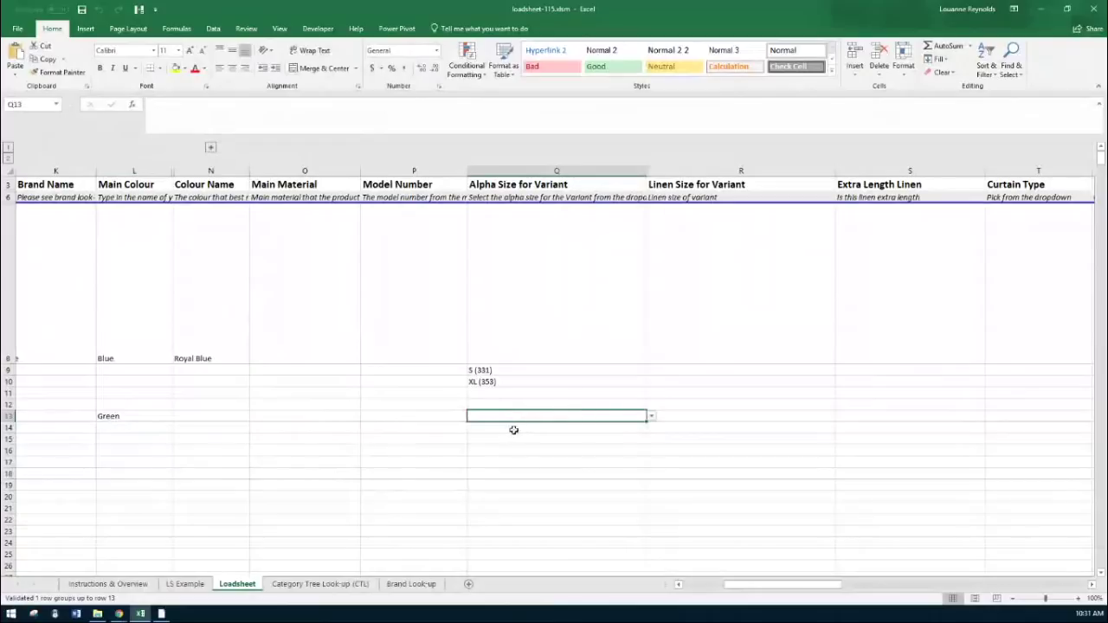
{"action": "left_click", "coordinate": [481, 429]}
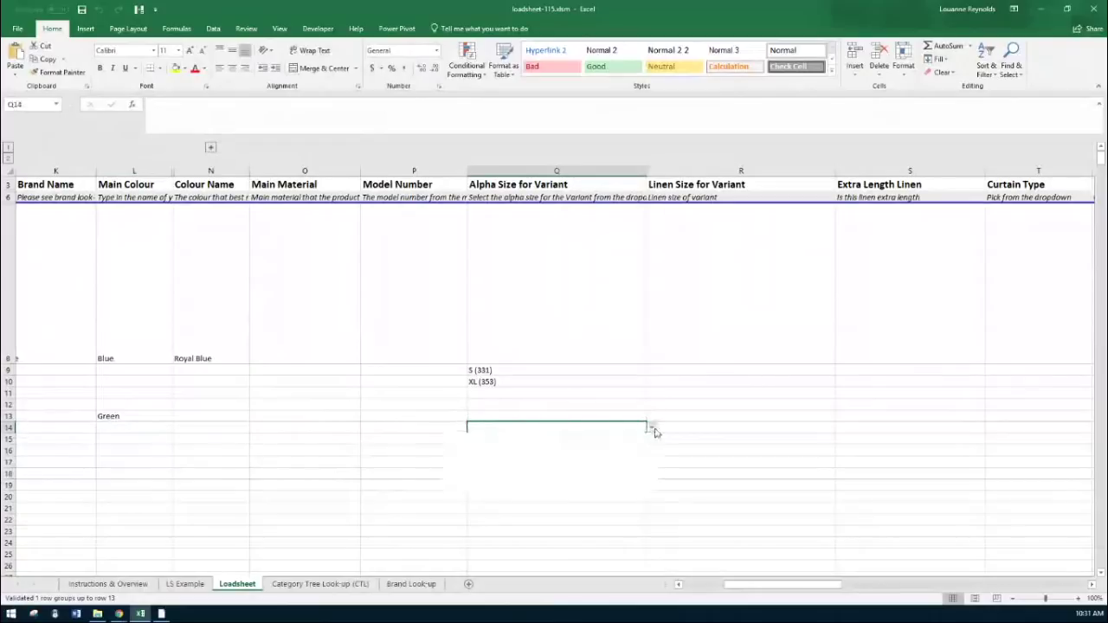
{"action": "left_click", "coordinate": [651, 427]}
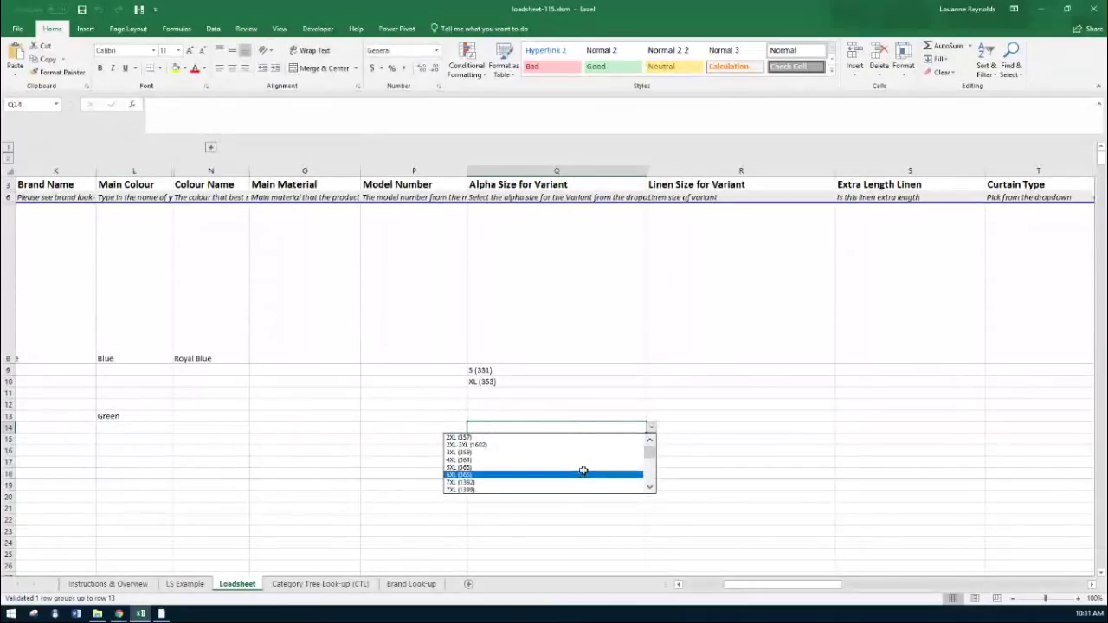
{"action": "left_click", "coordinate": [585, 469]}
{"action": "left_click", "coordinate": [638, 441]}
{"action": "left_click", "coordinate": [650, 439]}
{"action": "left_click", "coordinate": [539, 465]}
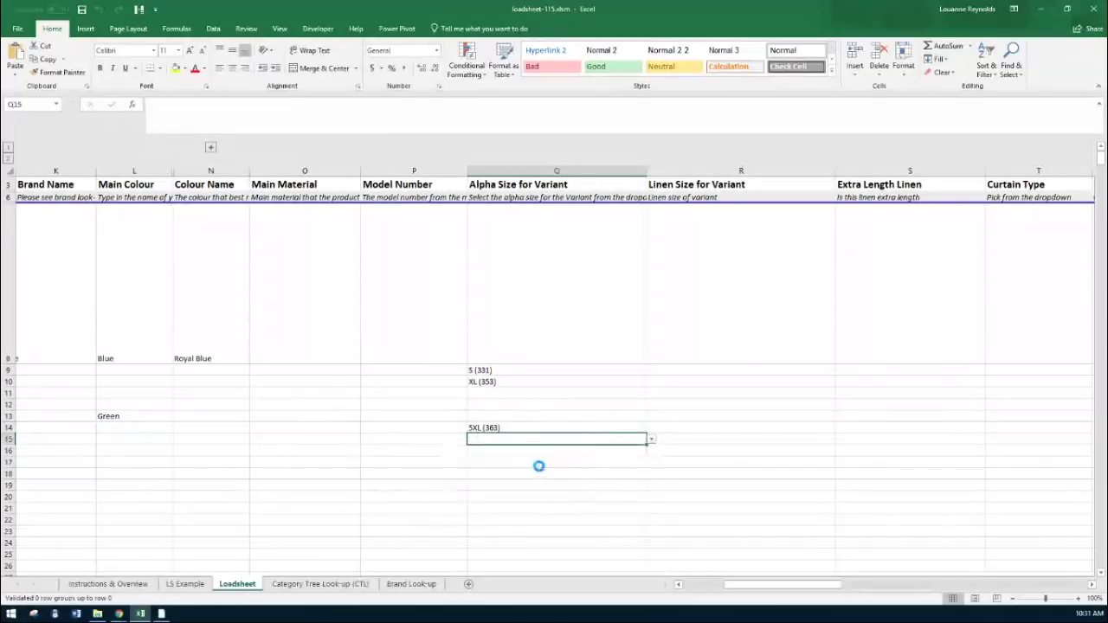
{"action": "left_click", "coordinate": [692, 463]}
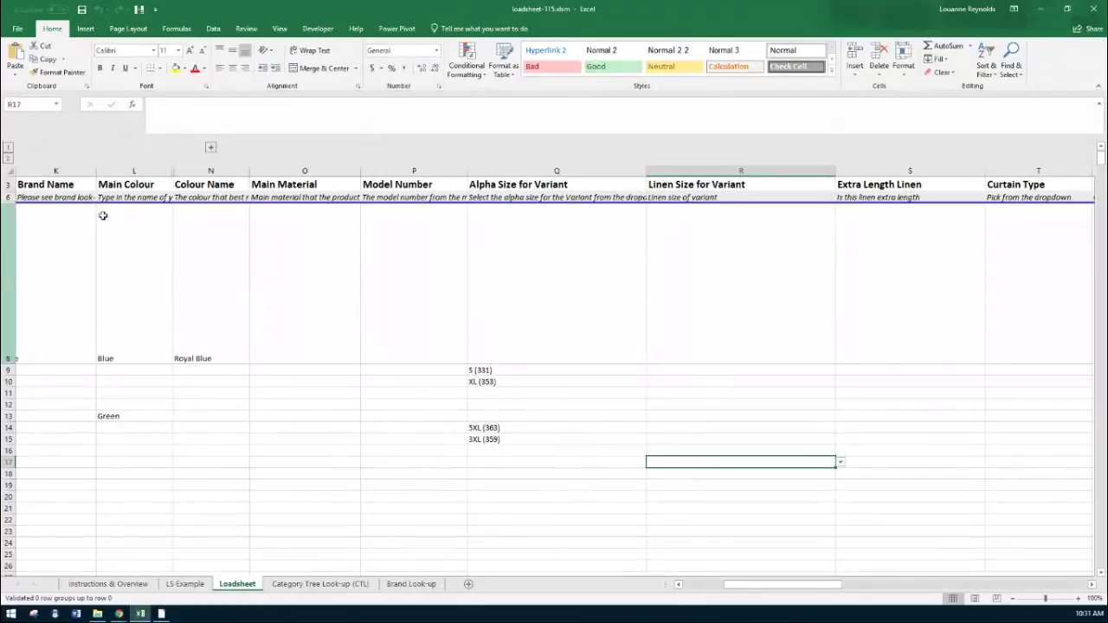
Step: Switch to the browser and go back from the Le Creuset Whistling Tea Kettle listing to the "whistling tea kettle" search results
{"action": "left_click", "coordinate": [1049, 8]}
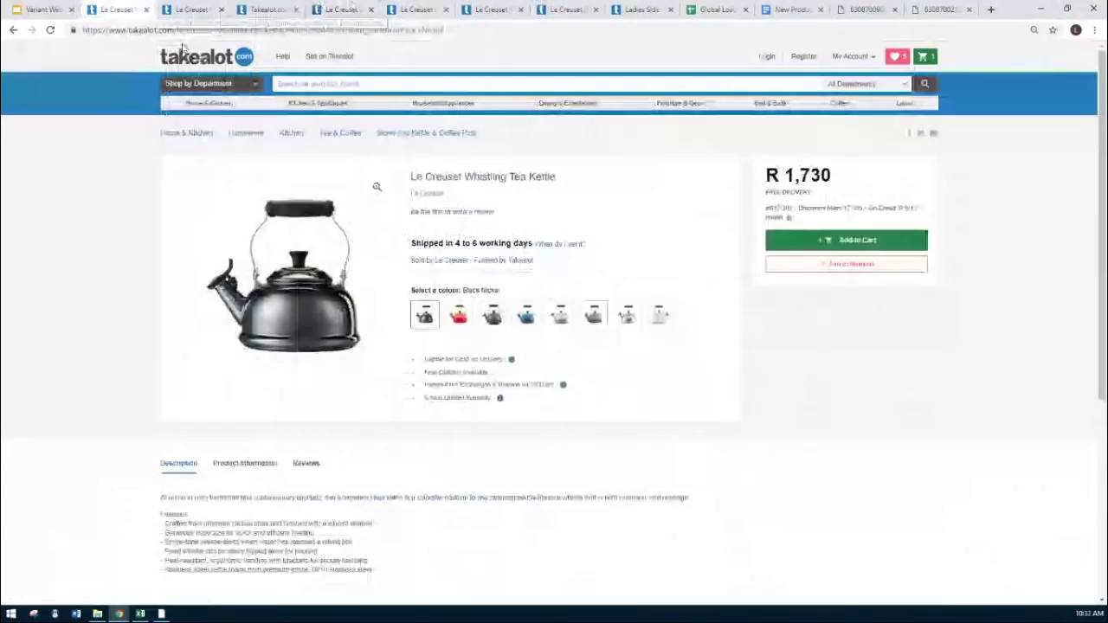
{"action": "left_click", "coordinate": [12, 30]}
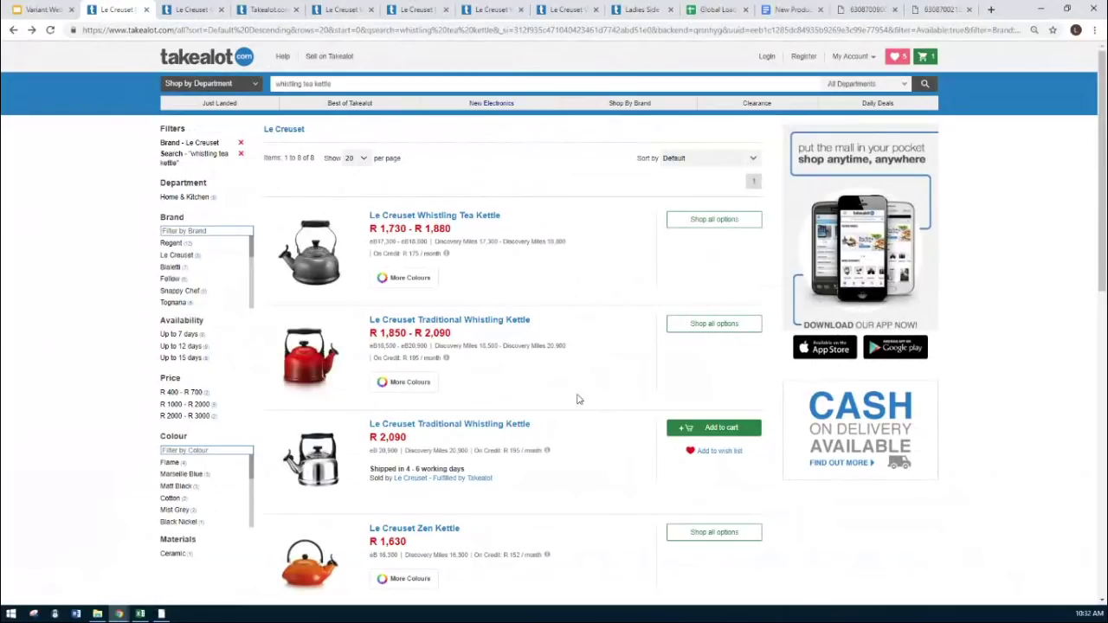
Step: Review the remaining Le Creuset kettle search results and return to the loadsheet workbook in Excel
{"action": "scroll", "coordinate": [579, 399], "scroll_direction": "down", "scroll_amount": 5}
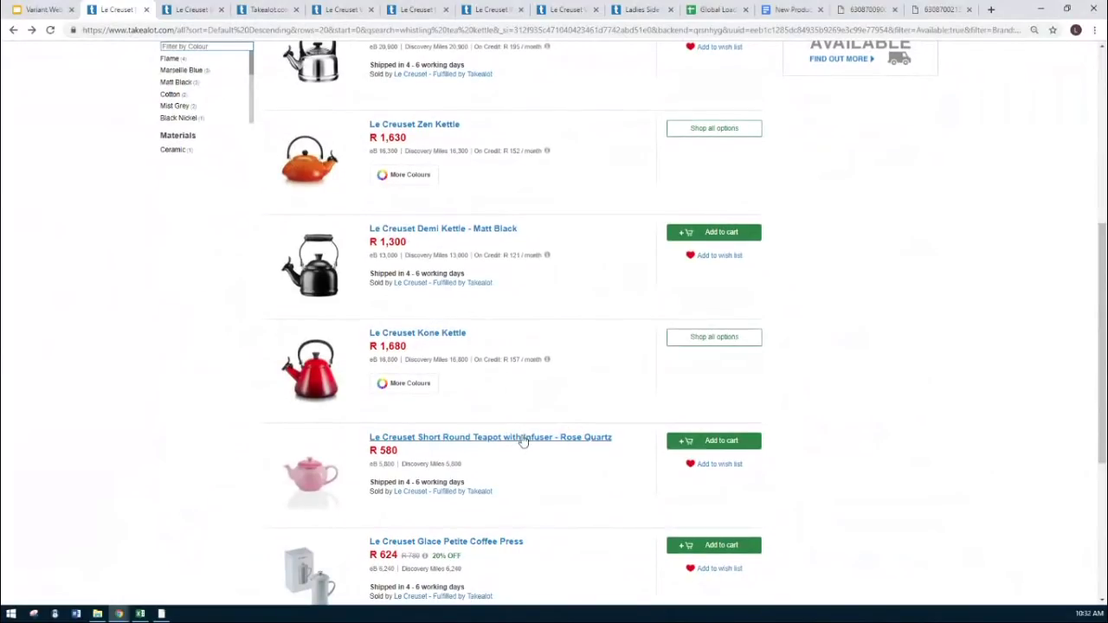
{"action": "scroll", "coordinate": [522, 441], "scroll_direction": "down", "scroll_amount": 2}
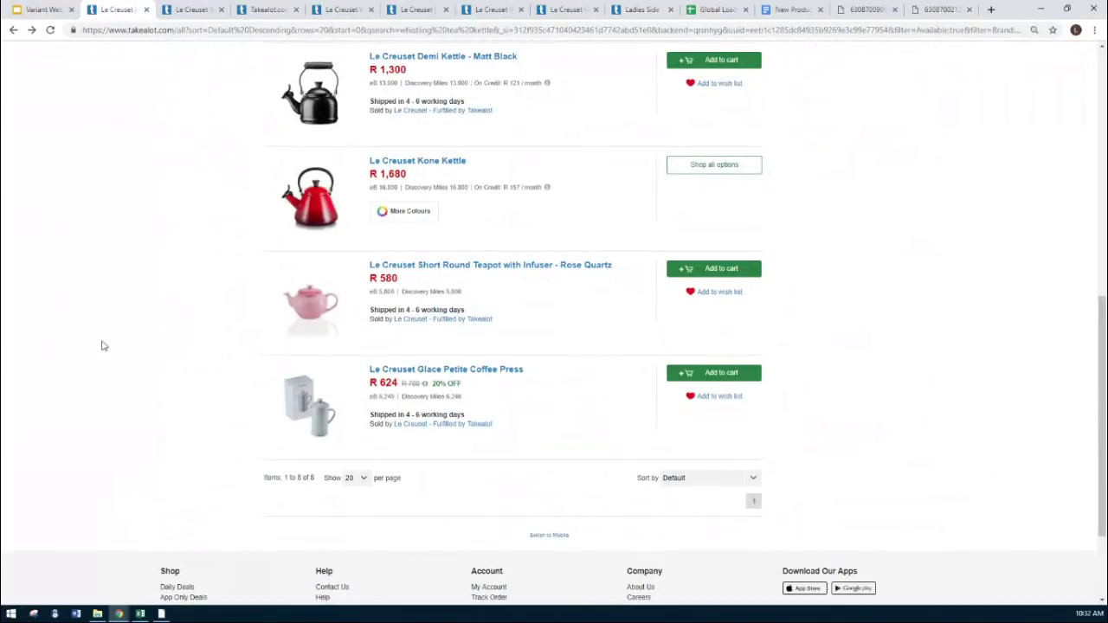
{"action": "left_click", "coordinate": [145, 614]}
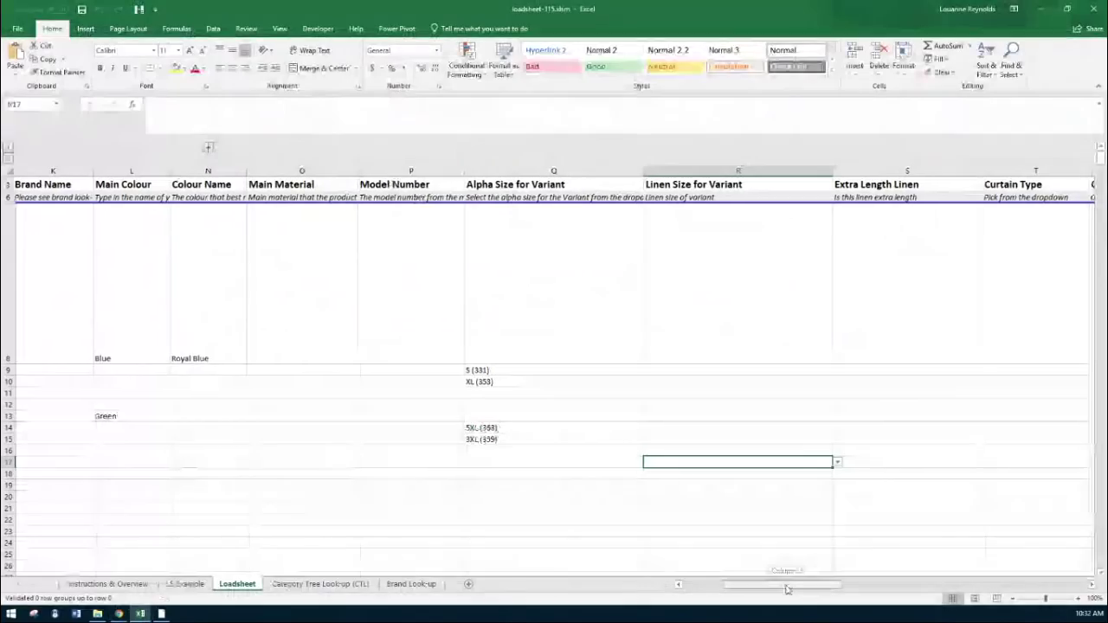
{"action": "mouse_move", "coordinate": [786, 588]}
{"action": "left_mouse_down"}
{"action": "mouse_move", "coordinate": [755, 589]}
{"action": "mouse_move", "coordinate": [783, 576]}
{"action": "left_mouse_up"}
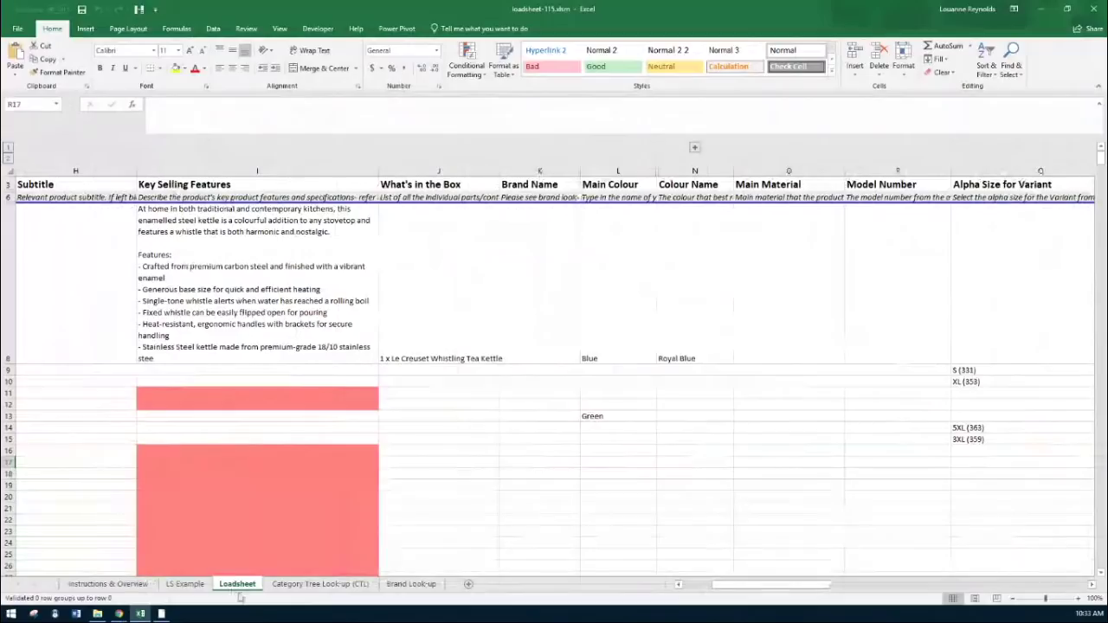
Step: Search the Brand Look-up sheet for "adidas" and select its brand entry
{"action": "left_click", "coordinate": [414, 584]}
{"action": "left_click", "coordinate": [320, 365]}
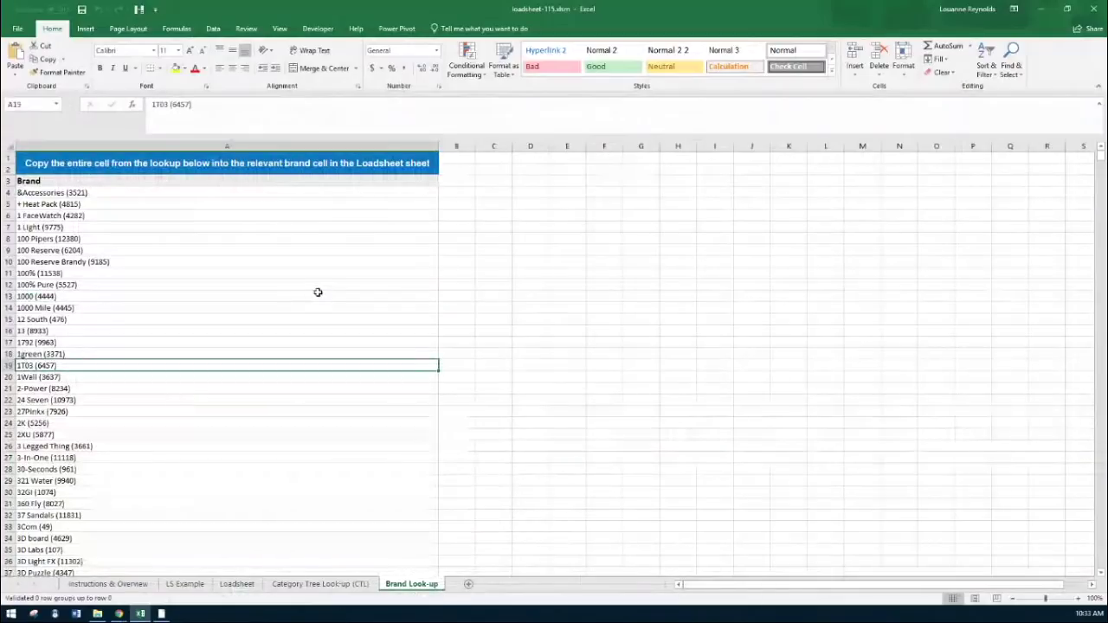
{"action": "key", "text": "ctrl+g"}
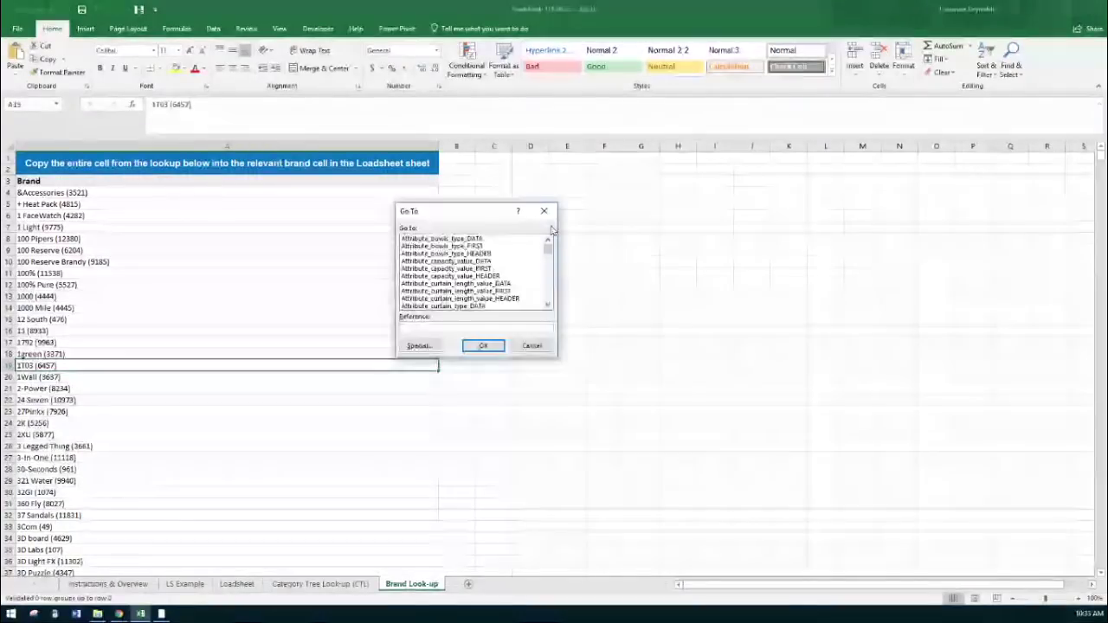
{"action": "key", "text": "Escape"}
{"action": "left_click", "coordinate": [287, 316]}
{"action": "key", "text": "ctrl+f"}
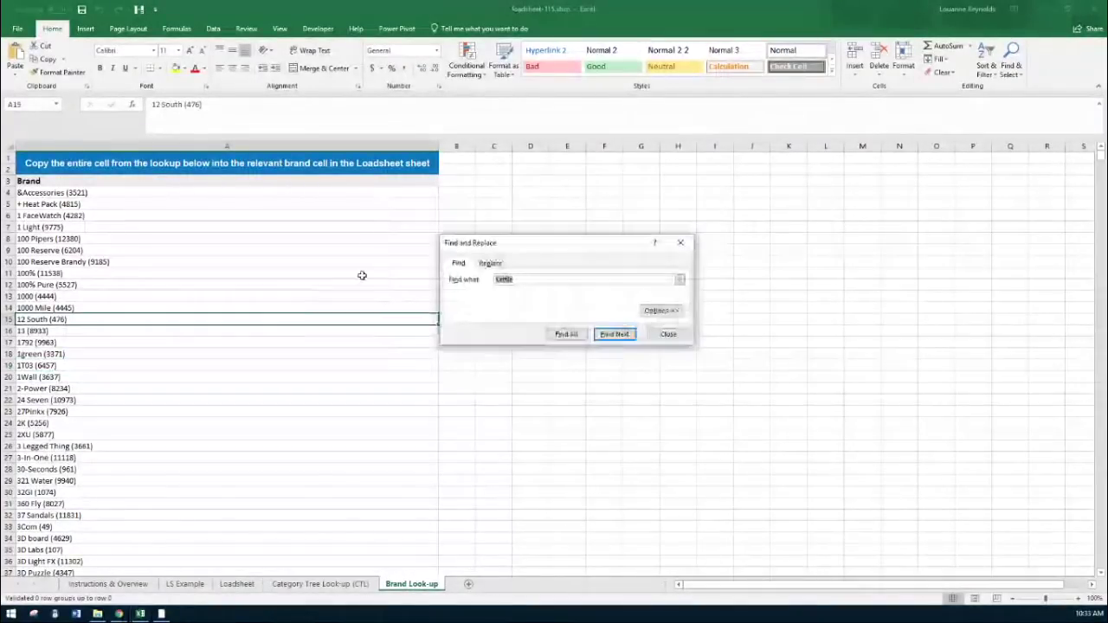
{"action": "type", "text": "adidas"}
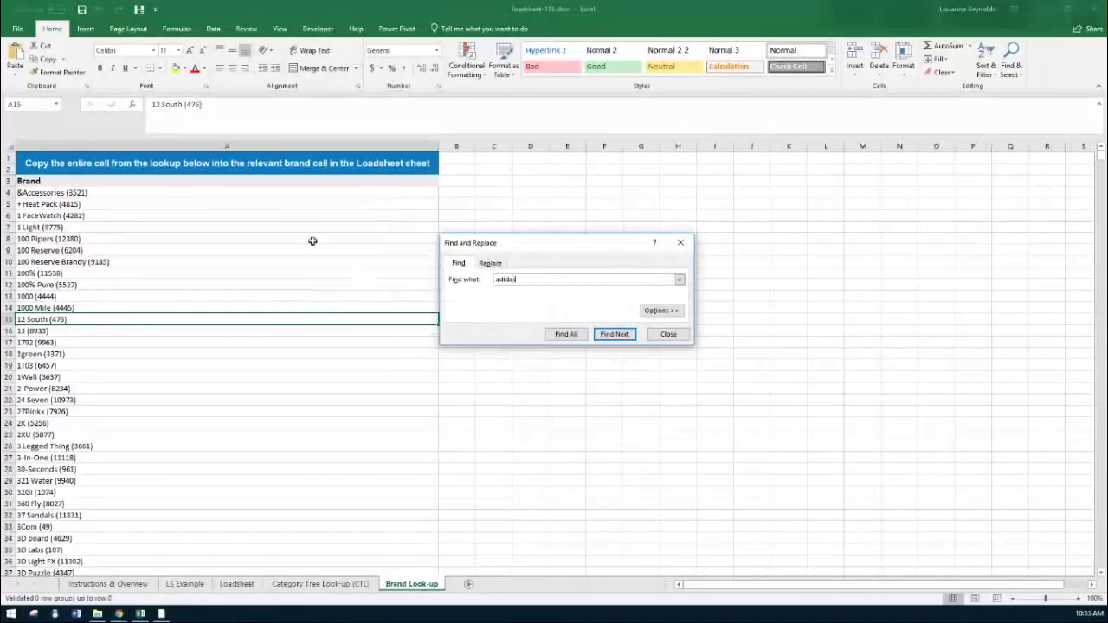
{"action": "left_click", "coordinate": [616, 339]}
{"action": "left_click", "coordinate": [143, 366]}
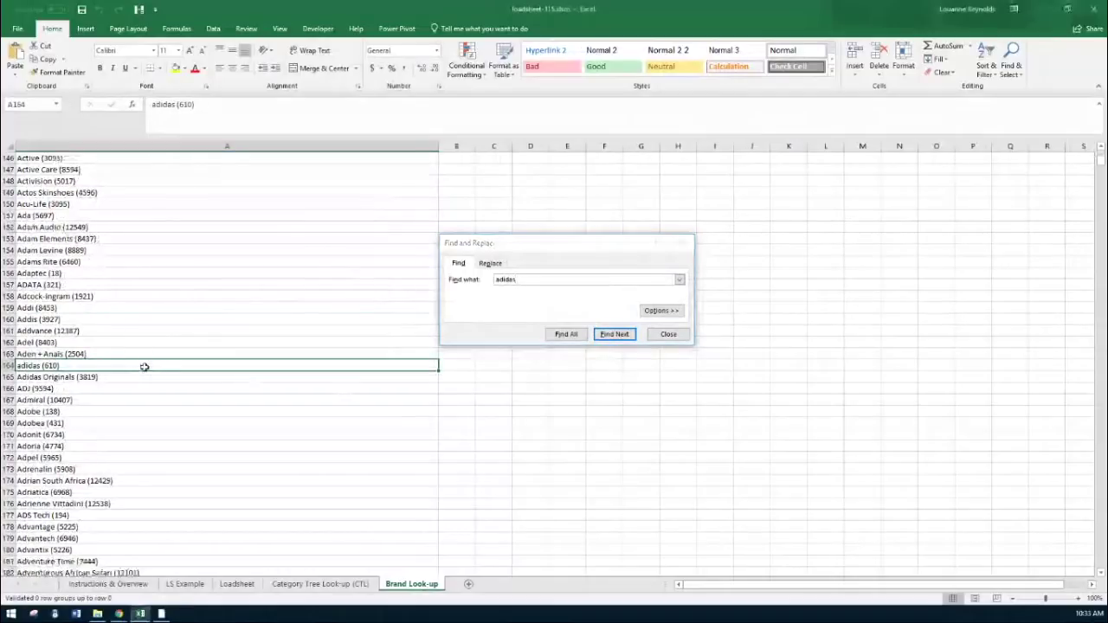
Step: Return to the Loadsheet sheet, close the search and enter Mybrand as the Brand Name in row 8
{"action": "left_click", "coordinate": [237, 585]}
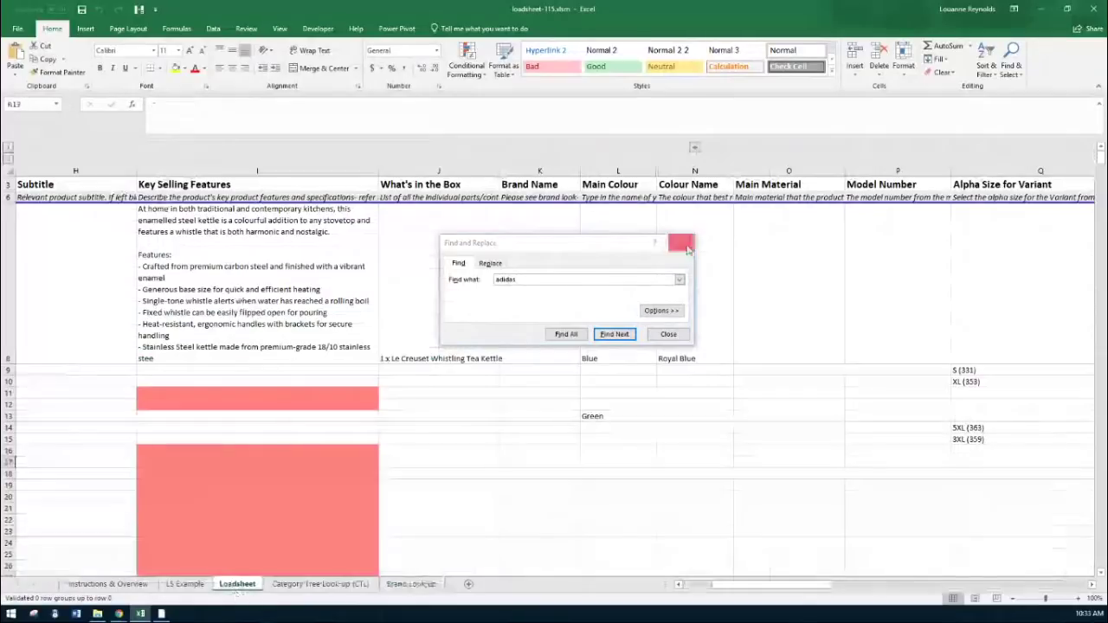
{"action": "key", "text": "Escape"}
{"action": "left_click", "coordinate": [529, 320]}
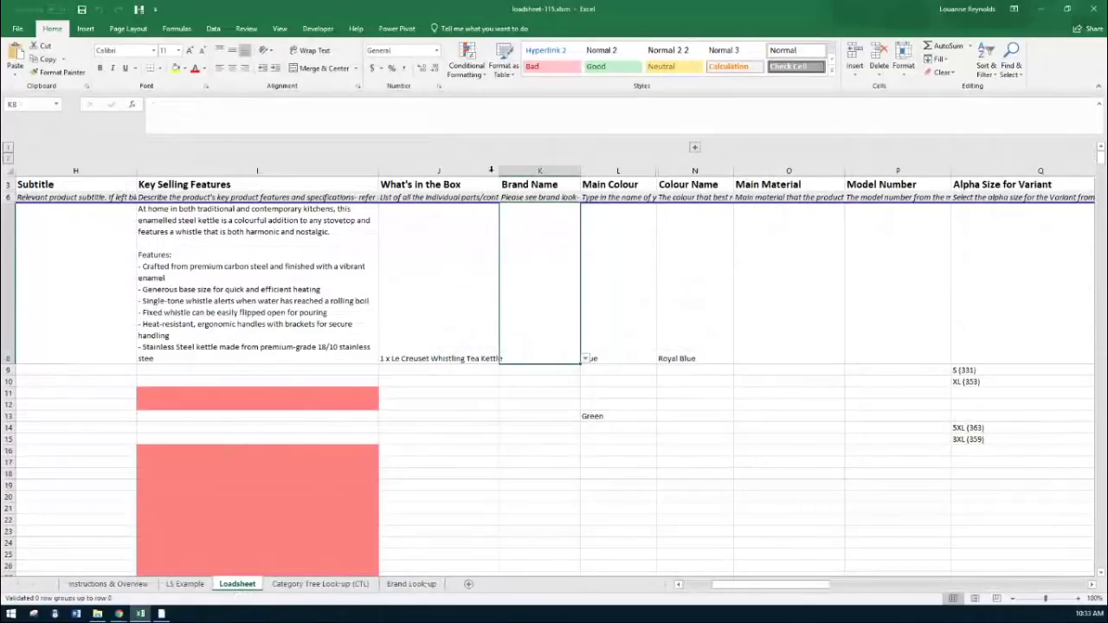
{"action": "double_click", "coordinate": [548, 303]}
{"action": "type", "text": "Mybrand"}
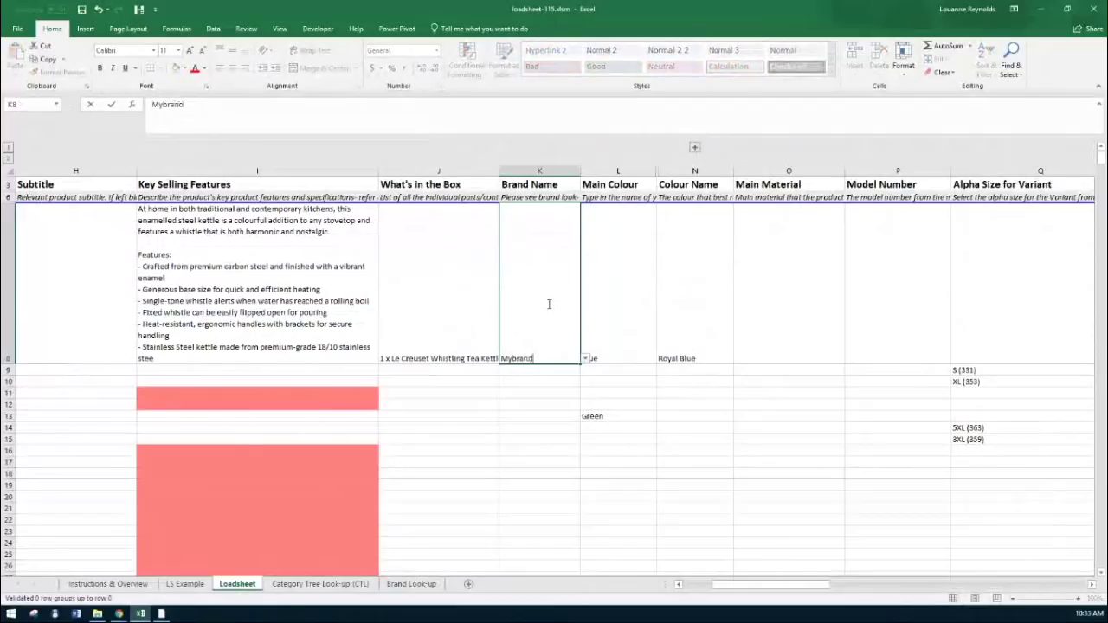
{"action": "key", "text": "Return"}
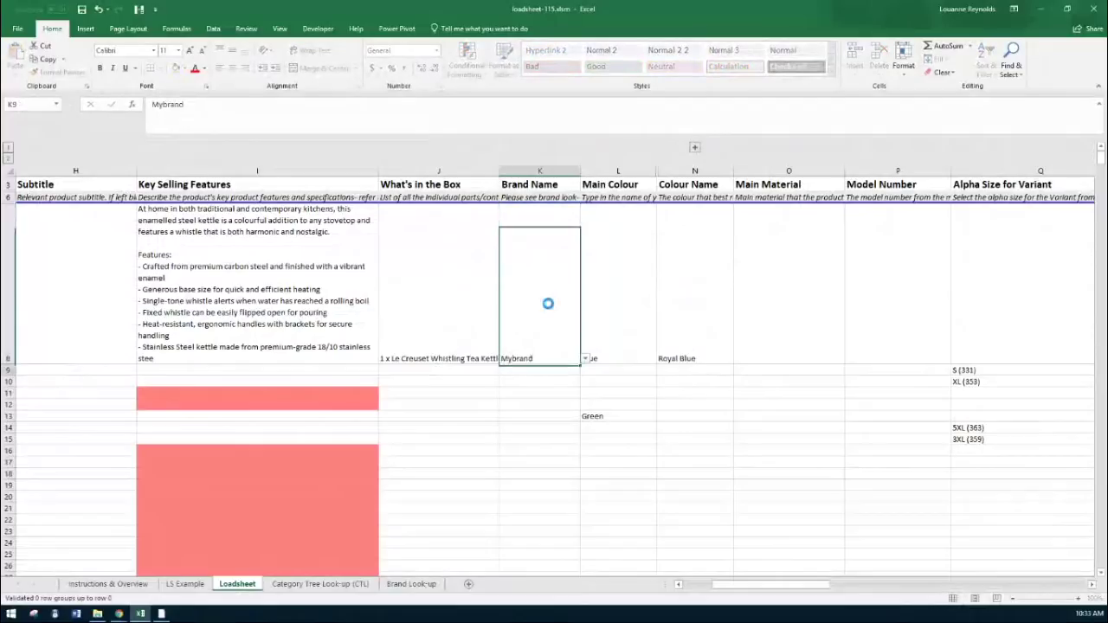
{"action": "left_click", "coordinate": [562, 328]}
{"action": "left_click", "coordinate": [536, 378]}
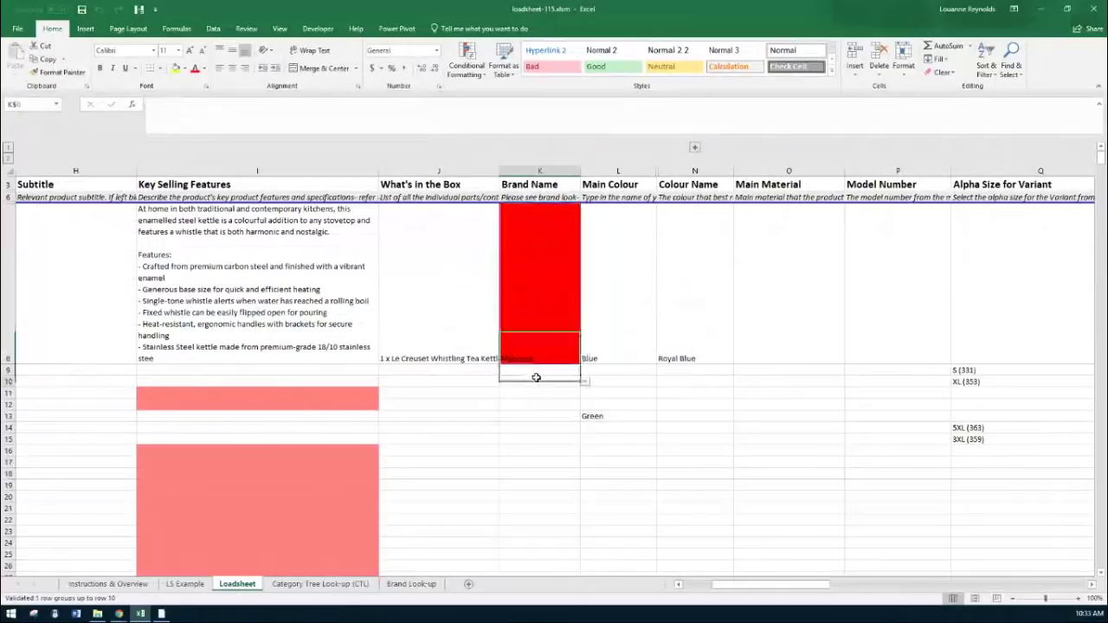
Step: Examine the flagged Brand Name cell in row 8 together with its neighbouring product cells
{"action": "left_click_drag", "start_coordinate": [543, 352], "coordinate": [598, 357]}
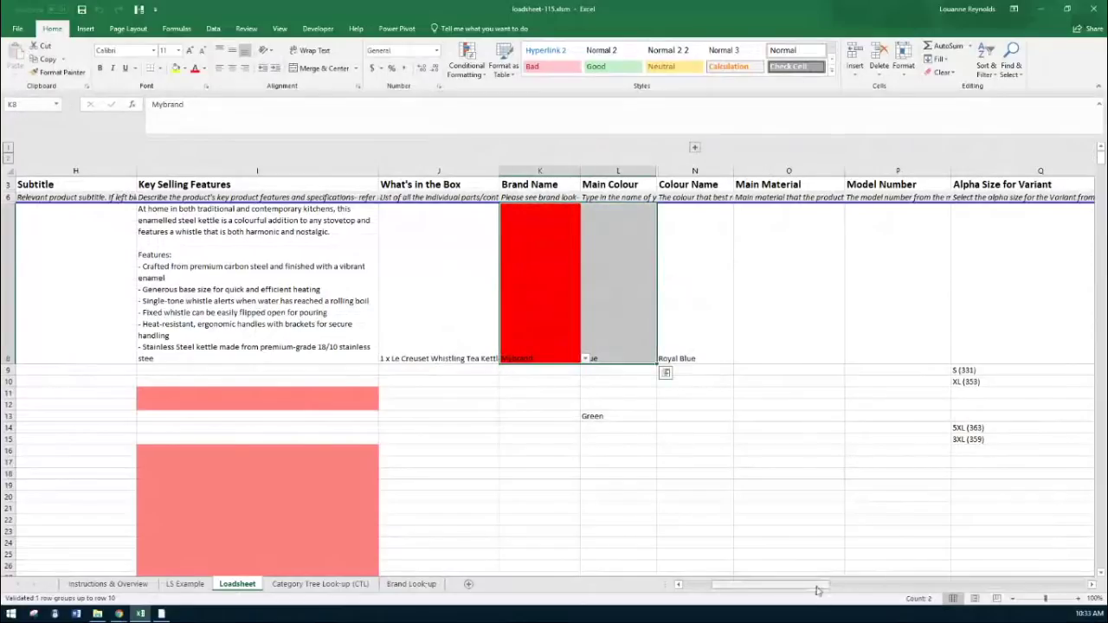
{"action": "left_click_drag", "start_coordinate": [817, 588], "coordinate": [813, 588]}
{"action": "left_click", "coordinate": [786, 345]}
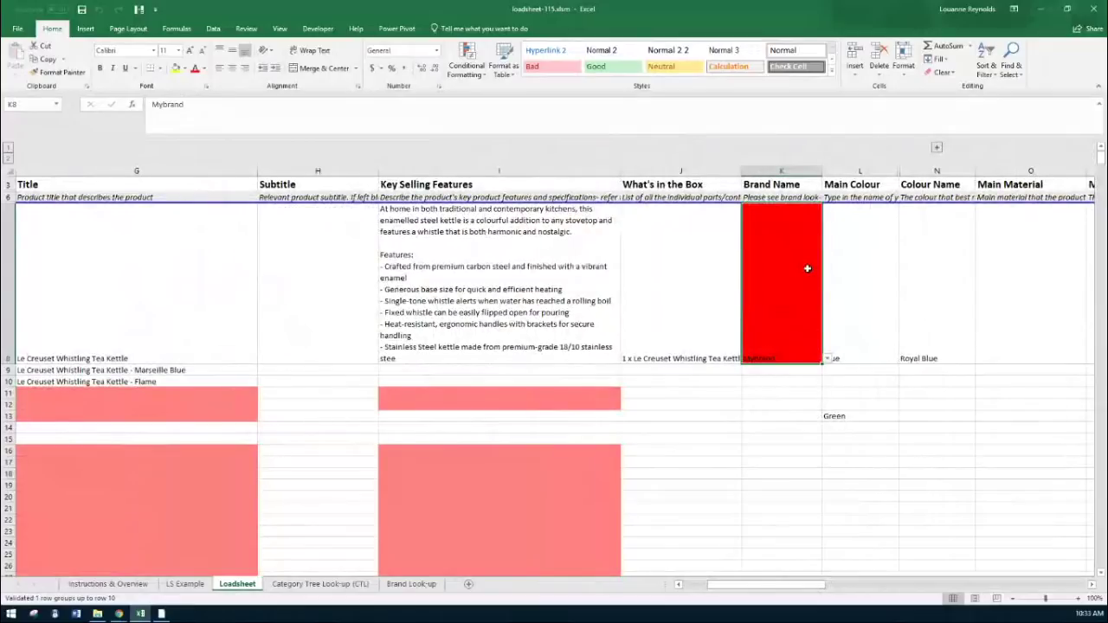
{"action": "left_click", "coordinate": [636, 232]}
{"action": "left_click", "coordinate": [797, 279]}
{"action": "left_click", "coordinate": [892, 288]}
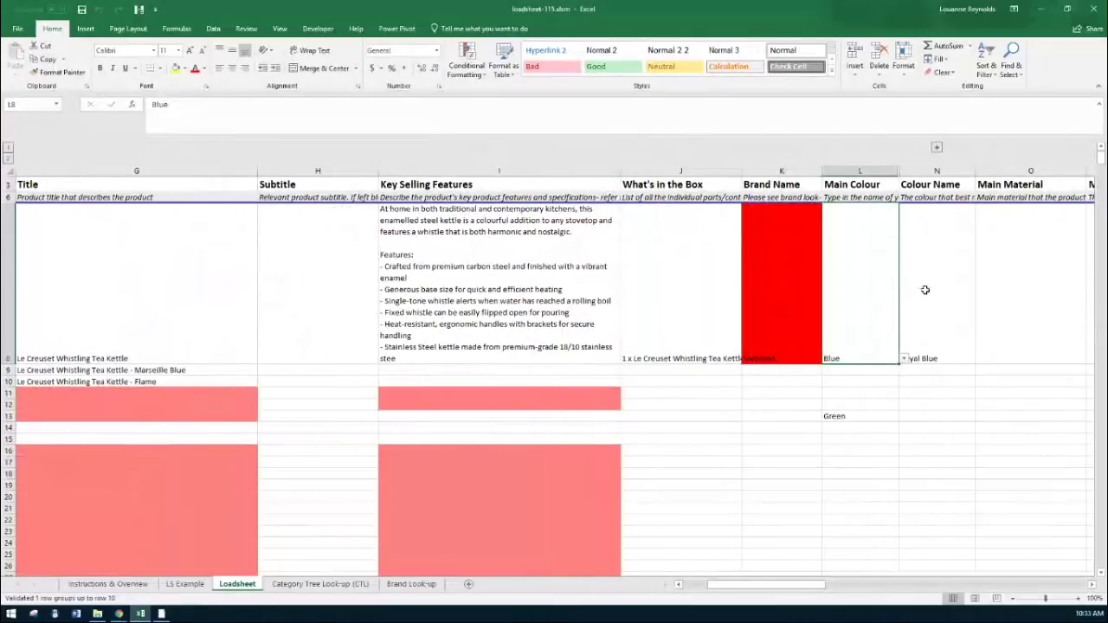
{"action": "left_click", "coordinate": [96, 288]}
{"action": "left_click_drag", "start_coordinate": [805, 593], "coordinate": [771, 593]}
{"action": "left_click", "coordinate": [573, 303]}
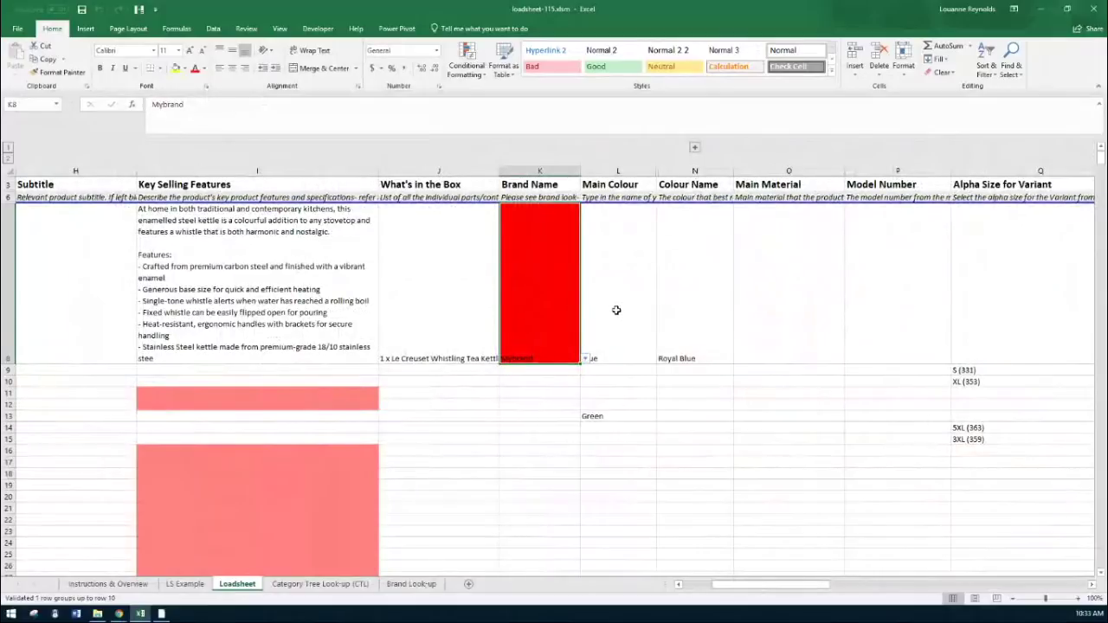
{"action": "left_click", "coordinate": [482, 305]}
{"action": "left_click", "coordinate": [522, 292]}
{"action": "left_click", "coordinate": [608, 300]}
{"action": "left_click", "coordinate": [472, 287]}
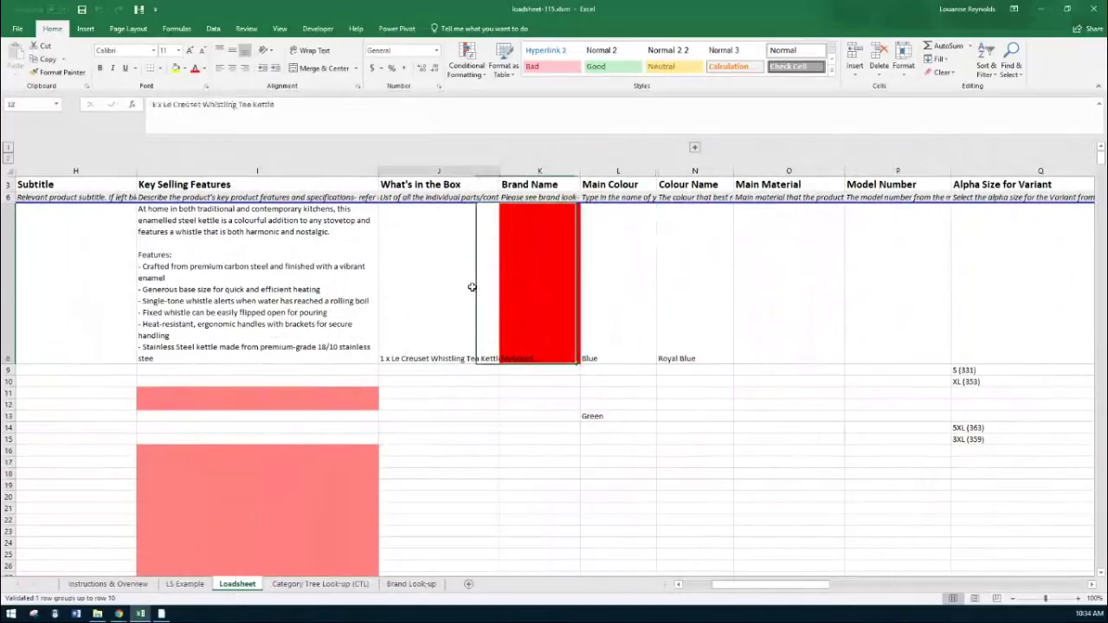
{"action": "left_click", "coordinate": [8, 286]}
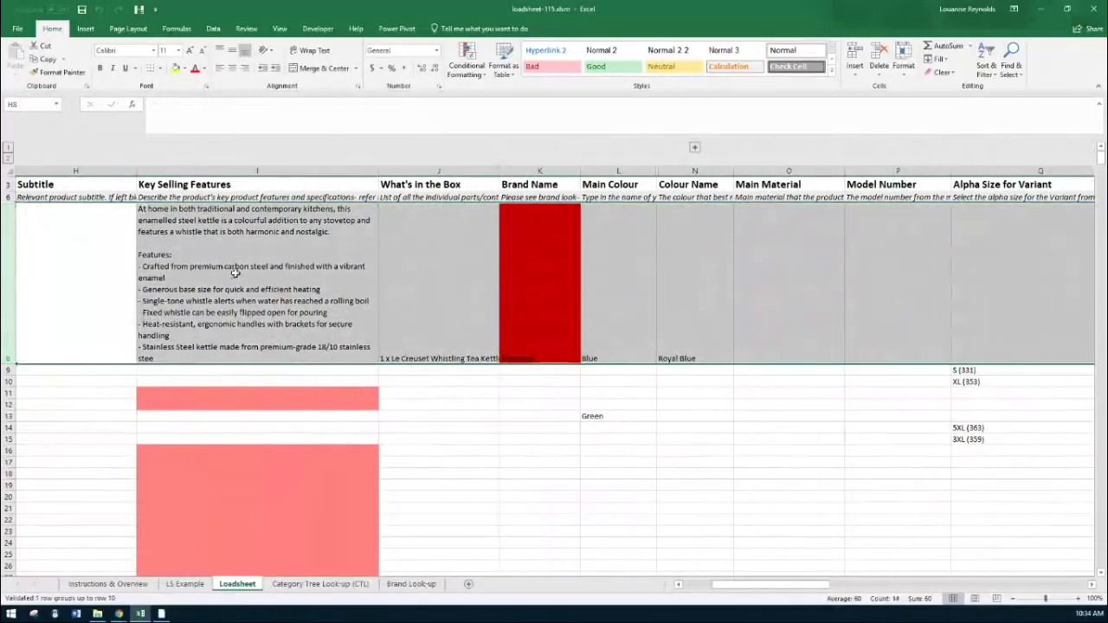
{"action": "left_click", "coordinate": [271, 278]}
{"action": "left_click", "coordinate": [495, 312]}
Step: Examine the row 8 product's fields one by one, from Product or Variant through to Title
{"action": "left_click_drag", "start_coordinate": [777, 594], "coordinate": [729, 594]}
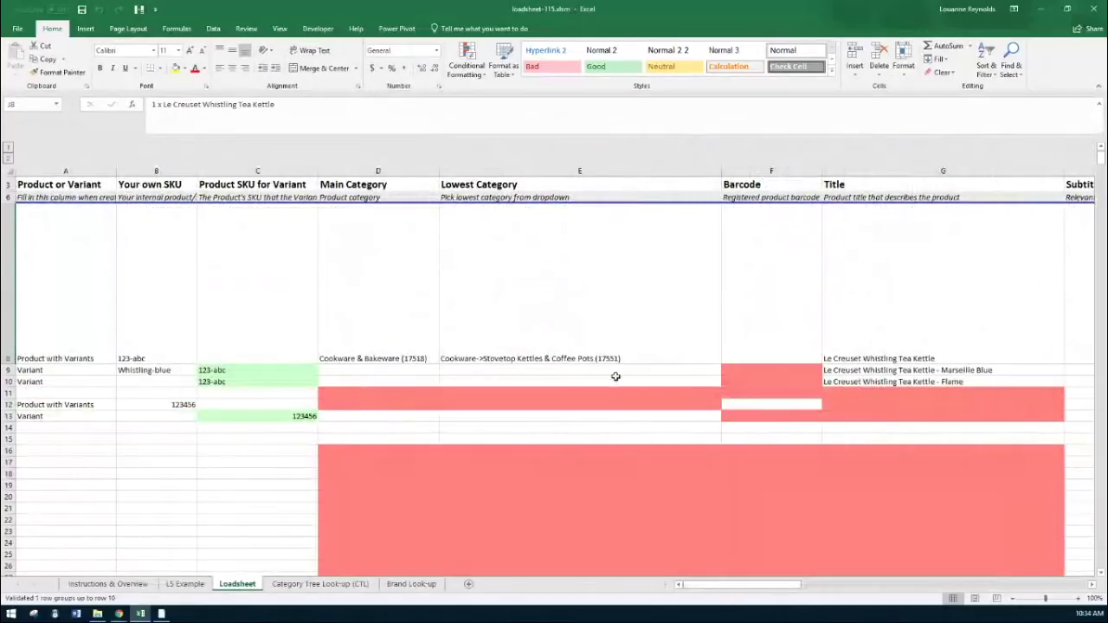
{"action": "left_click", "coordinate": [434, 317]}
{"action": "mouse_move", "coordinate": [692, 586]}
{"action": "left_mouse_down"}
{"action": "mouse_move", "coordinate": [701, 589]}
{"action": "mouse_move", "coordinate": [690, 587]}
{"action": "left_mouse_up"}
{"action": "left_click", "coordinate": [310, 275]}
{"action": "left_click", "coordinate": [432, 276]}
{"action": "left_click", "coordinate": [490, 292]}
{"action": "left_click", "coordinate": [66, 307]}
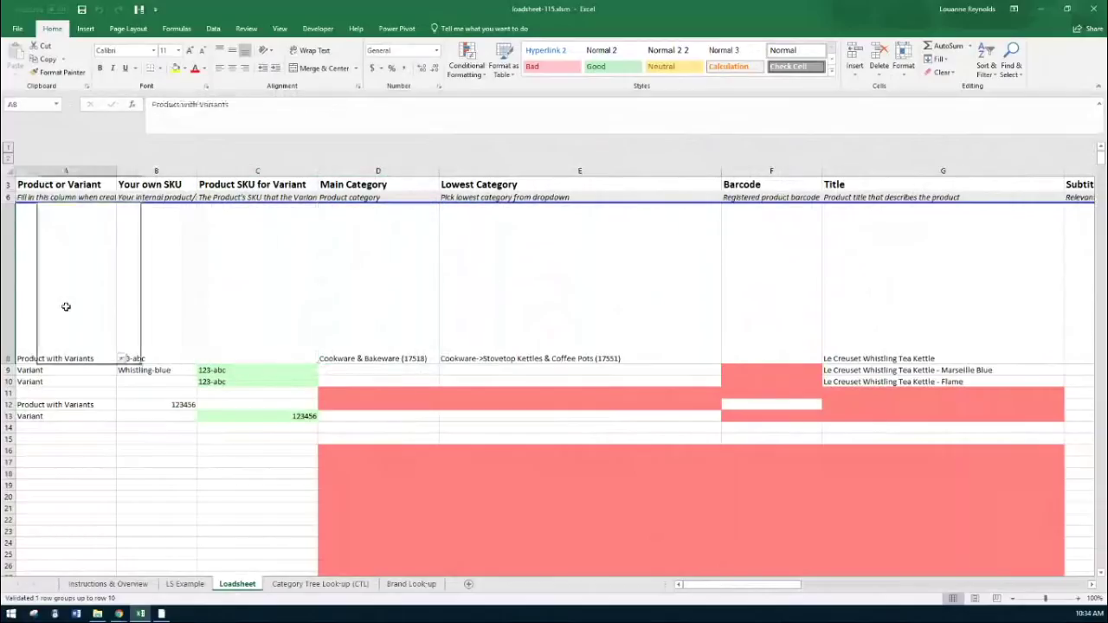
{"action": "left_click", "coordinate": [3, 290]}
{"action": "left_click", "coordinate": [160, 291]}
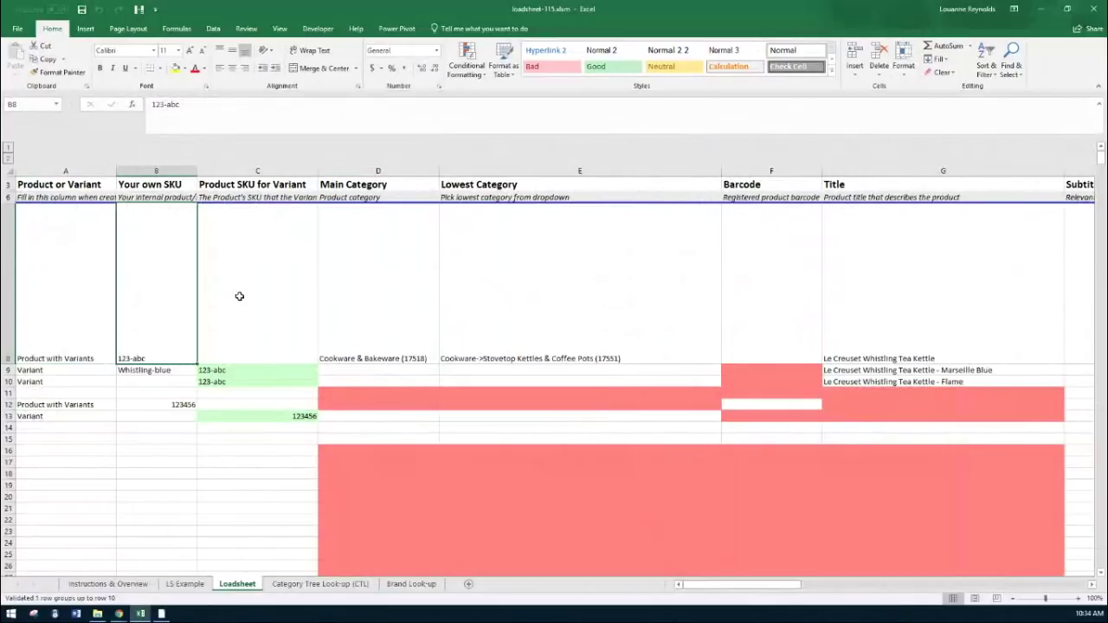
{"action": "left_click", "coordinate": [413, 335]}
{"action": "left_click", "coordinate": [554, 320]}
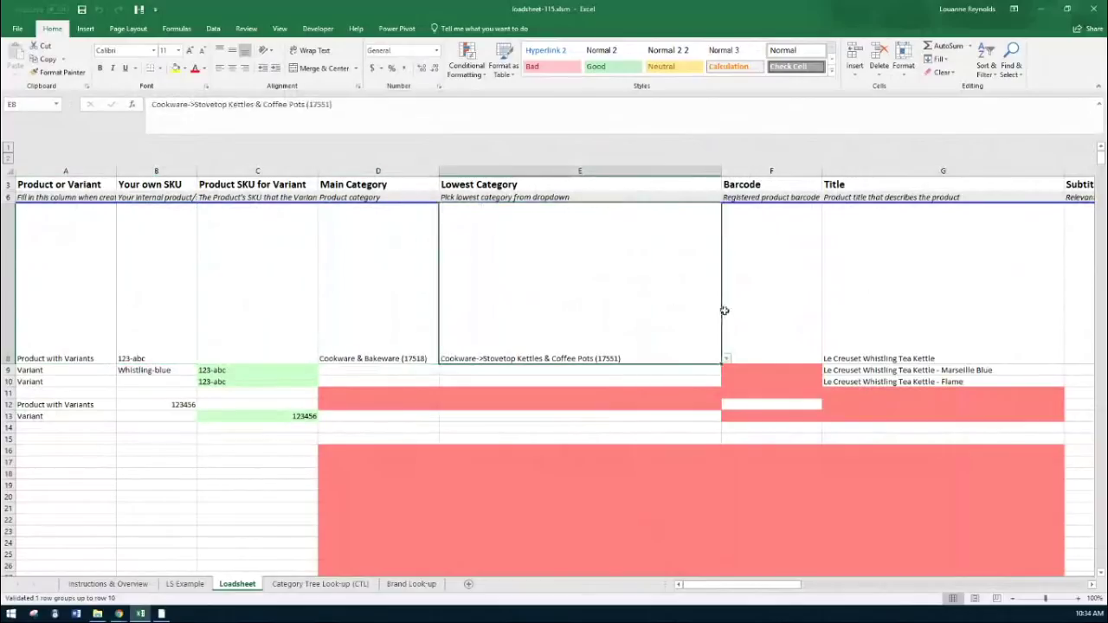
{"action": "left_click", "coordinate": [764, 309]}
{"action": "left_click", "coordinate": [900, 311]}
Step: Replace the row 8 Brand Name with the misspelt brand Addddddidas
{"action": "left_click_drag", "start_coordinate": [750, 584], "coordinate": [792, 584]}
{"action": "double_click", "coordinate": [154, 359]}
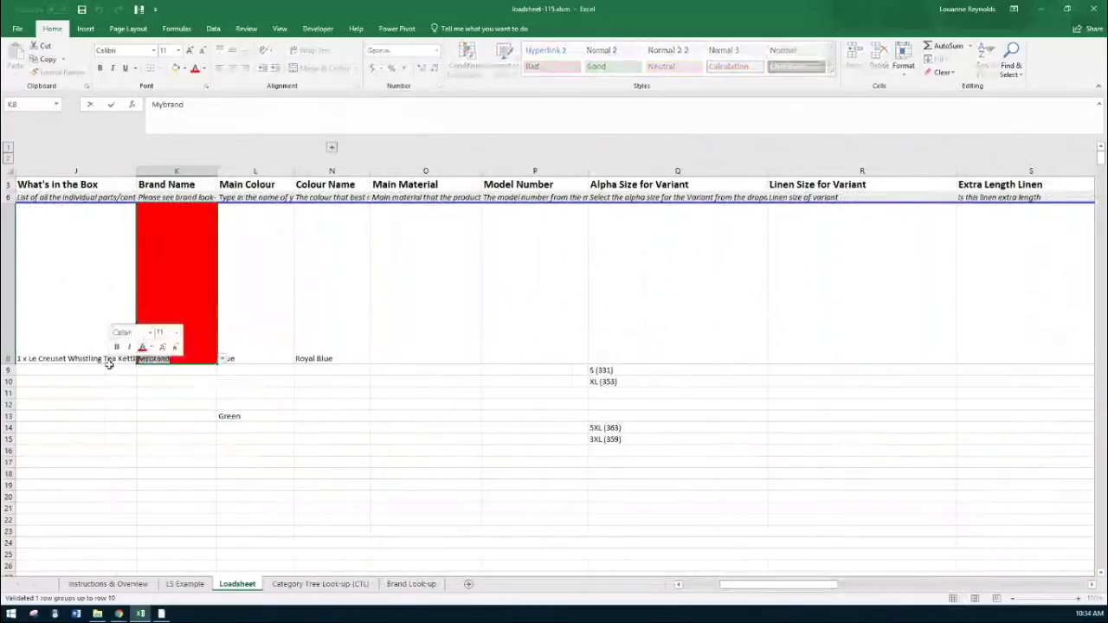
{"action": "type", "text": "Add"}
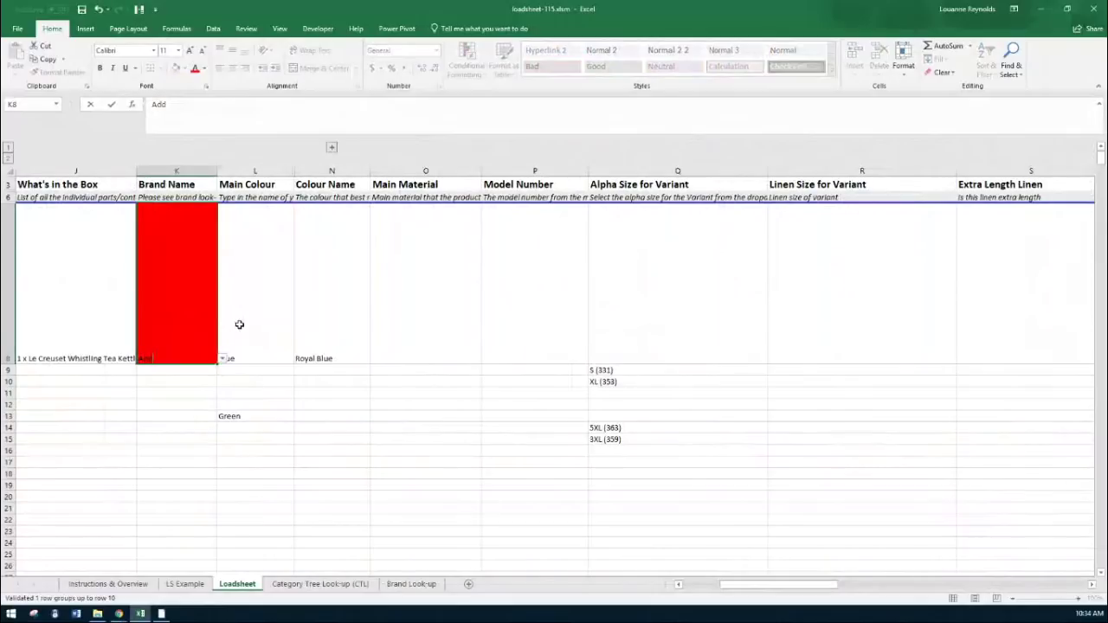
{"action": "type", "text": "ddddidas"}
{"action": "left_click", "coordinate": [271, 374]}
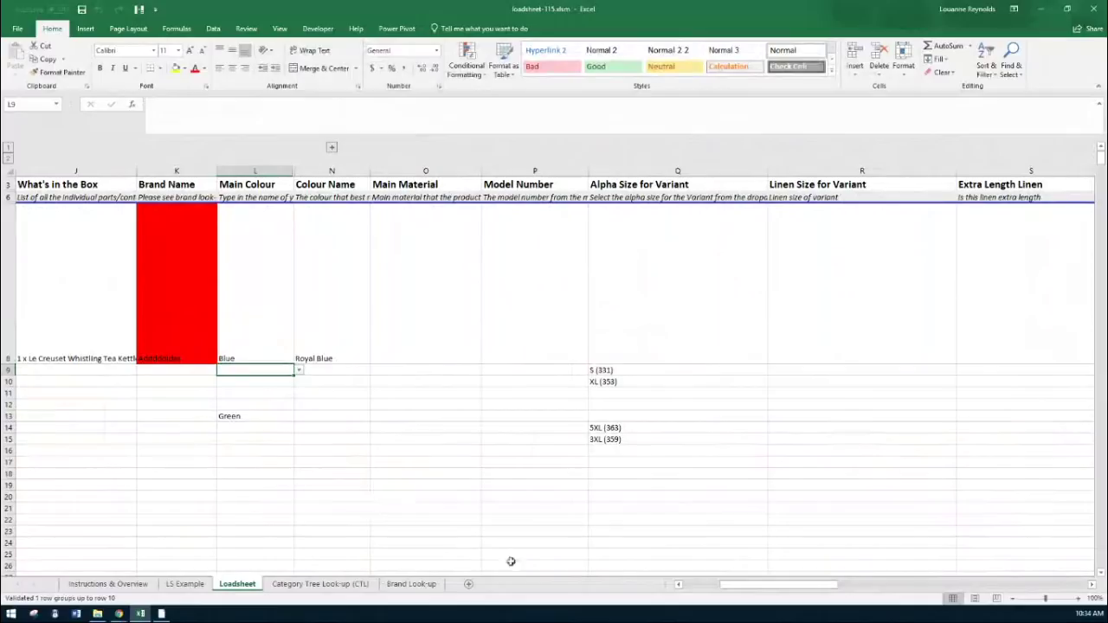
Step: Examine the full row 8 product entry and the row 9 variant entry from the first loadsheet columns
{"action": "left_click_drag", "start_coordinate": [809, 589], "coordinate": [764, 591]}
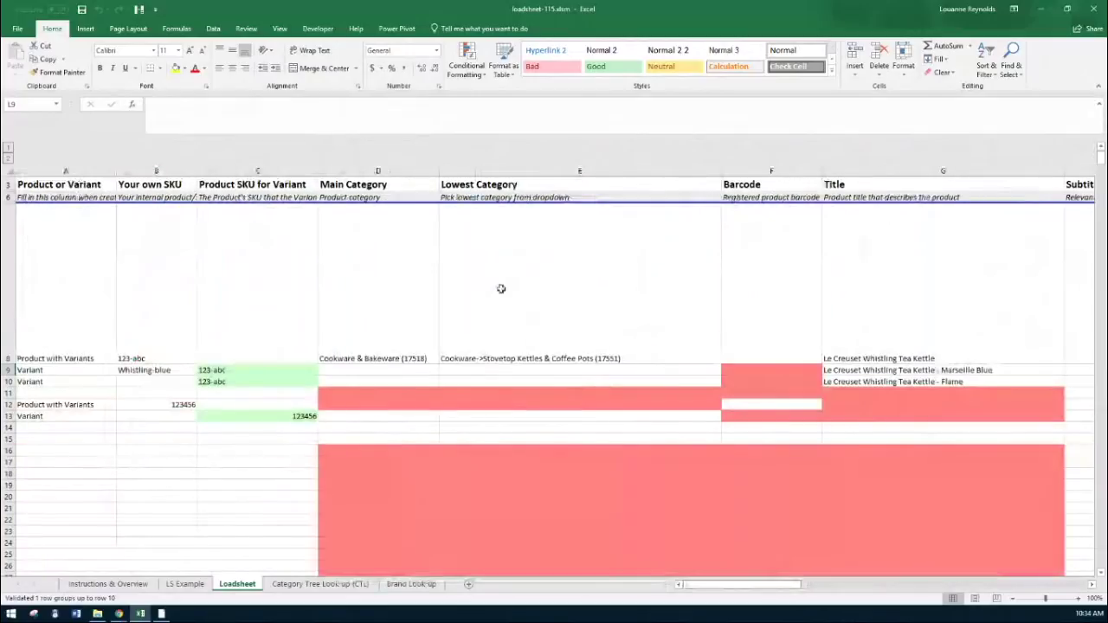
{"action": "left_click", "coordinate": [499, 289]}
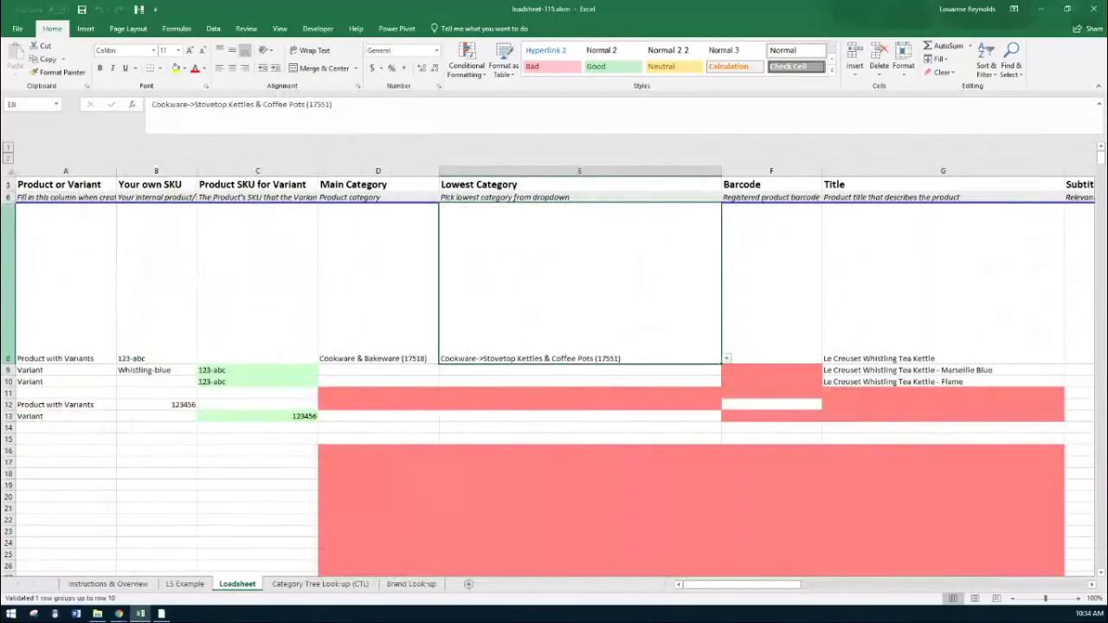
{"action": "left_click", "coordinate": [9, 245]}
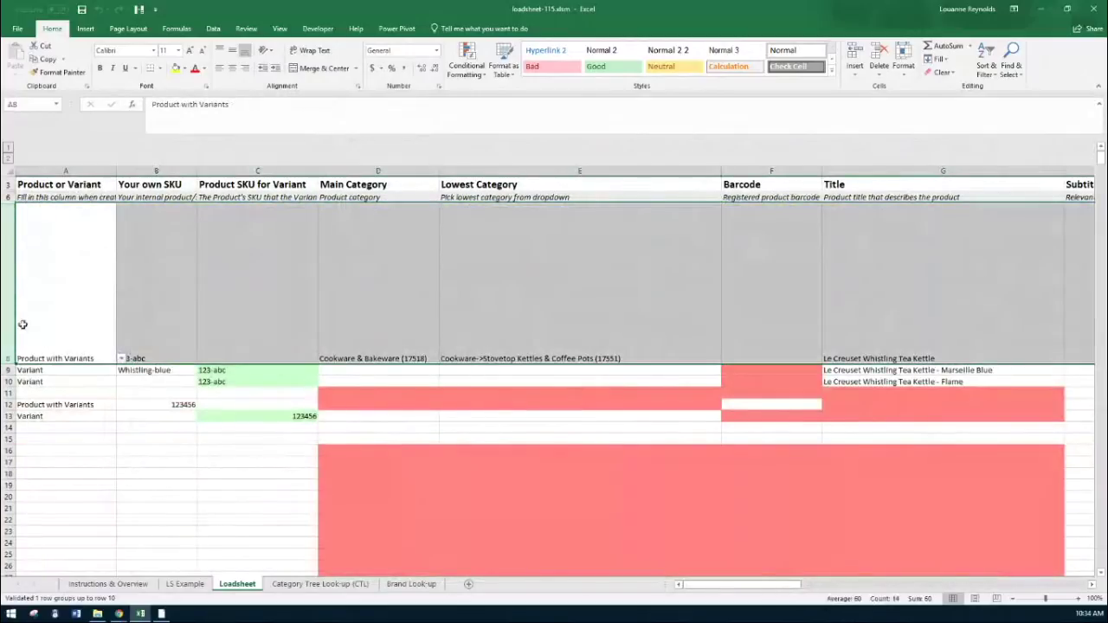
{"action": "left_click", "coordinate": [7, 370]}
{"action": "mouse_move", "coordinate": [717, 594]}
{"action": "left_mouse_down"}
{"action": "mouse_move", "coordinate": [741, 592]}
{"action": "mouse_move", "coordinate": [715, 592]}
{"action": "left_mouse_up"}
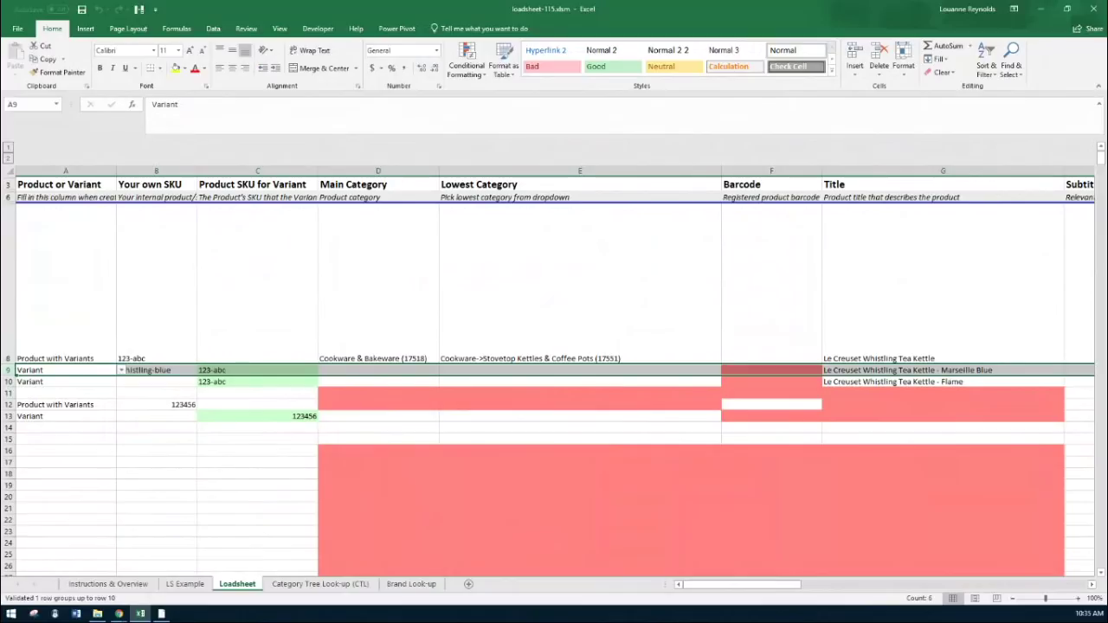
Step: Minimise the workbook and switch to the variant webinar presentation in the browser
{"action": "left_click", "coordinate": [1041, 8]}
{"action": "left_click", "coordinate": [56, 5]}
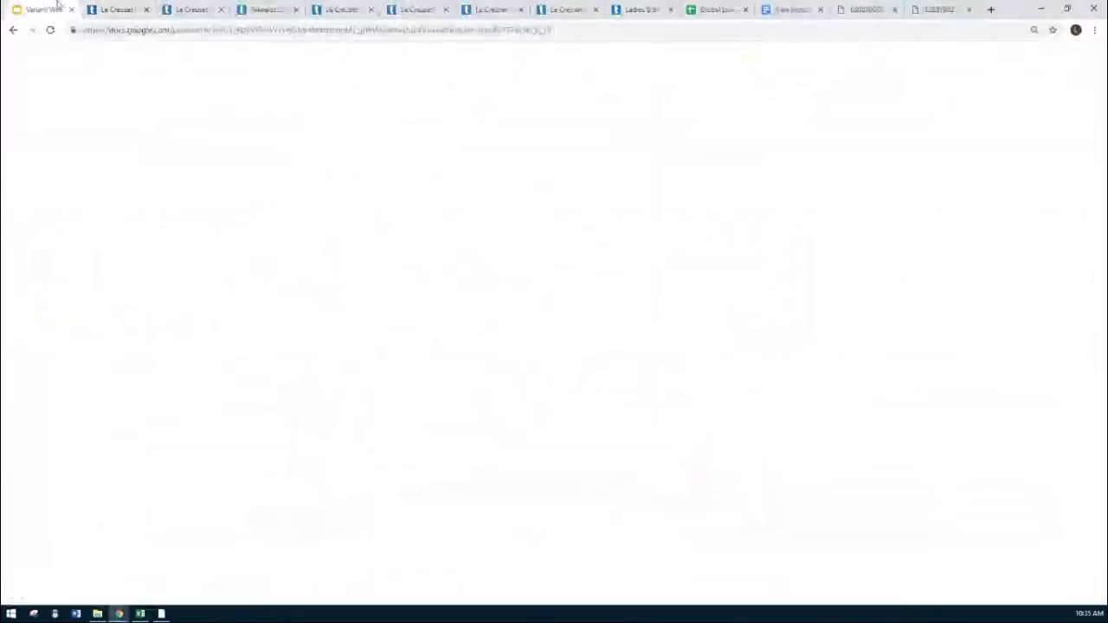